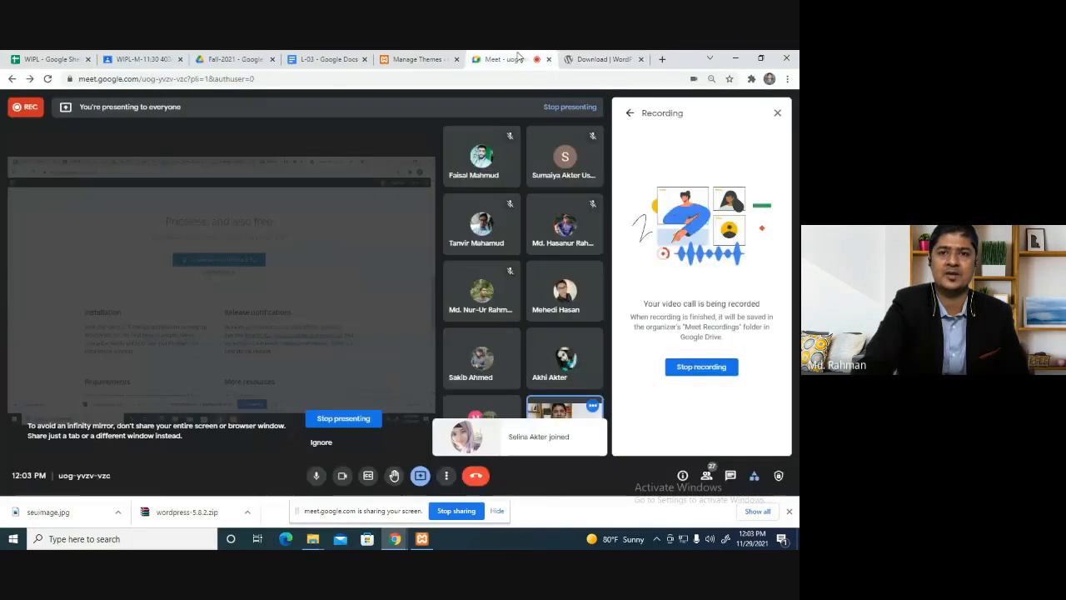
# Leave the WordPress download tab and bring up the Downloads folder showing the wordpress-5.8.2 zip.
pyautogui.click(520, 59)
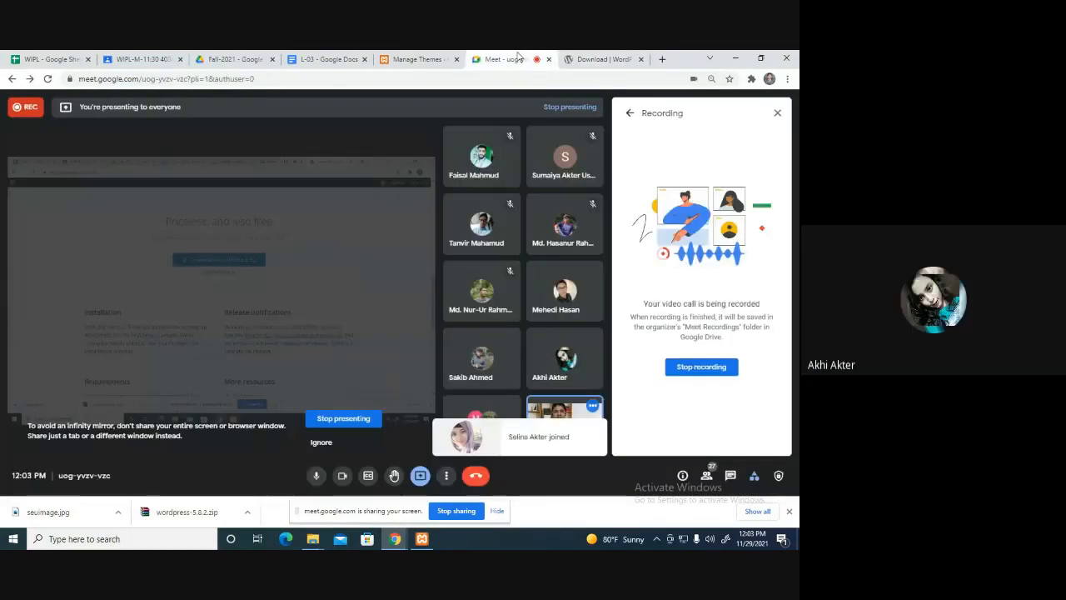
pyautogui.click(583, 58)
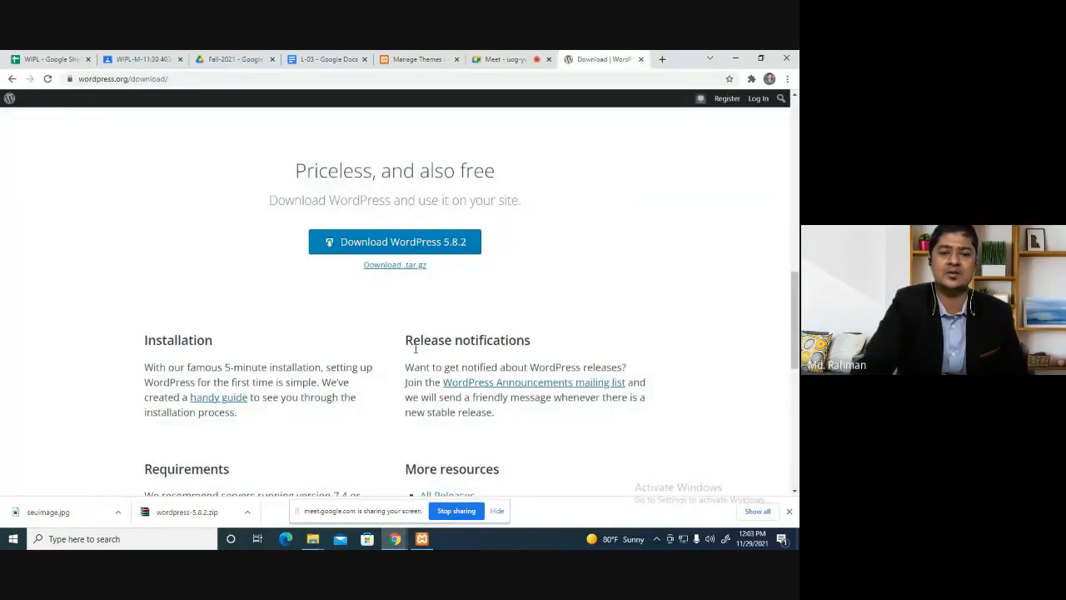
pyautogui.moveTo(313, 539)
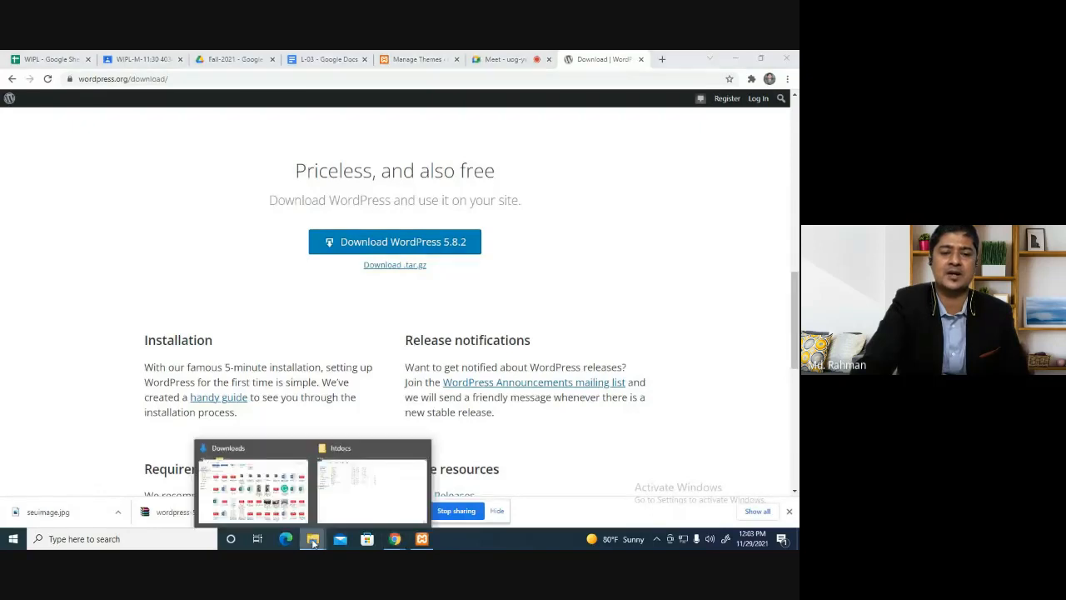
pyautogui.click(269, 499)
pyautogui.scroll(10, 468, 141)
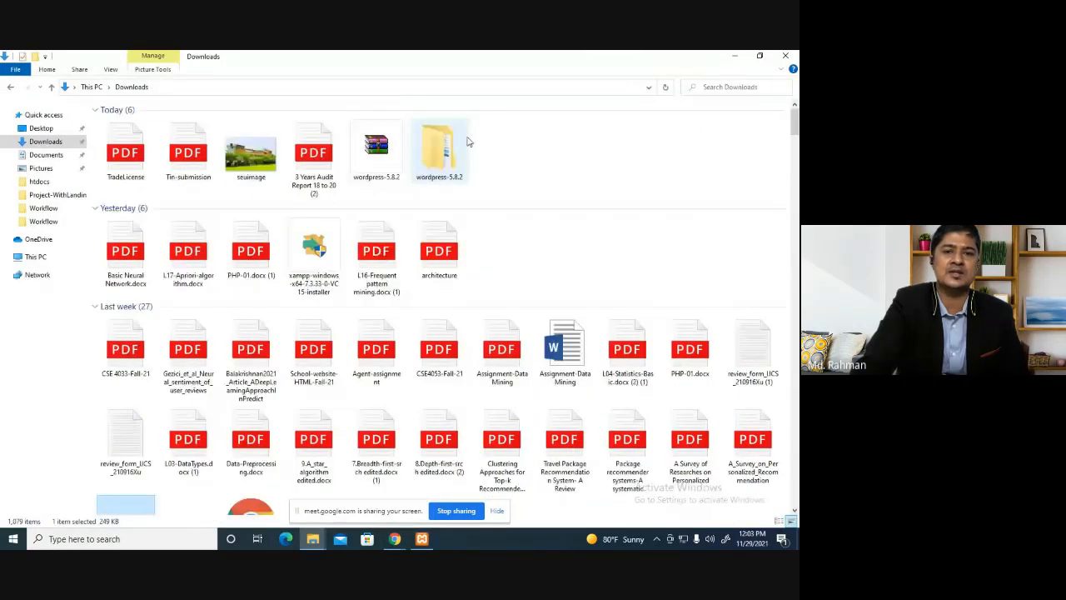
# Open the extracted wordpress-5.8.2 folder in Downloads to find the wordpress subfolder.
pyautogui.click(442, 147)
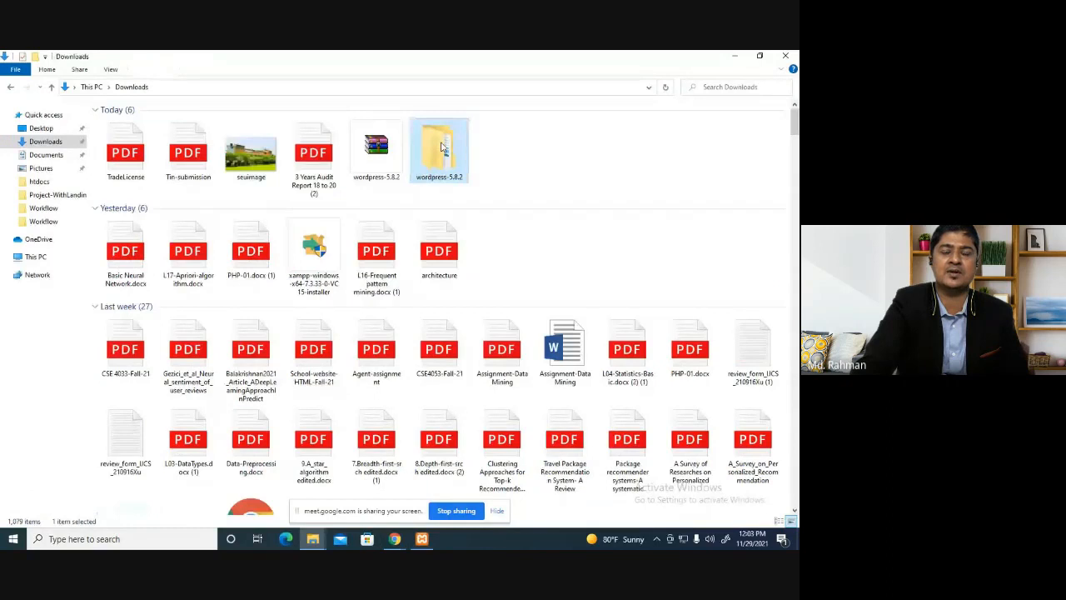
pyautogui.doubleClick(441, 146)
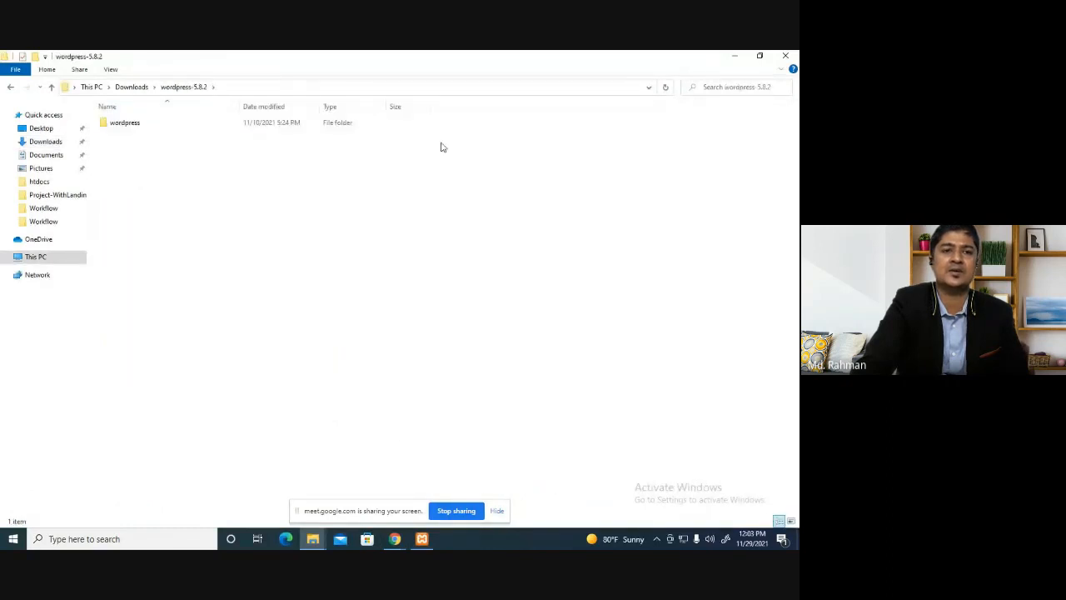
pyautogui.click(139, 125)
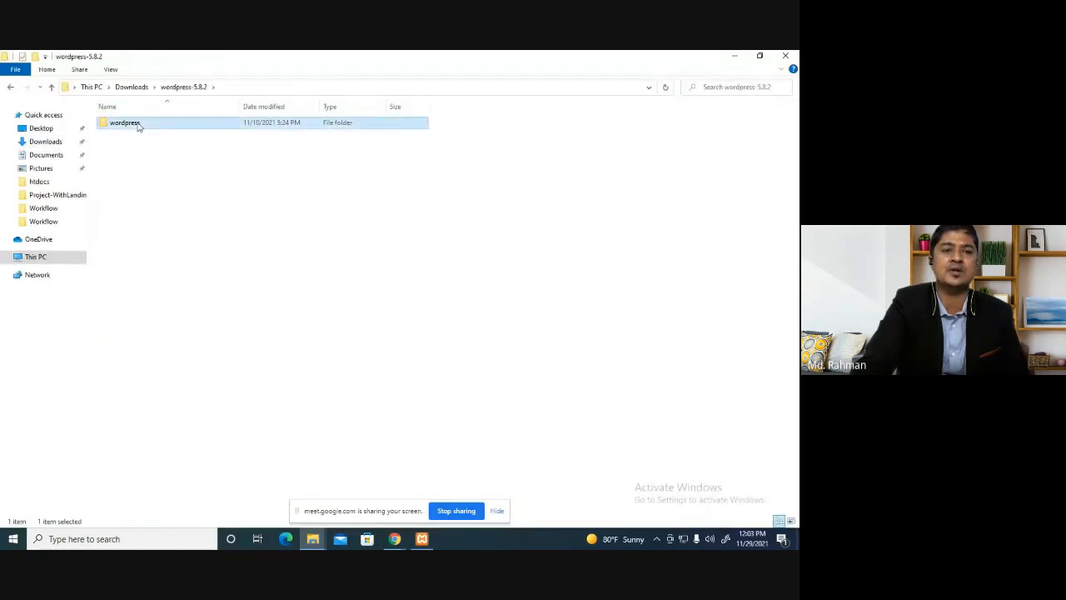
pyautogui.click(131, 87)
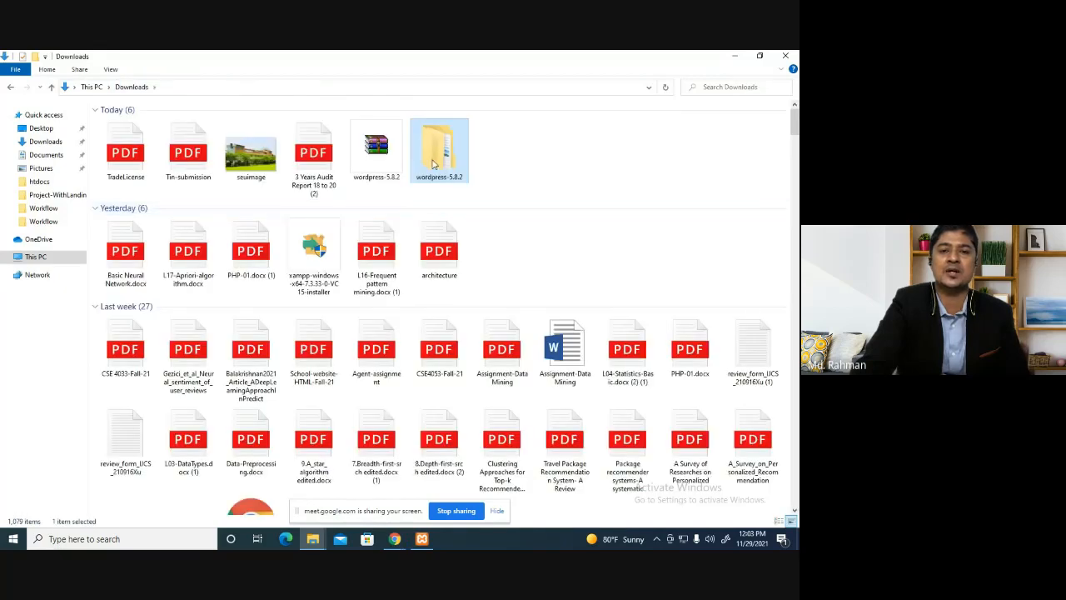
pyautogui.doubleClick(438, 161)
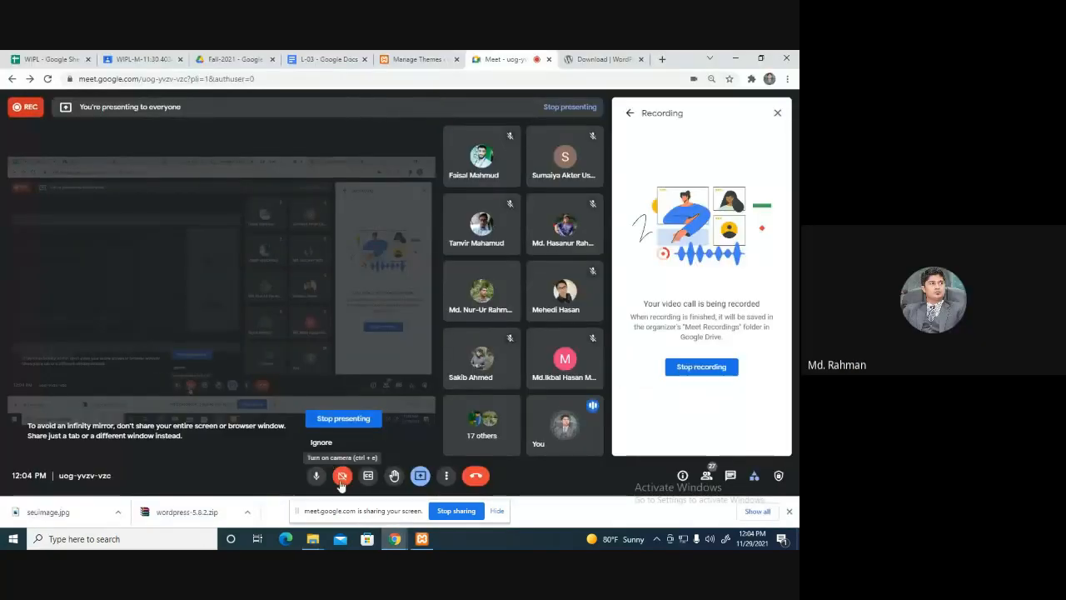
# Bring the wordpress-5.8.2 folder window back and select the wordpress folder inside it.
pyautogui.click(607, 58)
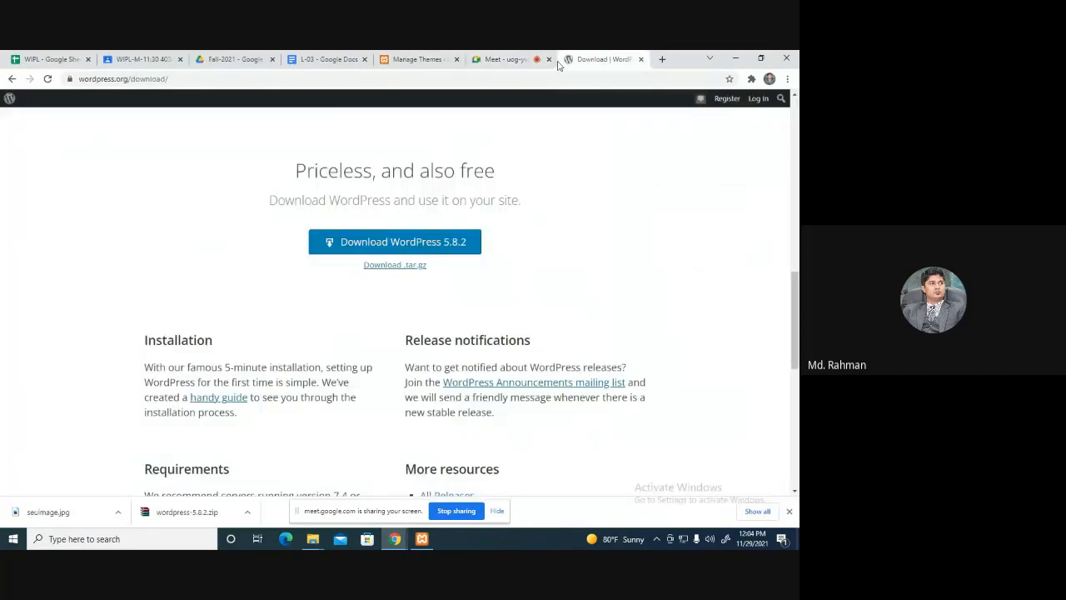
pyautogui.click(309, 541)
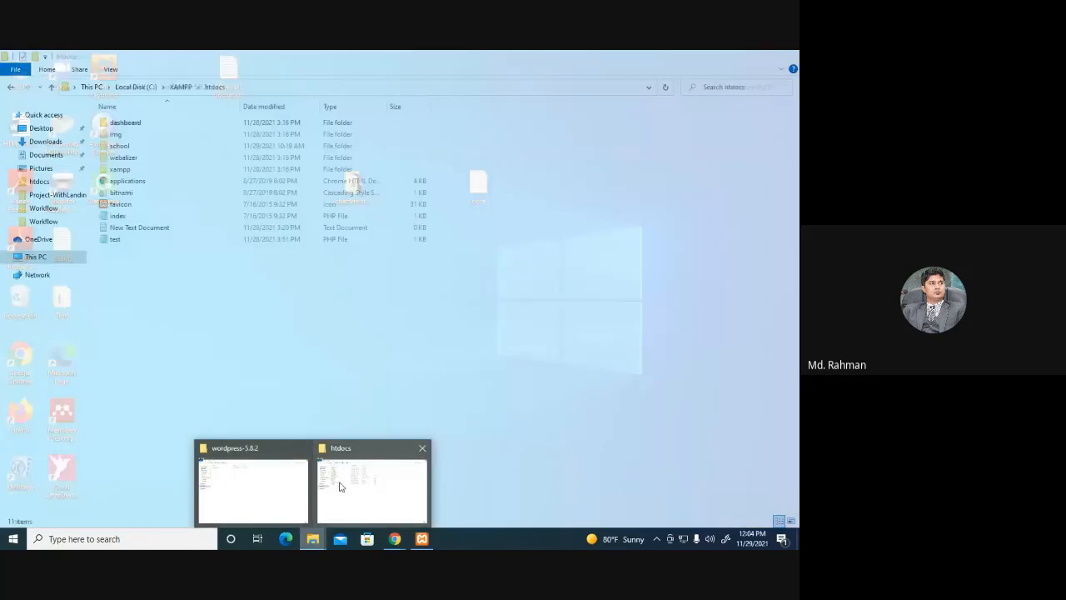
pyautogui.moveTo(269, 491)
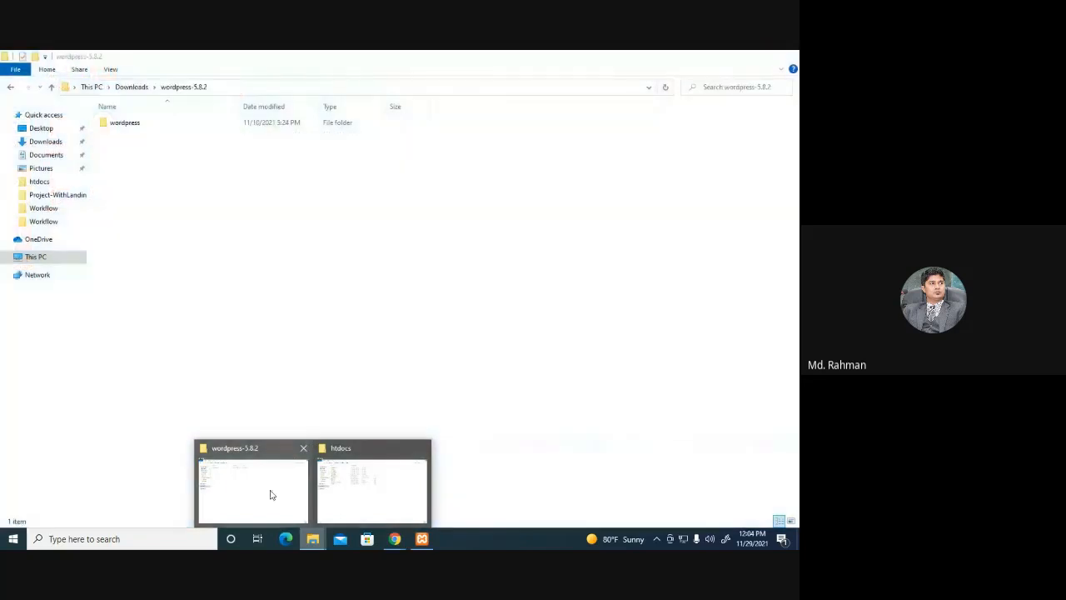
pyautogui.click(254, 482)
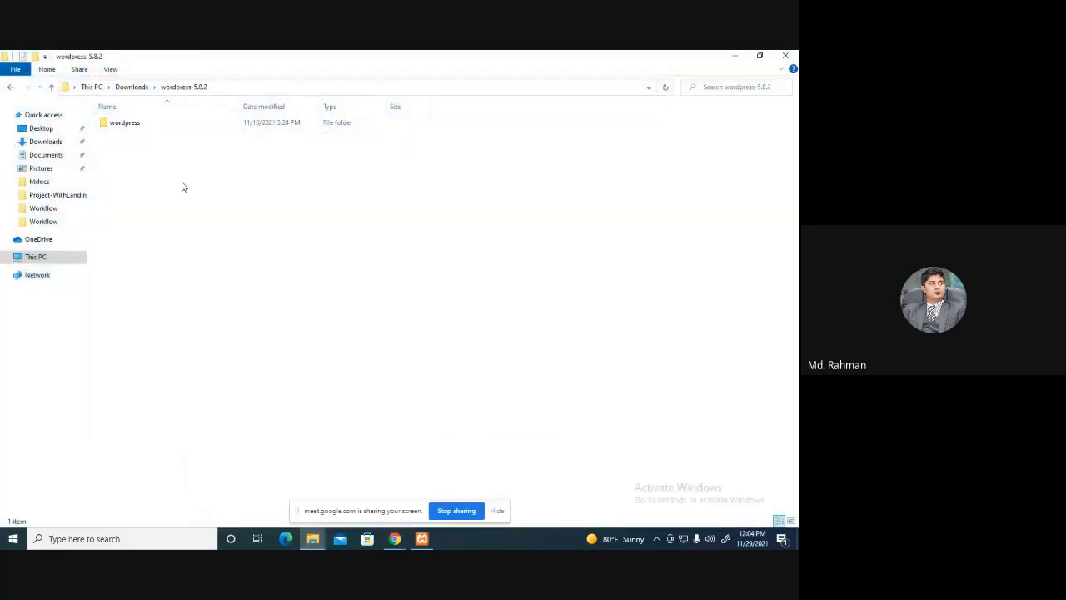
pyautogui.click(132, 87)
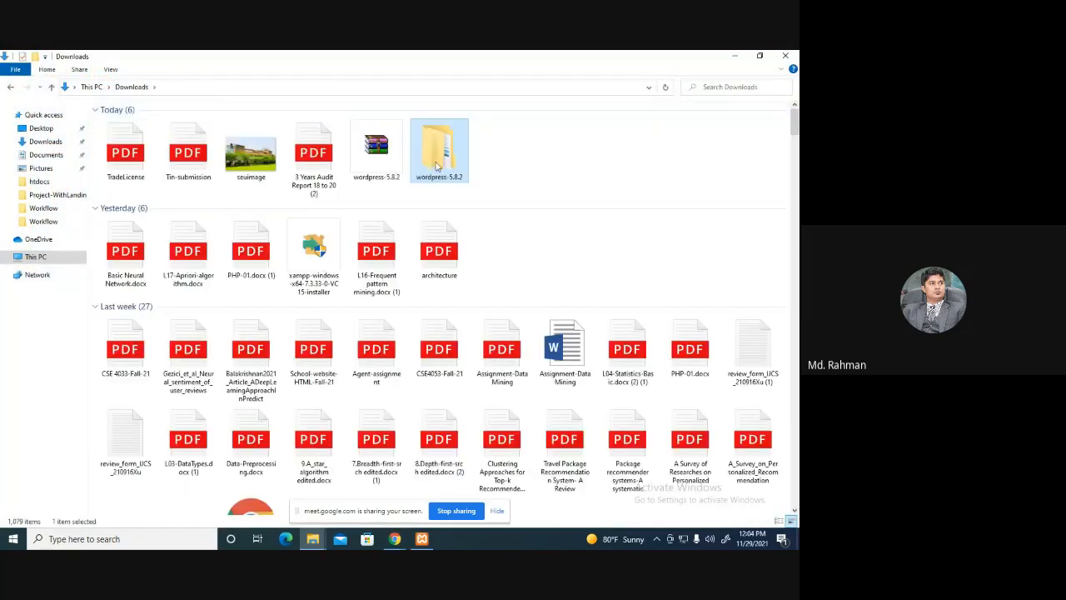
pyautogui.doubleClick(445, 158)
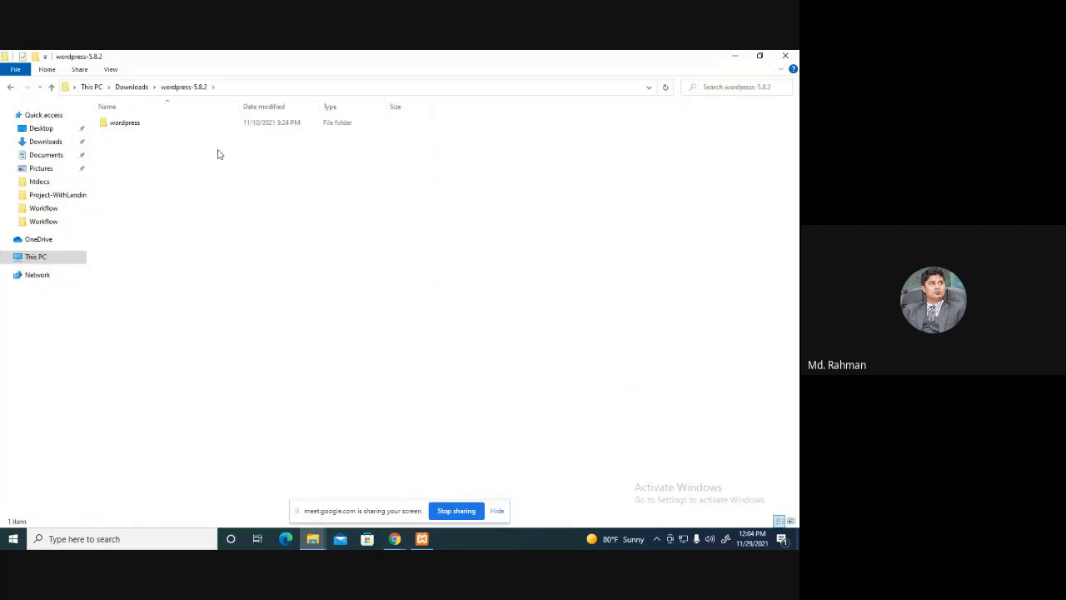
pyautogui.click(131, 125)
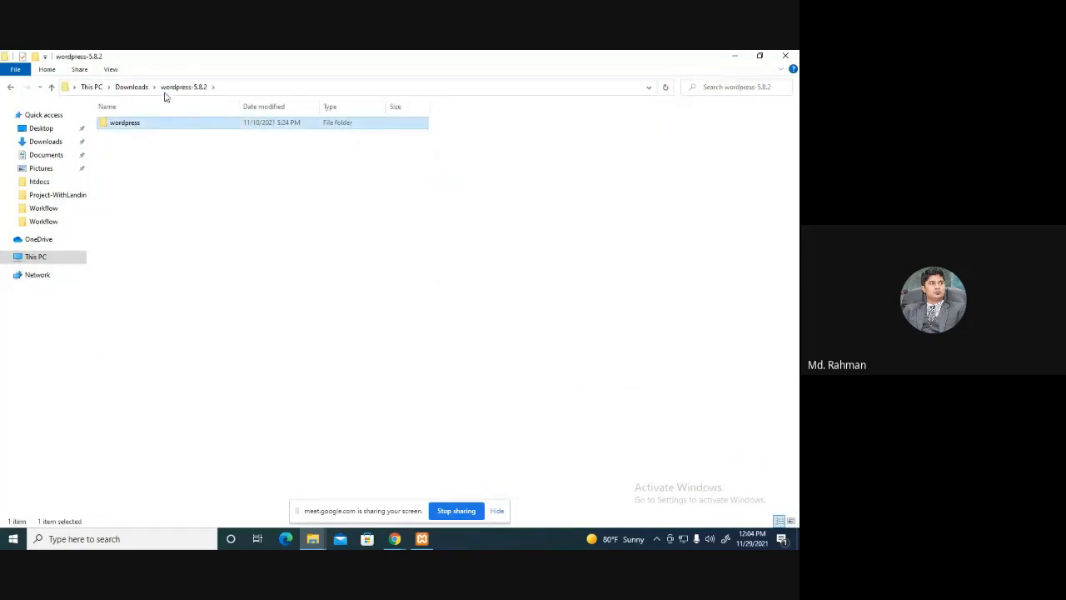
# Select the wordpress folder for copying and bring up the htdocs folder window.
pyautogui.click(312, 539)
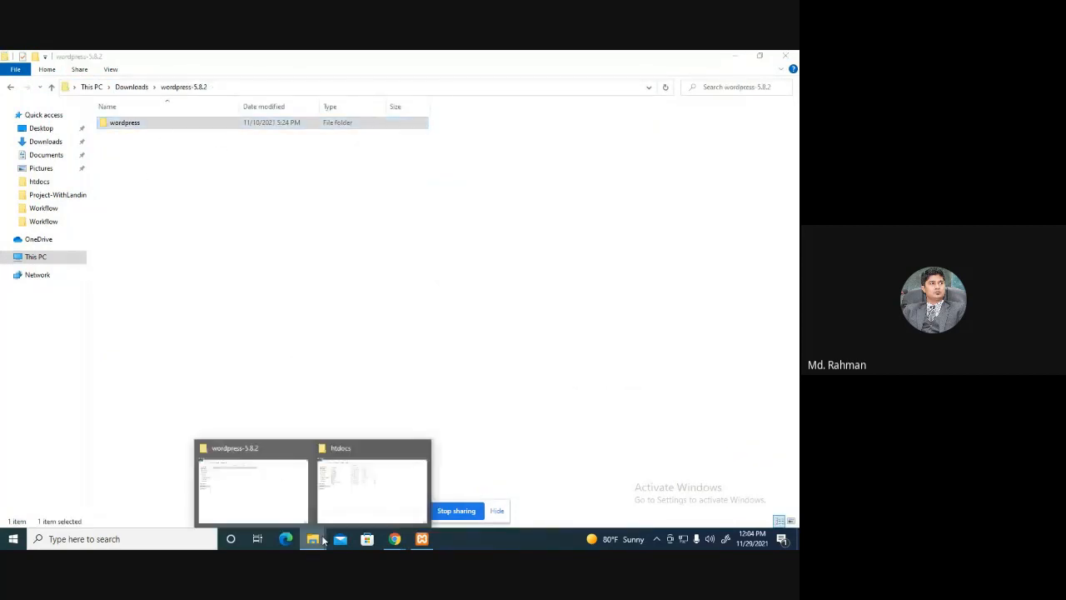
pyautogui.click(160, 149)
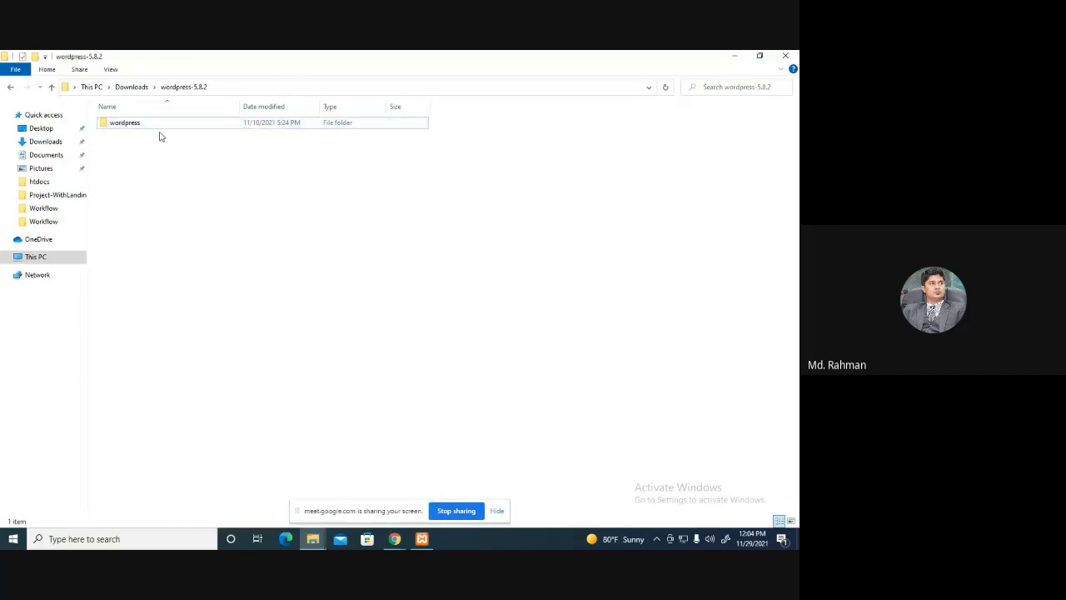
pyautogui.click(165, 129)
pyautogui.click(312, 538)
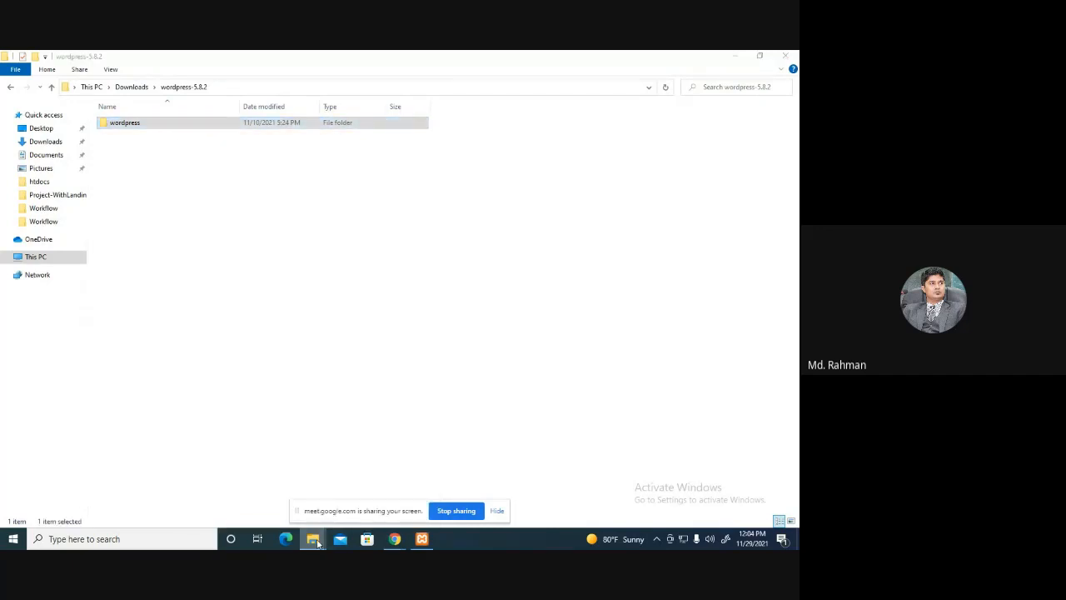
pyautogui.click(371, 479)
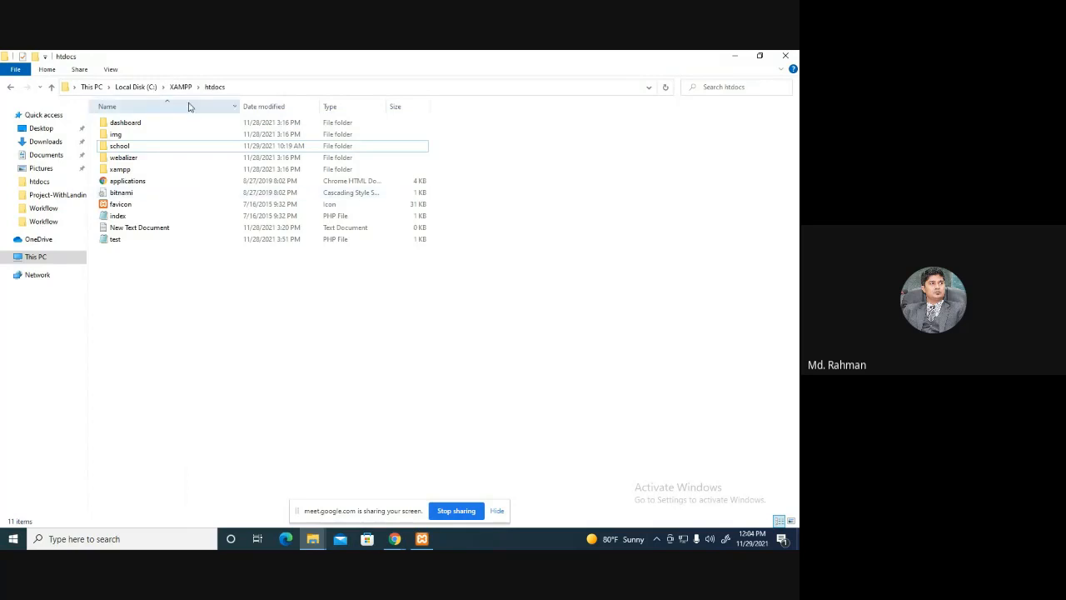
# Paste the wordpress folder into C:\XAMPP\htdocs, reached through Local Disk (C:) and XAMPP.
pyautogui.click(146, 86)
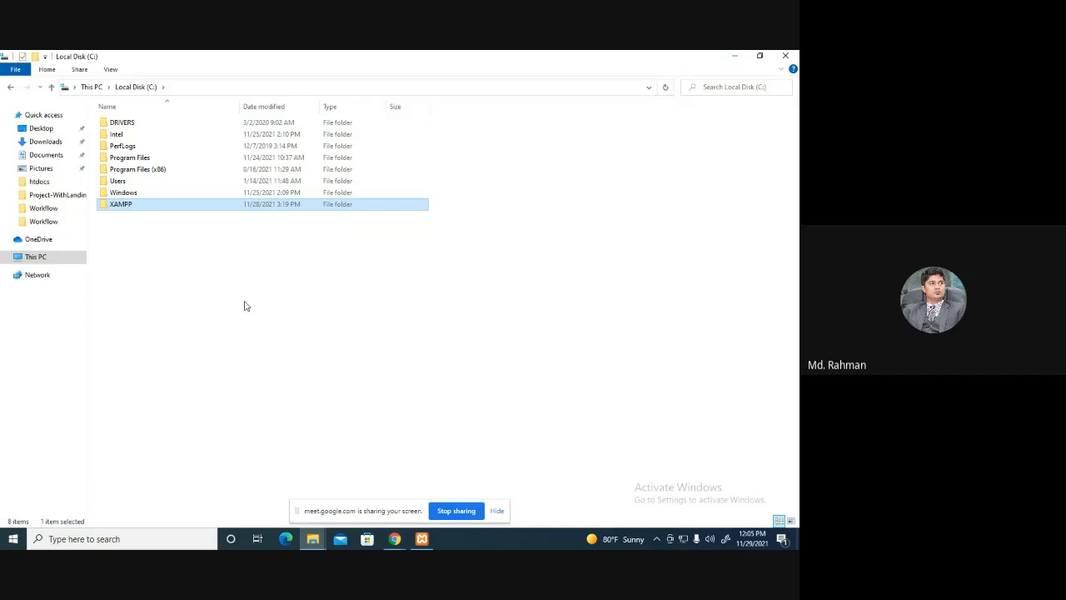
pyautogui.click(287, 312)
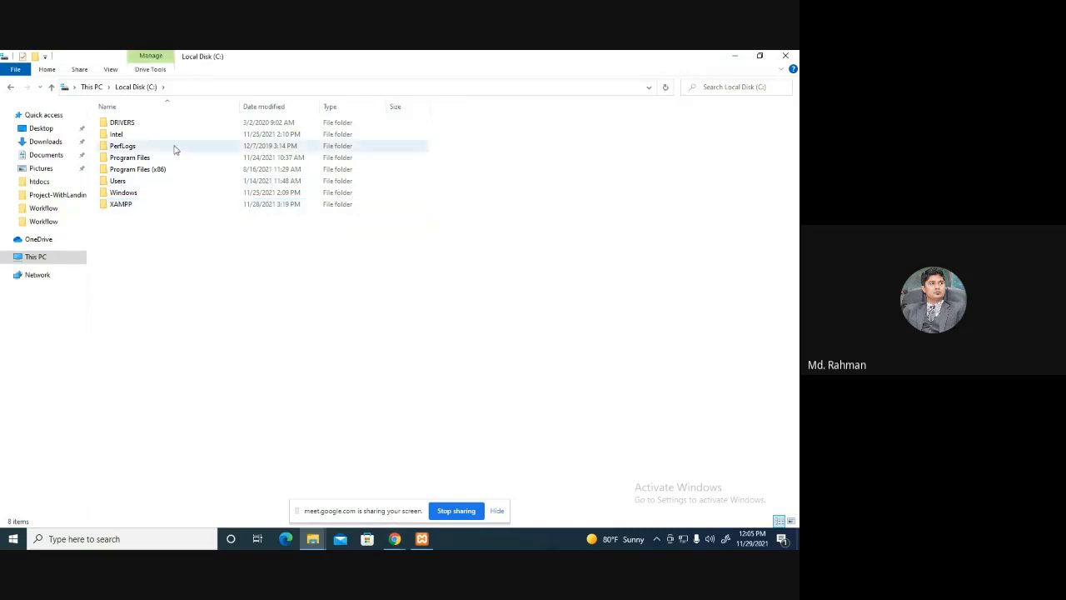
pyautogui.doubleClick(127, 208)
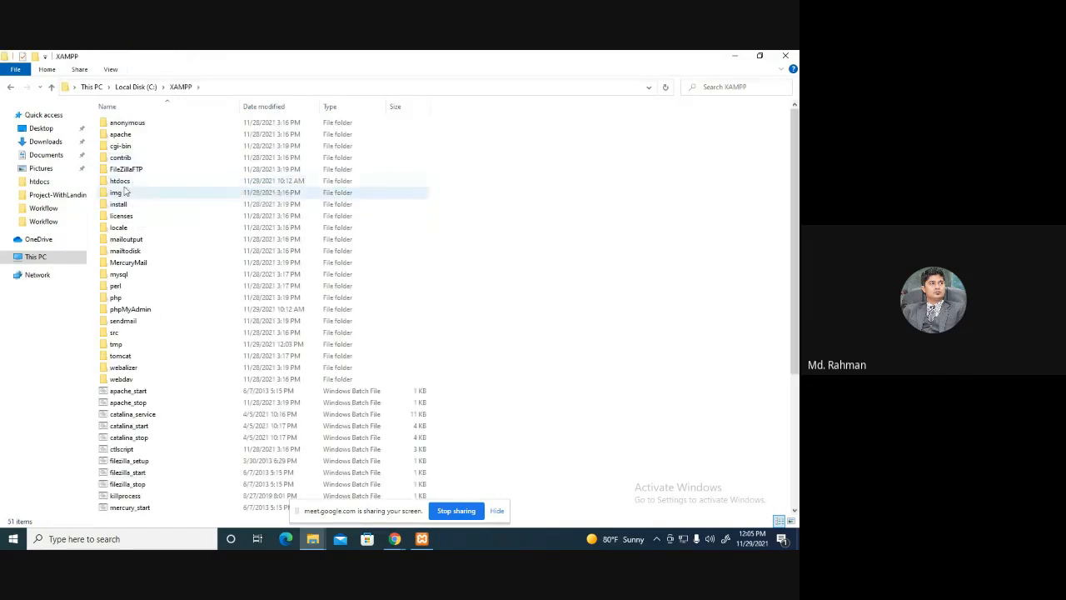
pyautogui.doubleClick(137, 183)
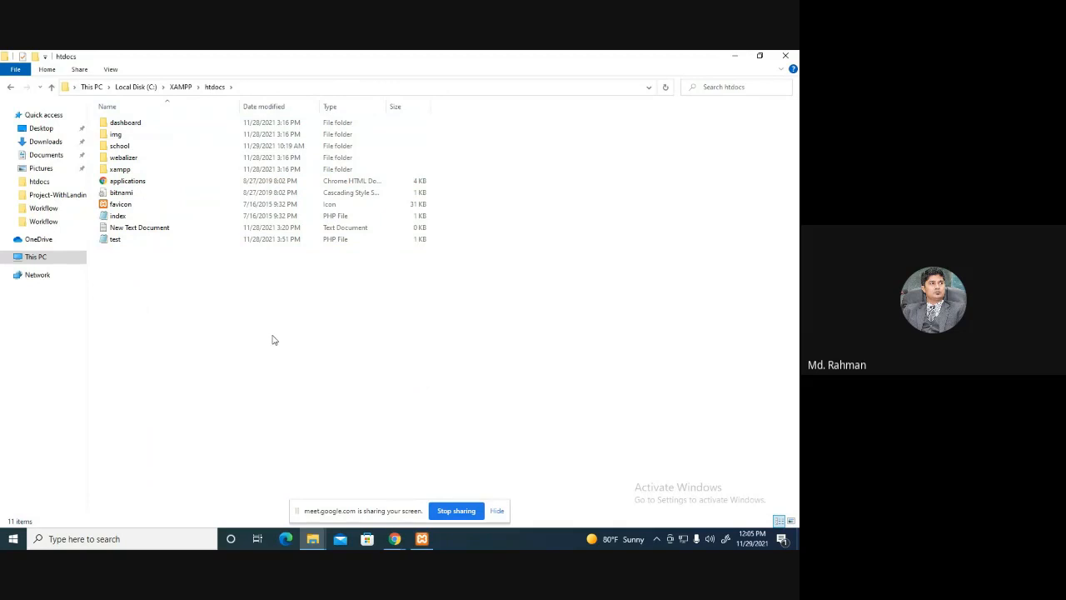
pyautogui.hotkey('ctrl', 'v')
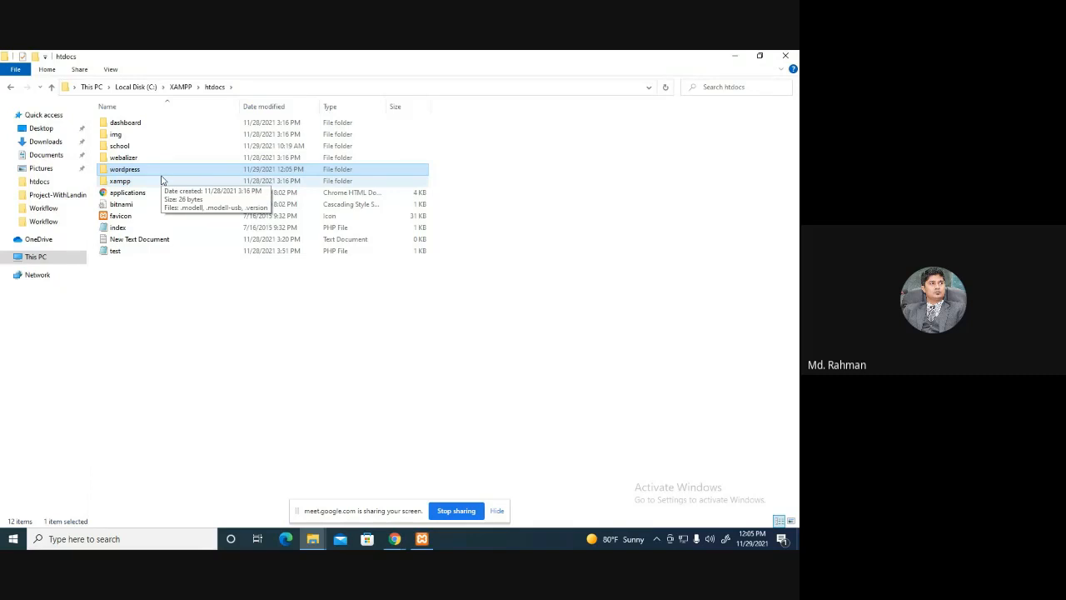
# Rename the pasted wordpress folder to 'ecom' and check that it holds the WordPress files.
pyautogui.press('F2')
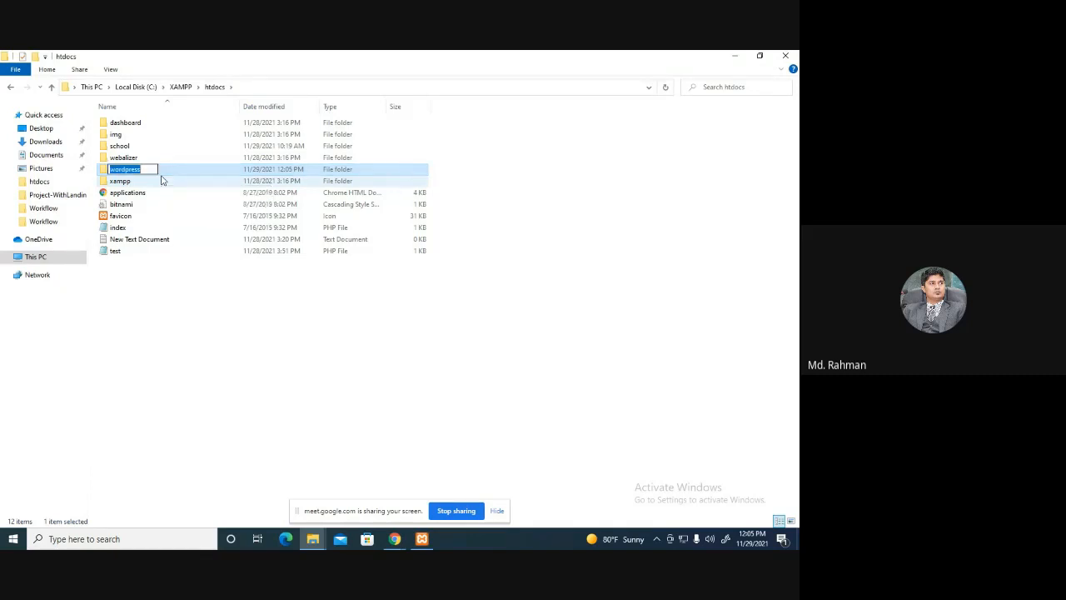
pyautogui.write('ecom')
pyautogui.press('Return')
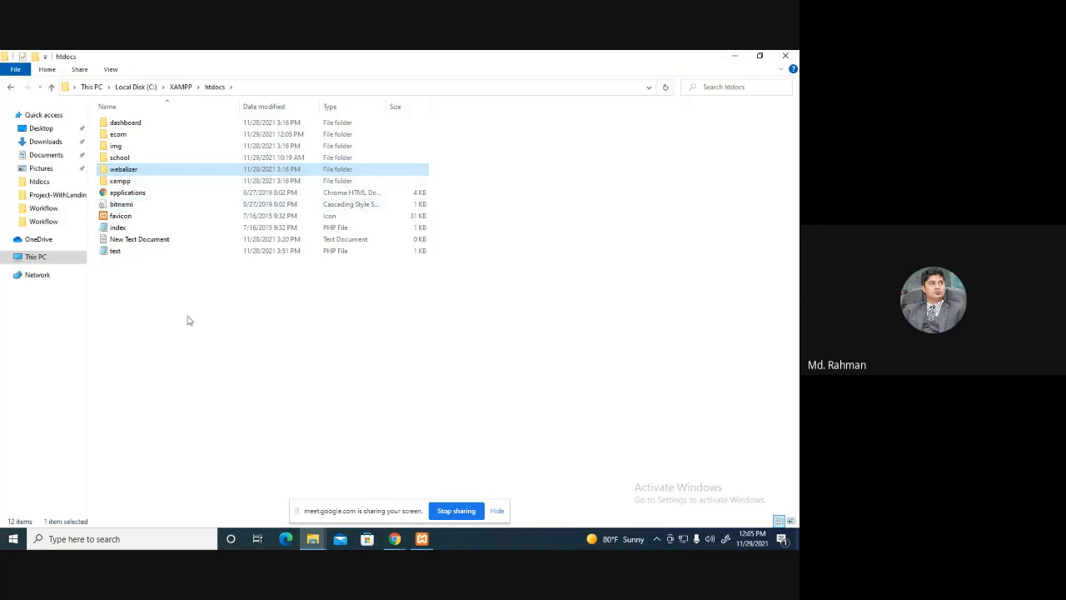
pyautogui.click(210, 363)
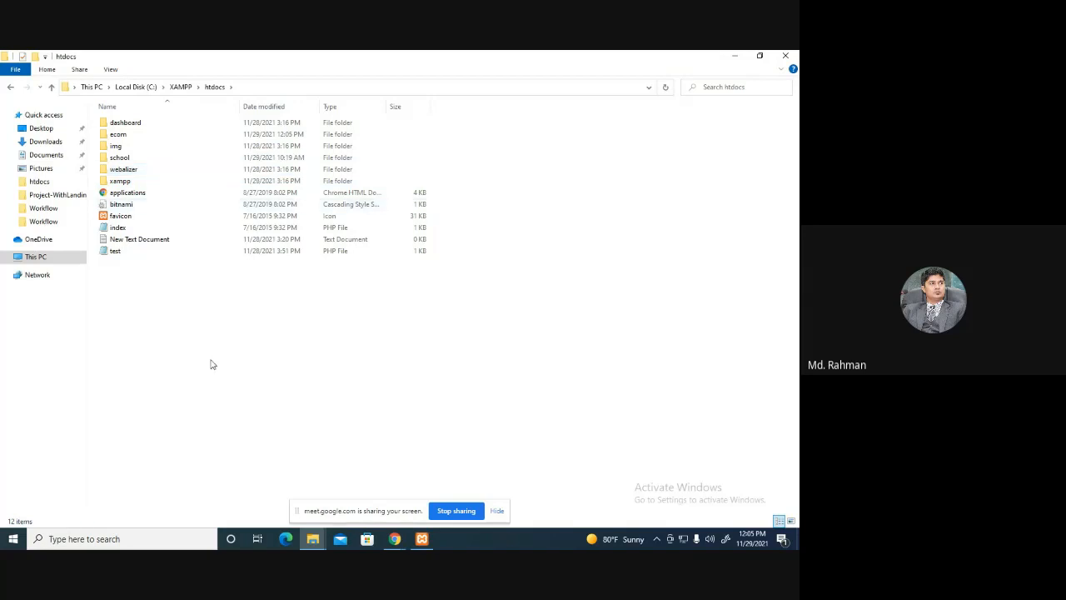
pyautogui.doubleClick(133, 136)
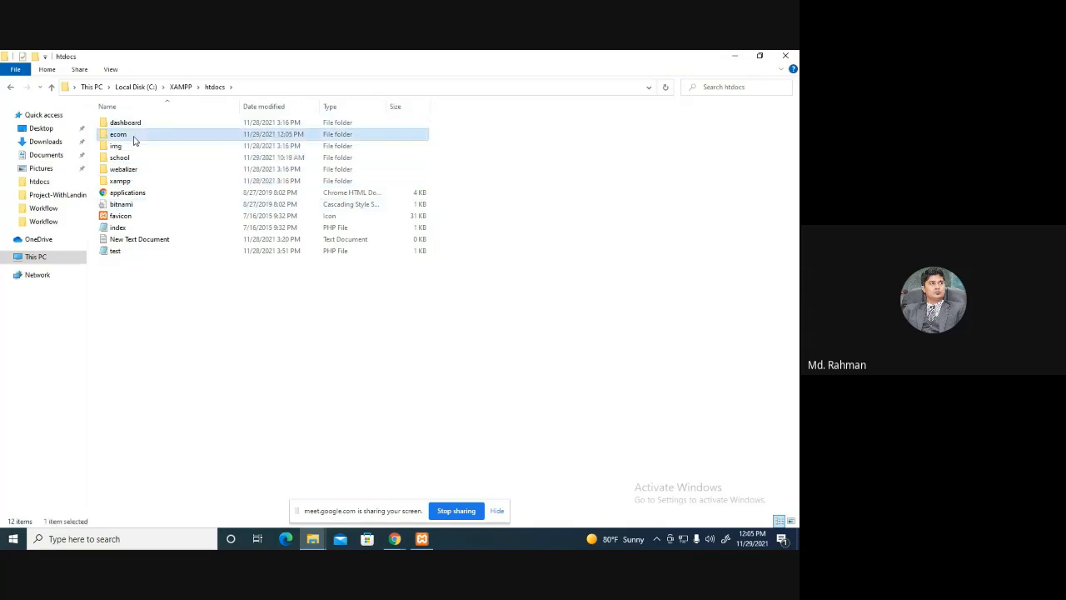
pyautogui.click(214, 86)
# Turn the camera back on in the Google Meet tab.
pyautogui.moveTo(395, 538)
pyautogui.click(348, 479)
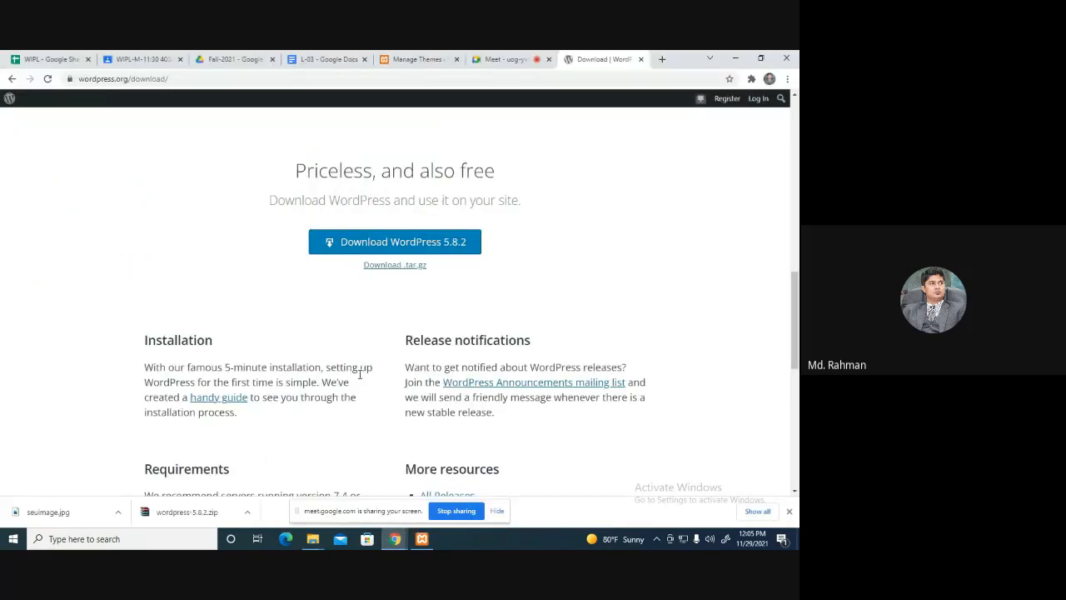
pyautogui.click(493, 62)
pyautogui.click(342, 476)
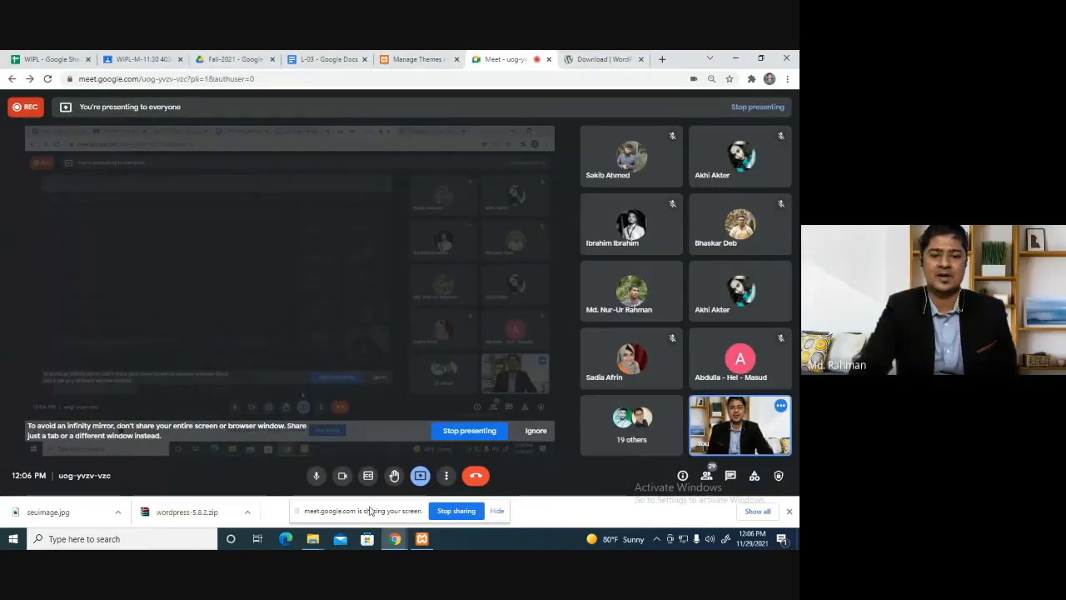
# Open a new blank Chrome tab beside the WordPress download page.
pyautogui.click(313, 539)
pyautogui.click(393, 497)
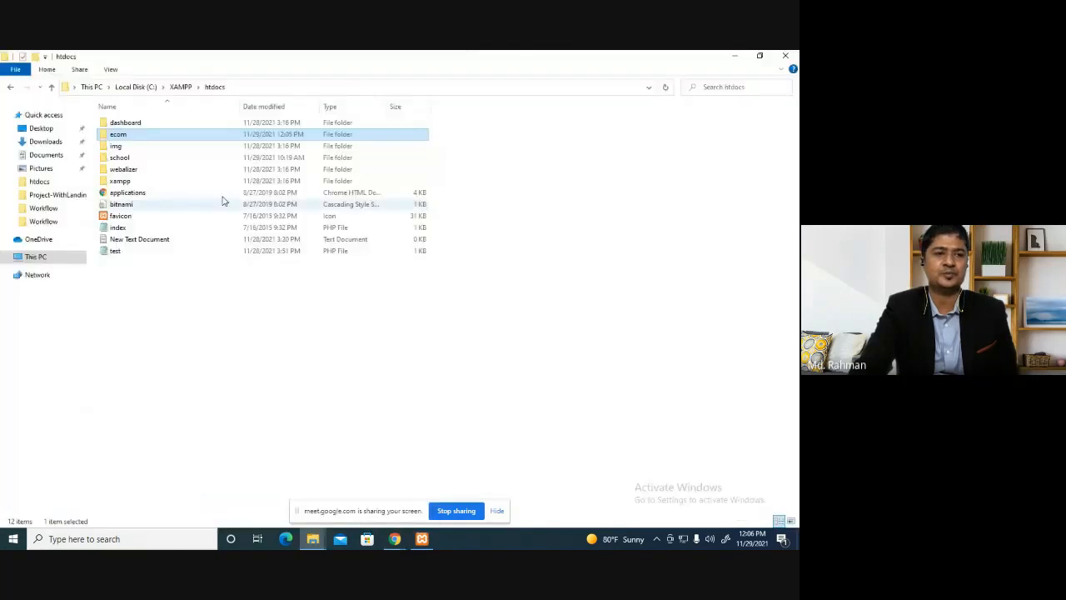
pyautogui.moveTo(398, 540)
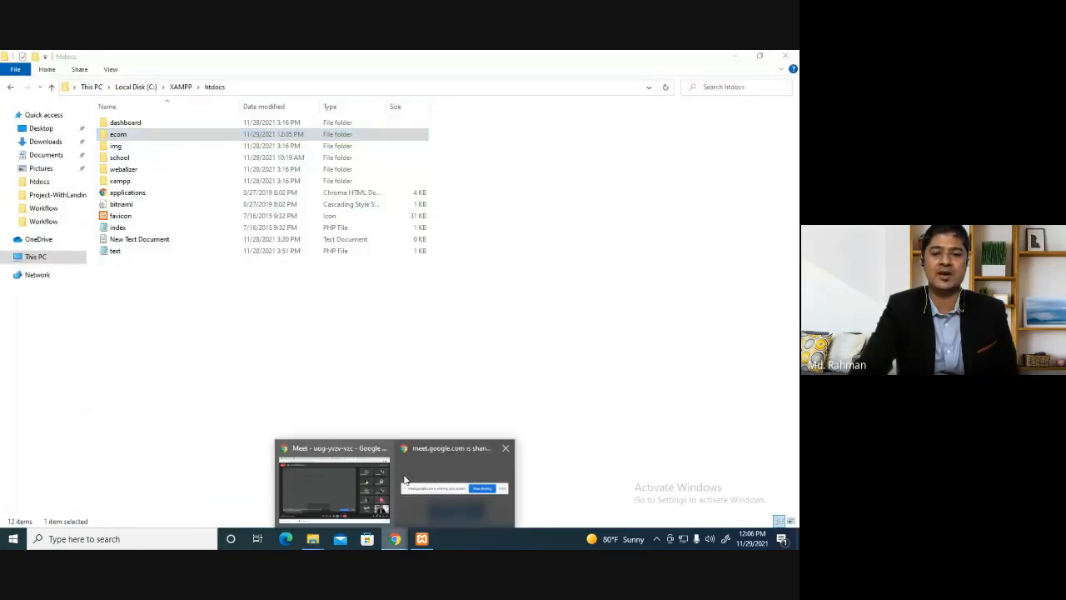
pyautogui.click(350, 483)
pyautogui.click(607, 59)
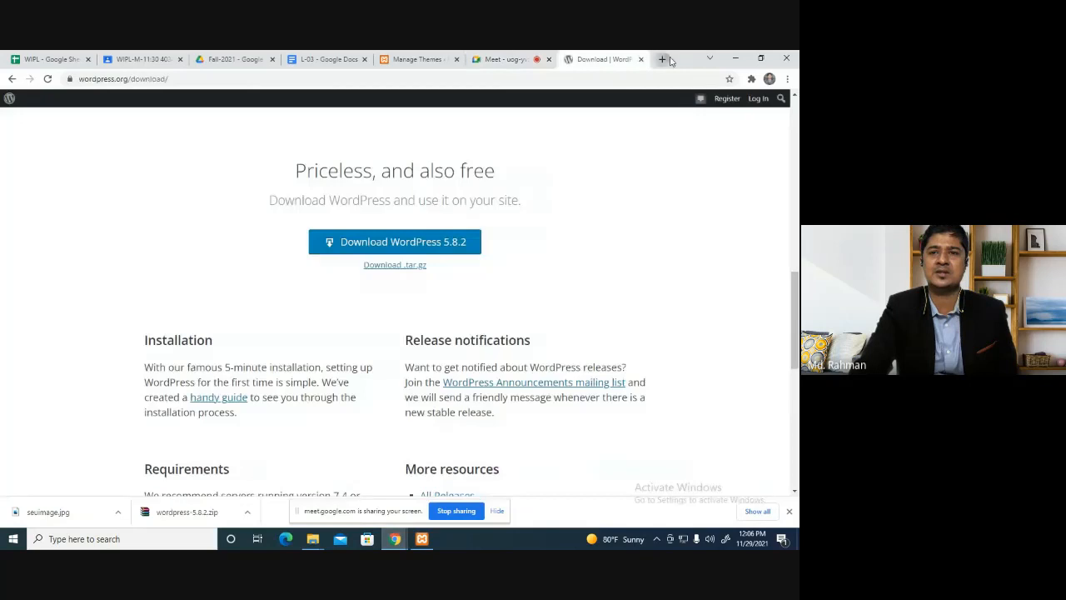
pyautogui.click(662, 59)
pyautogui.click(523, 59)
pyautogui.click(599, 60)
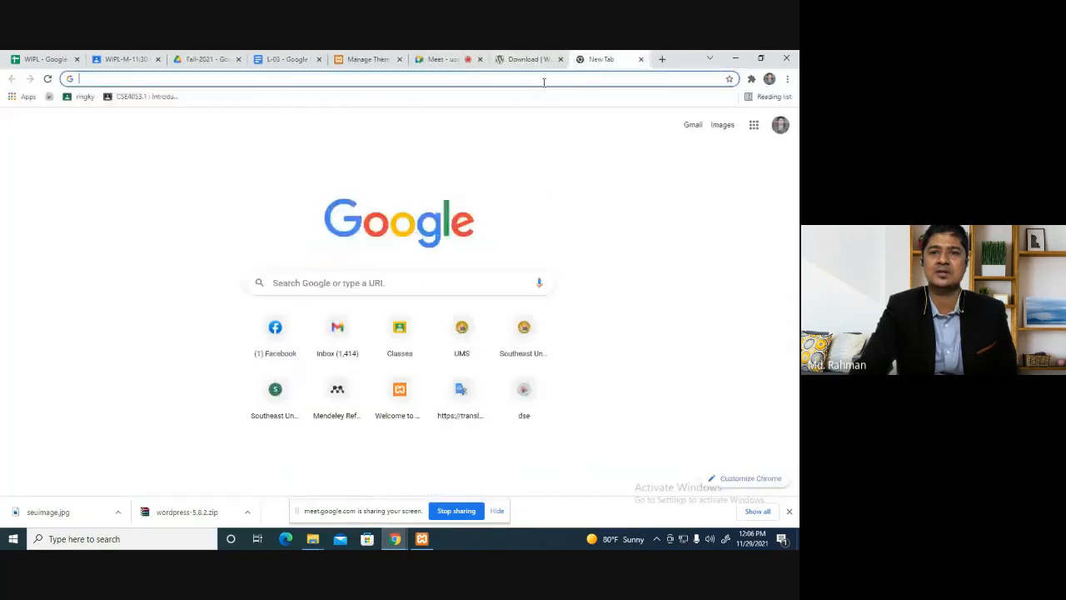
# Close the WordPress download tab and load localhost to reach the XAMPP dashboard.
pyautogui.click(561, 59)
pyautogui.click(509, 78)
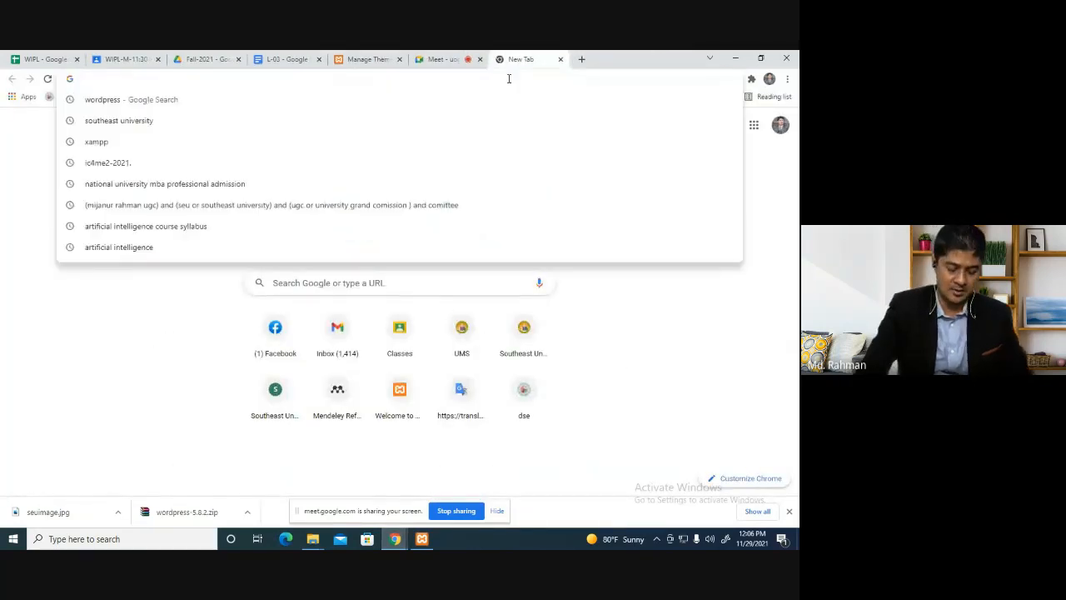
pyautogui.write('localhost')
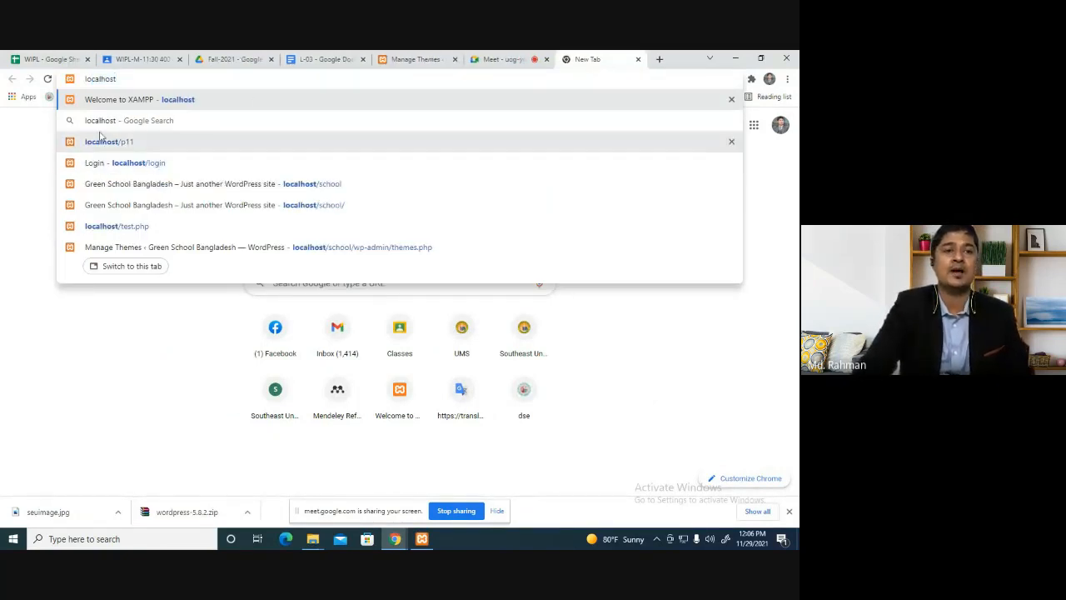
pyautogui.click(662, 62)
pyautogui.write('l')
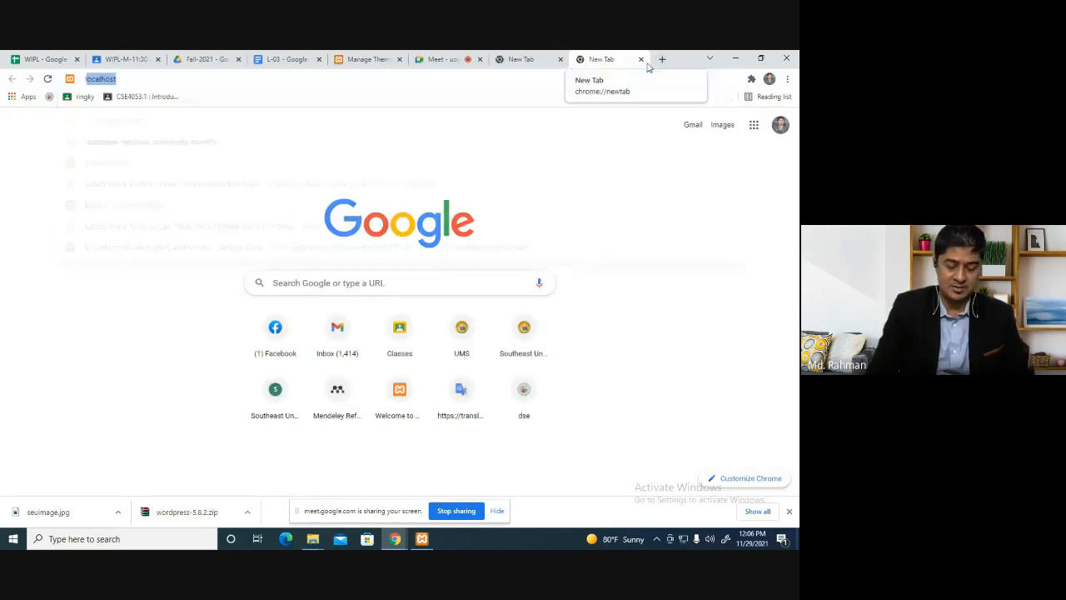
pyautogui.write('oc')
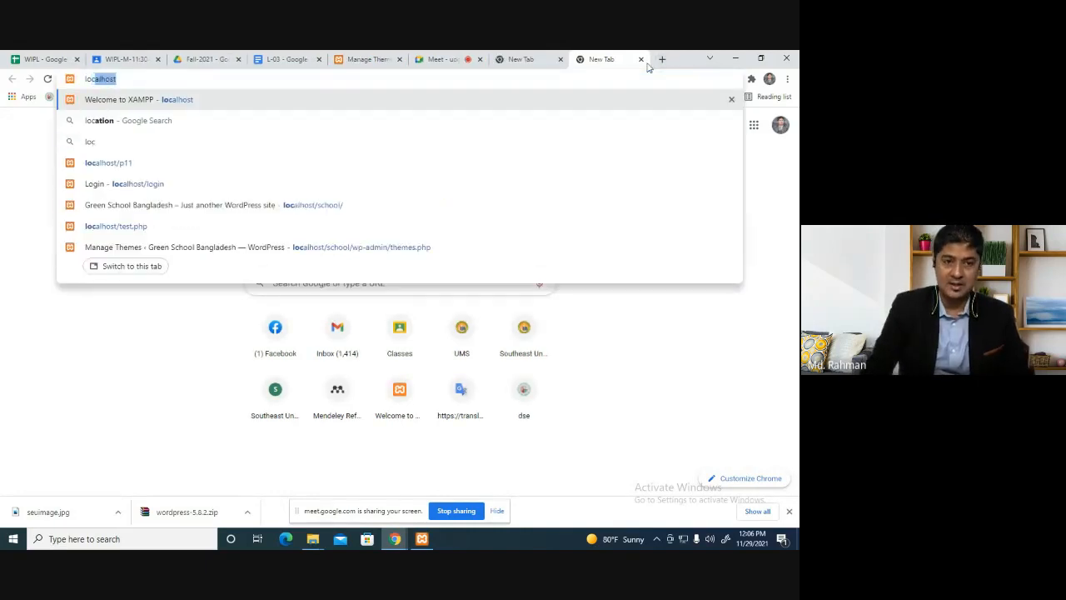
pyautogui.press('Return')
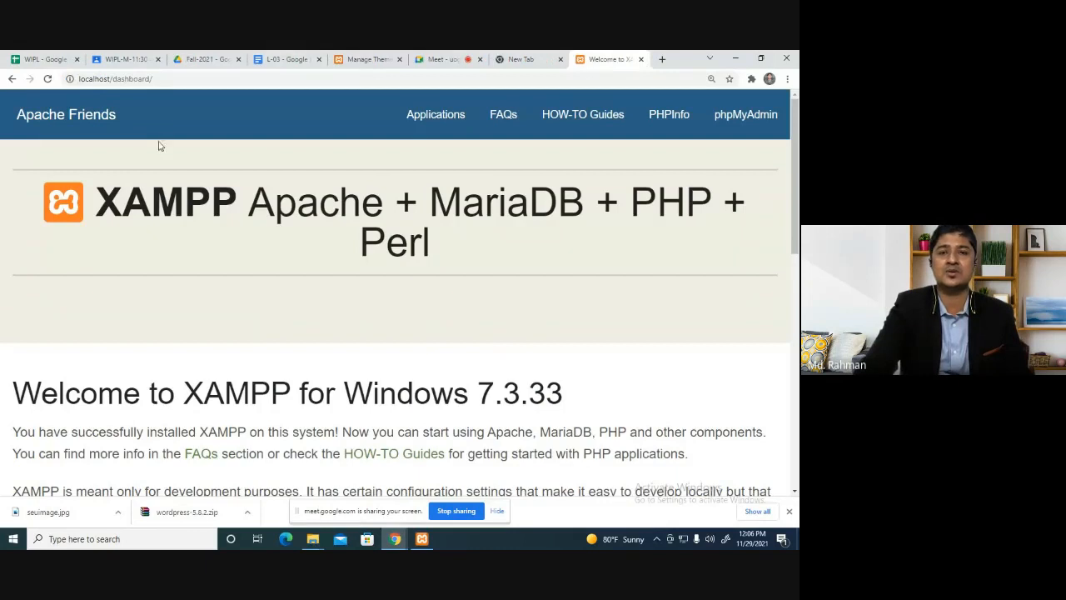
# Create an empty database named 'ecom' in phpMyAdmin, opened from the XAMPP dashboard.
pyautogui.click(752, 119)
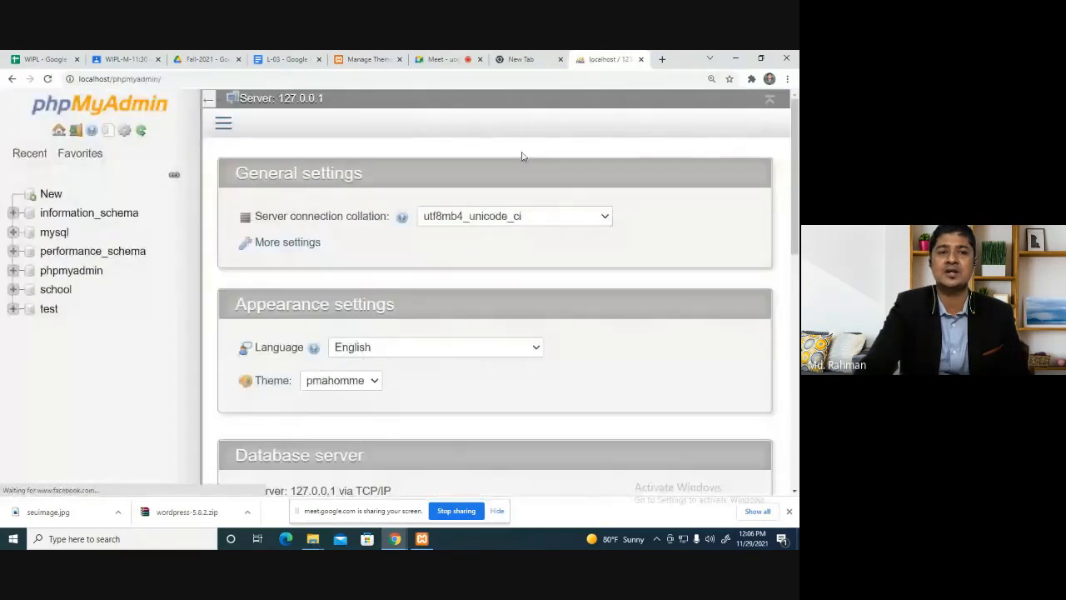
pyautogui.click(51, 194)
pyautogui.click(314, 233)
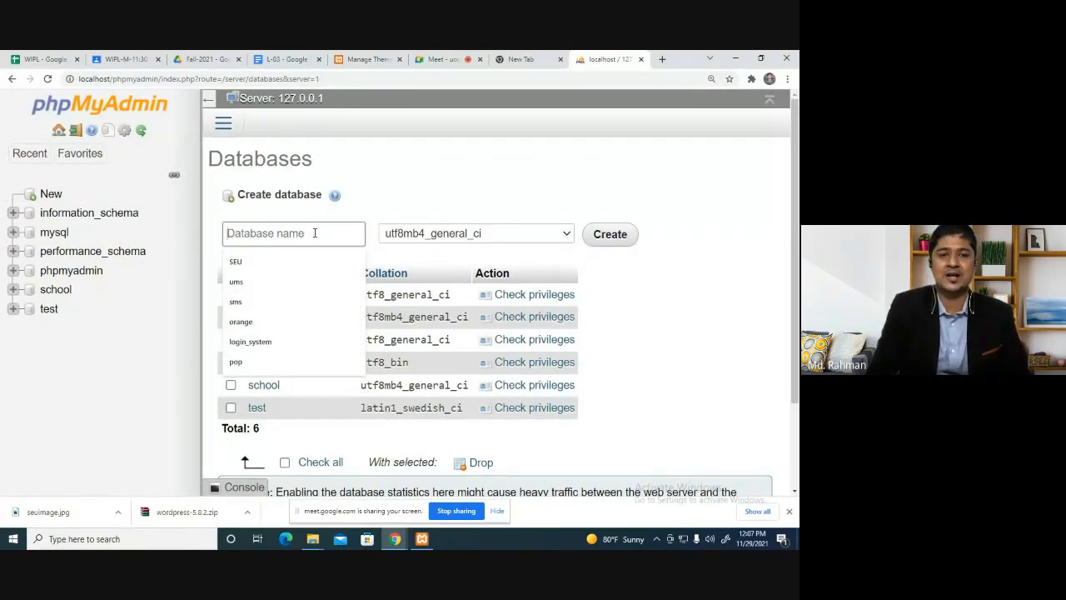
pyautogui.write('ec')
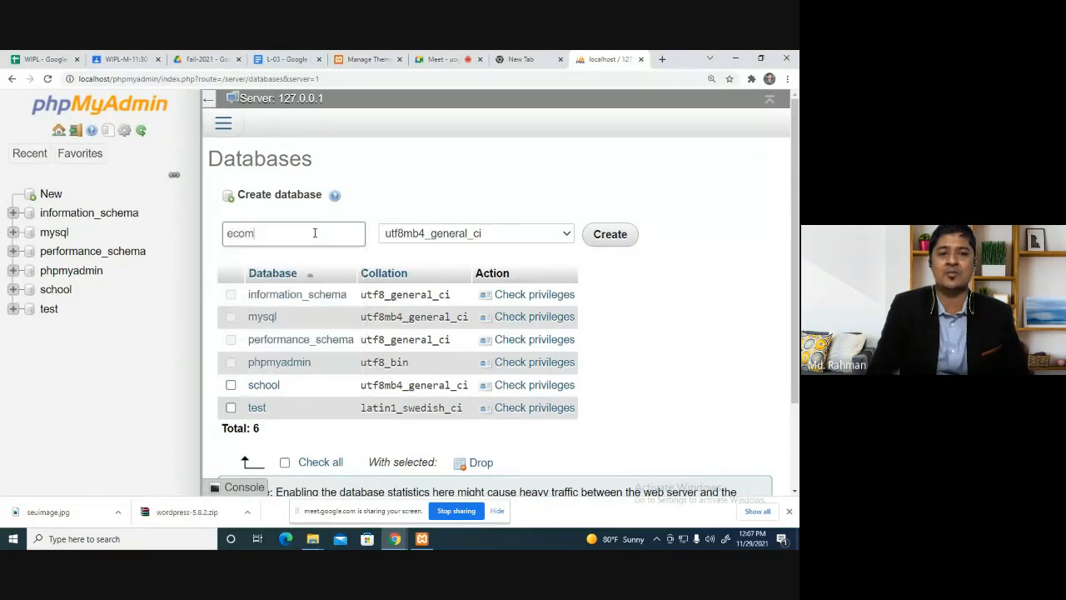
pyautogui.write('om')
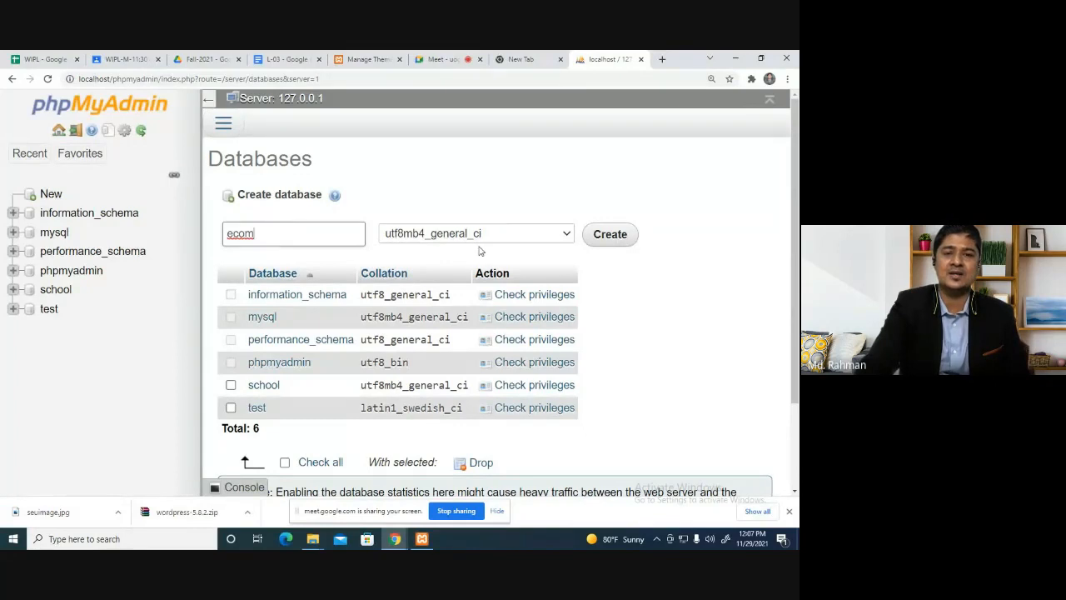
pyautogui.click(610, 234)
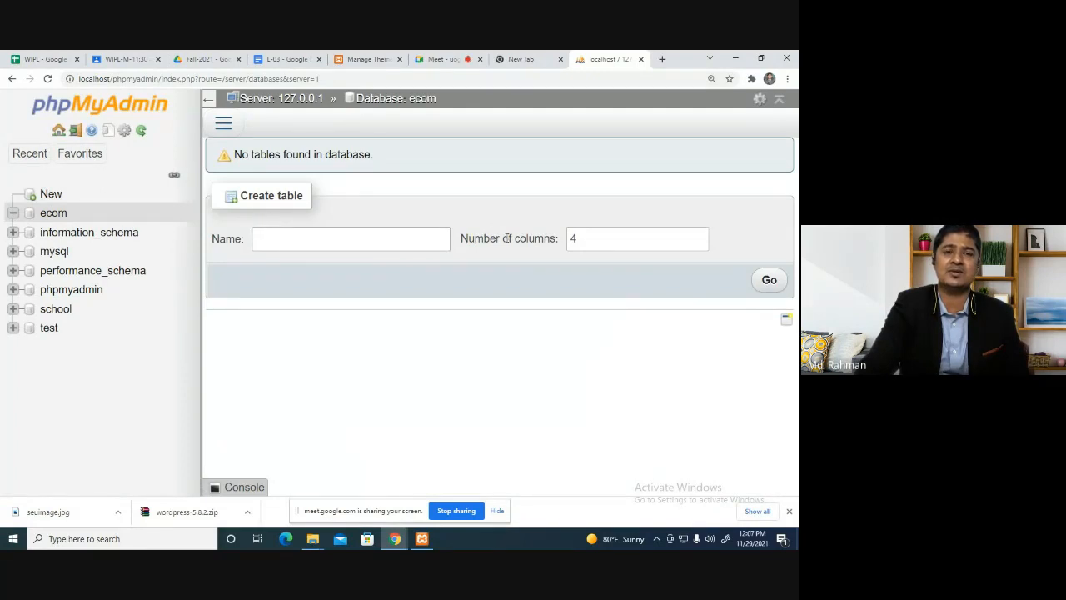
pyautogui.click(441, 60)
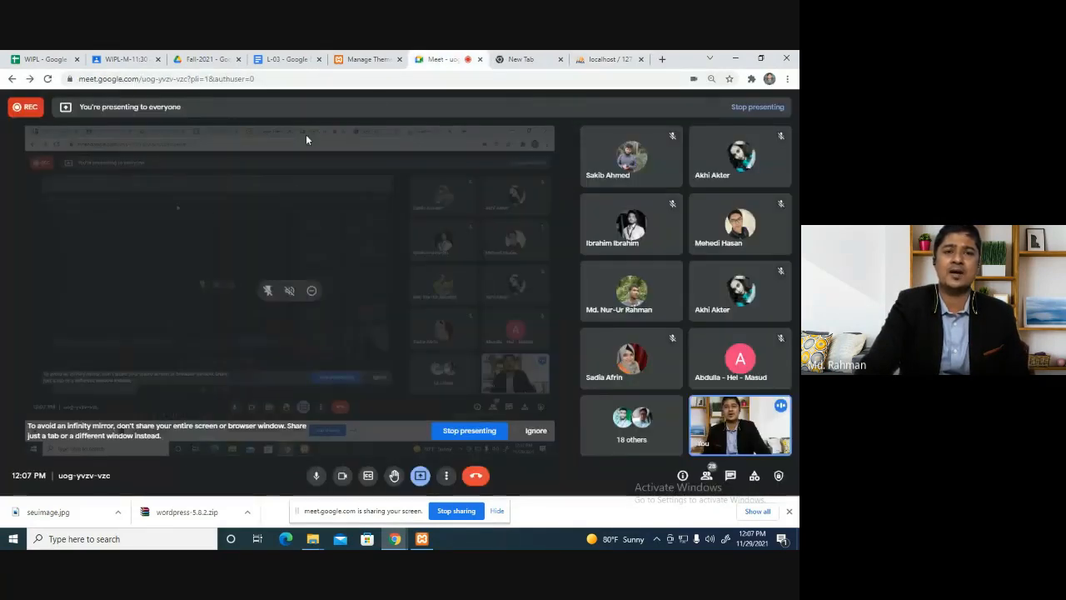
# Open localhost/ecom in the browser to launch the WordPress installer.
pyautogui.click(528, 59)
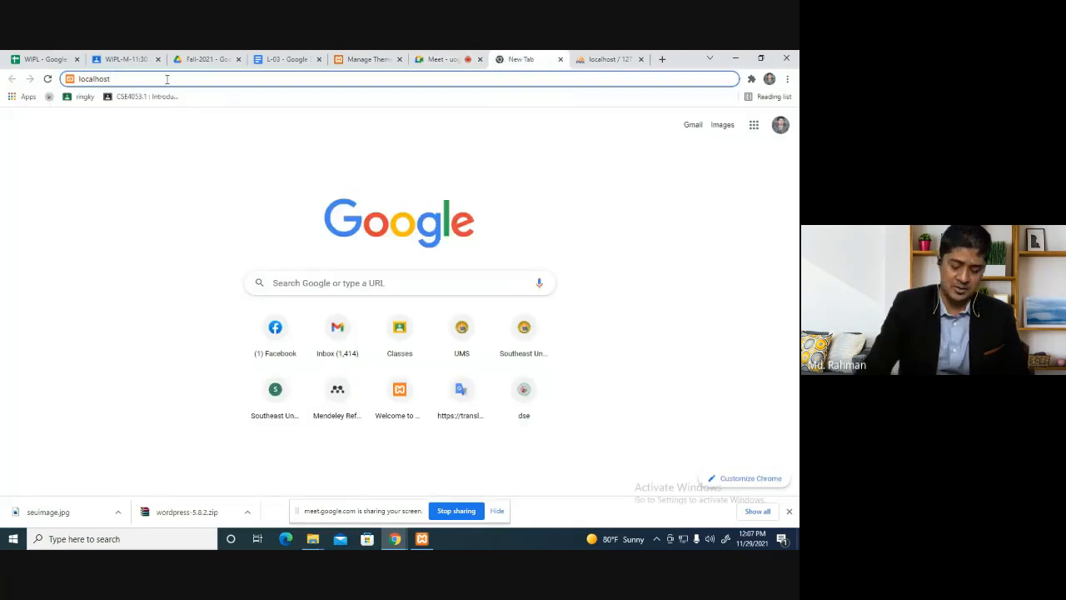
pyautogui.write('/come')
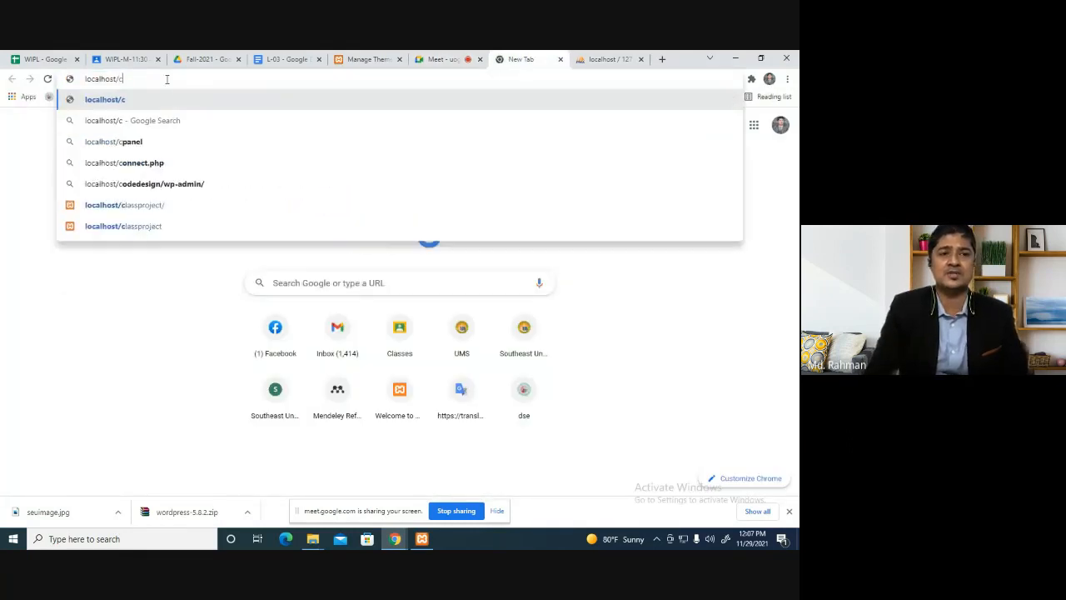
pyautogui.press('BackSpace')
pyautogui.press('BackSpace')
pyautogui.press('BackSpace')
pyautogui.press('BackSpace')
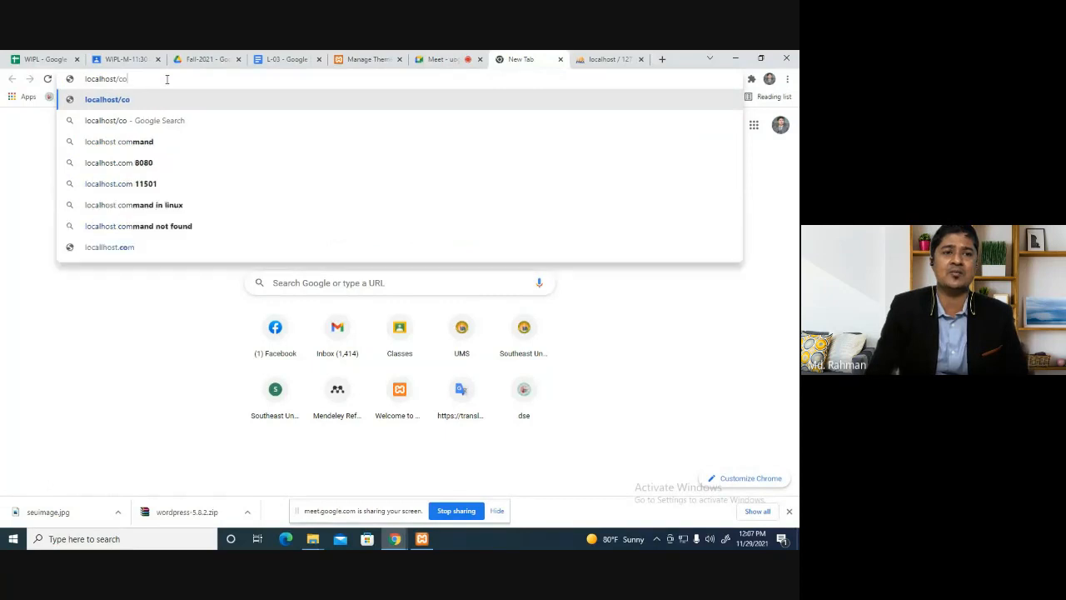
pyautogui.write('ecom')
pyautogui.press('Return')
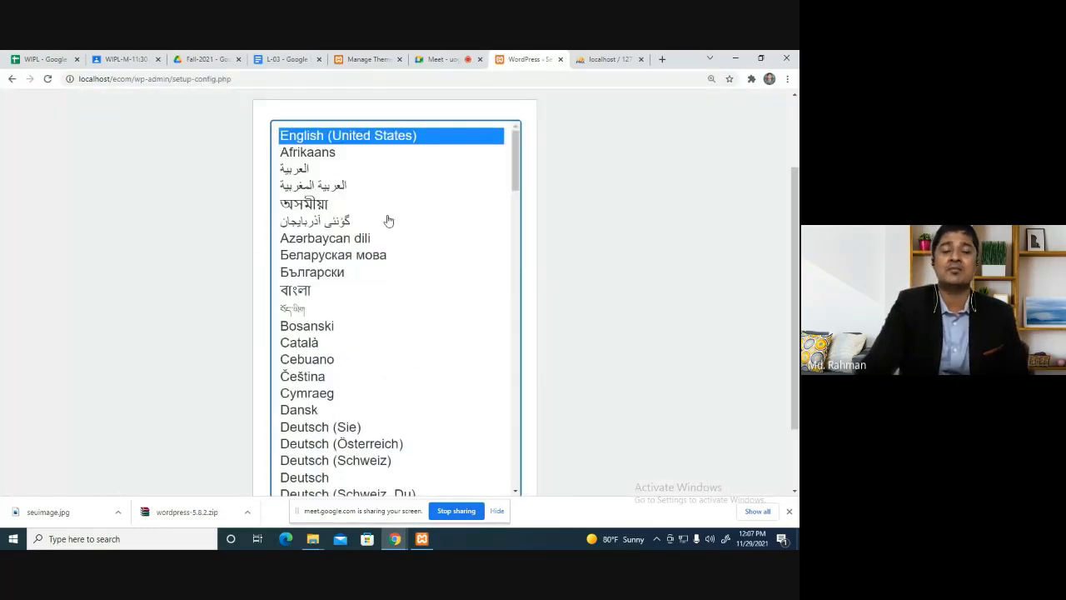
# Keep English (United States) as the setup language and continue to the database information page.
pyautogui.click(307, 291)
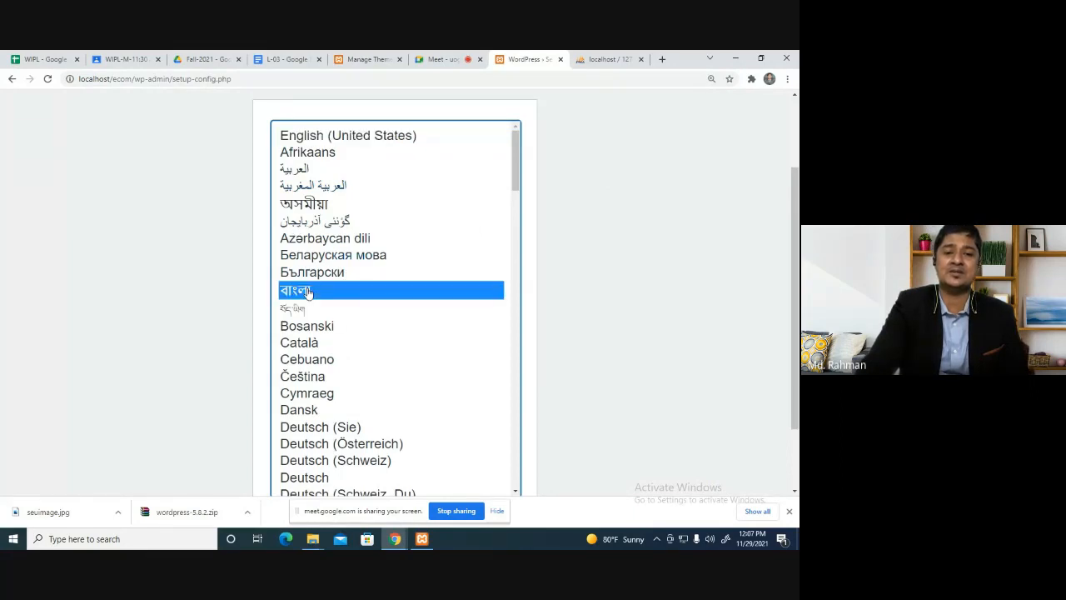
pyautogui.click(381, 138)
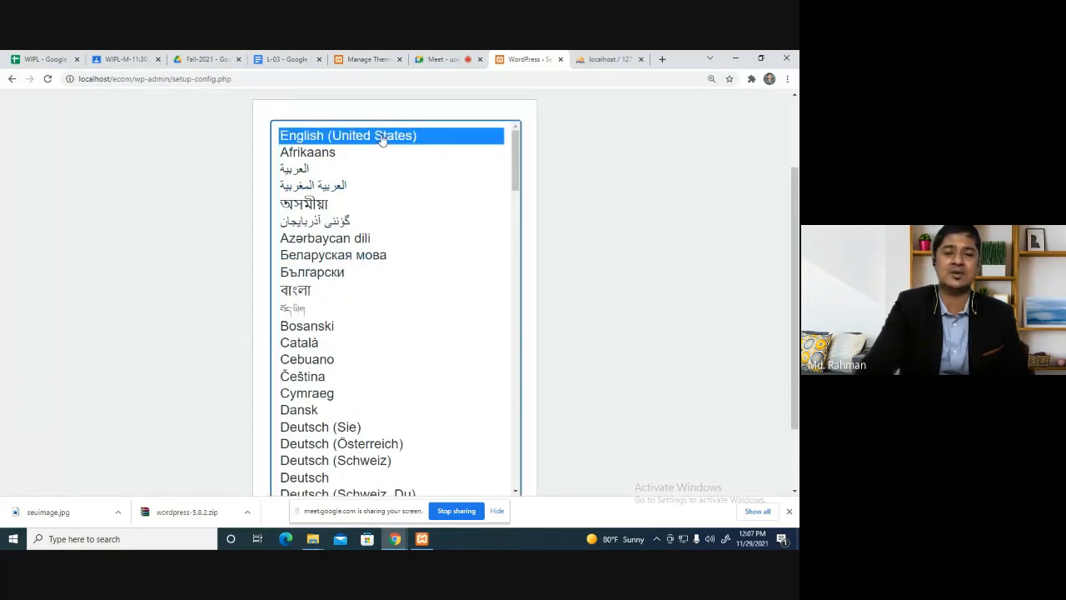
pyautogui.click(307, 295)
pyautogui.click(342, 136)
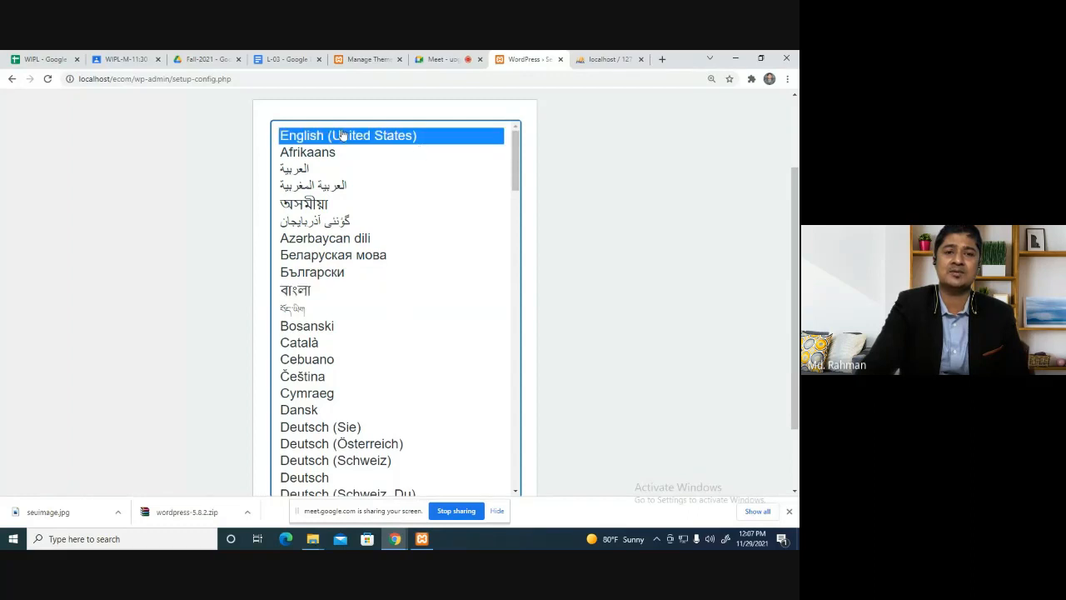
pyautogui.scroll(-2, 599, 291)
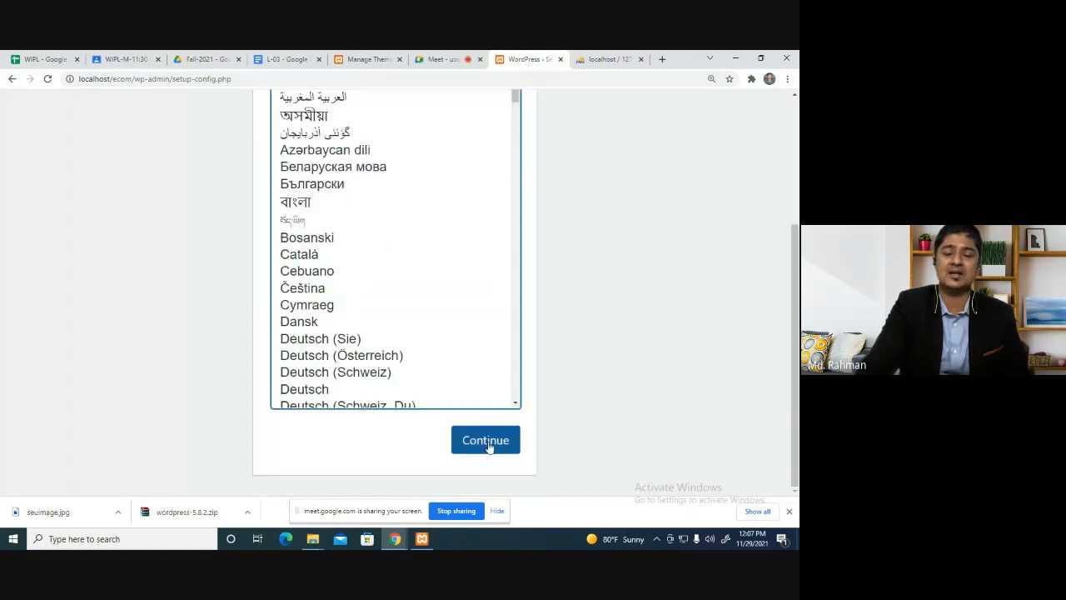
pyautogui.scroll(5, 588, 344)
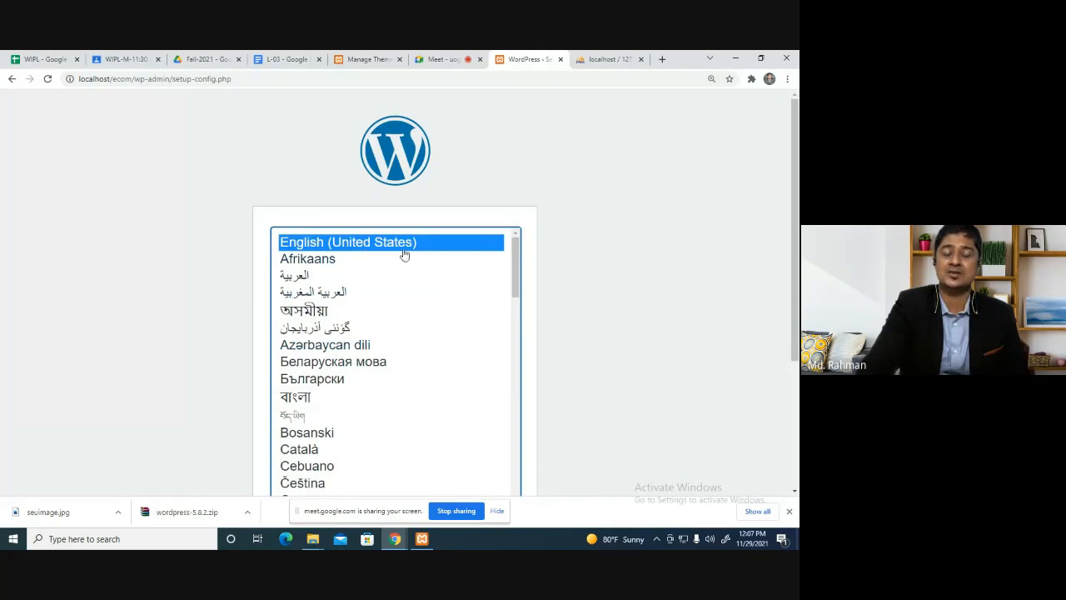
pyautogui.scroll(2, 425, 262)
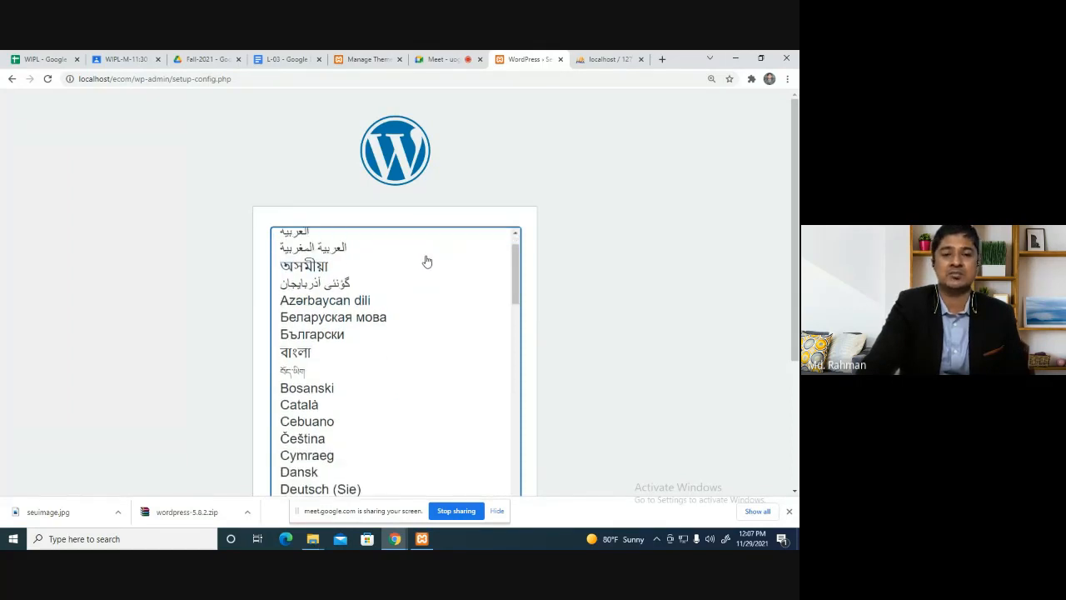
pyautogui.scroll(-3, 528, 292)
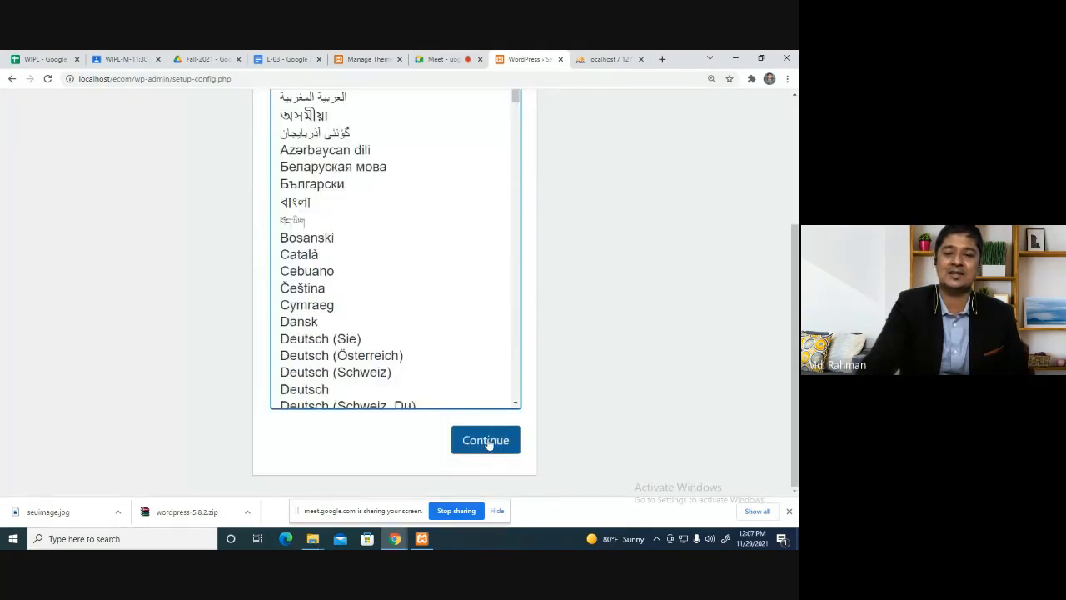
pyautogui.click(489, 442)
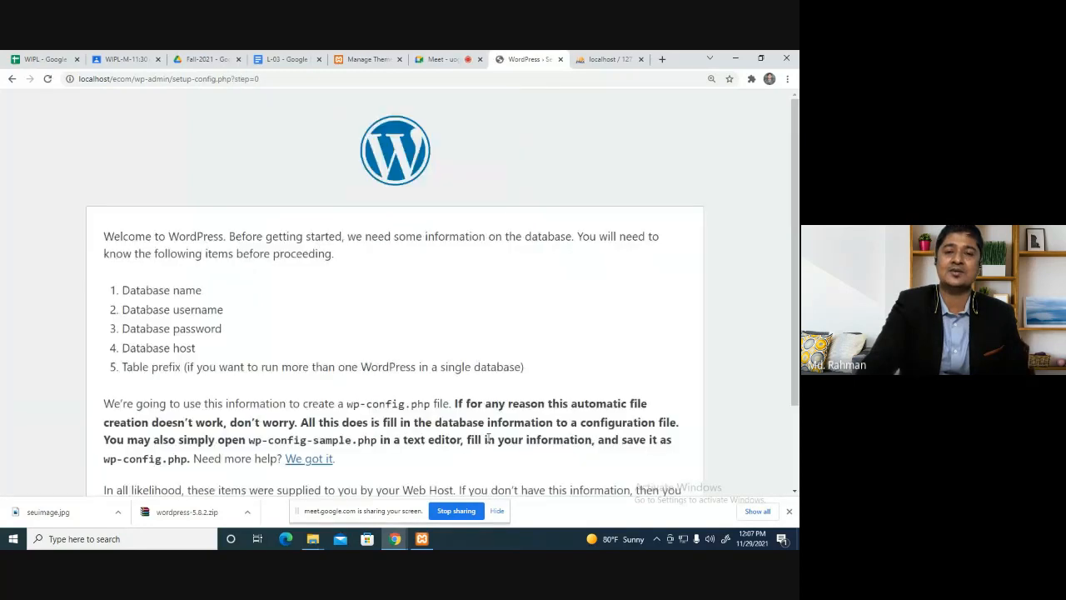
# Enter 'ecom' as the database name and 'root' as the username.
pyautogui.scroll(-1, 322, 210)
pyautogui.scroll(-1, 323, 210)
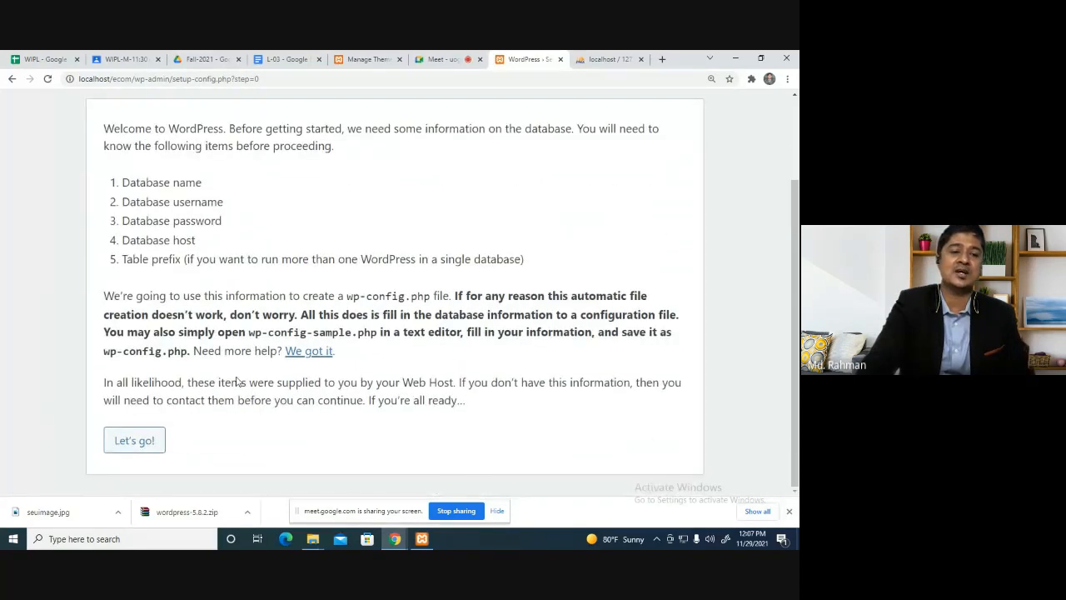
pyautogui.click(131, 442)
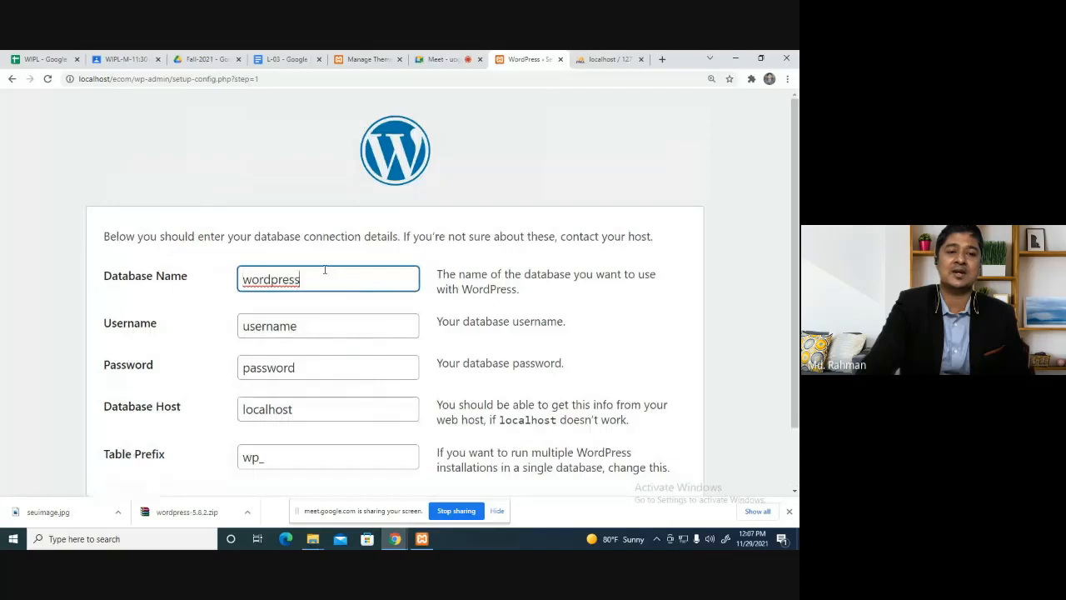
pyautogui.moveTo(324, 272); pyautogui.dragTo(196, 286)
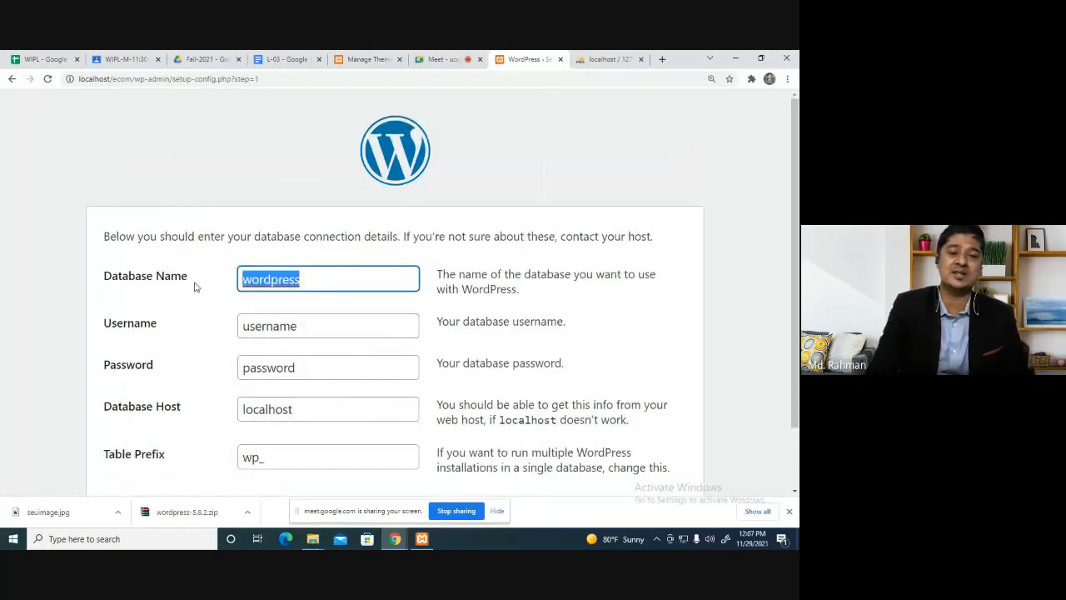
pyautogui.write('ecom')
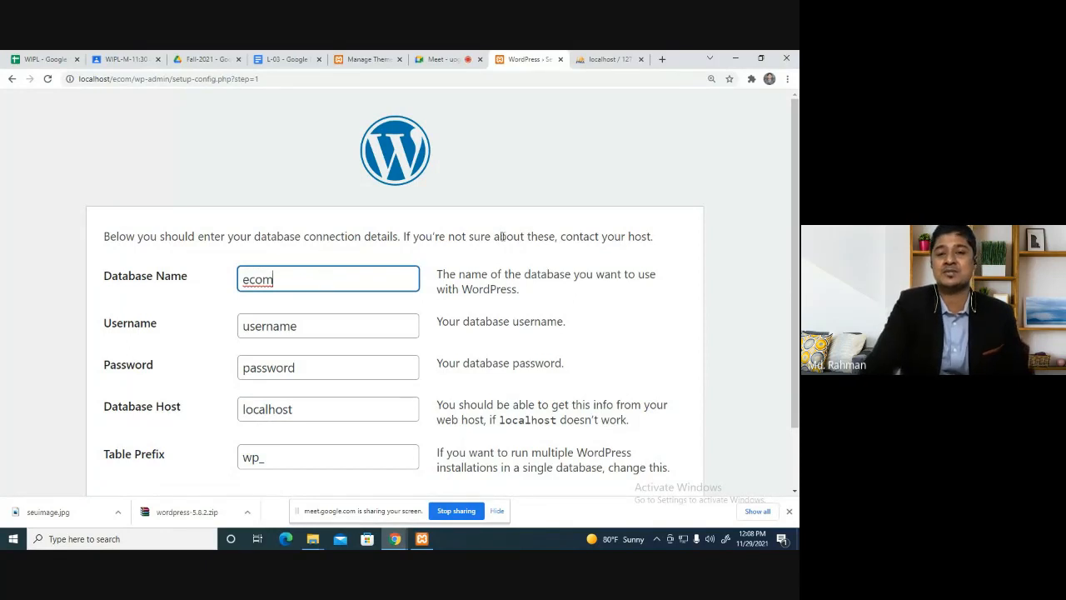
pyautogui.scroll(-1, 496, 238)
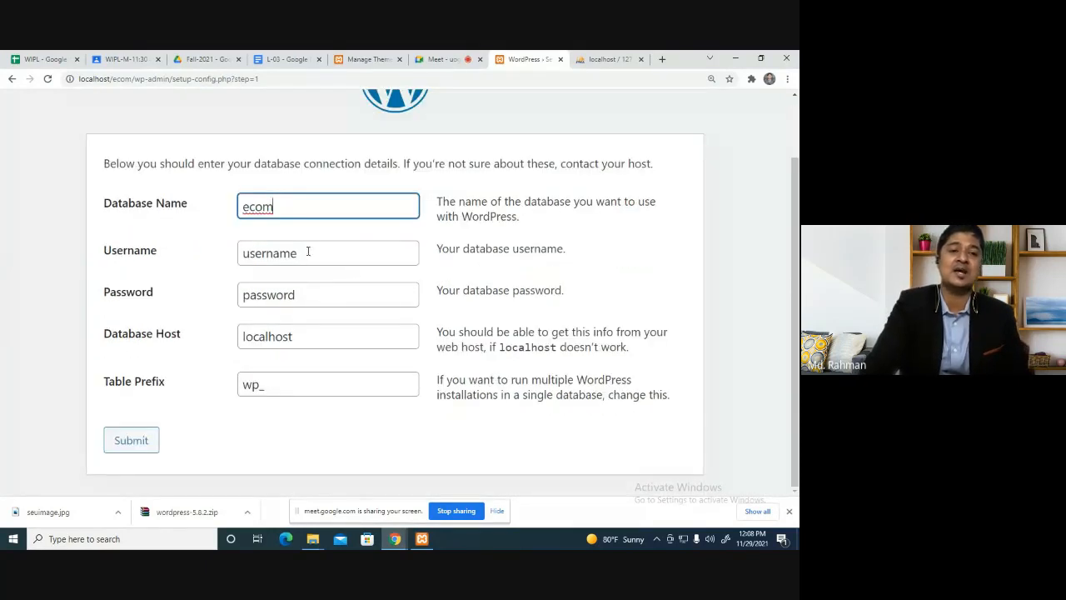
pyautogui.moveTo(307, 252); pyautogui.dragTo(182, 253)
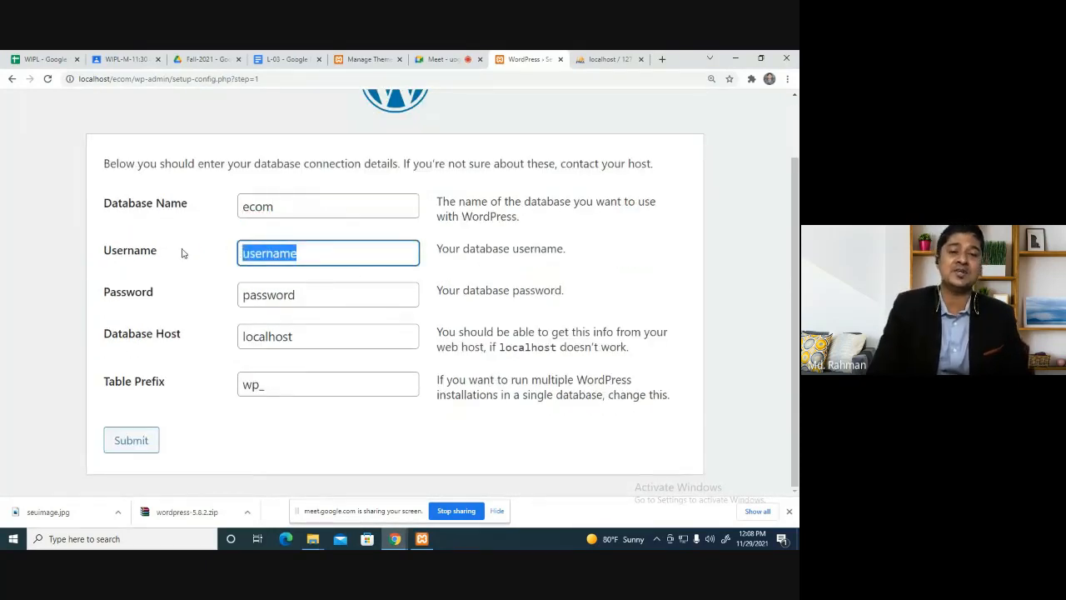
pyautogui.write('root')
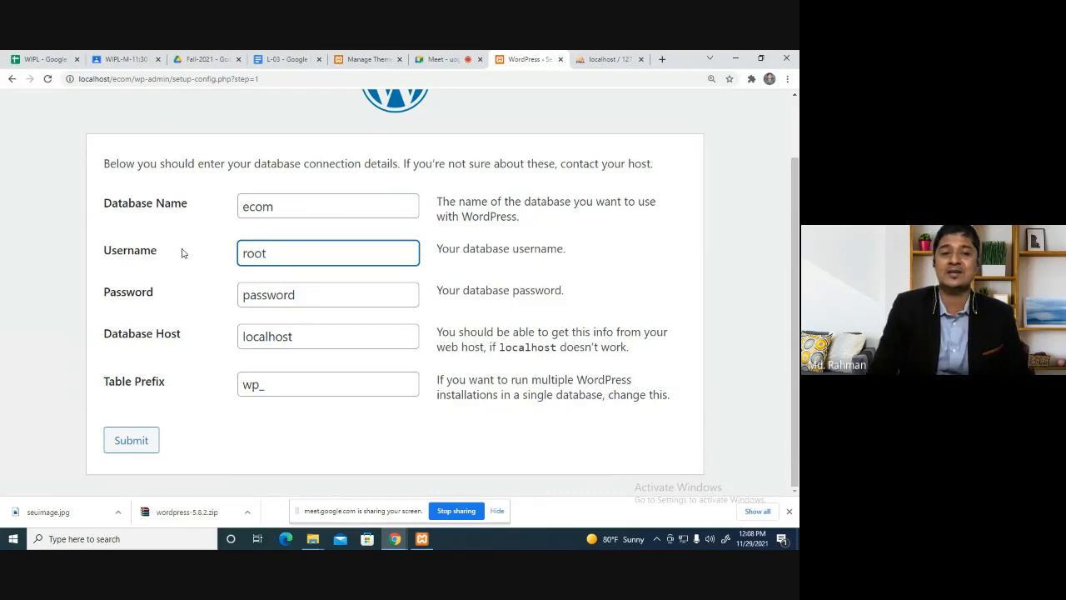
# Clear the database password and submit the connection details with host localhost.
pyautogui.click(316, 294)
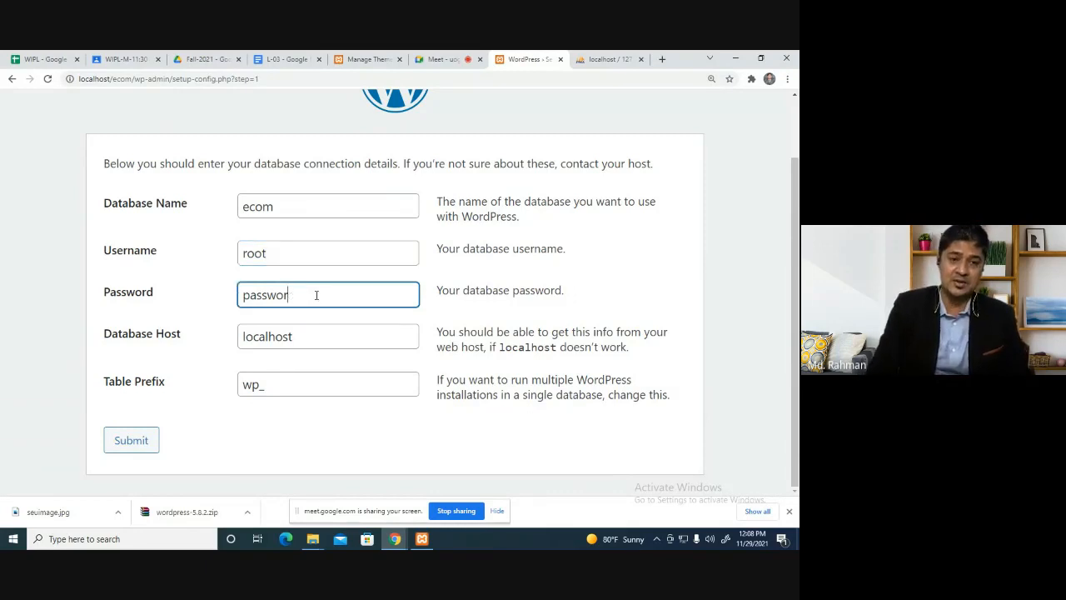
pyautogui.press('BackSpace')
pyautogui.press('BackSpace')
pyautogui.press('BackSpace')
pyautogui.press('BackSpace')
pyautogui.press('BackSpace')
pyautogui.press('BackSpace')
pyautogui.press('BackSpace')
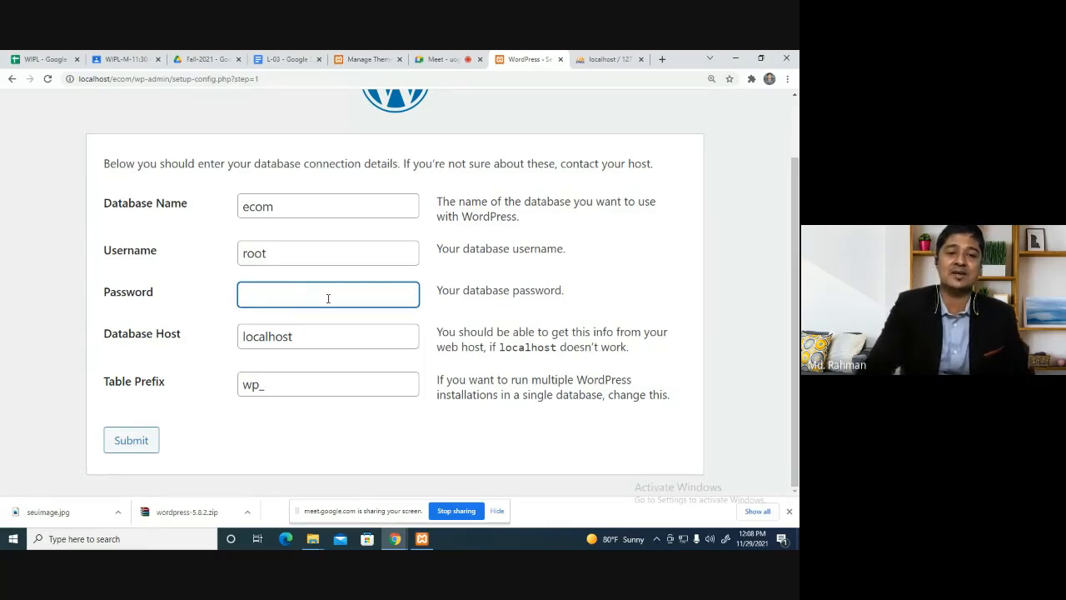
pyautogui.click(443, 314)
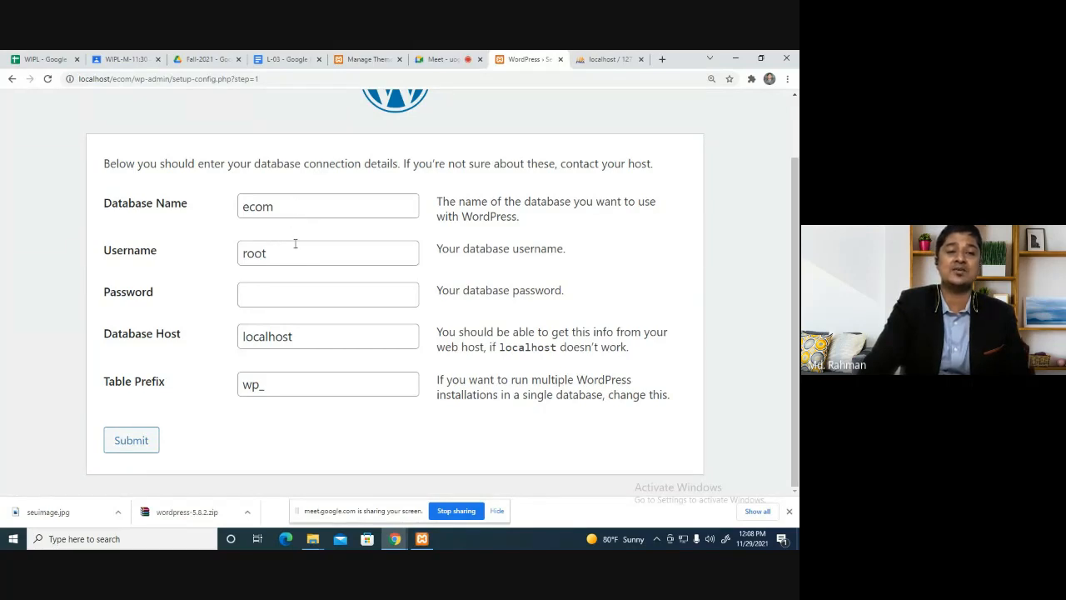
pyautogui.click(294, 244)
pyautogui.click(278, 288)
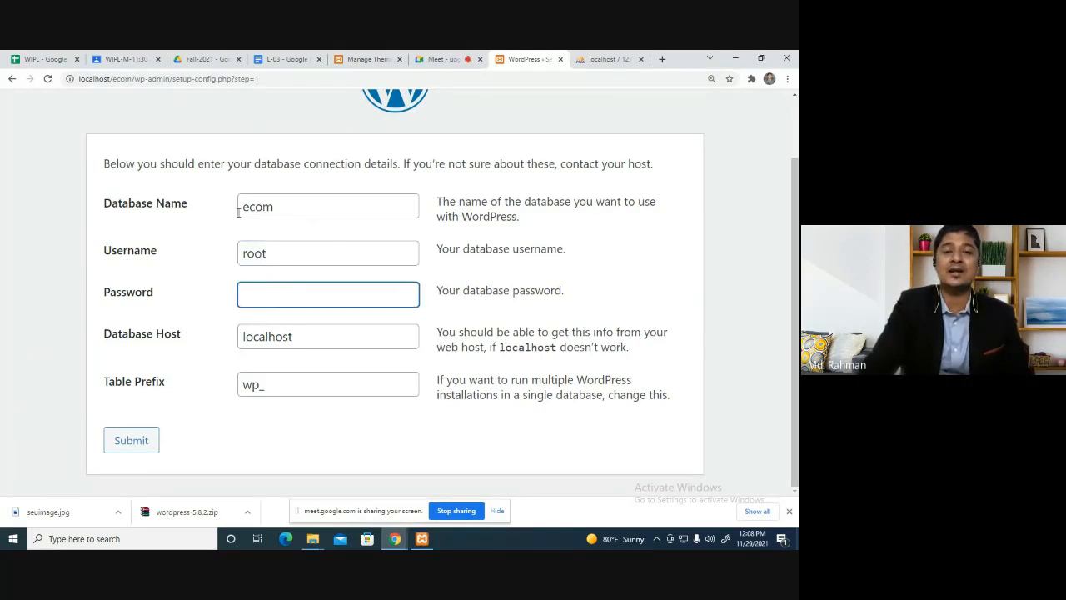
pyautogui.click(133, 440)
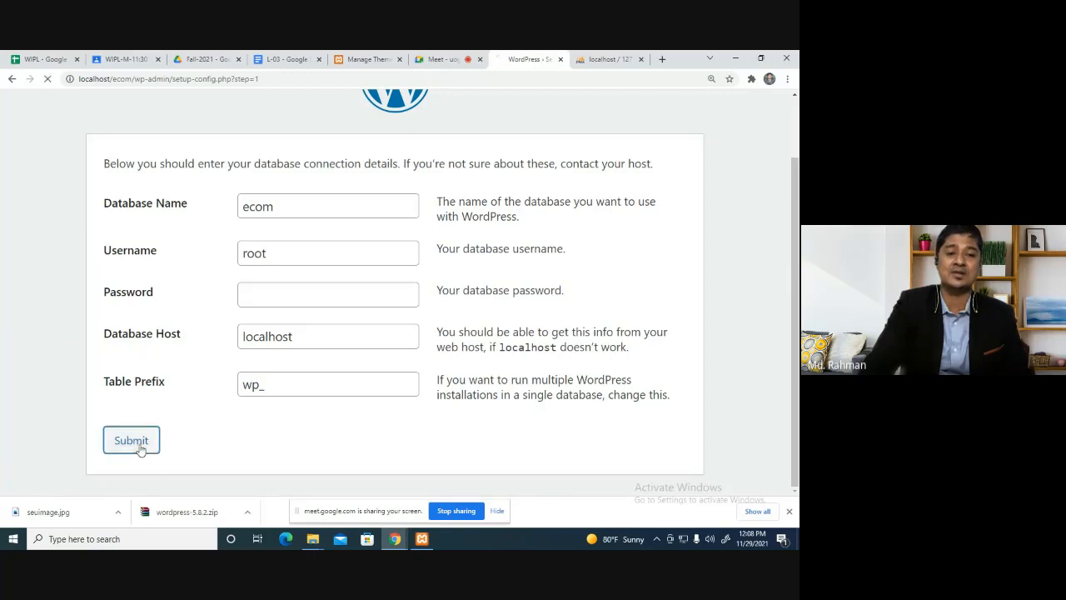
# Start the installation and enter site title Green Ecommerce with admin username 'admin'.
pyautogui.click(159, 298)
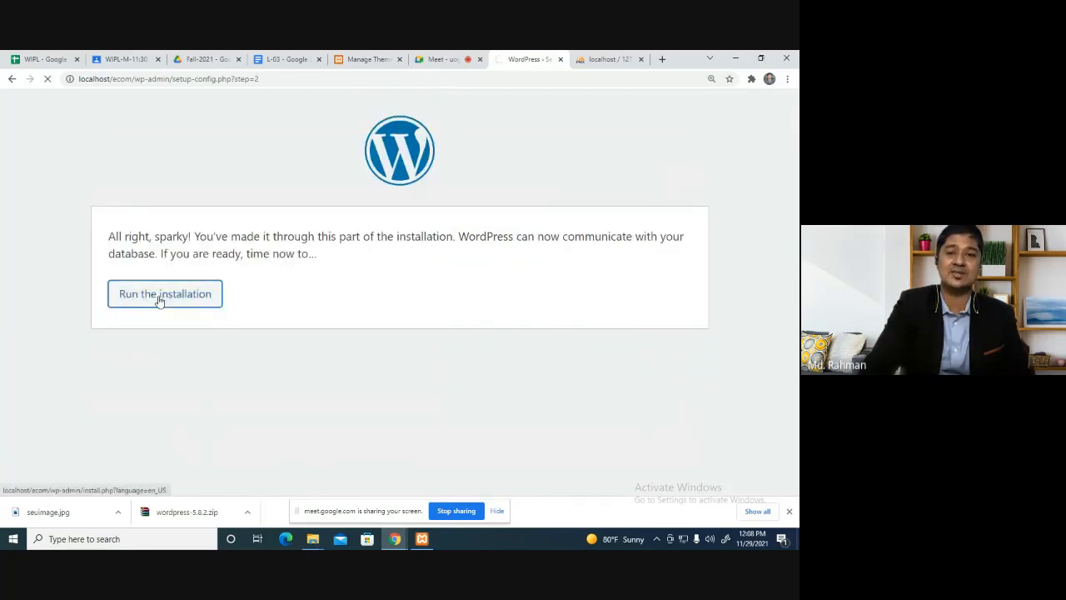
pyautogui.scroll(-2, 277, 262)
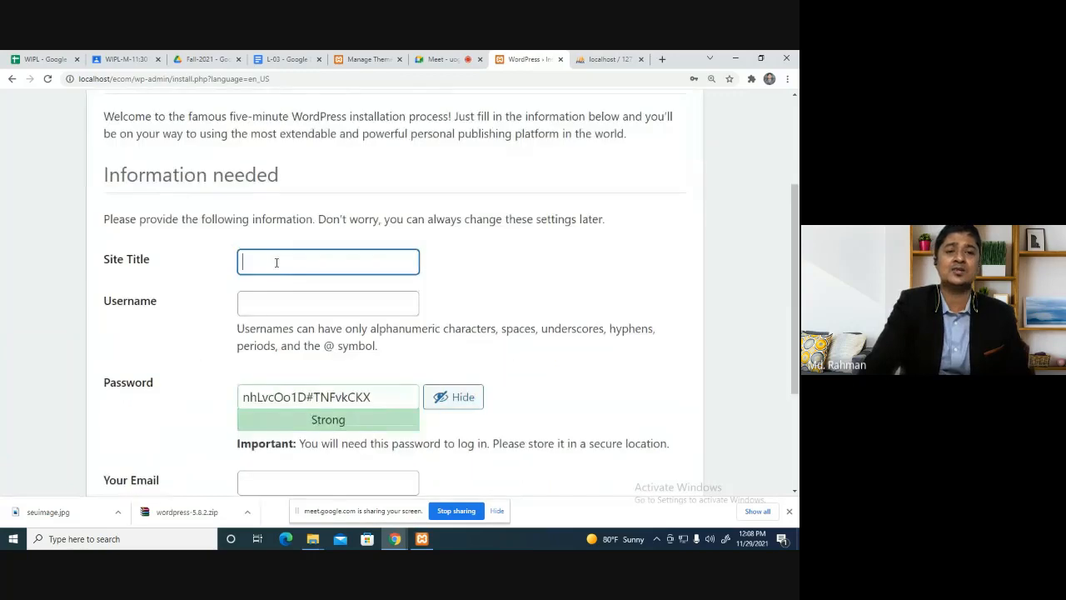
pyautogui.click(277, 263)
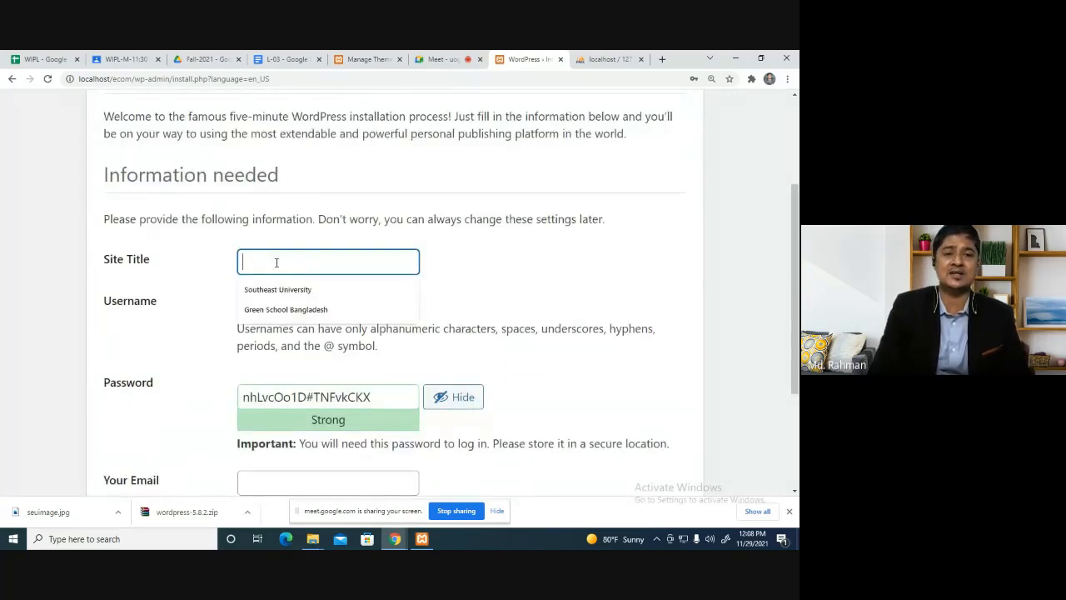
pyautogui.write('Green')
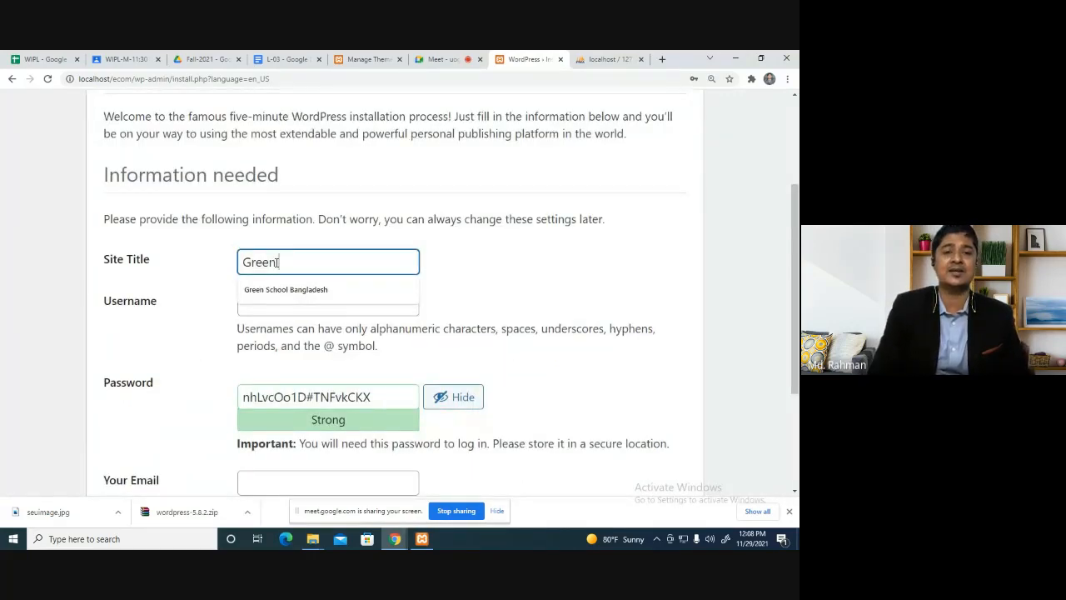
pyautogui.write('Ecommere')
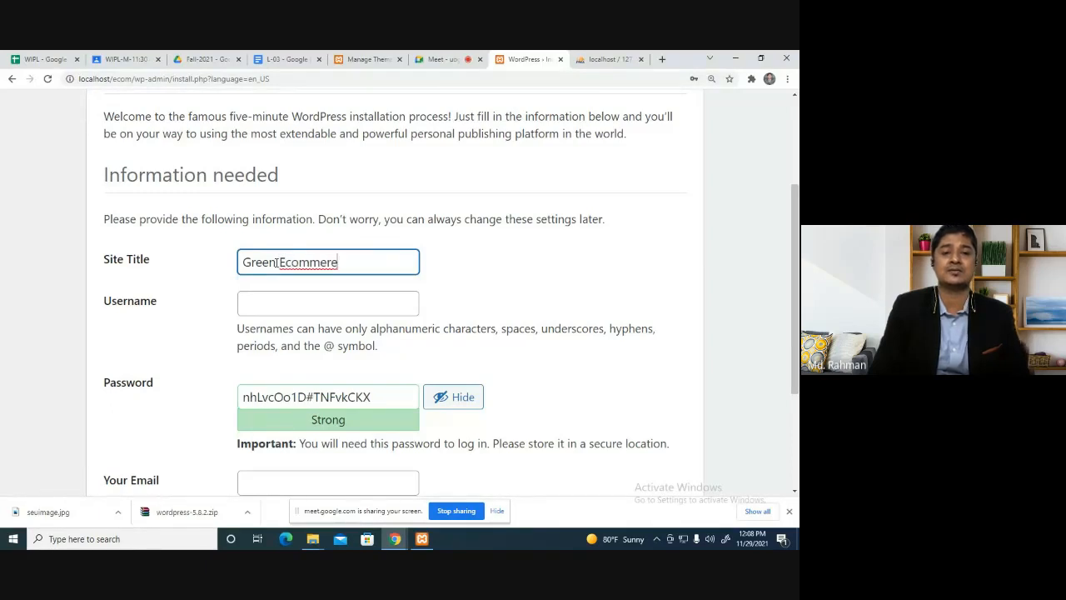
pyautogui.press('BackSpace')
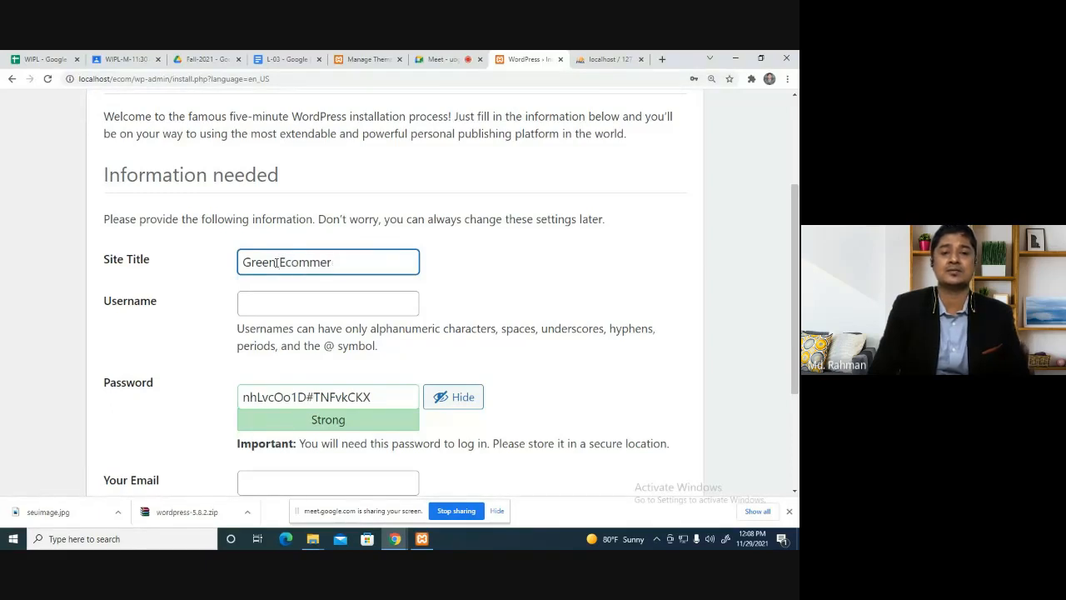
pyautogui.click(278, 304)
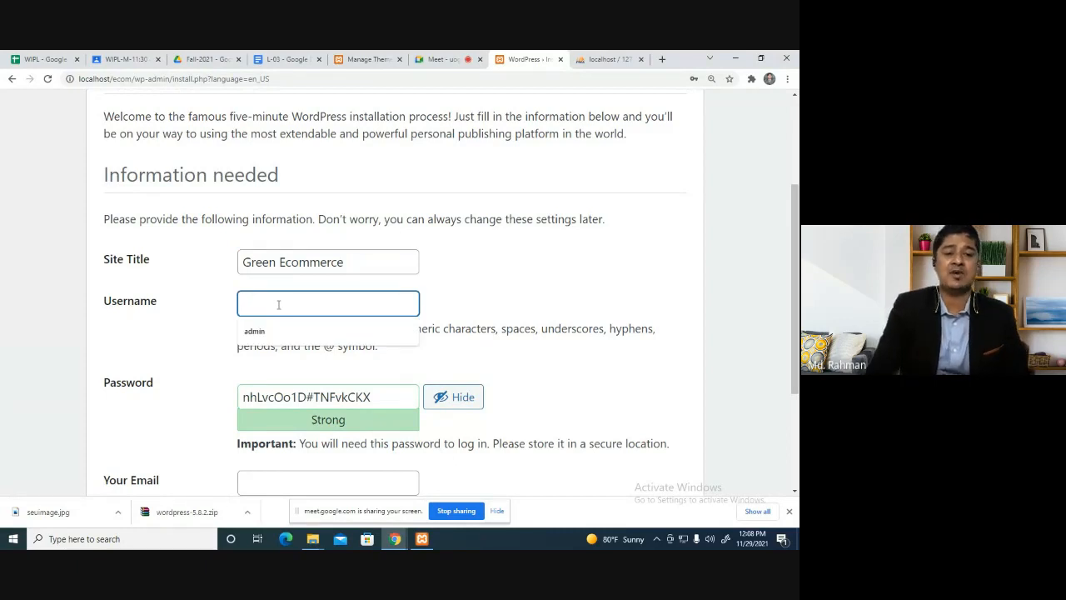
pyautogui.write('admin')
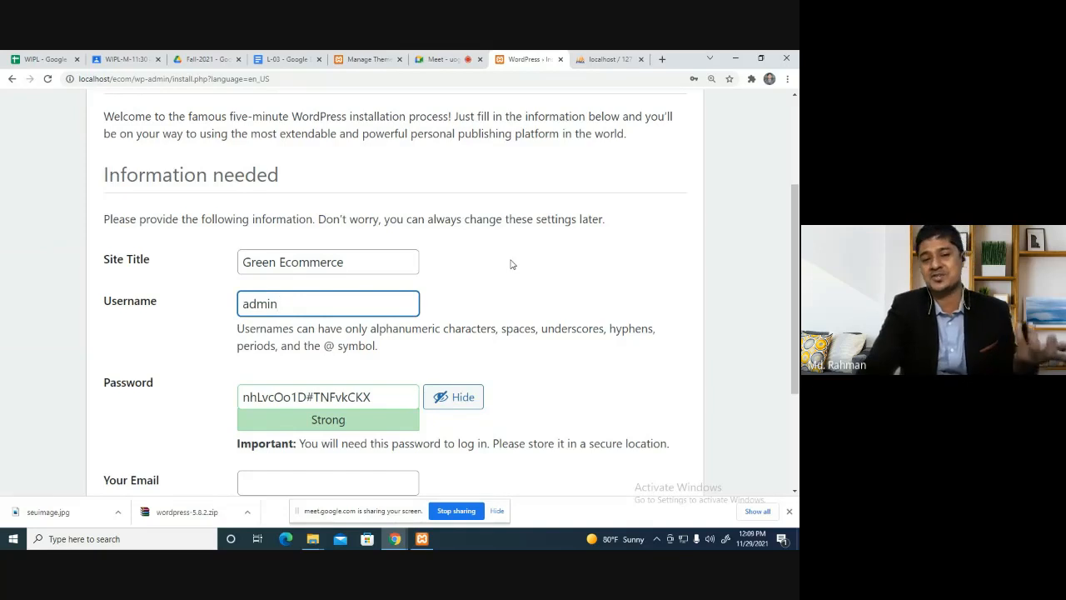
# Replace the generated admin password with a weak one and confirm using it.
pyautogui.scroll(-2, 512, 264)
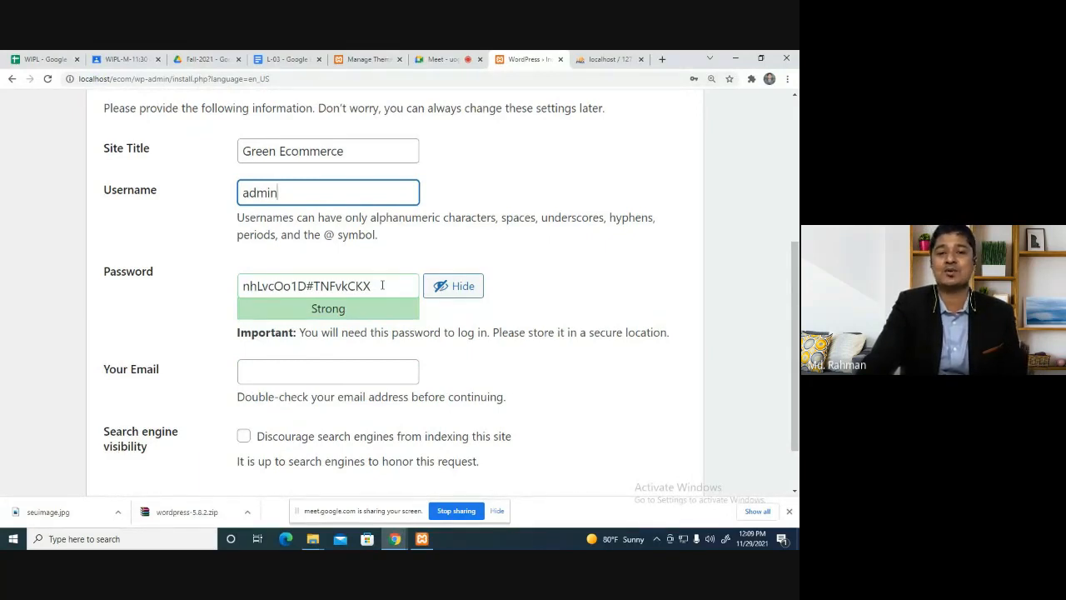
pyautogui.moveTo(383, 284); pyautogui.dragTo(159, 287)
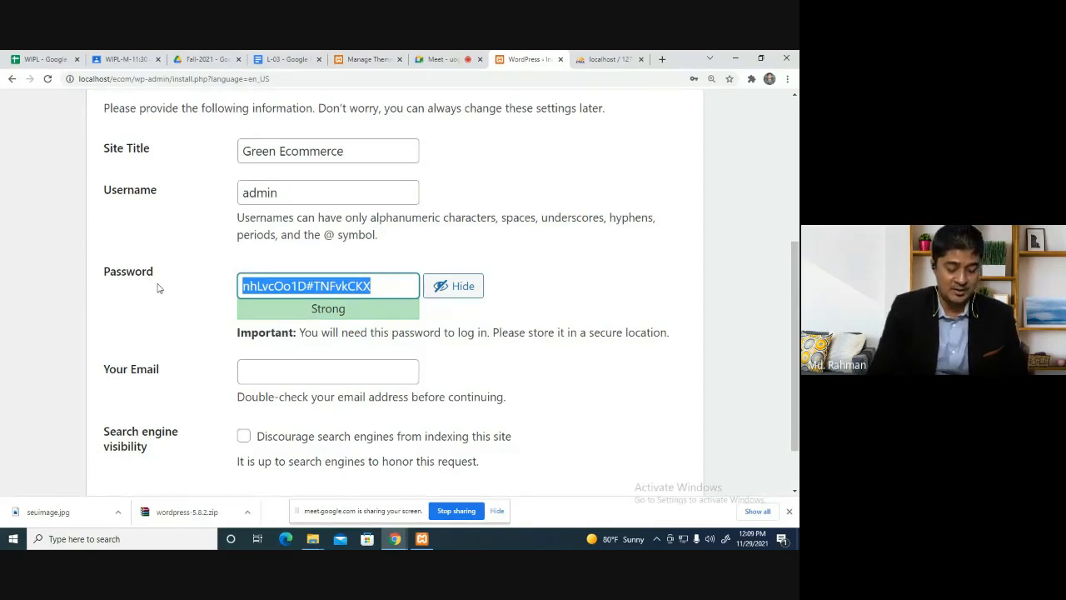
pyautogui.write('123456')
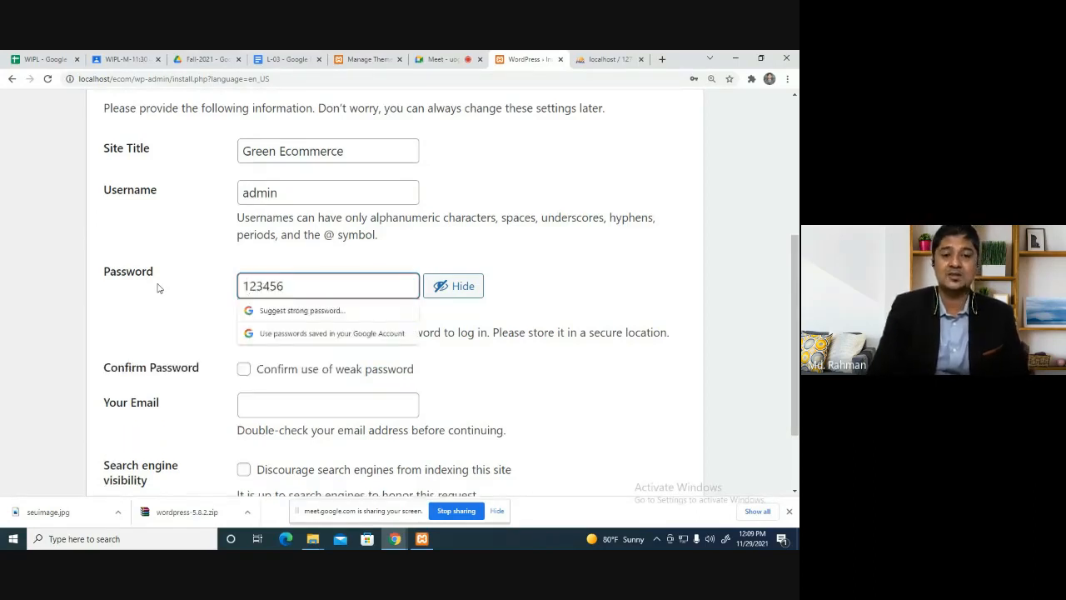
pyautogui.click(595, 267)
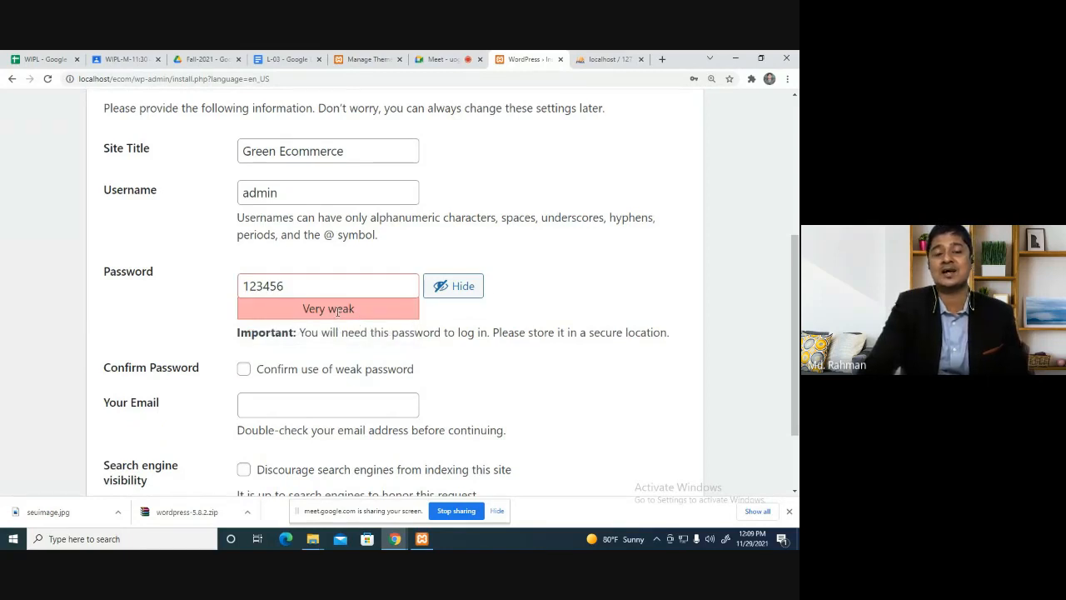
pyautogui.click(243, 369)
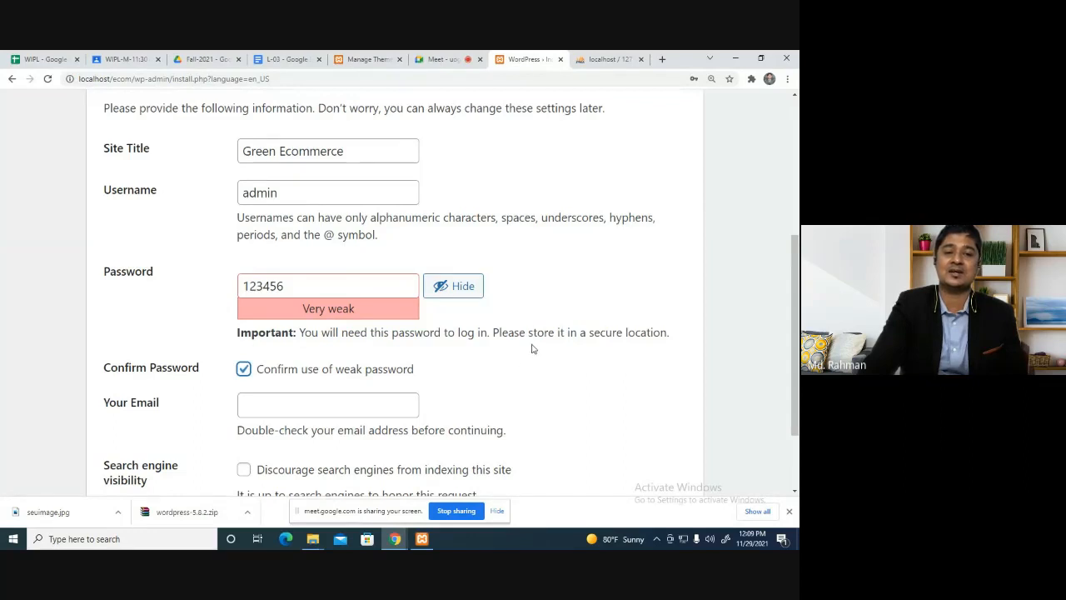
# Fill in the admin e-mail, install WordPress, and proceed to the login page.
pyautogui.scroll(-2, 542, 303)
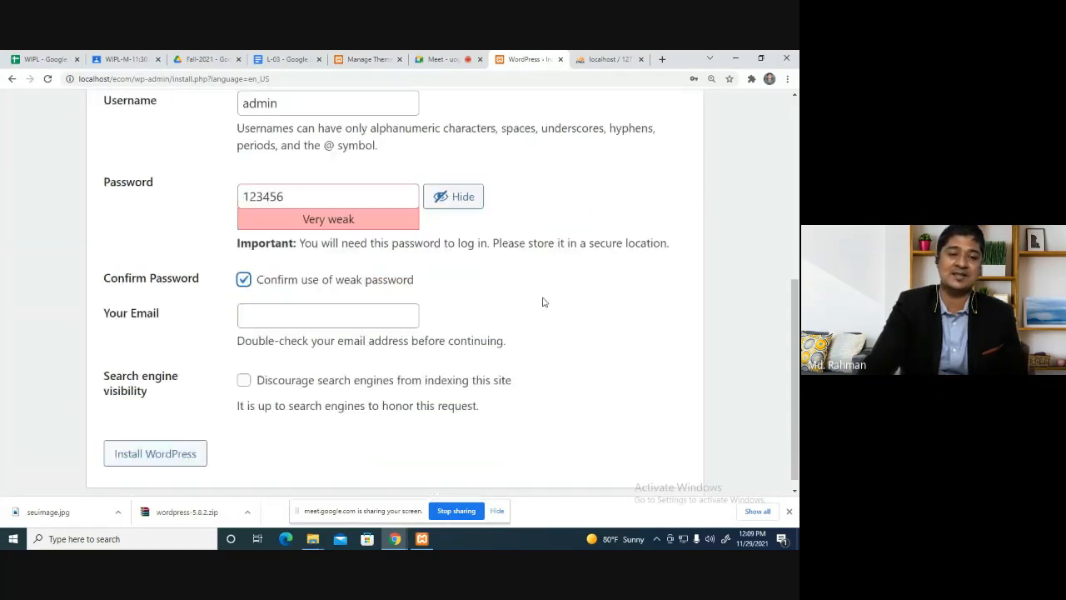
pyautogui.click(319, 309)
pyautogui.click(291, 330)
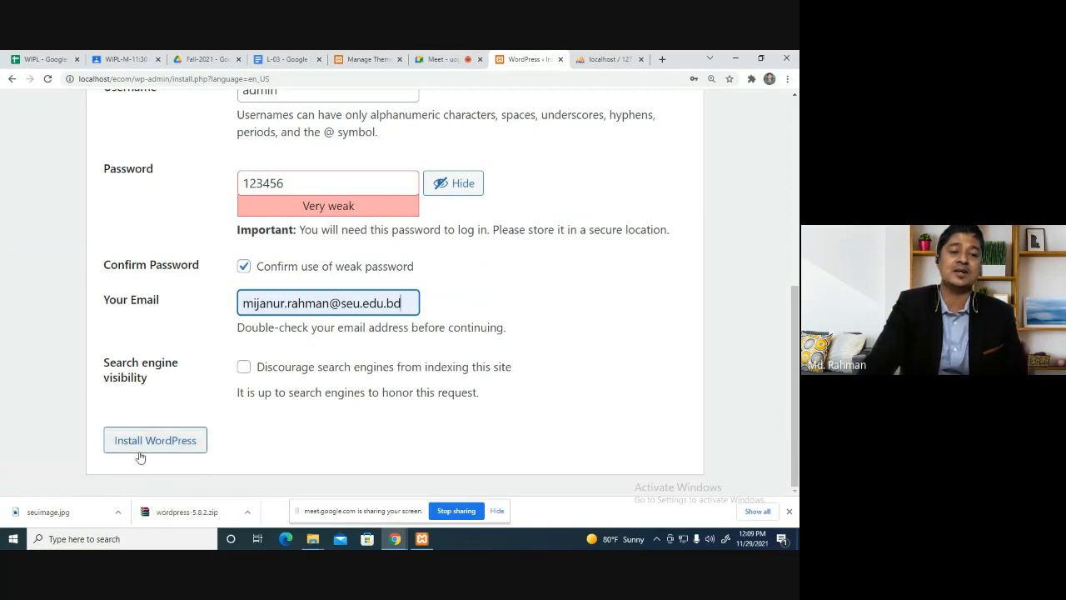
pyautogui.click(170, 444)
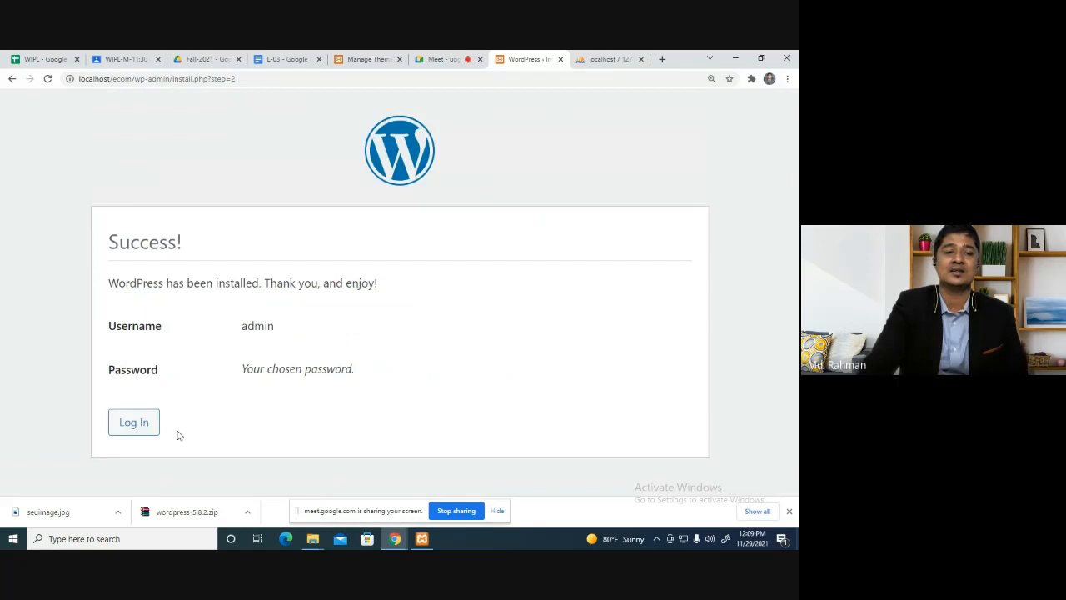
pyautogui.click(497, 228)
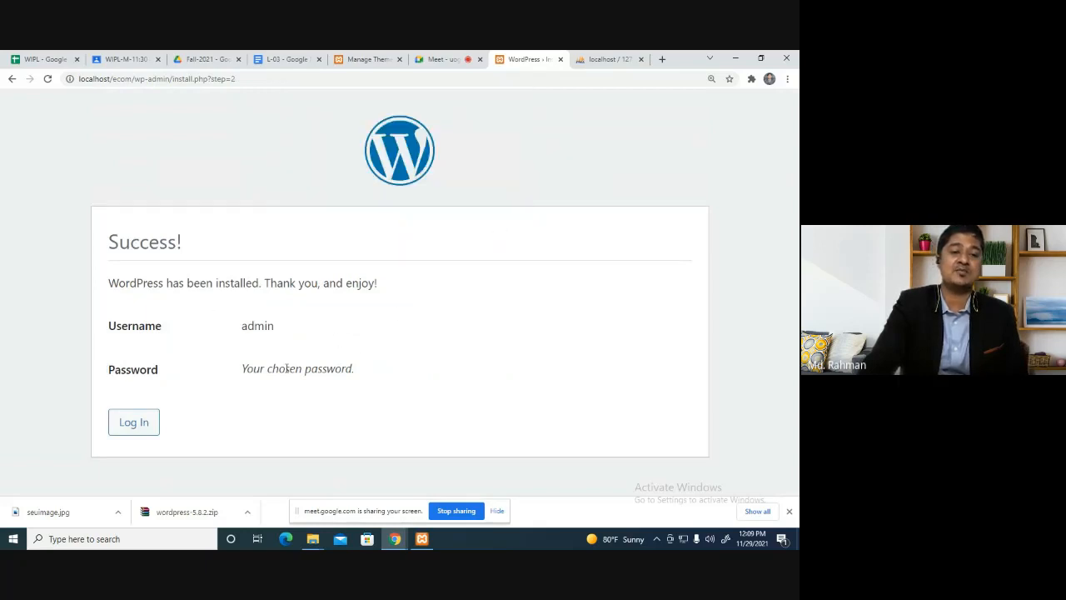
pyautogui.click(139, 428)
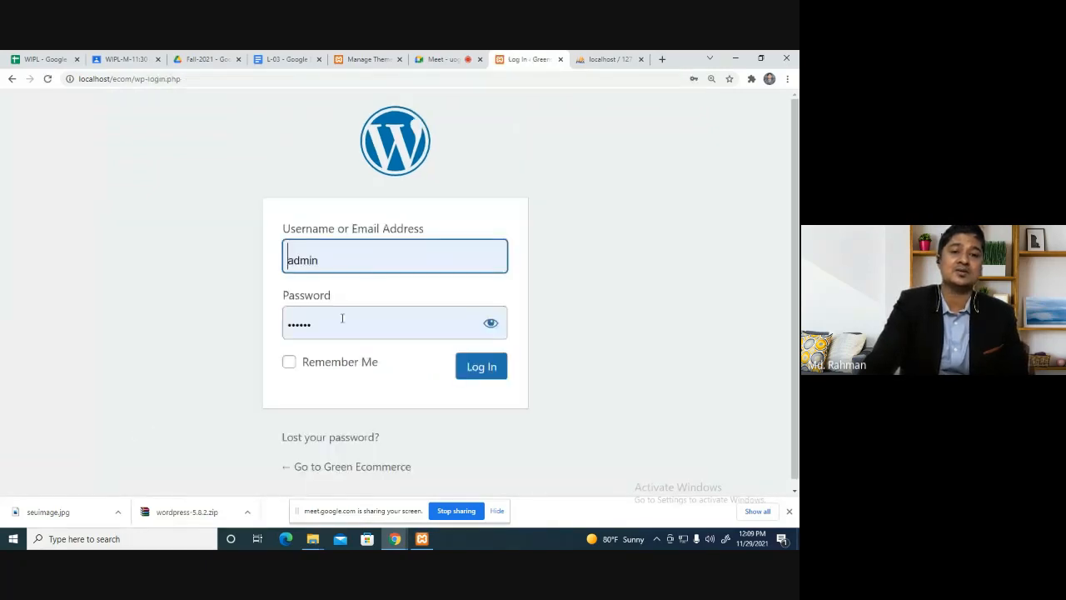
# Log in as admin with the autofilled credentials and close the leftover phpMyAdmin tab.
pyautogui.click(484, 369)
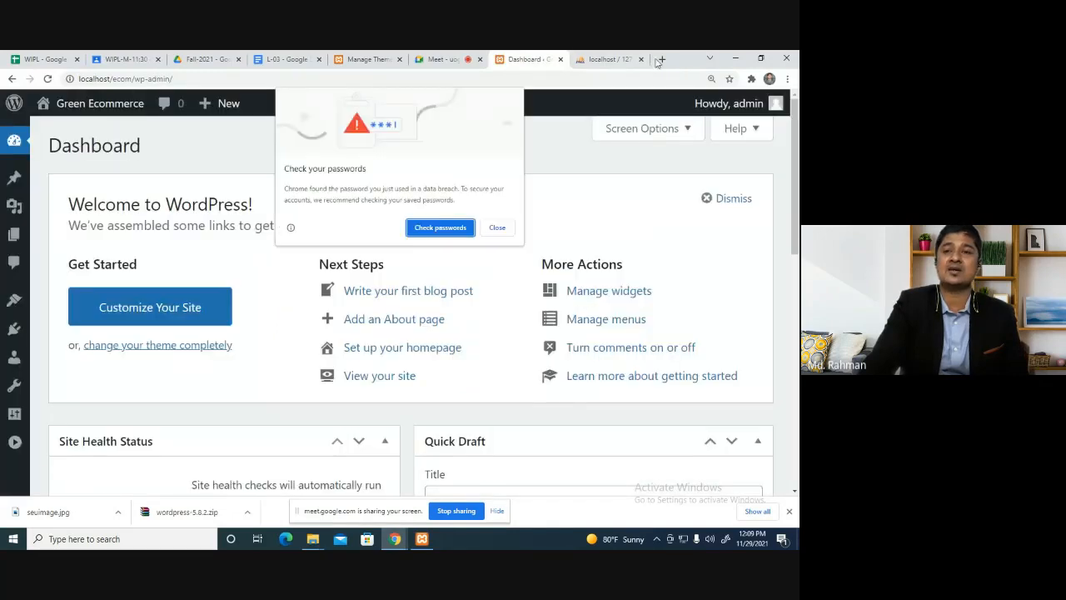
pyautogui.click(616, 59)
# Close the phpMyAdmin tab and load localhost/ecom/ in a new browser tab.
pyautogui.click(640, 59)
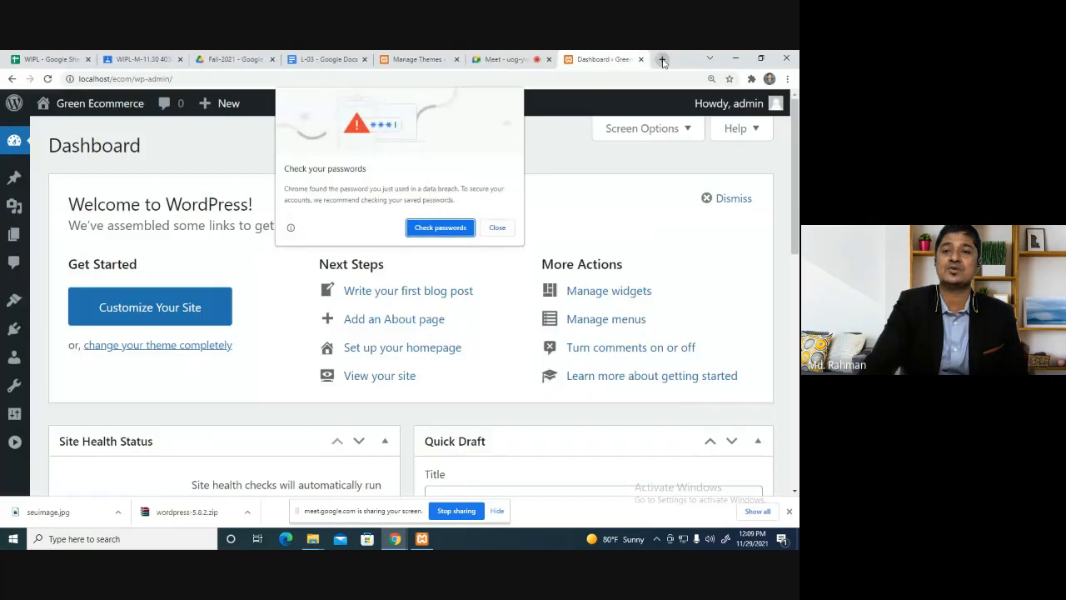
pyautogui.click(662, 60)
pyautogui.write('loc')
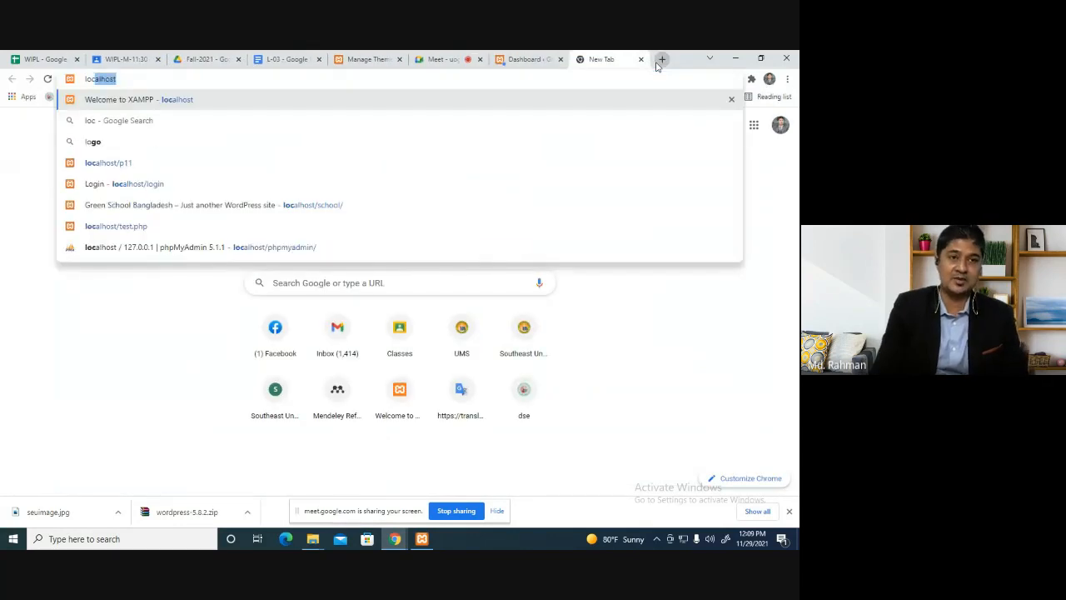
pyautogui.write('alhost/')
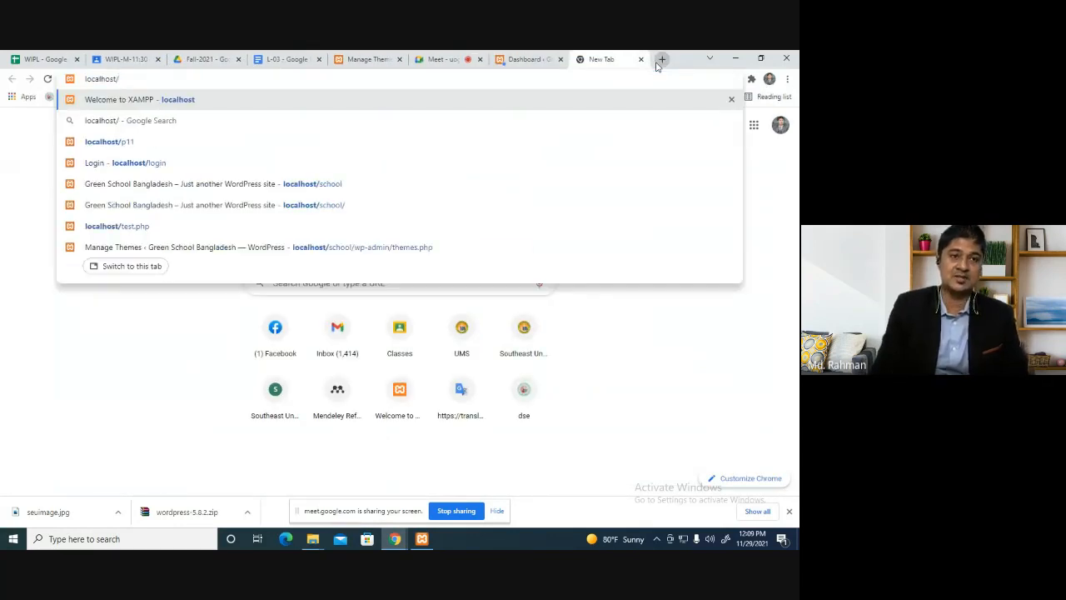
pyautogui.write('ecom/')
pyautogui.press('Return')
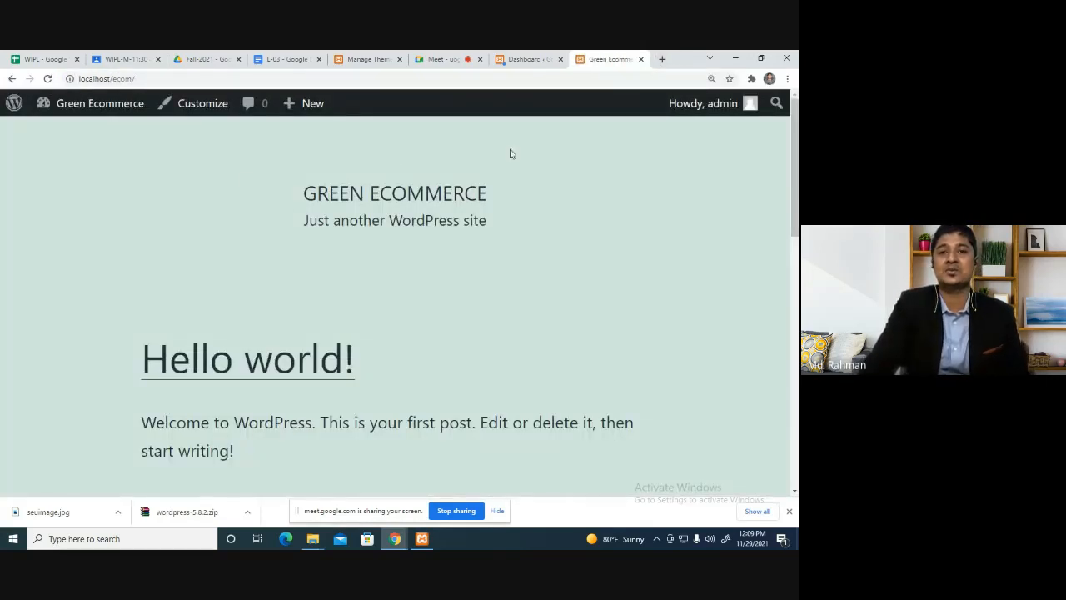
pyautogui.click(454, 61)
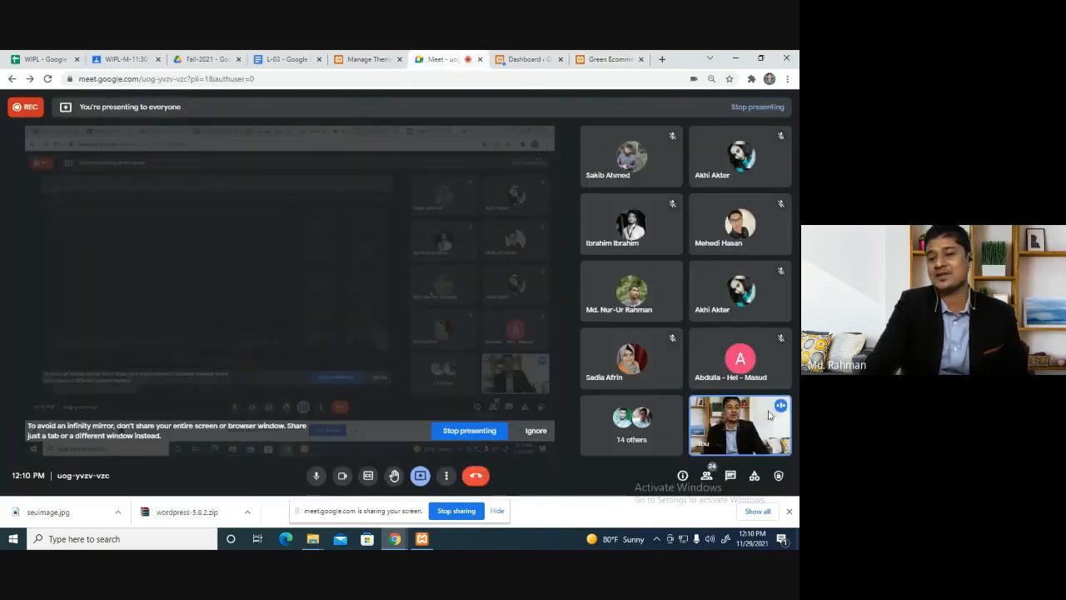
pyautogui.click(603, 60)
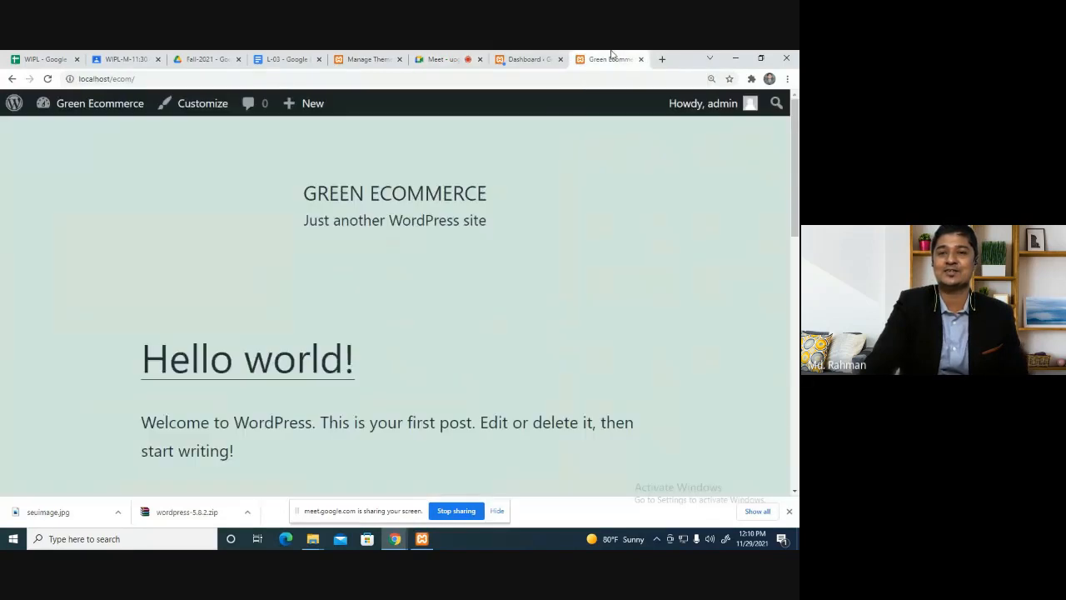
pyautogui.click(419, 60)
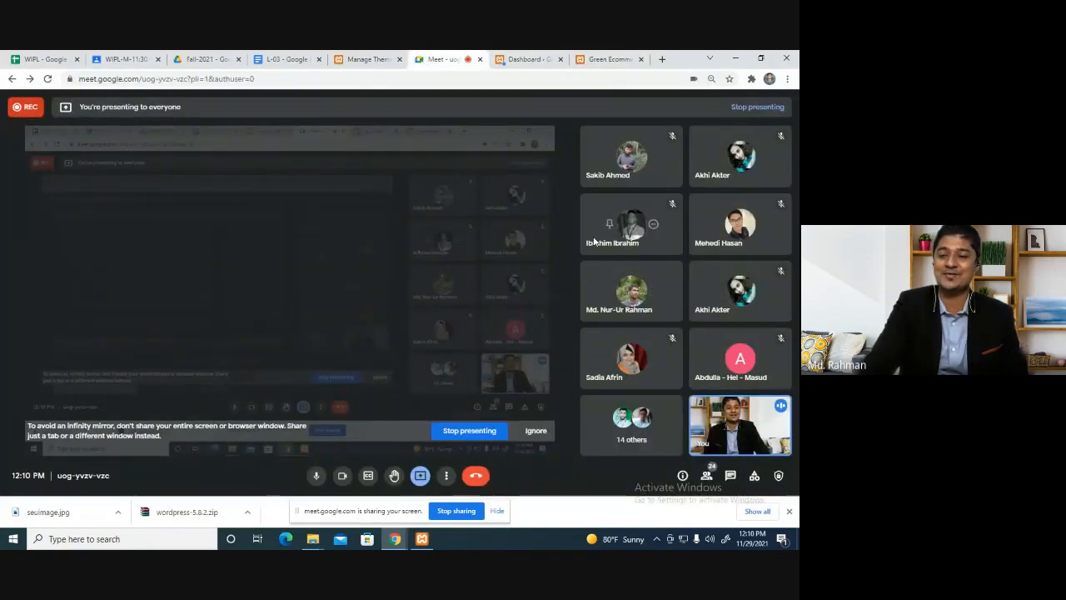
pyautogui.click(608, 55)
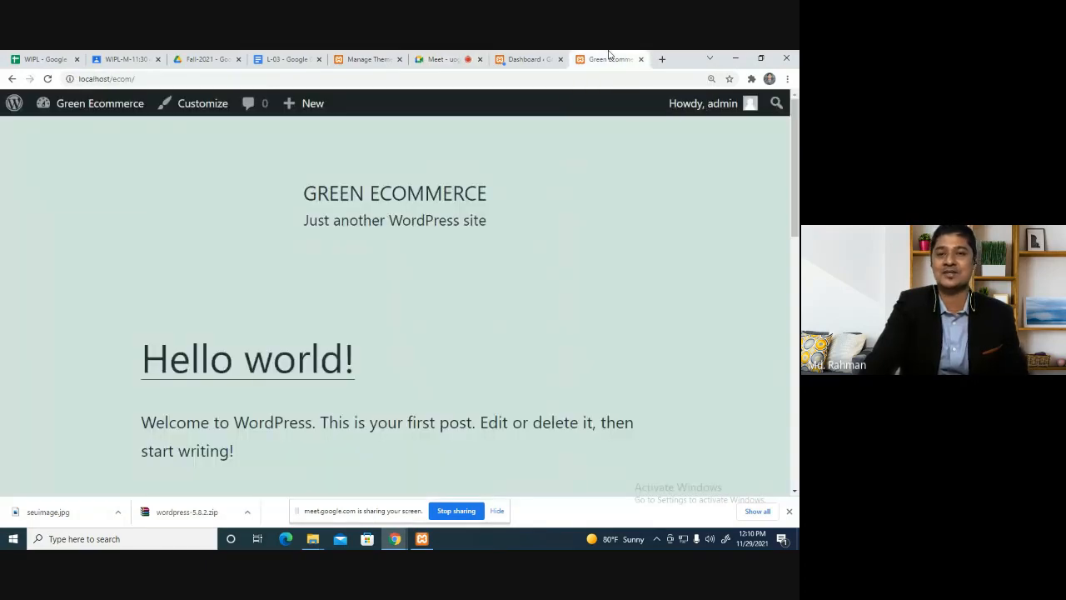
pyautogui.click(287, 59)
pyautogui.click(437, 57)
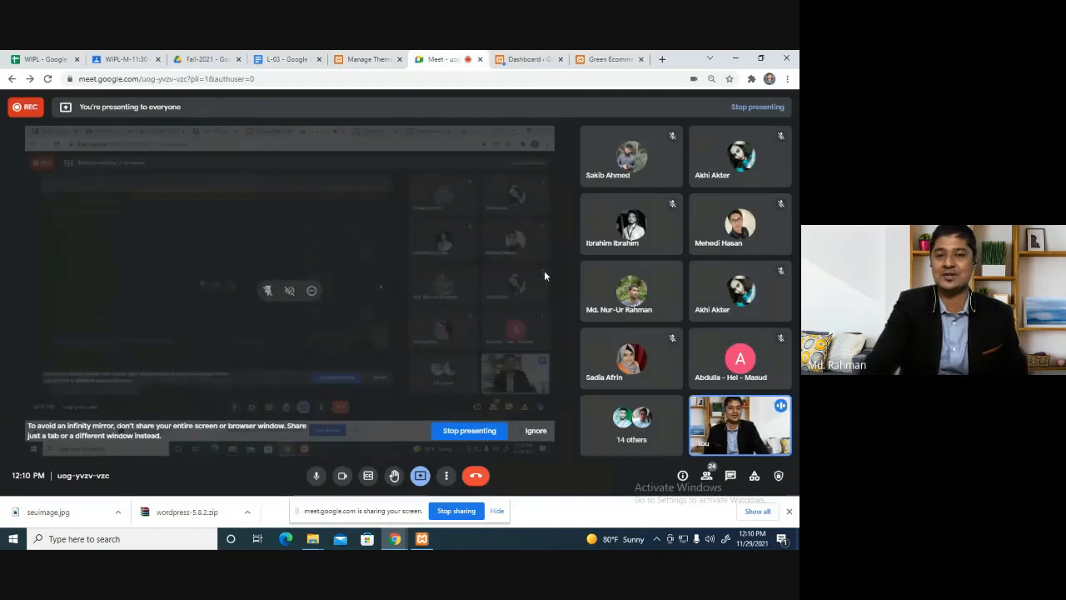
pyautogui.click(600, 57)
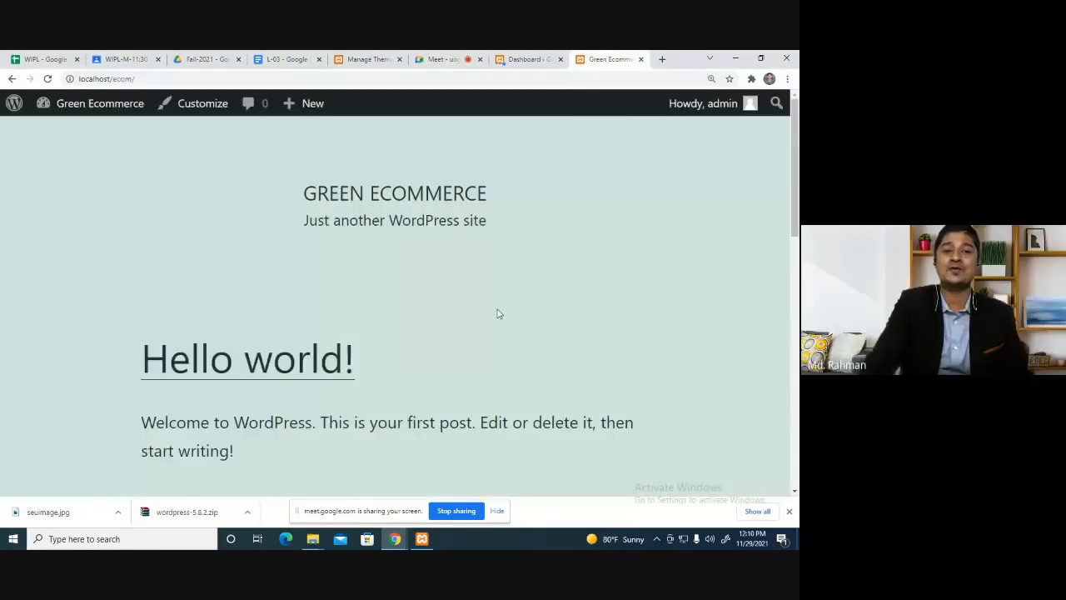
pyautogui.scroll(-3, 337, 218)
pyautogui.scroll(3, 336, 219)
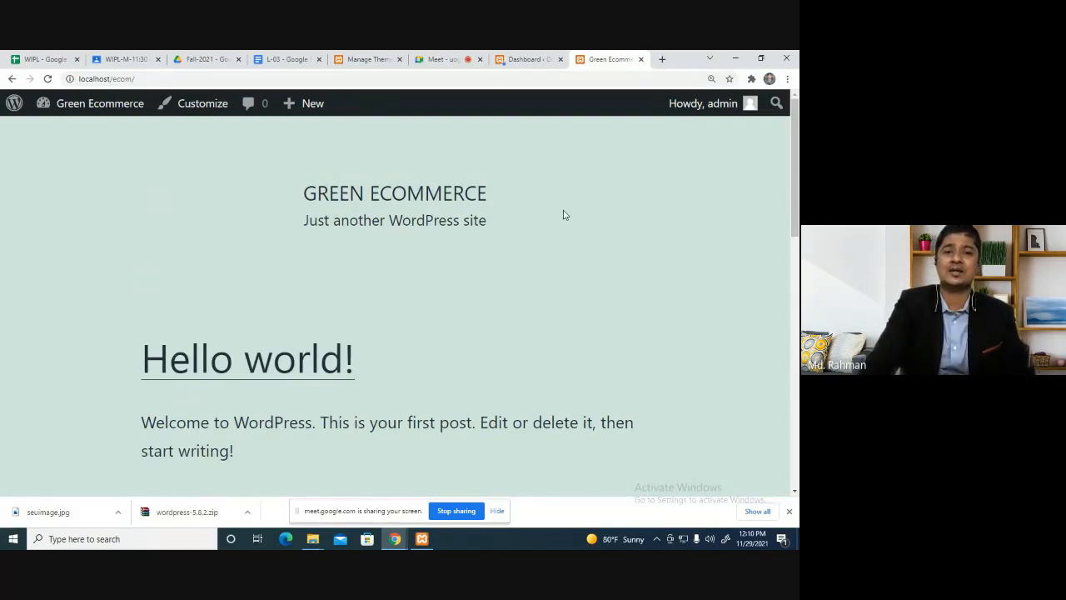
pyautogui.click(431, 56)
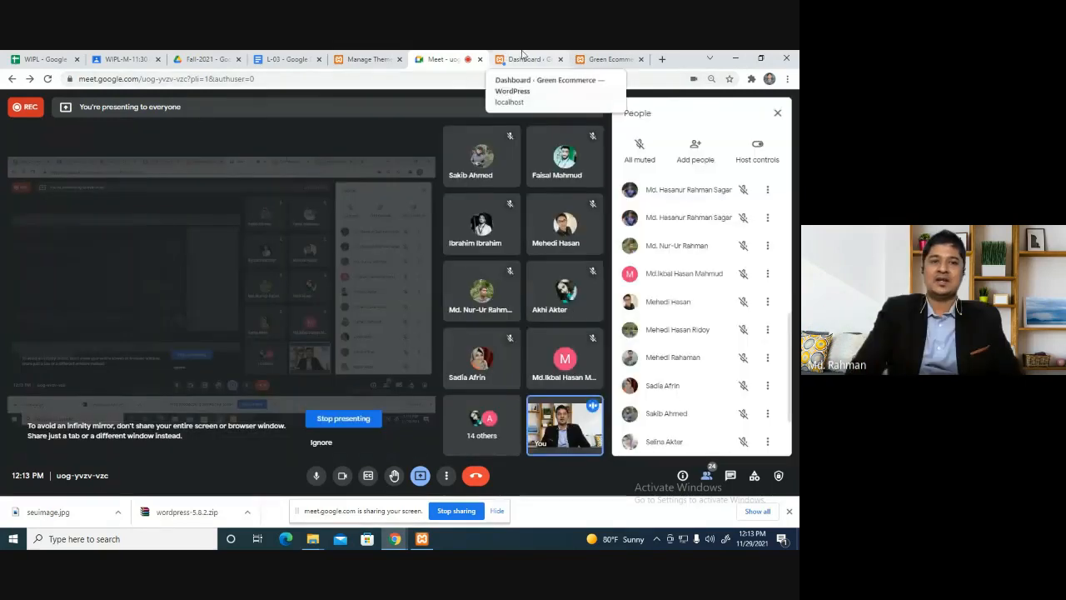
# Highlight 'How to Create an User in Wordpress' in the L-03 outline, then return to the Dashboard.
pyautogui.click(284, 59)
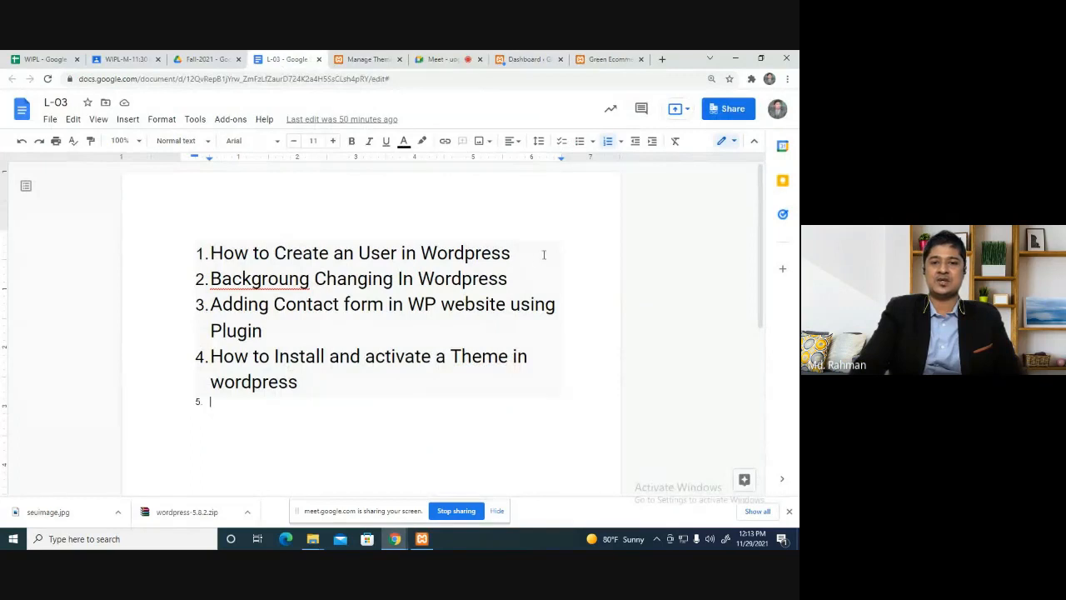
pyautogui.moveTo(543, 254); pyautogui.dragTo(213, 256)
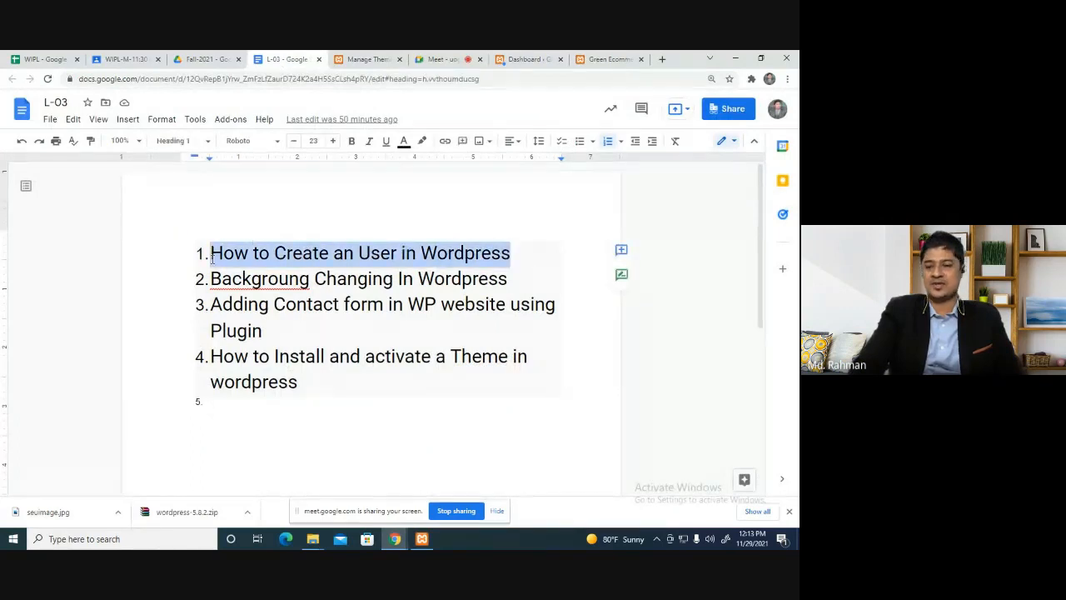
pyautogui.click(526, 59)
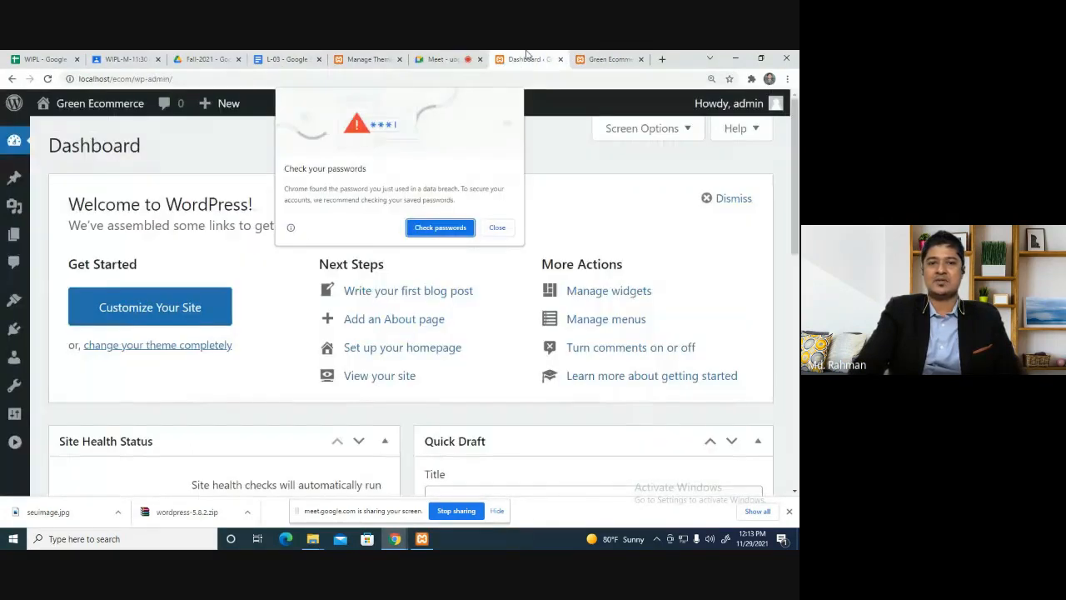
# Dismiss the browser's password warning and hide the Welcome to WordPress panel.
pyautogui.click(497, 227)
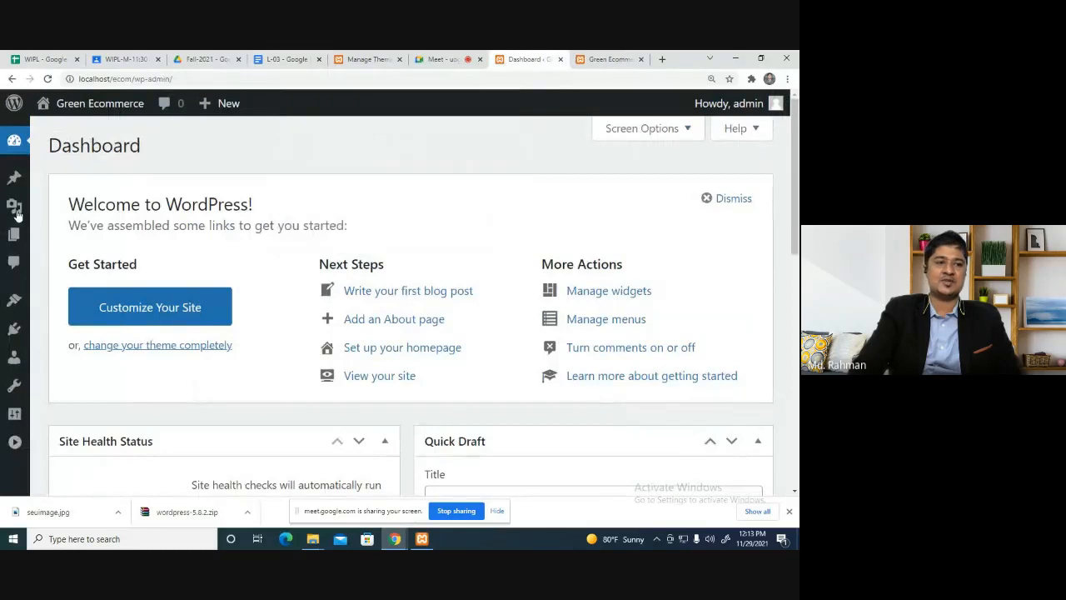
pyautogui.moveTo(17, 170)
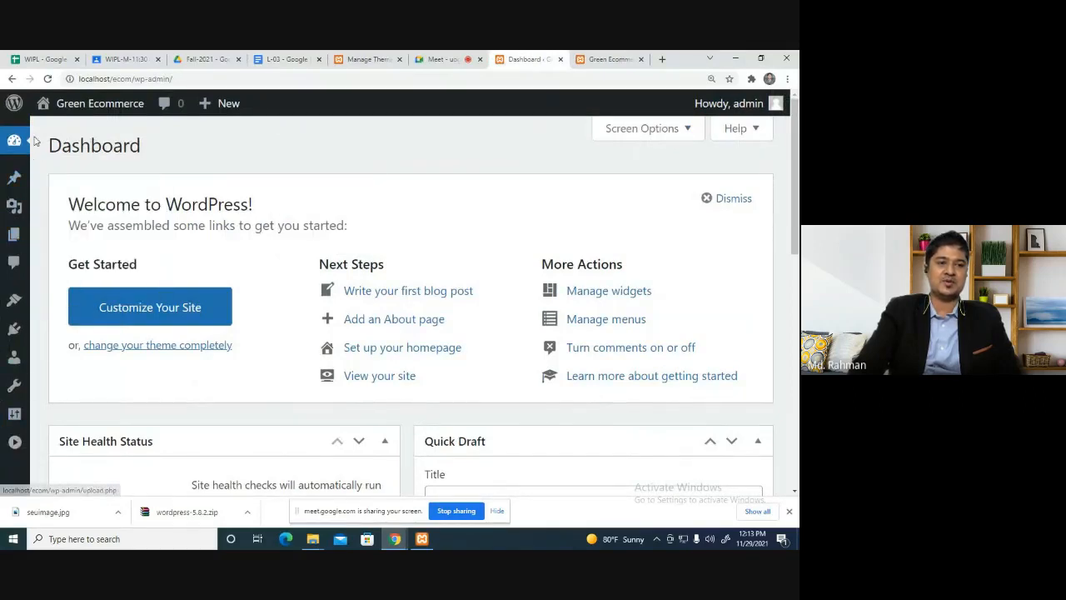
pyautogui.moveTo(34, 151)
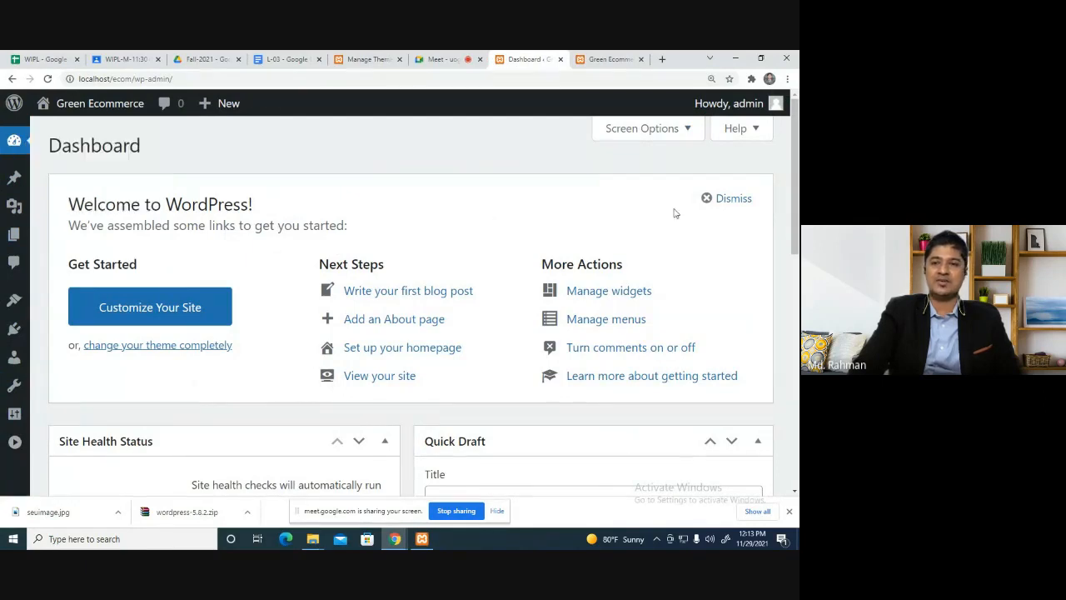
pyautogui.click(708, 198)
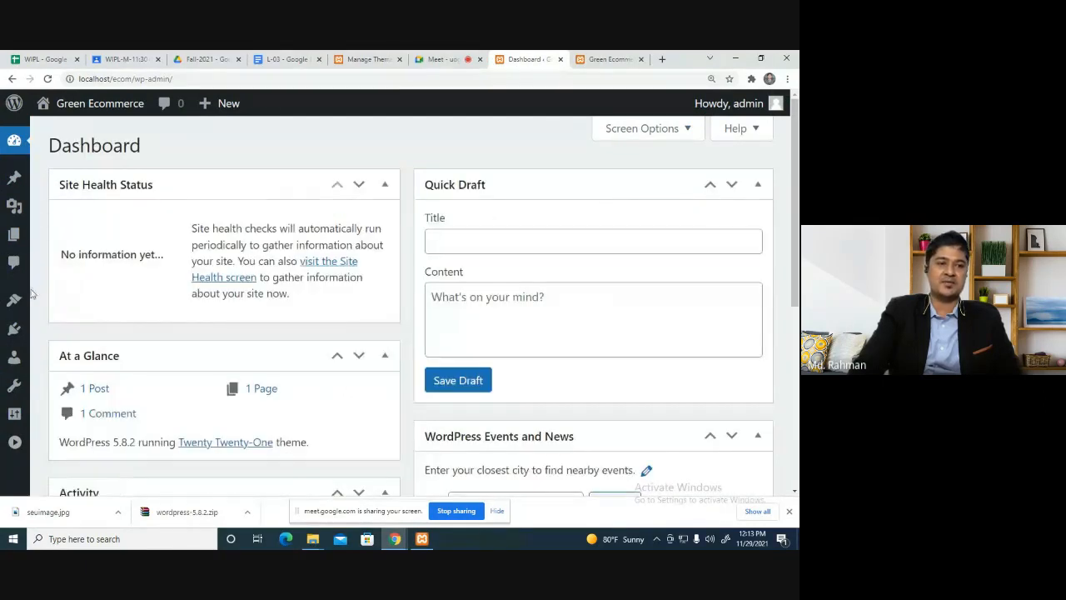
pyautogui.moveTo(18, 312)
pyautogui.moveTo(14, 355)
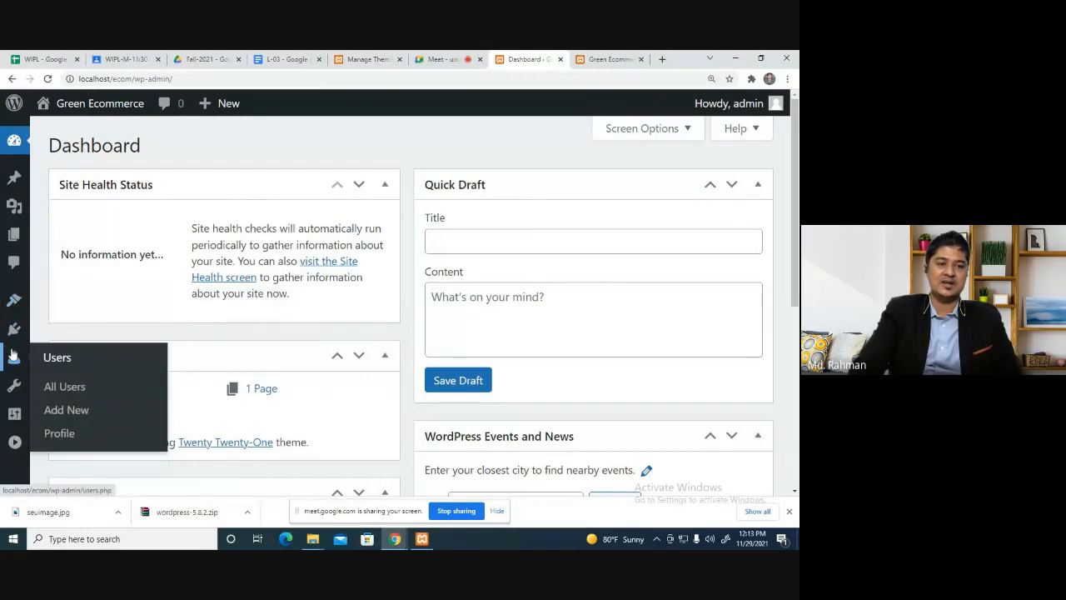
# Glance at the meeting, the other site's themes and the Green Ecommerce front page, then return to the Dashboard.
pyautogui.click(427, 55)
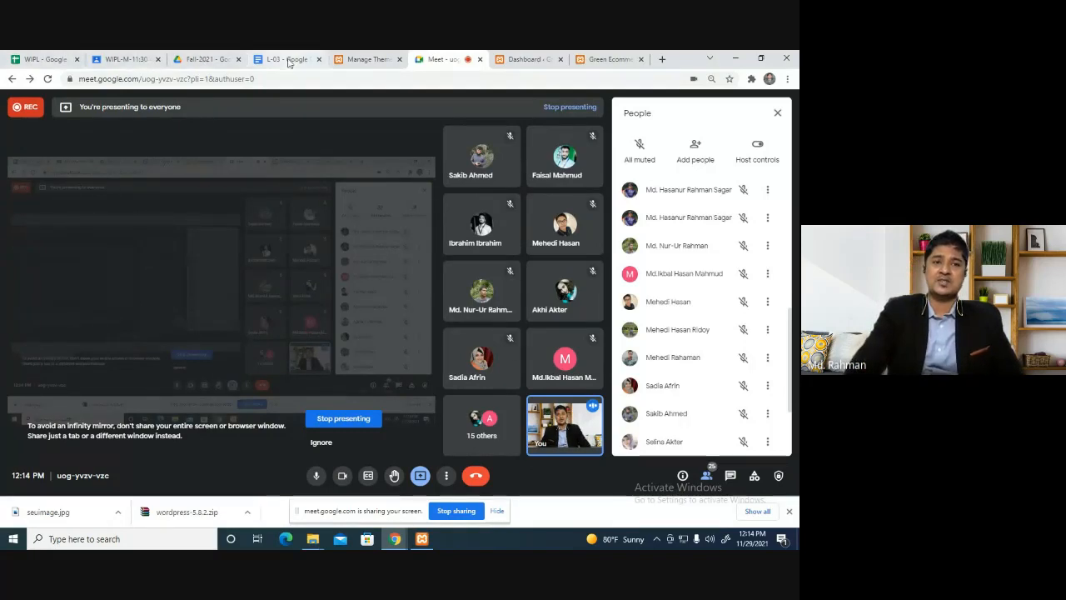
pyautogui.click(360, 59)
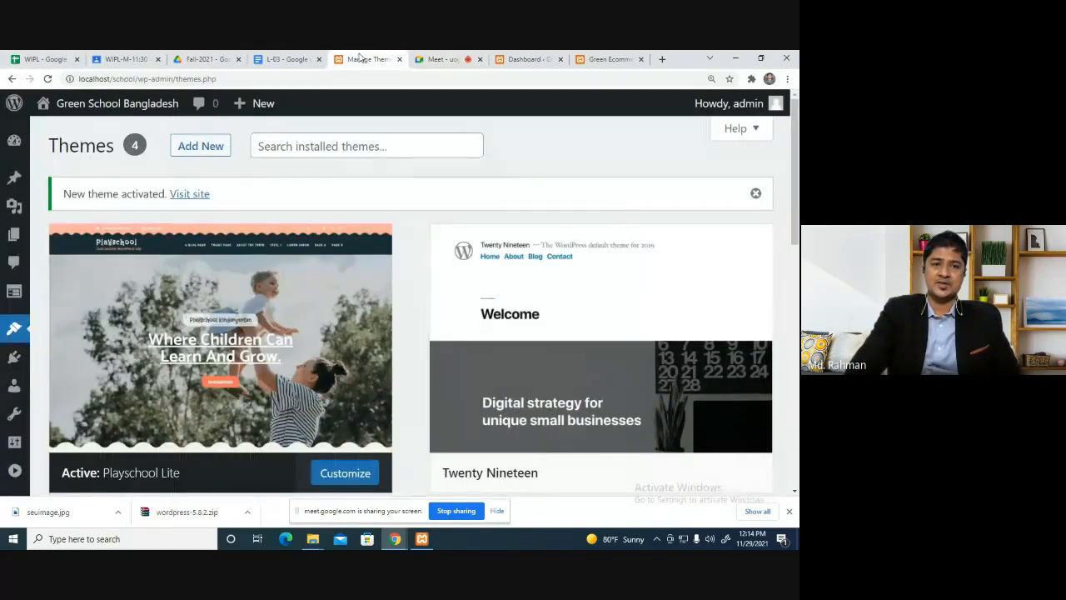
pyautogui.click(523, 55)
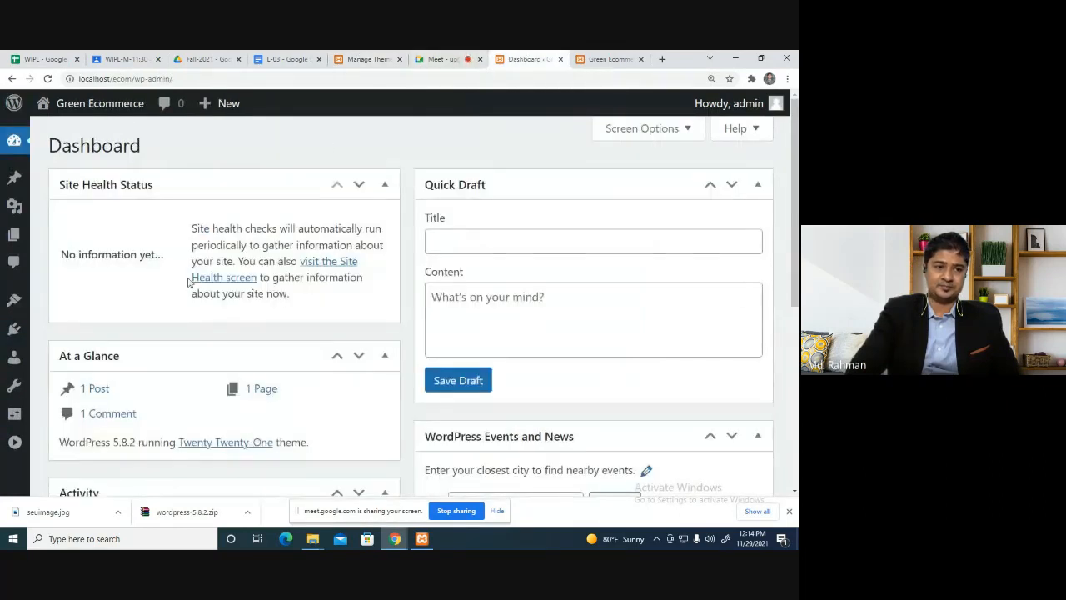
pyautogui.moveTo(14, 413)
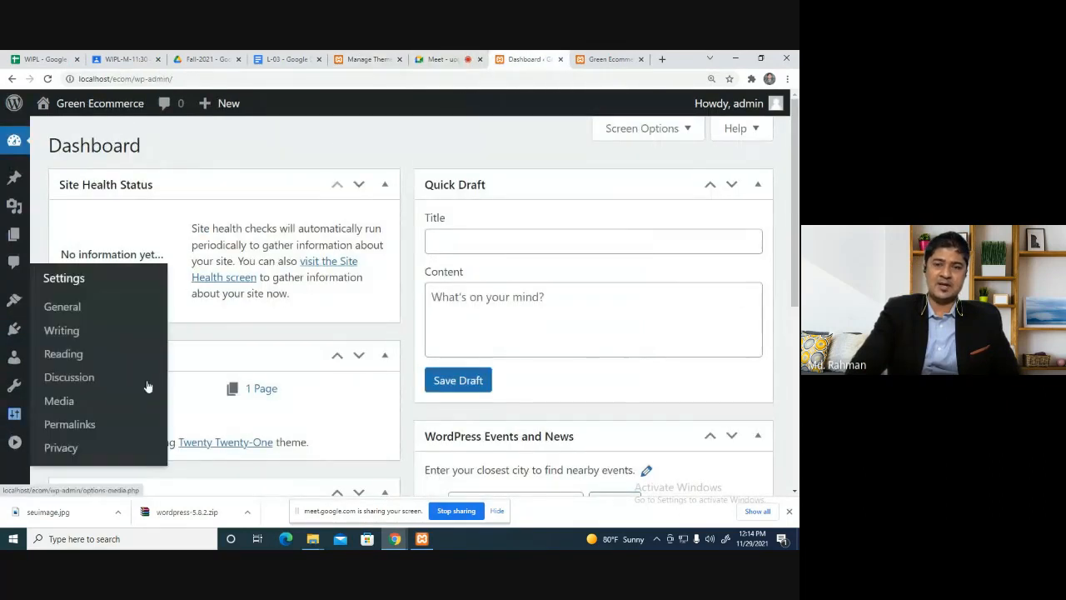
pyautogui.click(613, 58)
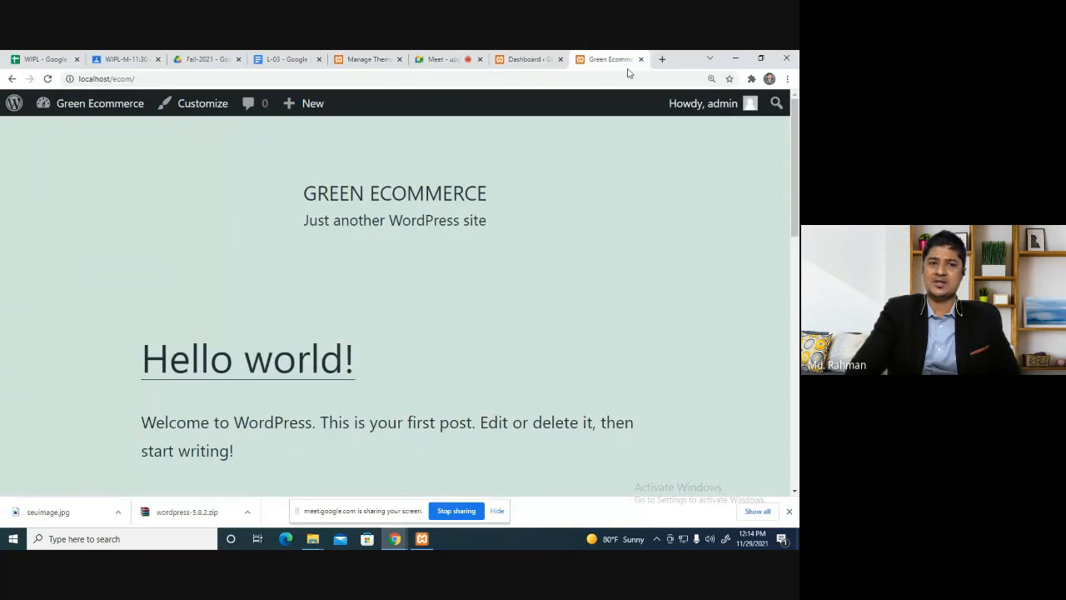
pyautogui.click(525, 59)
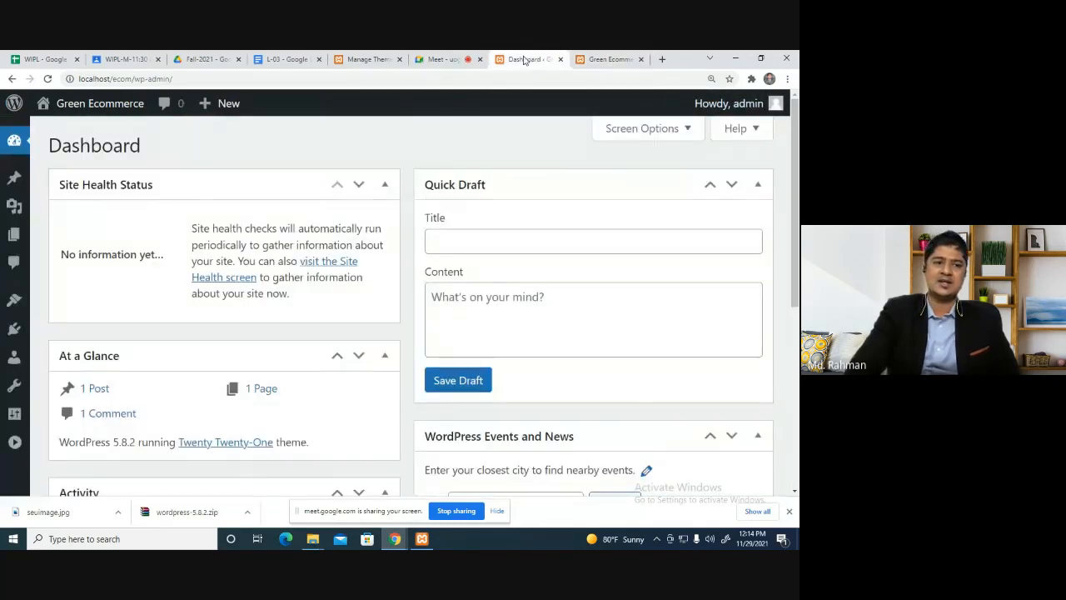
# Start a new user under Users > Add New, entering a username and e-mail address.
pyautogui.moveTo(15, 387)
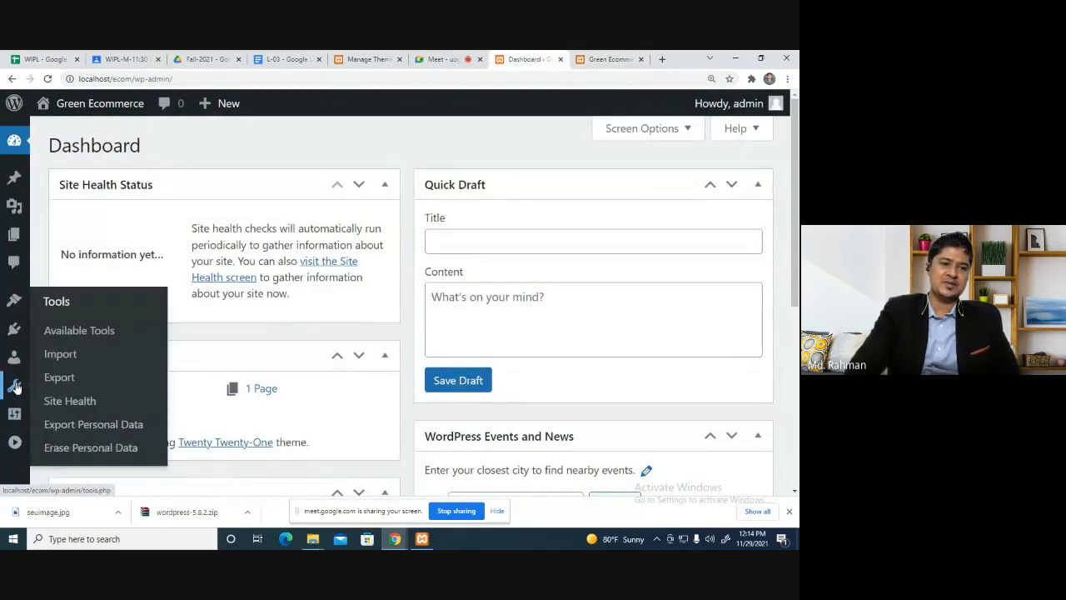
pyautogui.moveTo(14, 359)
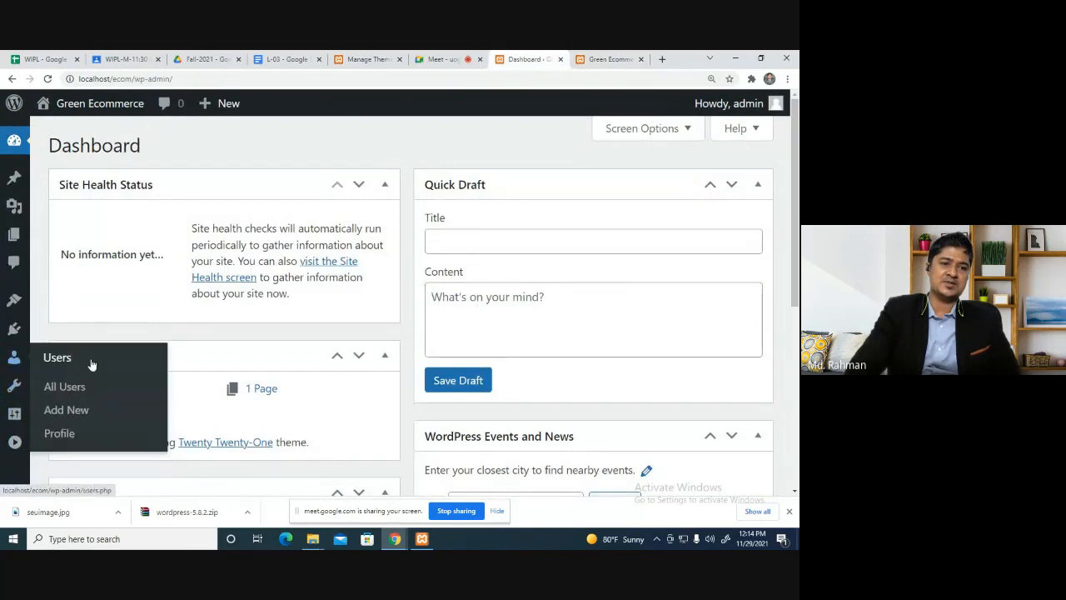
pyautogui.click(81, 388)
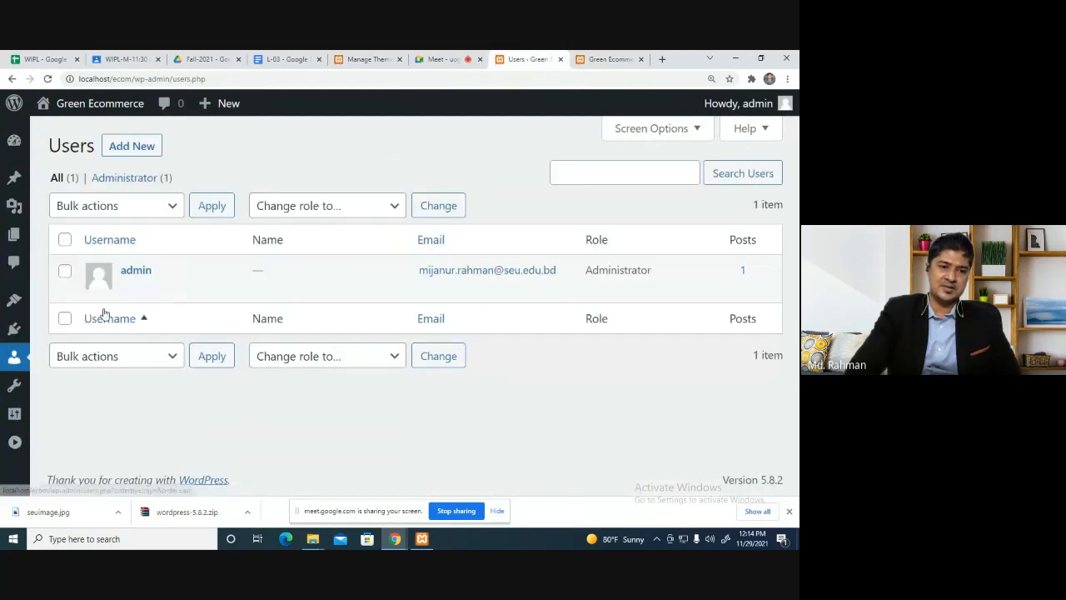
pyautogui.click(136, 148)
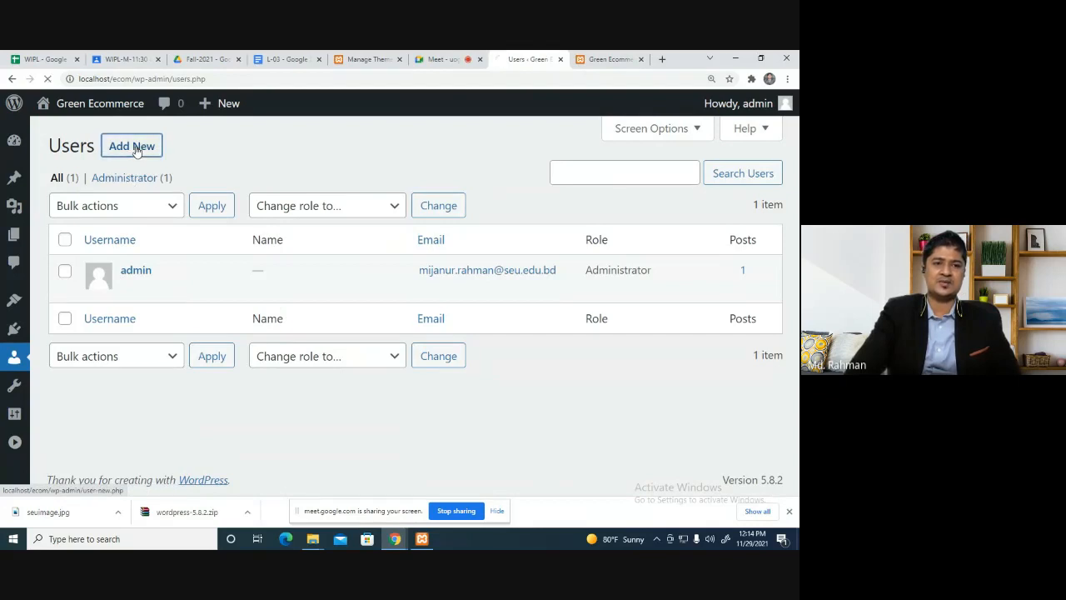
pyautogui.click(284, 227)
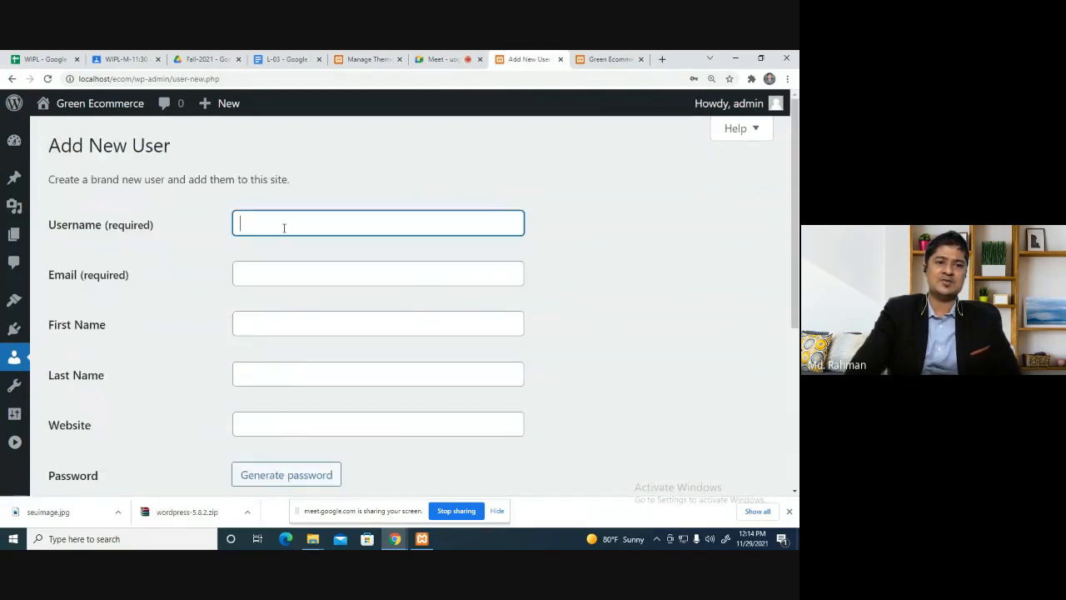
pyautogui.write('nu')
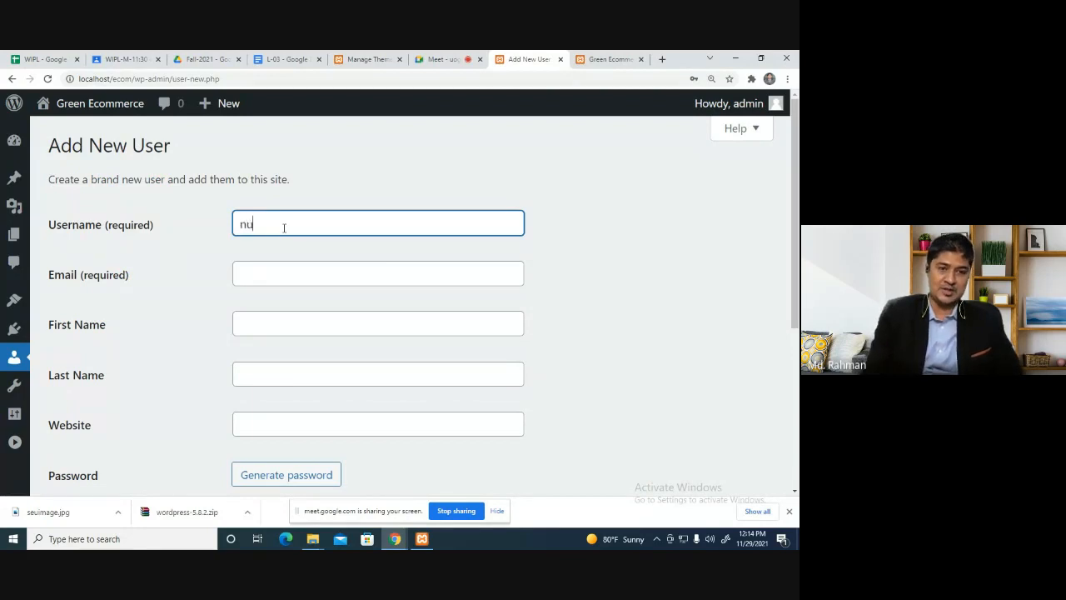
pyautogui.write('r')
pyautogui.press('Tab')
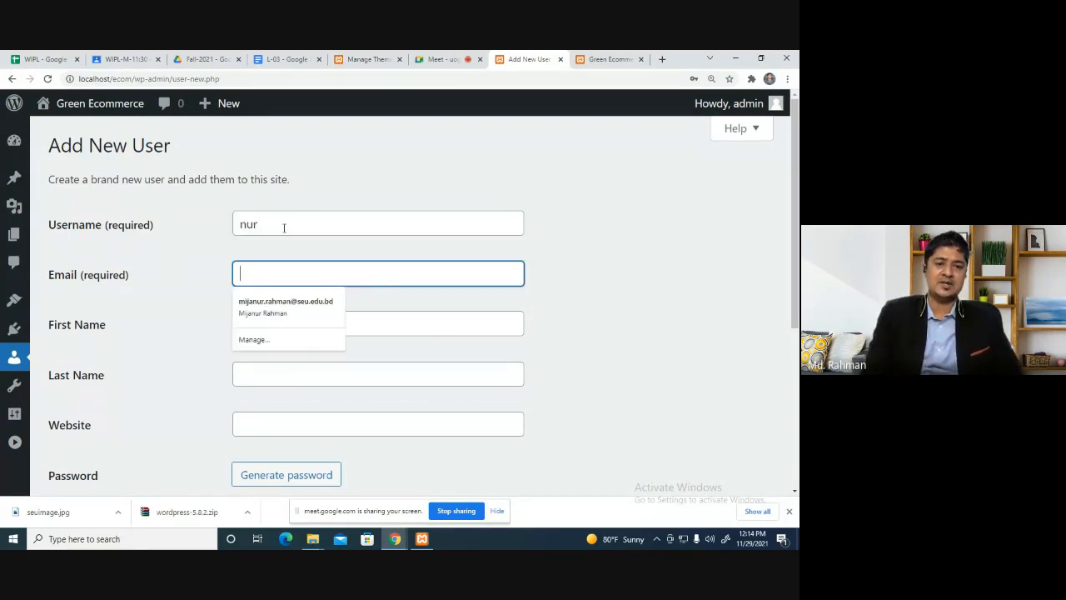
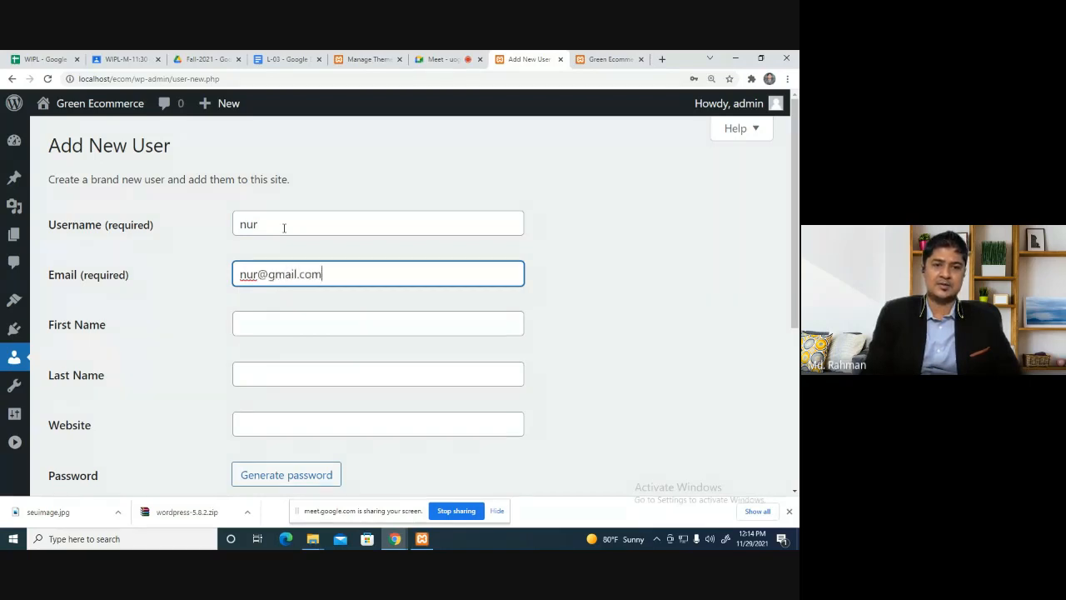
pyautogui.press('Tab')
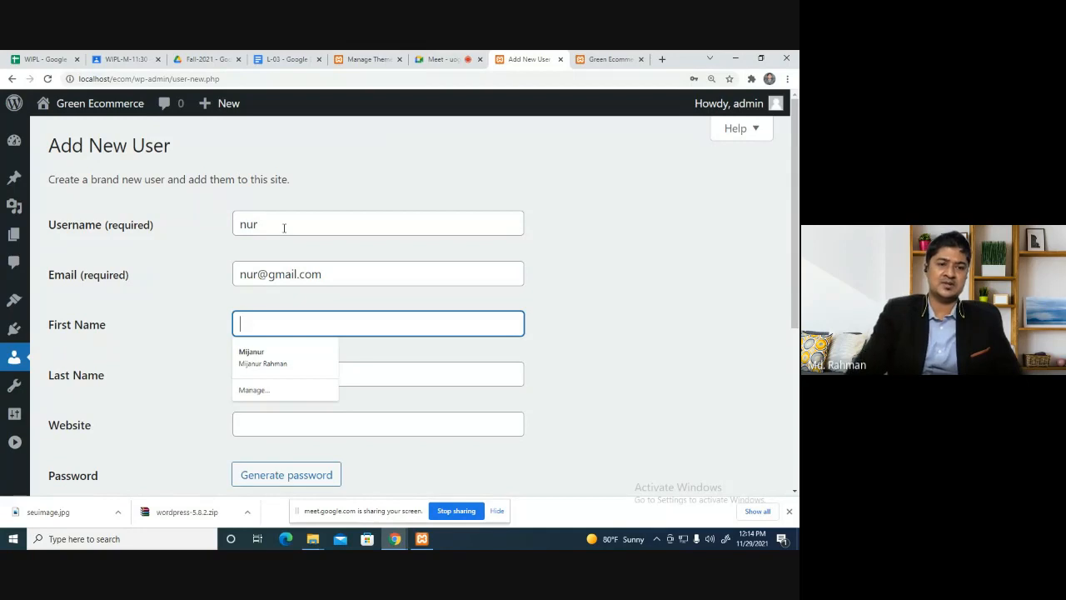
# Replace the generated password with a short weak one and confirm using it.
pyautogui.scroll(-2, 352, 362)
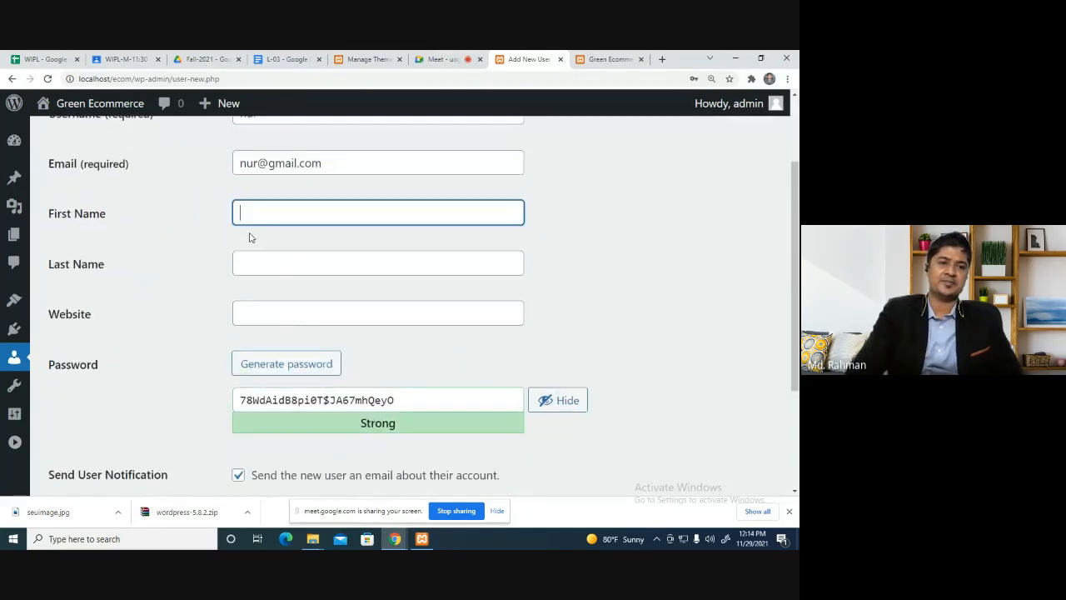
pyautogui.scroll(-2, 399, 345)
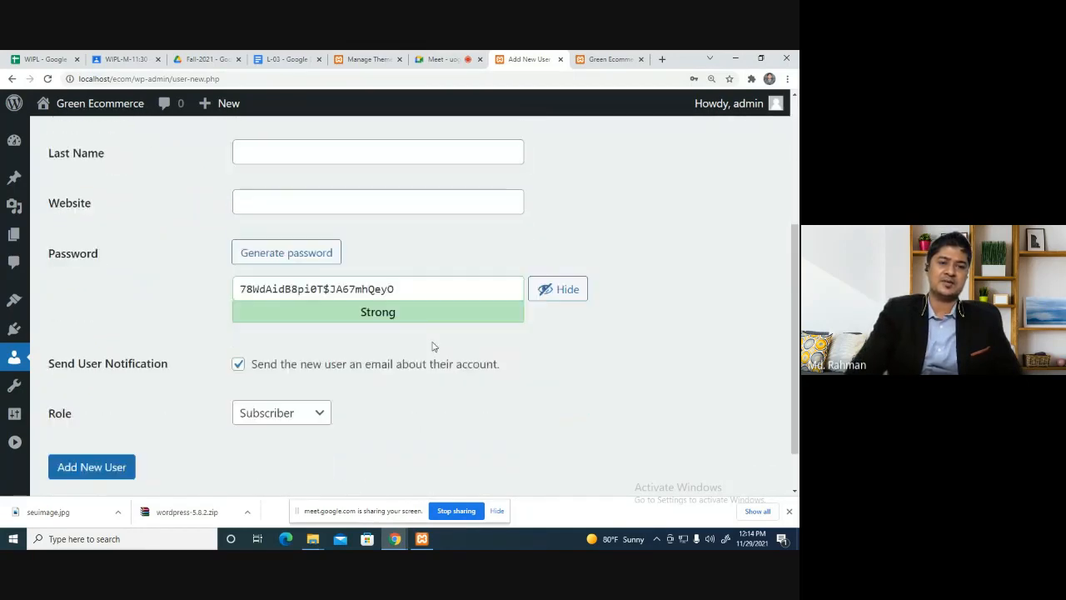
pyautogui.moveTo(407, 288); pyautogui.dragTo(119, 283)
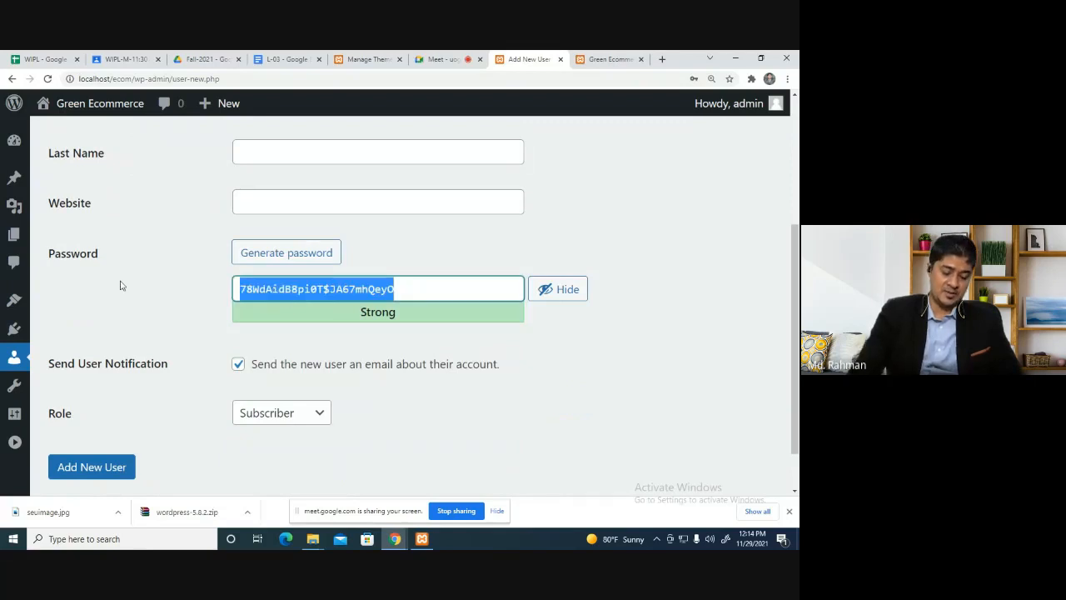
pyautogui.write('nun')
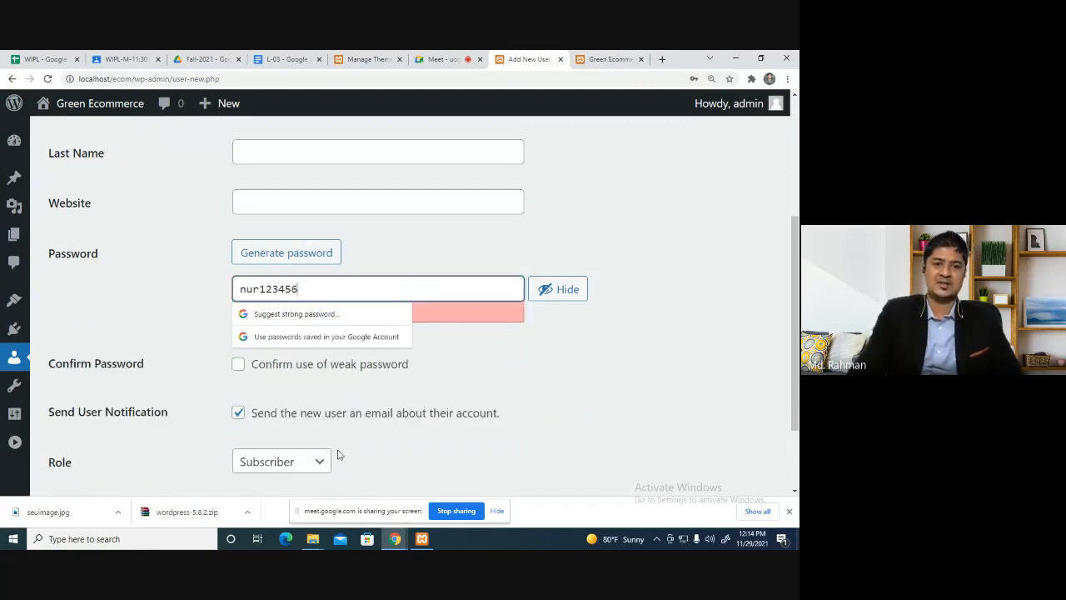
pyautogui.click(676, 390)
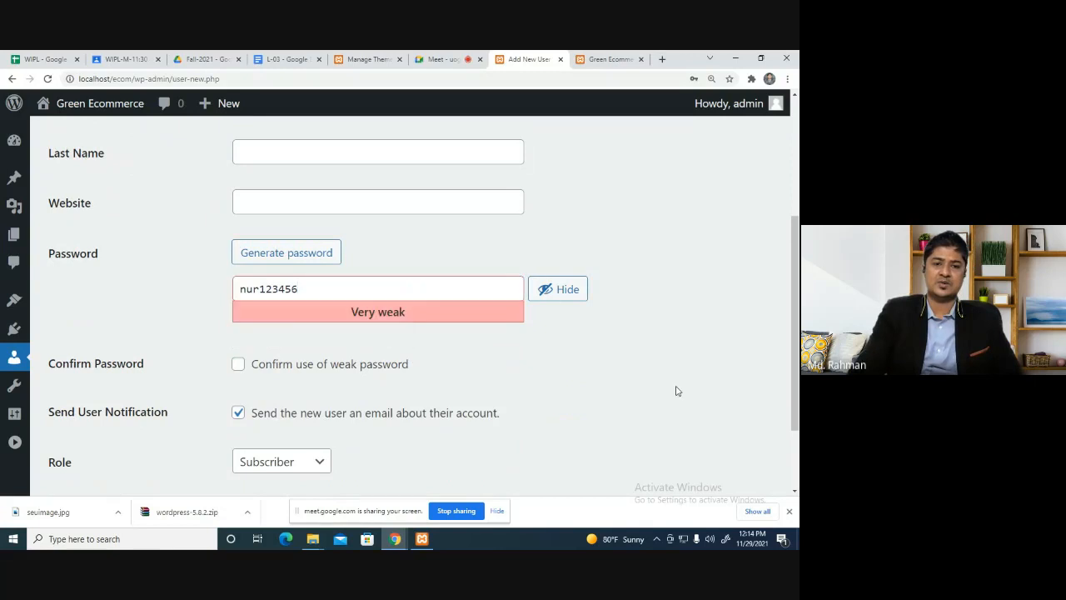
pyautogui.click(239, 365)
# Set the role to Contributor and create the user.
pyautogui.scroll(-2, 666, 392)
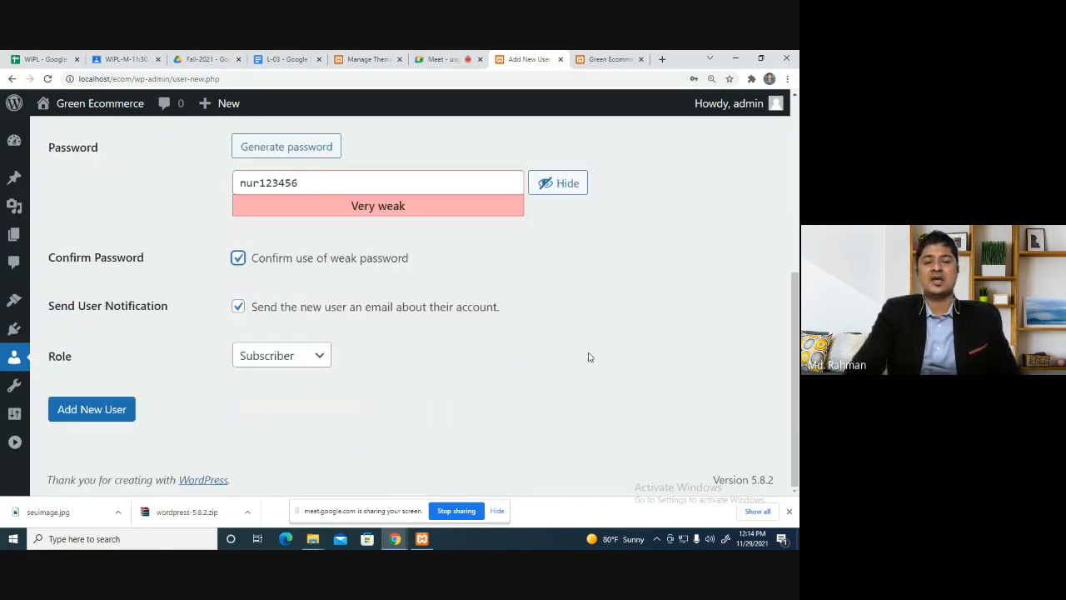
pyautogui.click(304, 362)
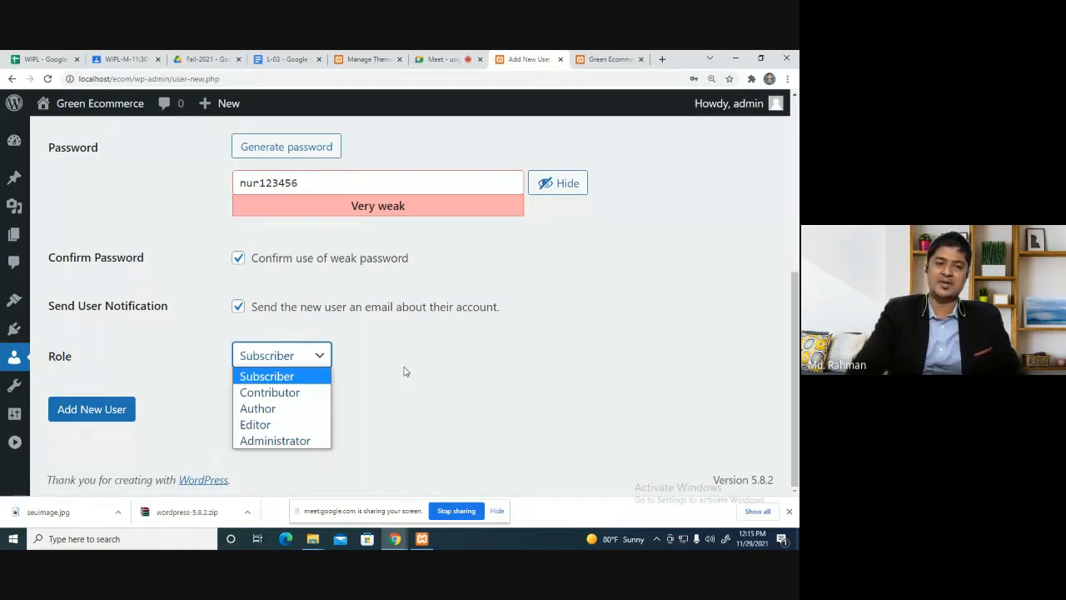
pyautogui.click(302, 393)
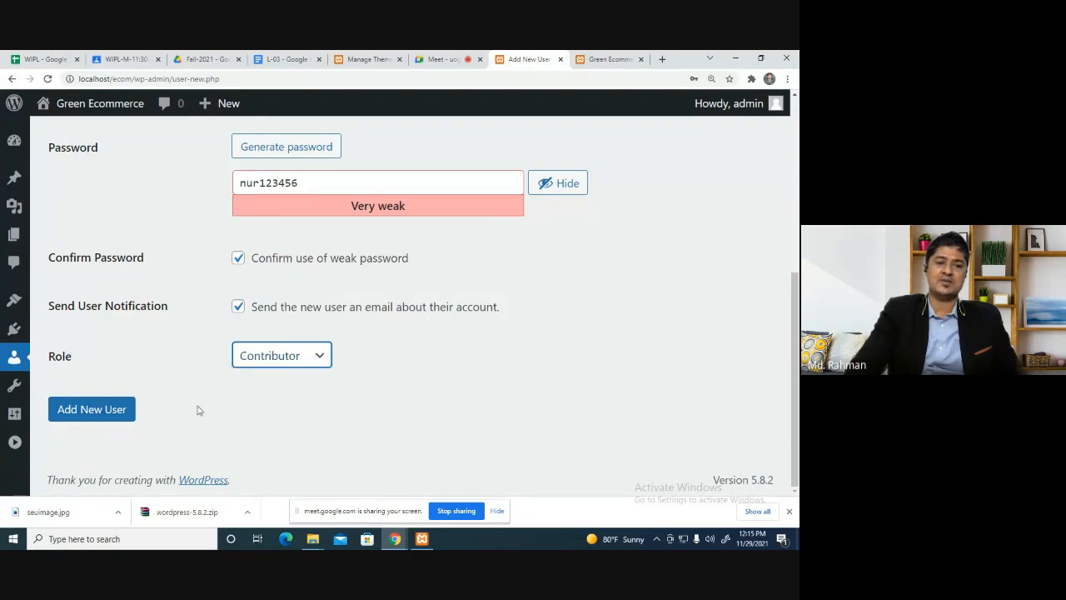
pyautogui.click(83, 412)
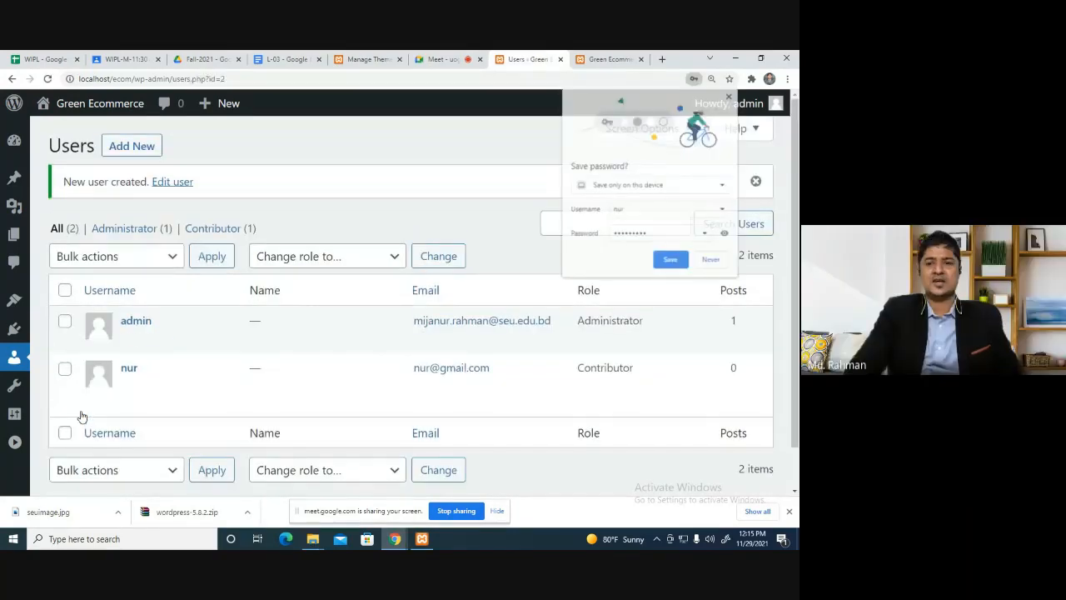
# Save the new user's password in Chrome and enter localhost/wp-admin in a new tab.
pyautogui.click(671, 260)
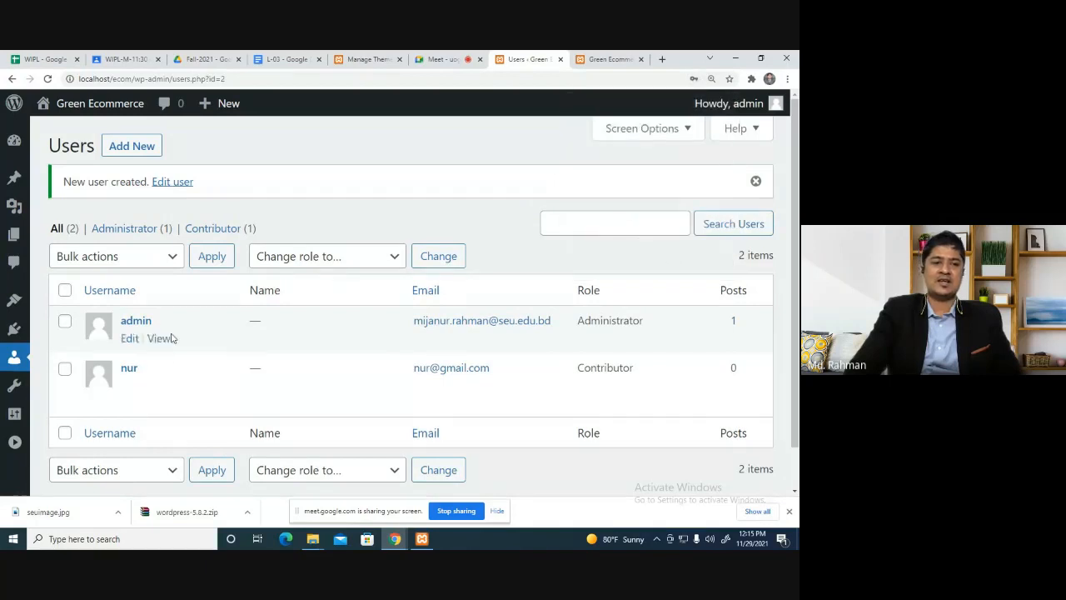
pyautogui.scroll(-1, 170, 338)
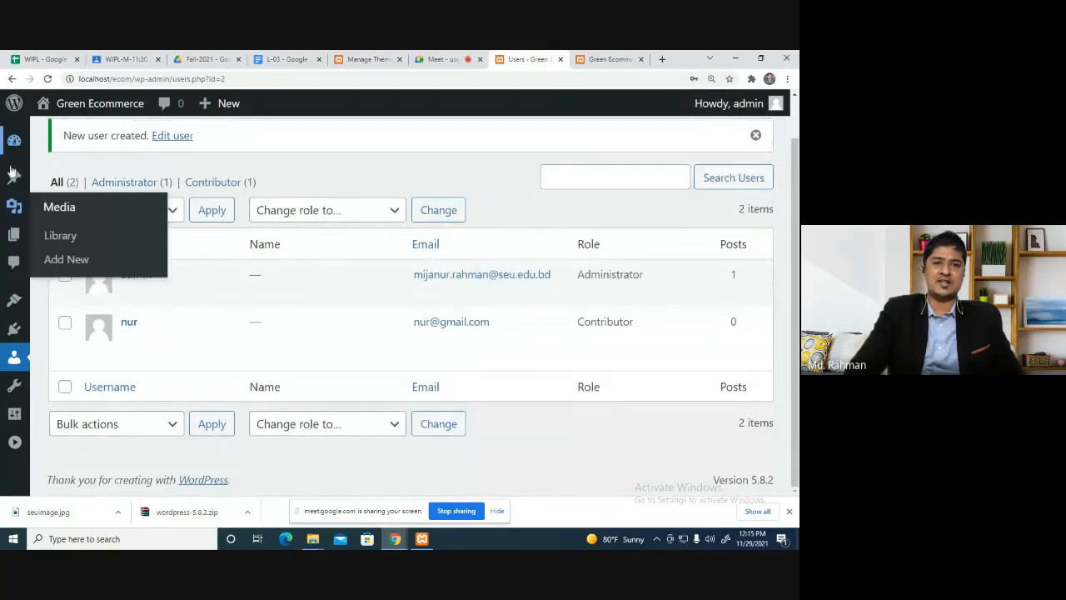
pyautogui.click(662, 59)
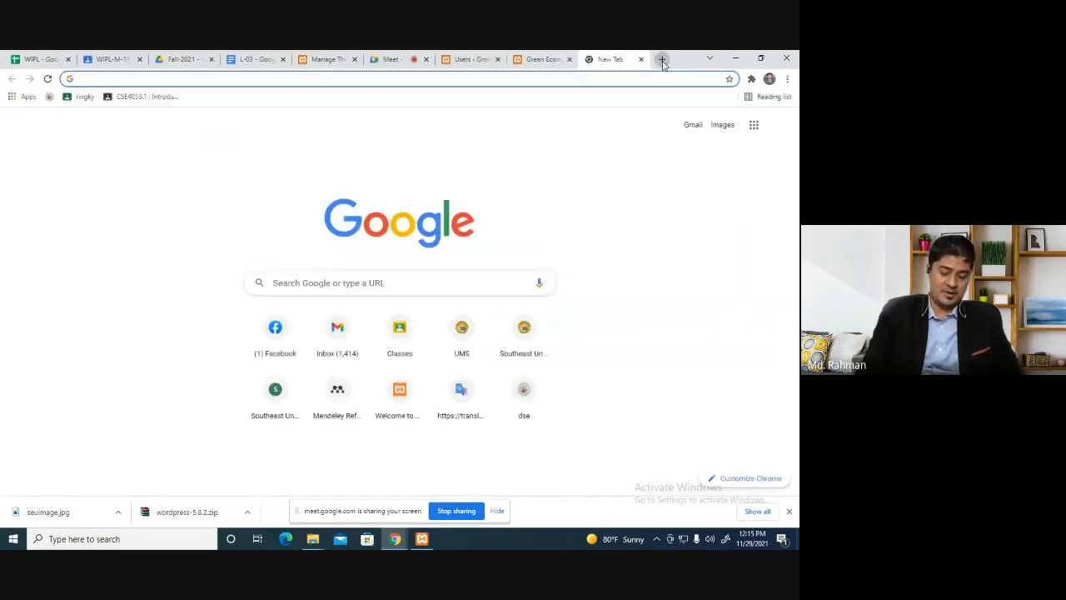
pyautogui.write('localhost')
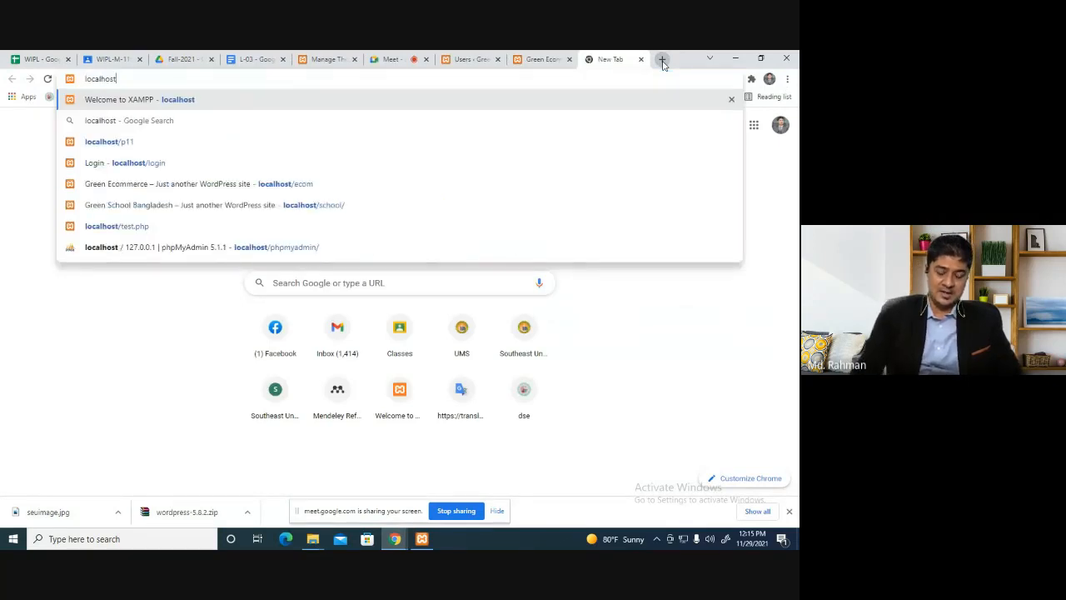
pyautogui.write('/wp')
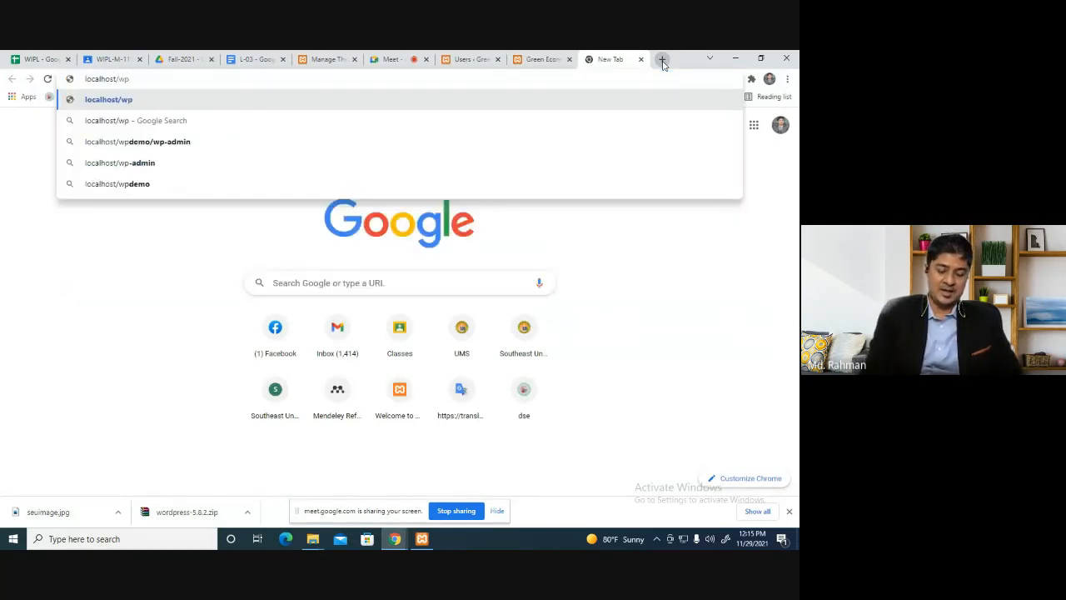
pyautogui.write('-admin')
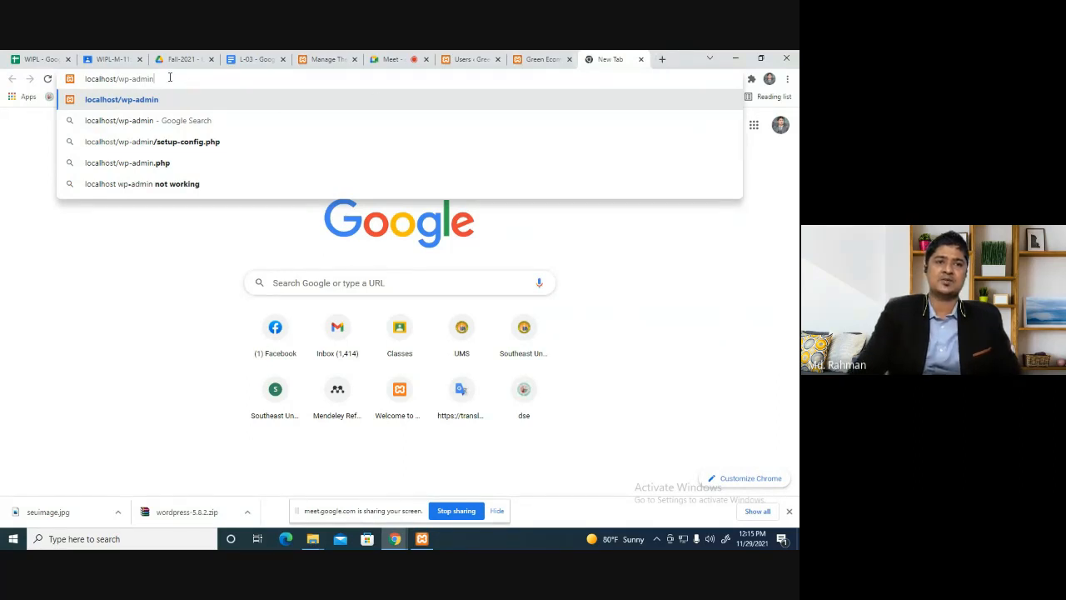
# Edit the address so it loads the site's wp-admin login page.
pyautogui.tripleClick(169, 77)
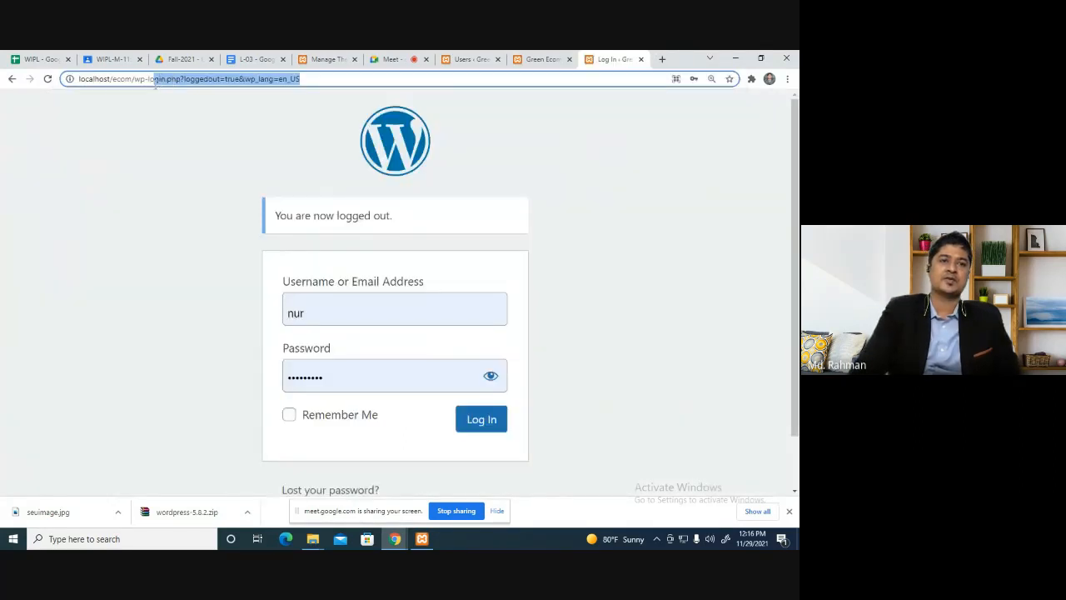
pyautogui.moveTo(155, 84); pyautogui.dragTo(148, 84)
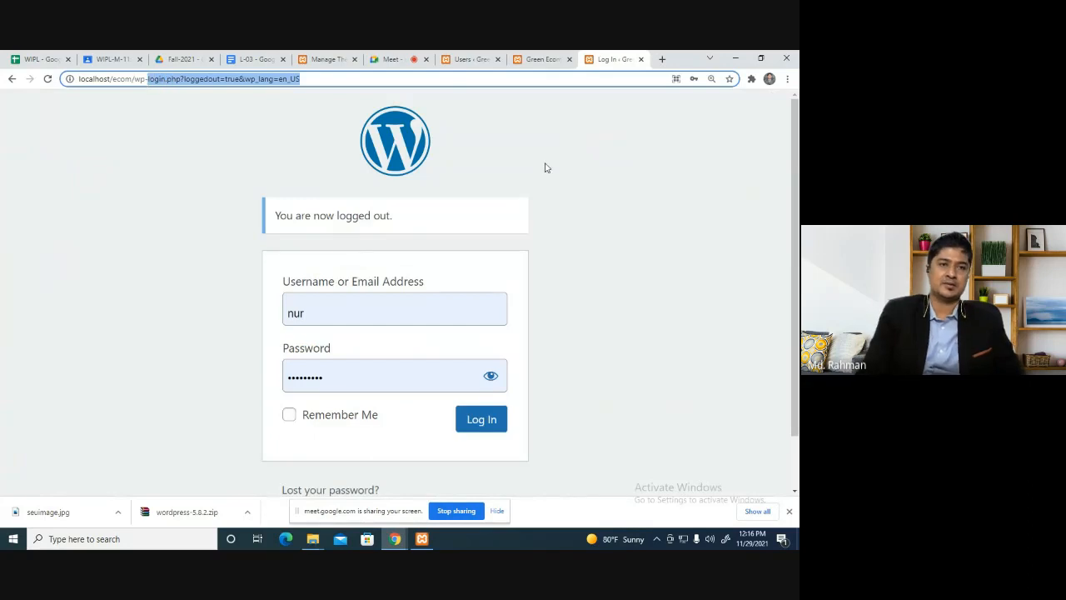
pyautogui.write('admin')
pyautogui.press('Return')
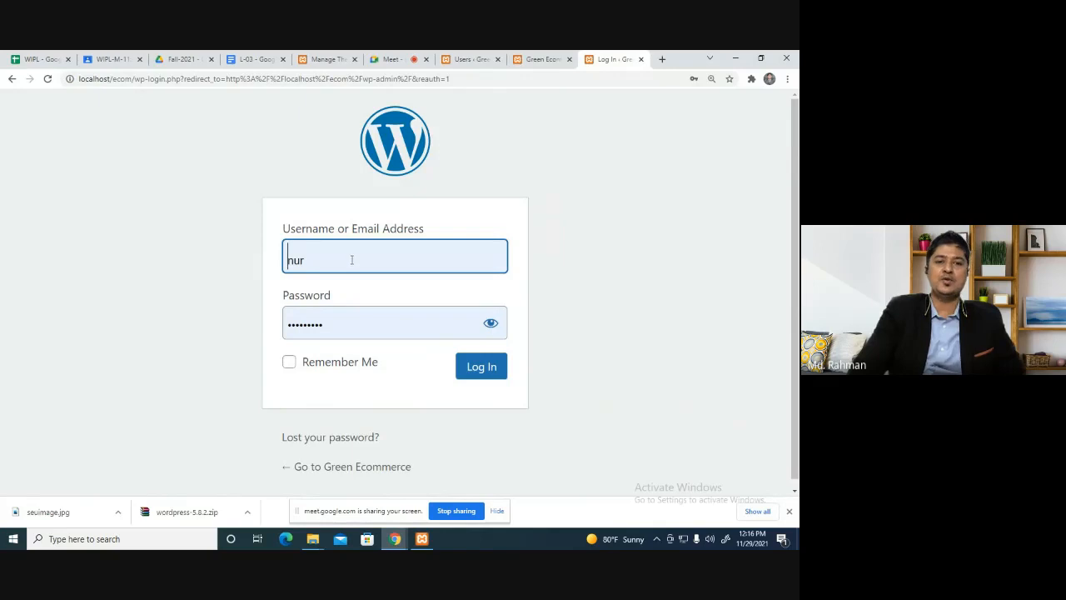
# Replace the stored password with the test user's password and log in.
pyautogui.moveTo(353, 323); pyautogui.dragTo(208, 300)
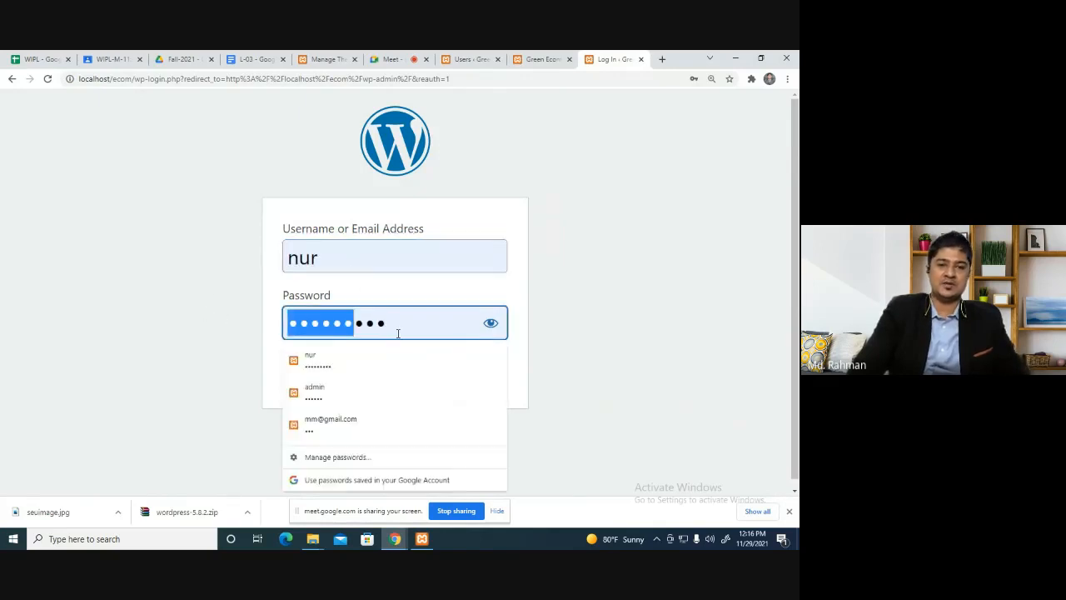
pyautogui.moveTo(398, 333); pyautogui.dragTo(122, 324)
pyautogui.write('123')
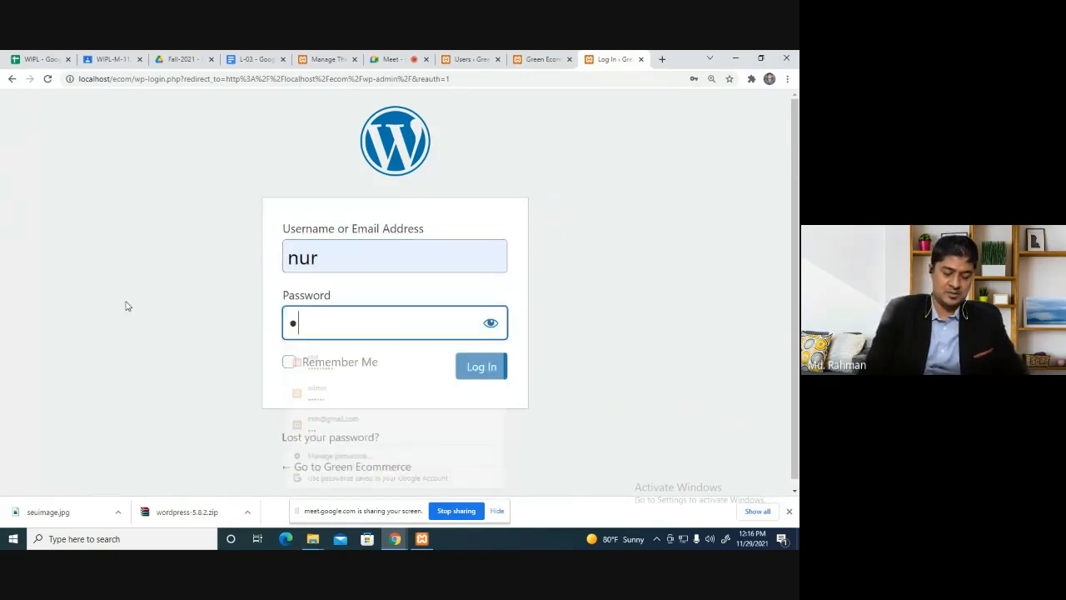
pyautogui.write('456')
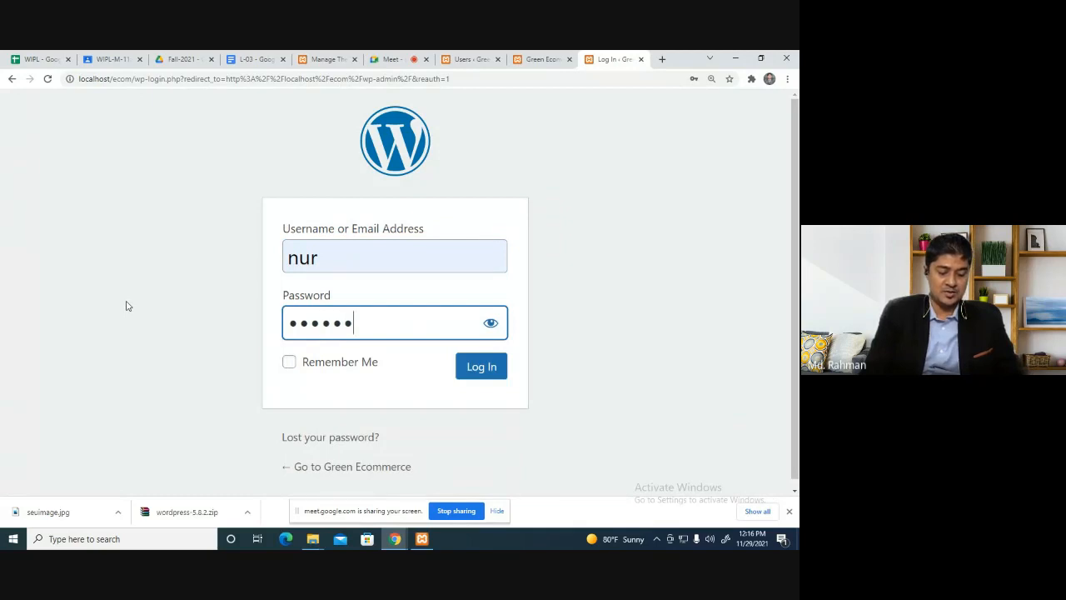
pyautogui.write('789')
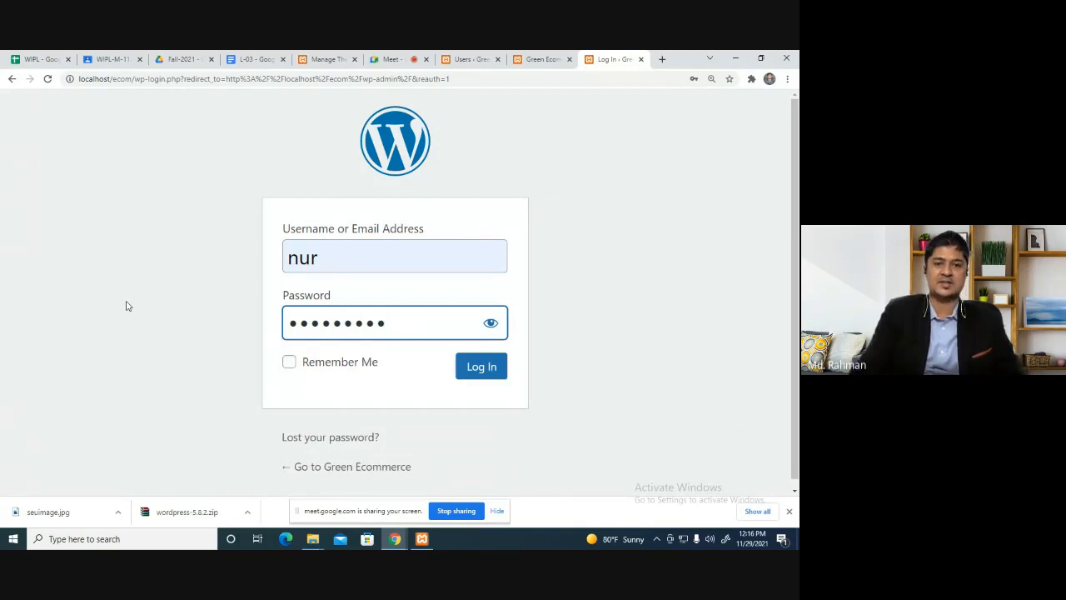
pyautogui.click(491, 368)
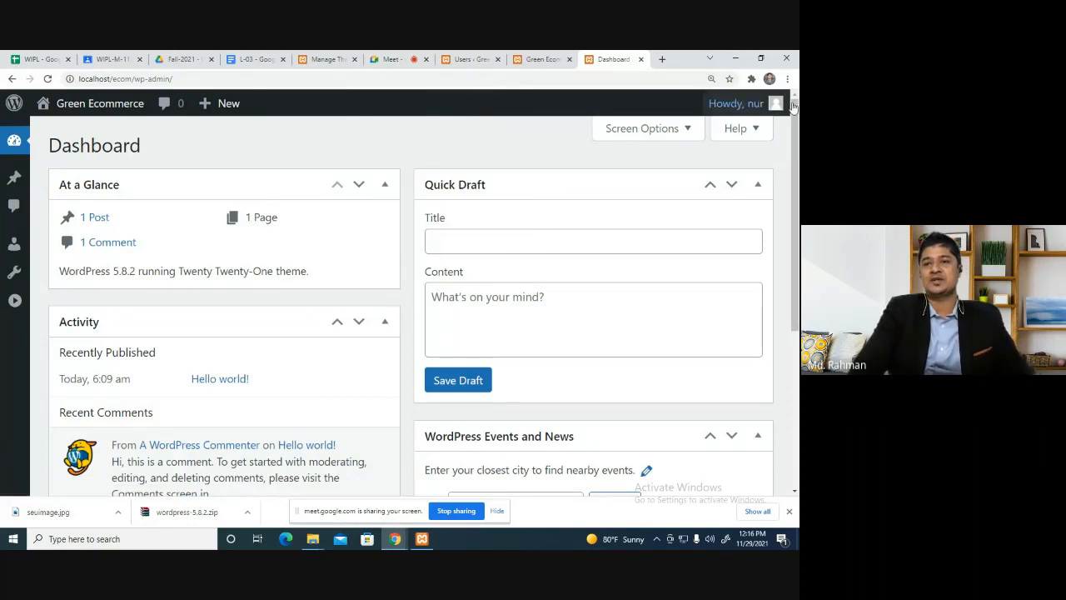
# Log out the Contributor and sign back in as admin using the saved password.
pyautogui.moveTo(770, 103)
pyautogui.click(678, 188)
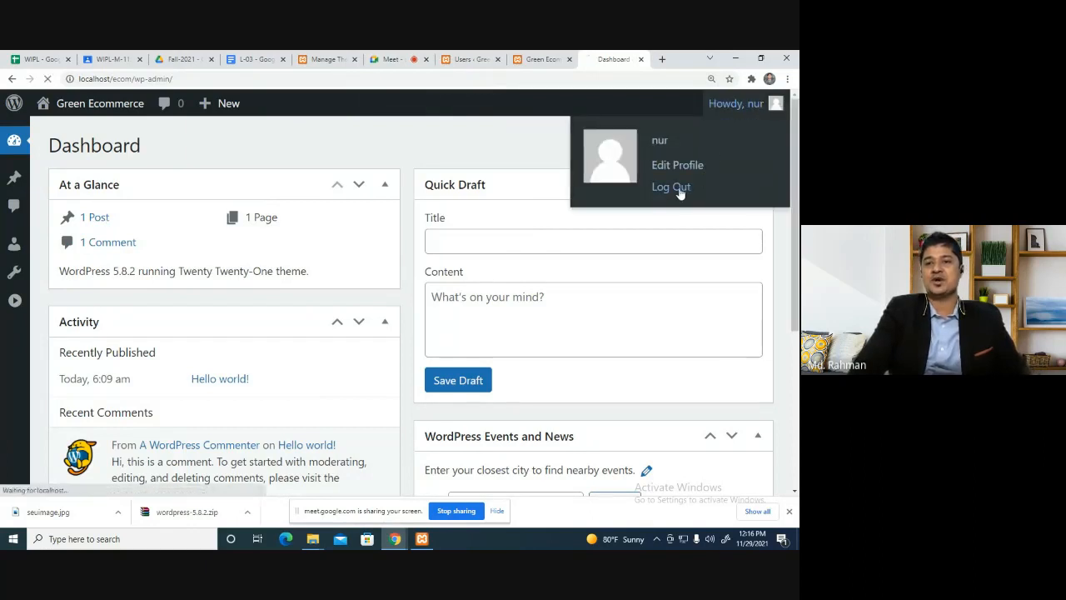
pyautogui.doubleClick(350, 323)
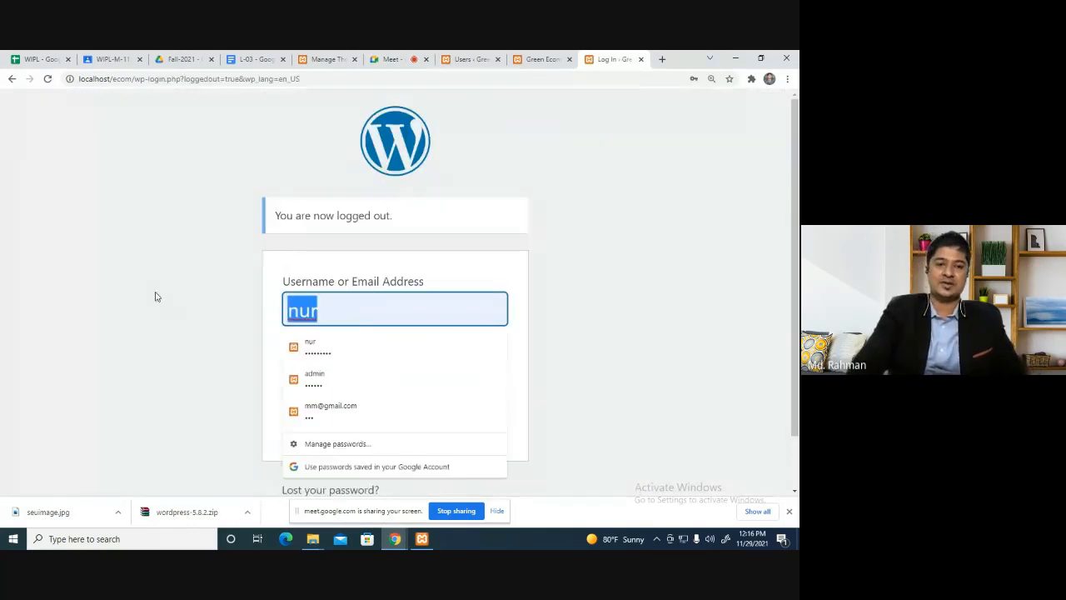
pyautogui.write('ad')
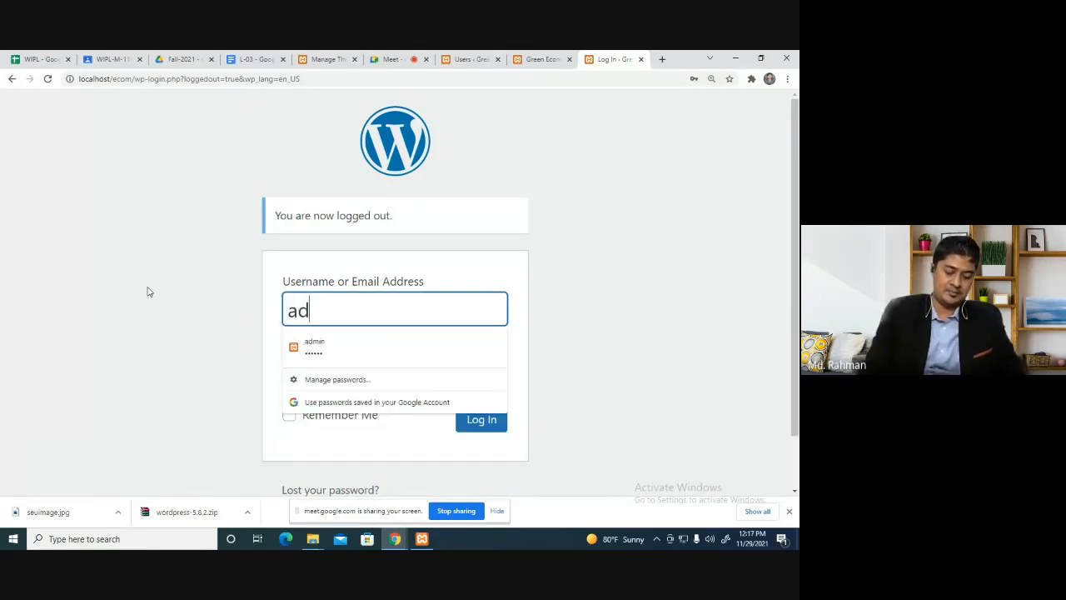
pyautogui.write('min')
pyautogui.press('Tab')
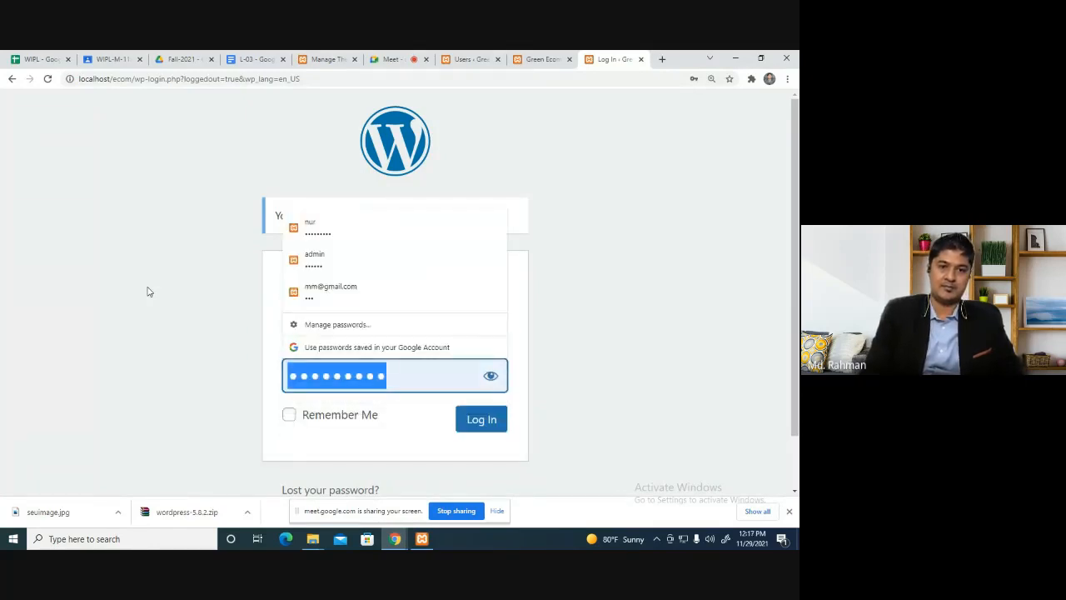
pyautogui.click(345, 261)
pyautogui.click(490, 418)
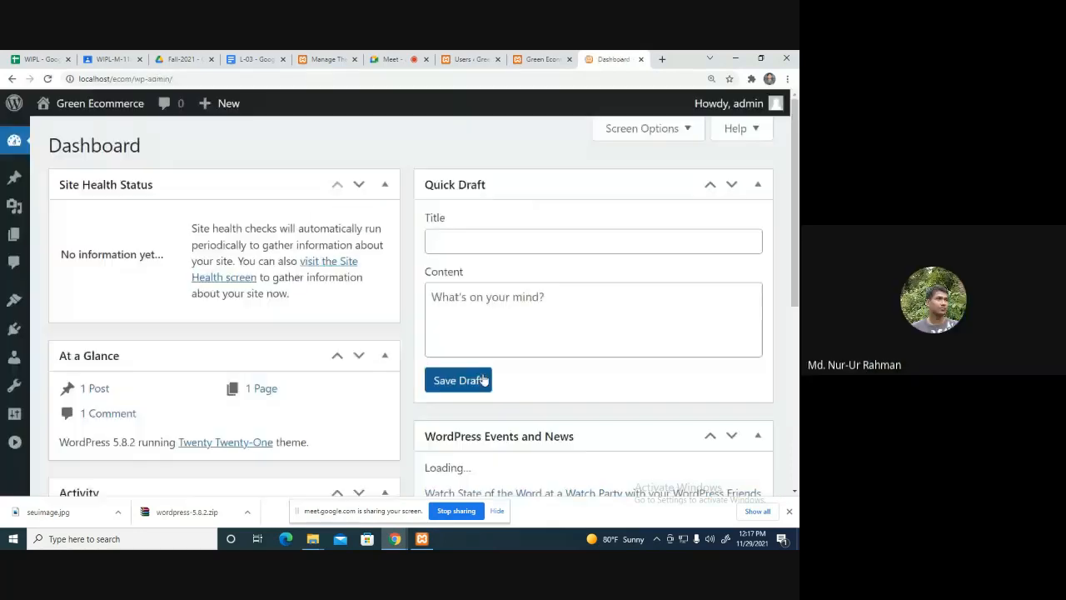
pyautogui.click(500, 226)
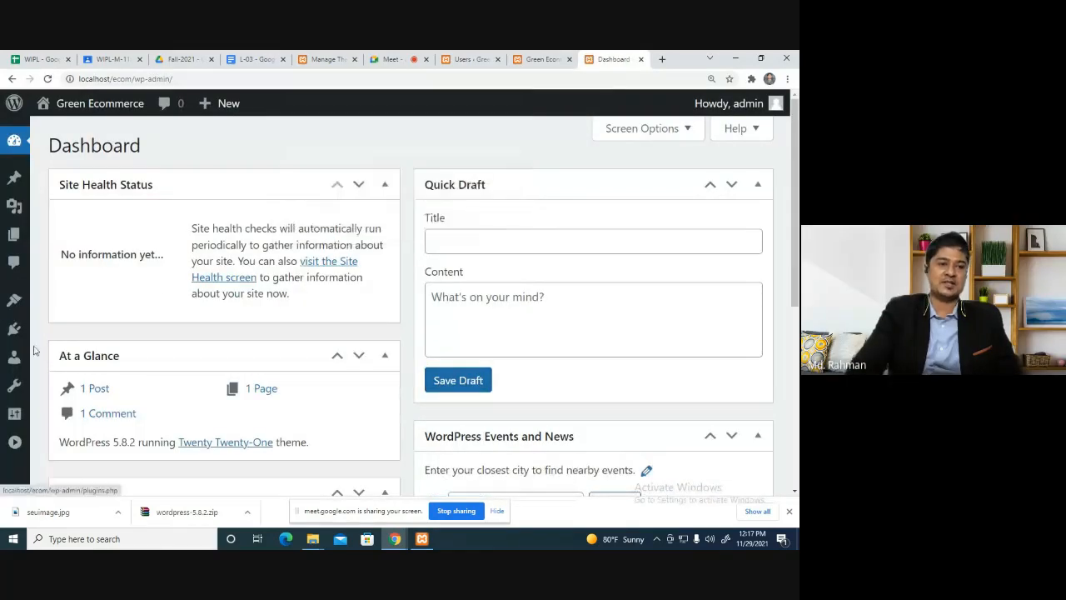
# Open Add New User and look through the Role list, leaving Subscriber selected.
pyautogui.moveTo(10, 360)
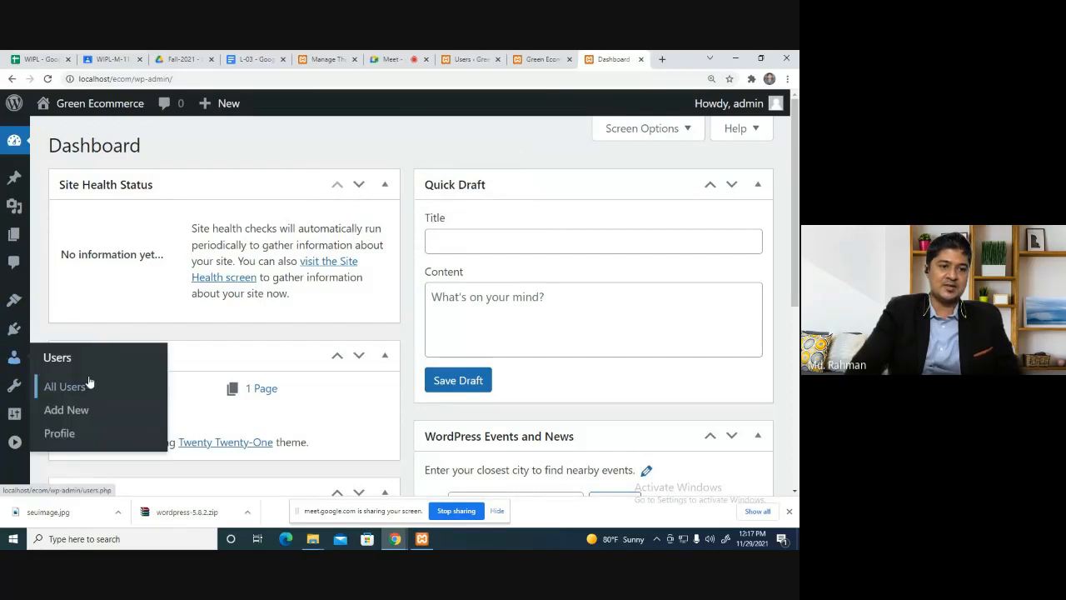
pyautogui.click(78, 409)
pyautogui.scroll(-2, 250, 414)
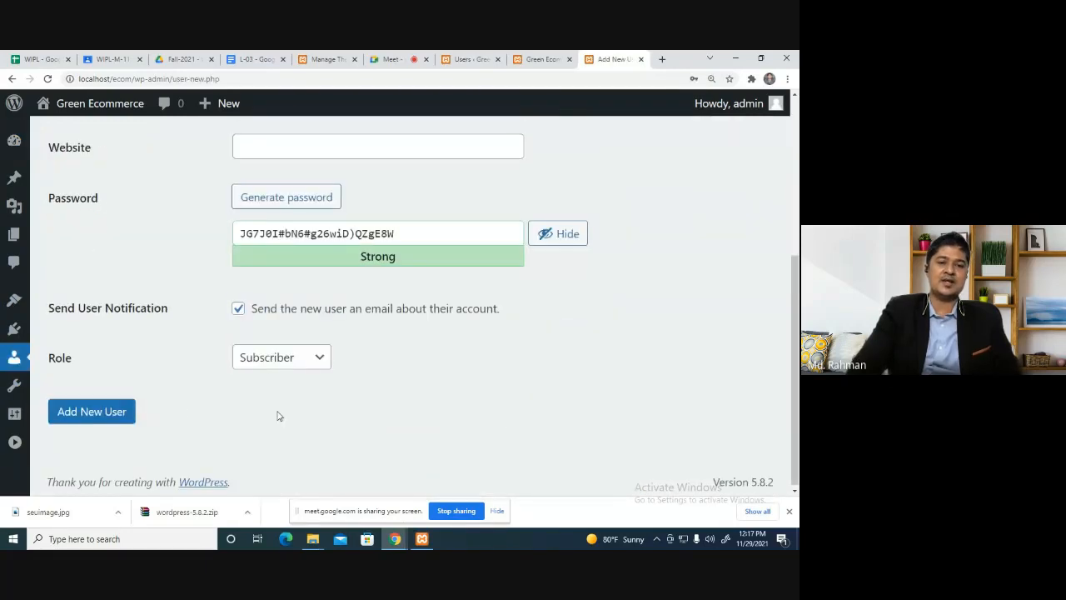
pyautogui.click(262, 357)
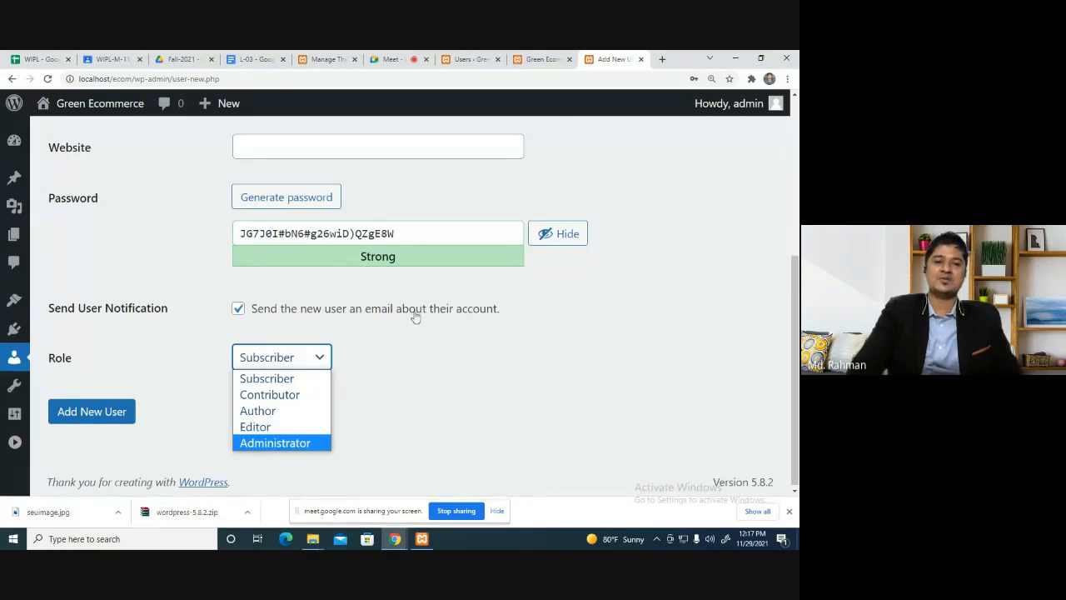
pyautogui.click(421, 403)
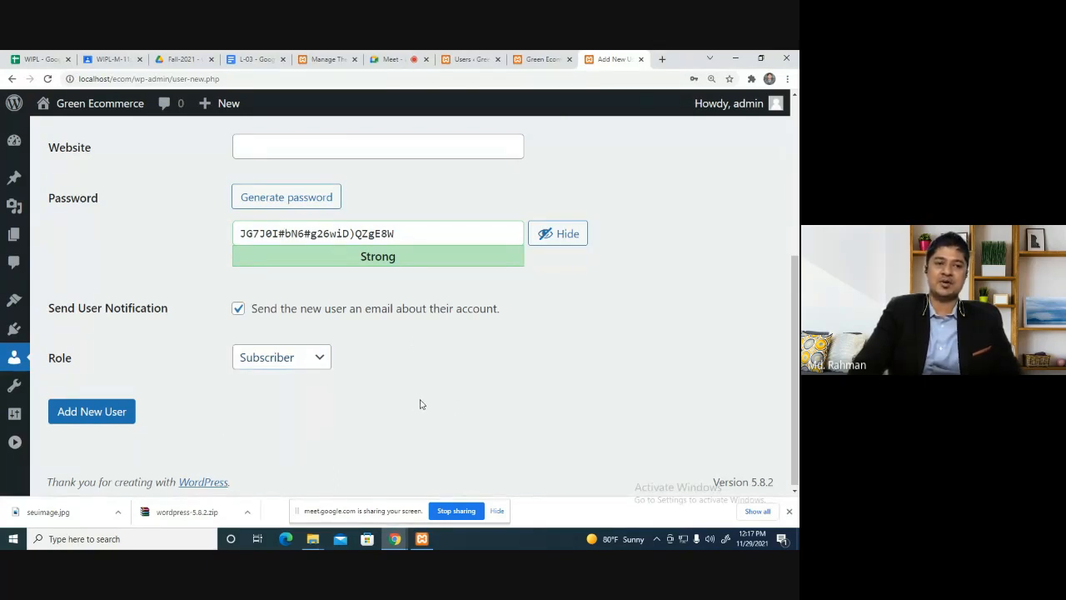
pyautogui.scroll(5, 421, 403)
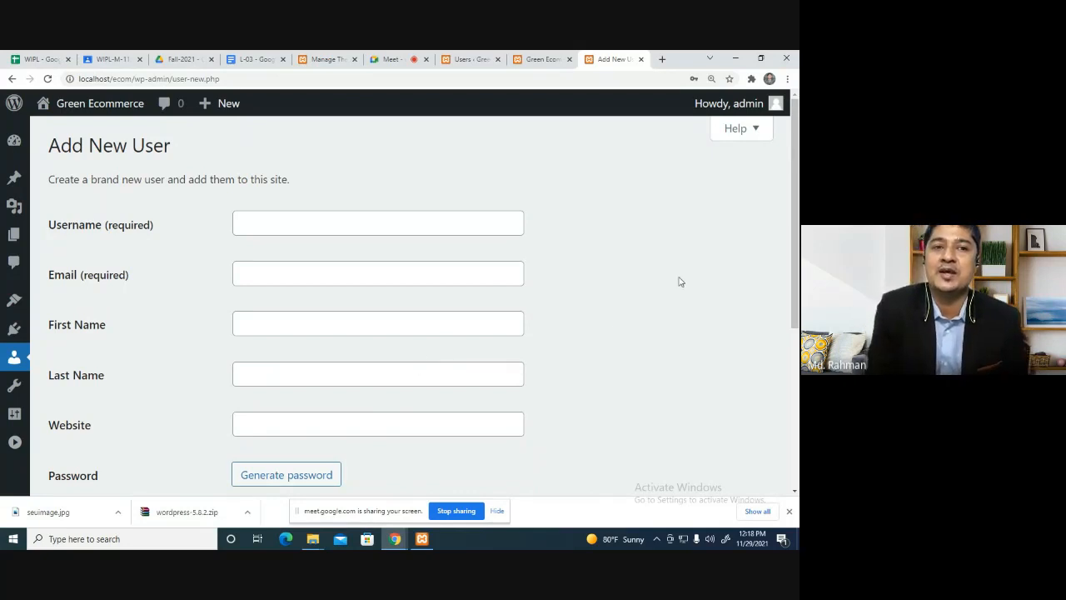
# Turn off the Meet camera, fix 'Backgroung' to 'Background' in the outline, and return to WordPress.
pyautogui.click(386, 57)
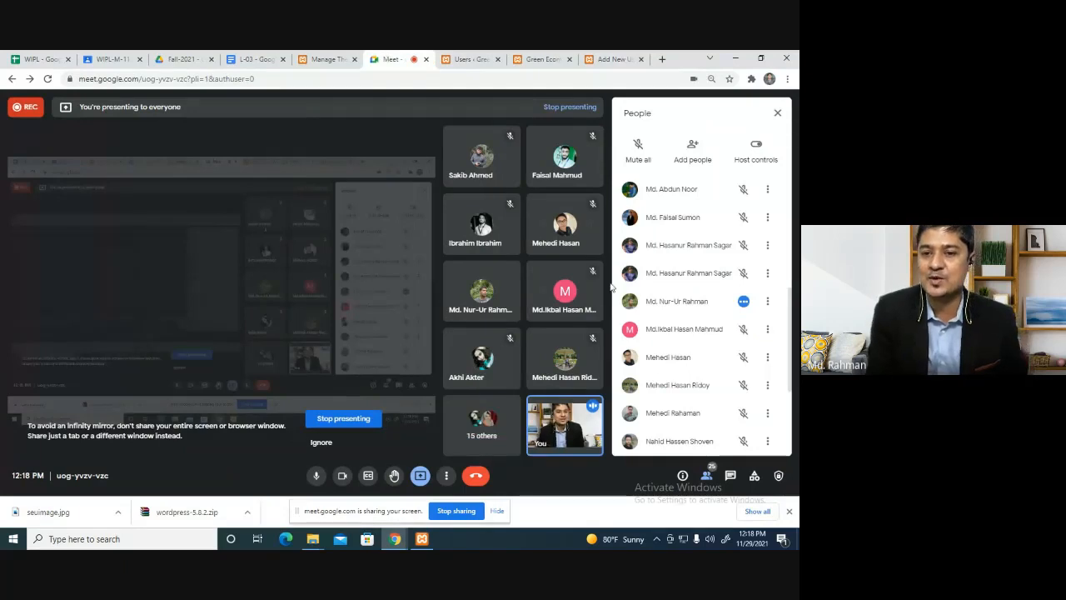
pyautogui.click(342, 477)
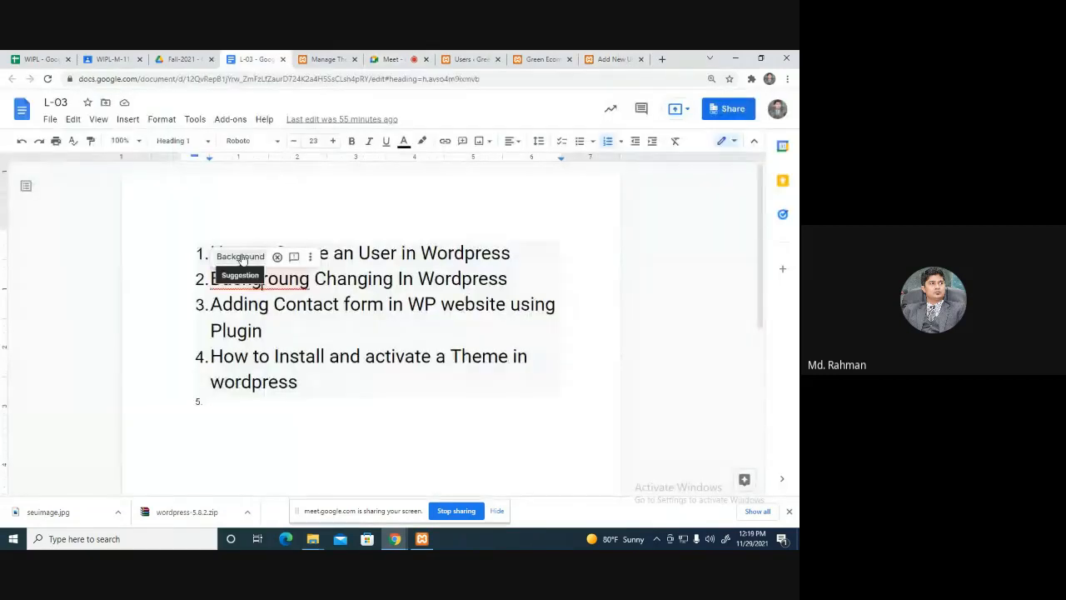
pyautogui.click(242, 252)
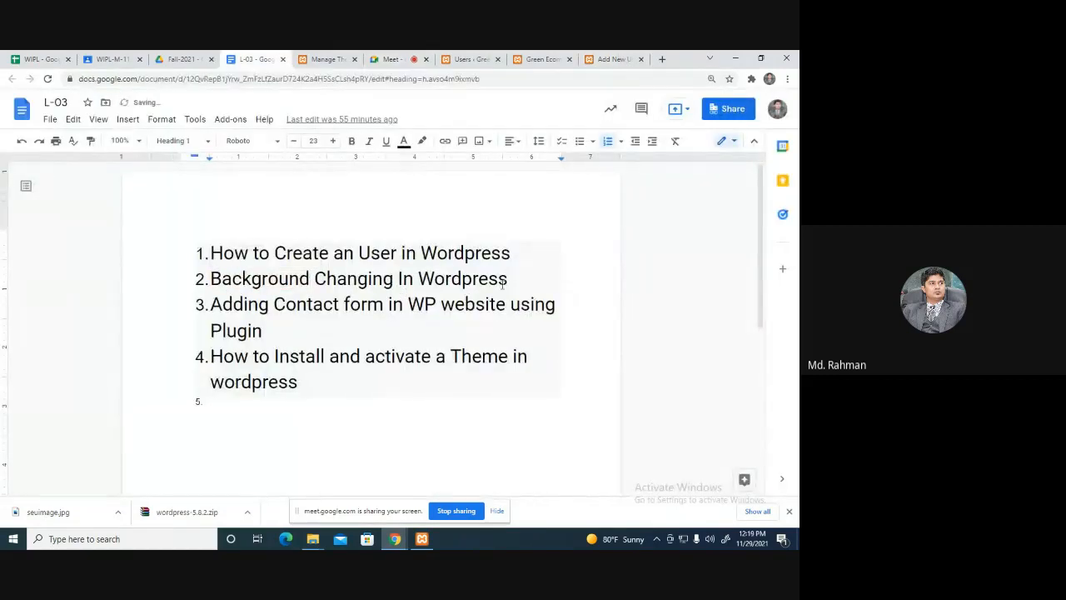
pyautogui.moveTo(508, 280); pyautogui.dragTo(202, 281)
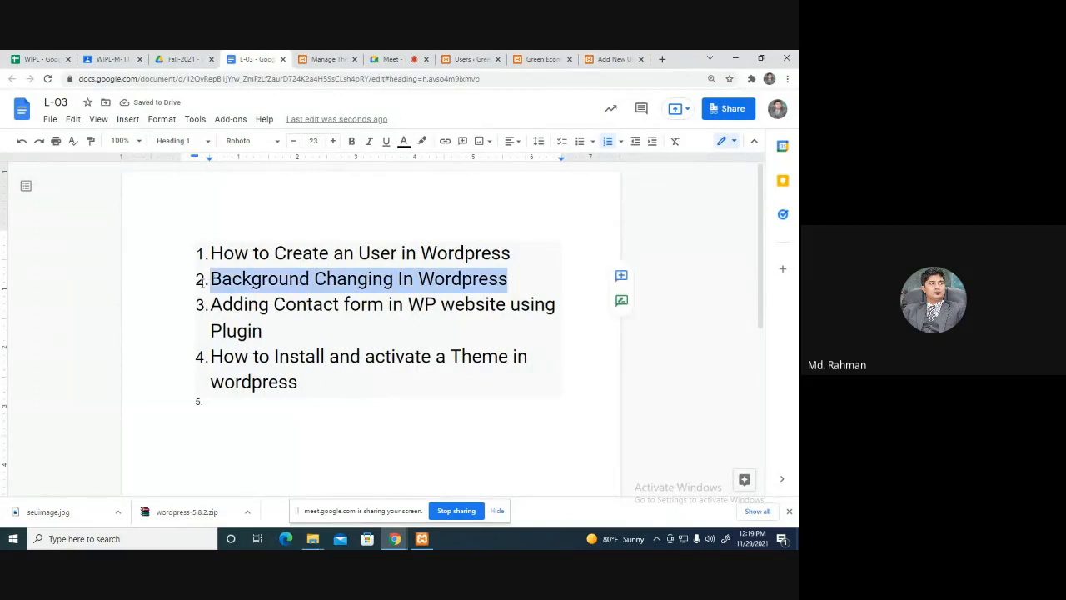
pyautogui.click(607, 56)
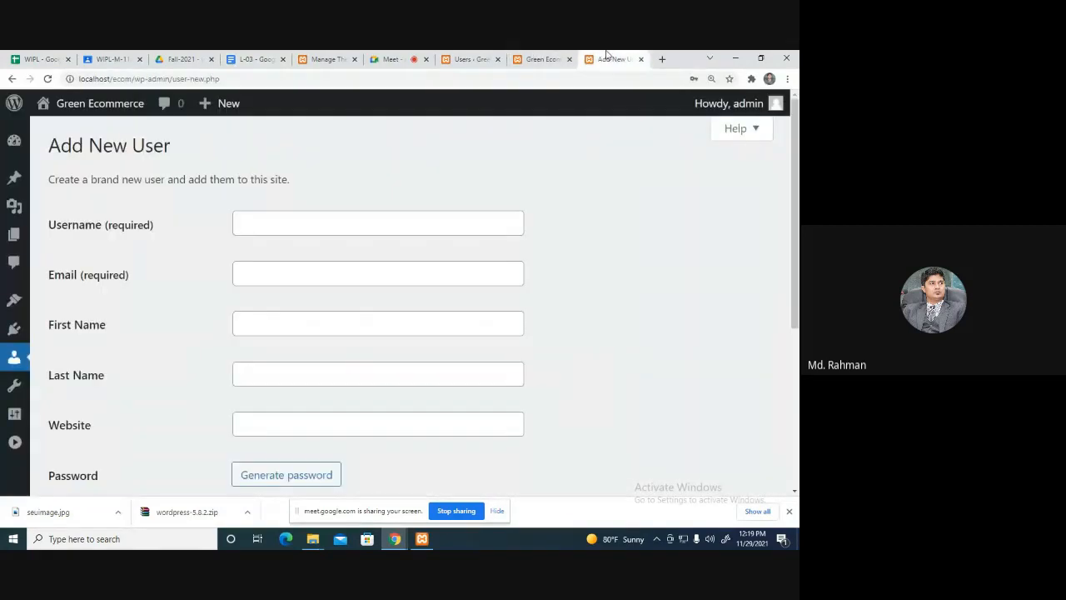
# Show the Users list with the administrator and Contributor, then open Appearance > Background.
pyautogui.click(545, 58)
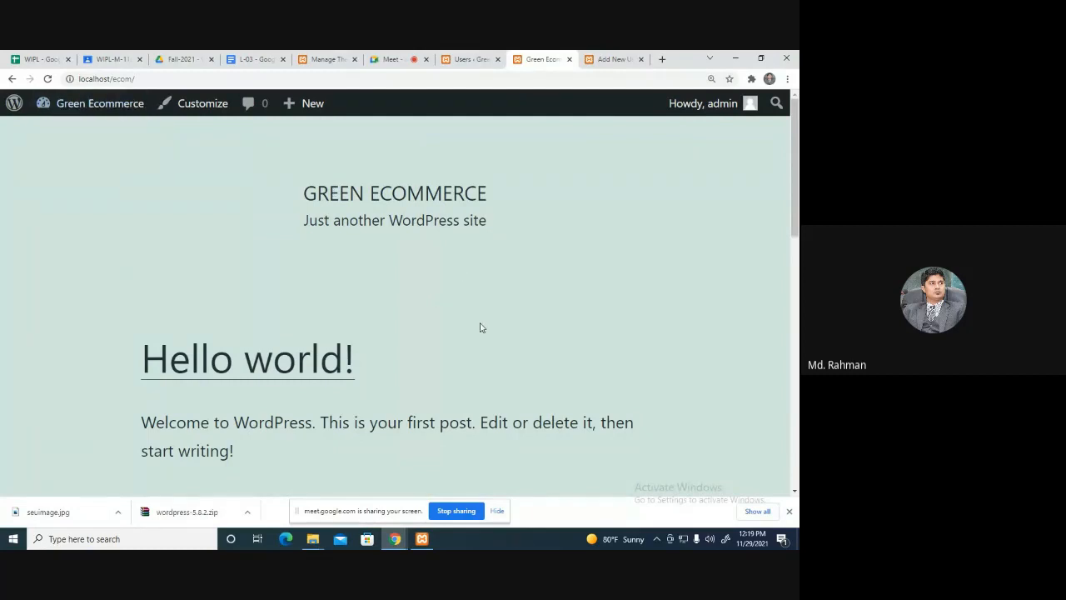
pyautogui.click(466, 59)
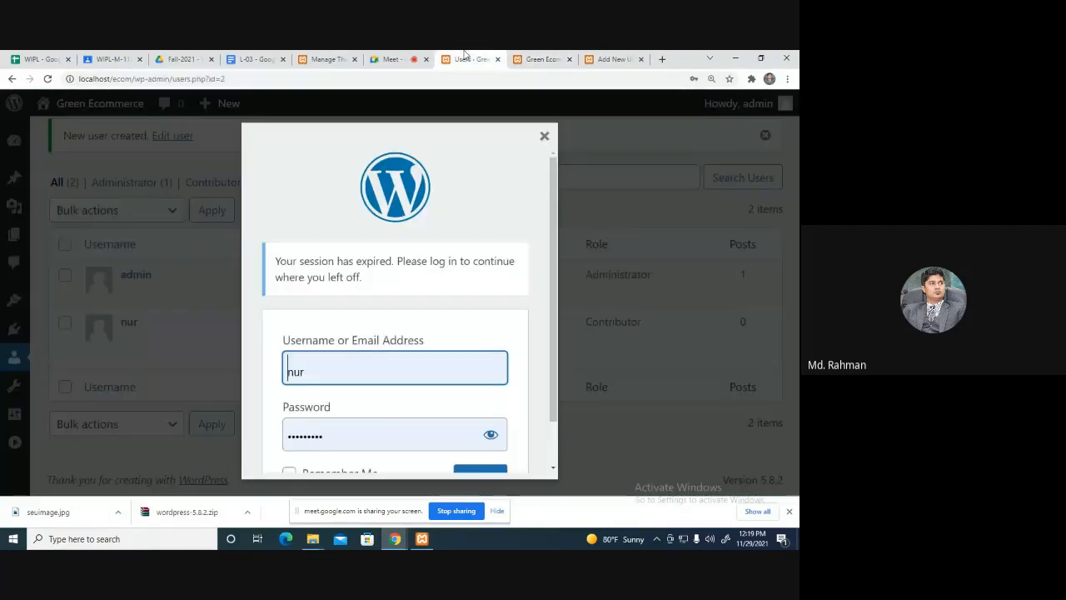
pyautogui.click(544, 137)
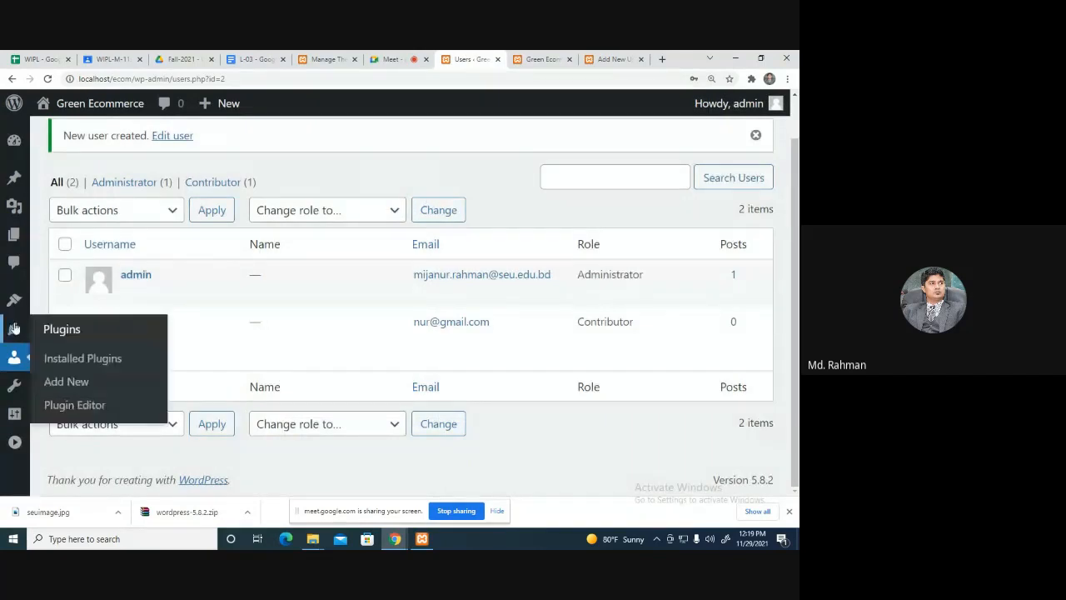
pyautogui.moveTo(14, 302)
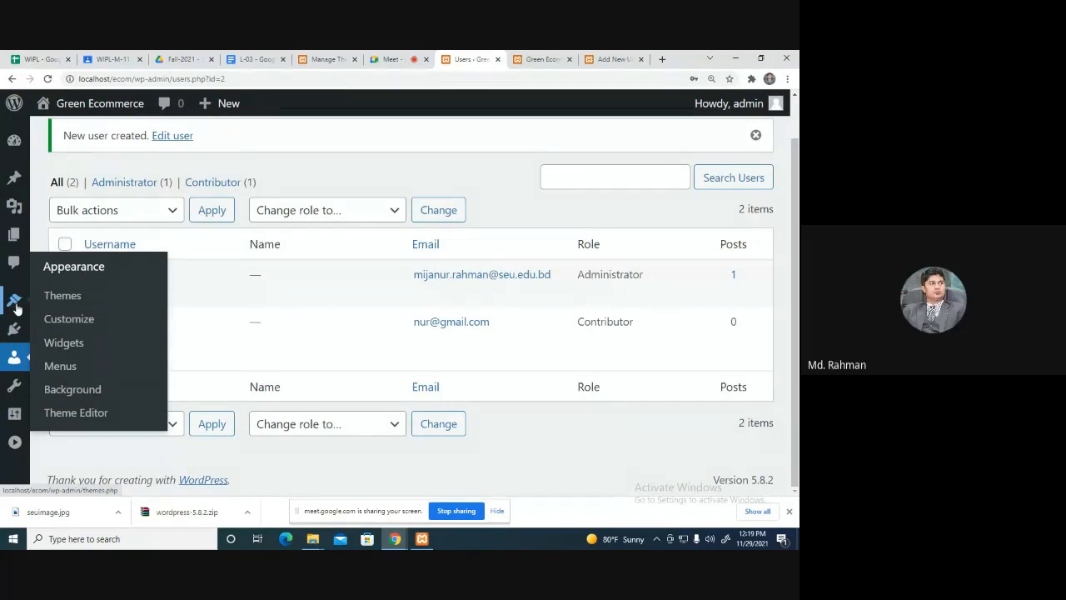
pyautogui.click(63, 391)
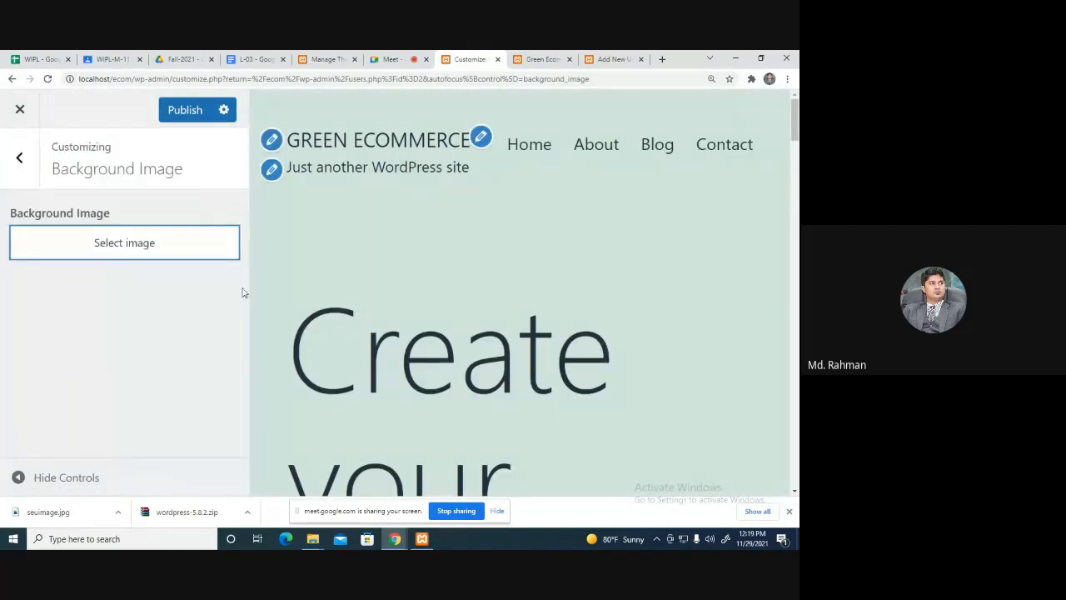
# Upload the blue h2 - Copy.jpg from Downloads as the background image.
pyautogui.click(148, 242)
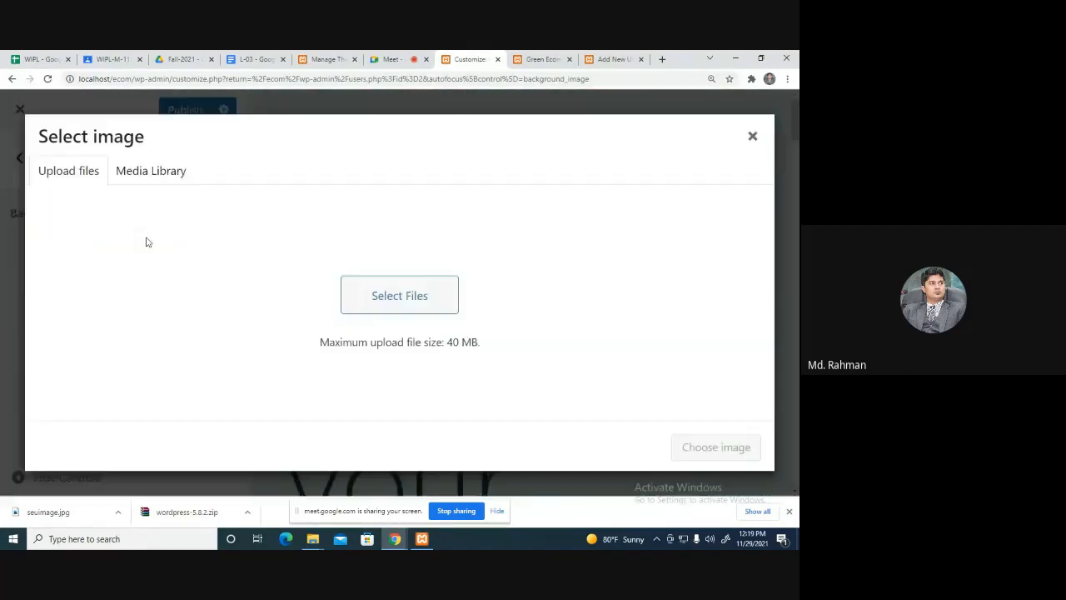
pyautogui.click(418, 350)
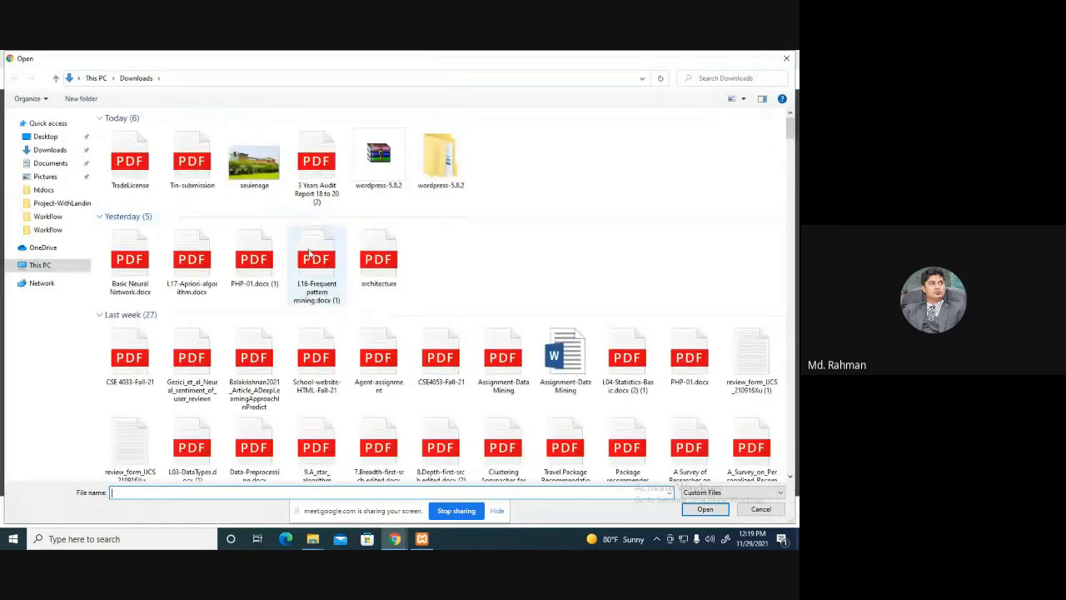
pyautogui.scroll(-2, 276, 196)
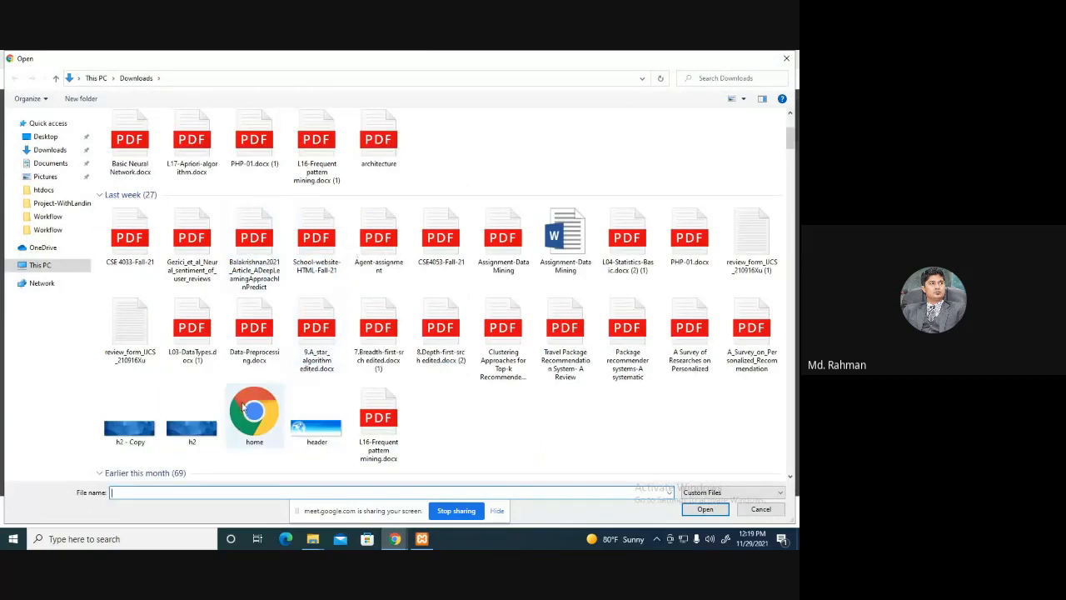
pyautogui.doubleClick(129, 435)
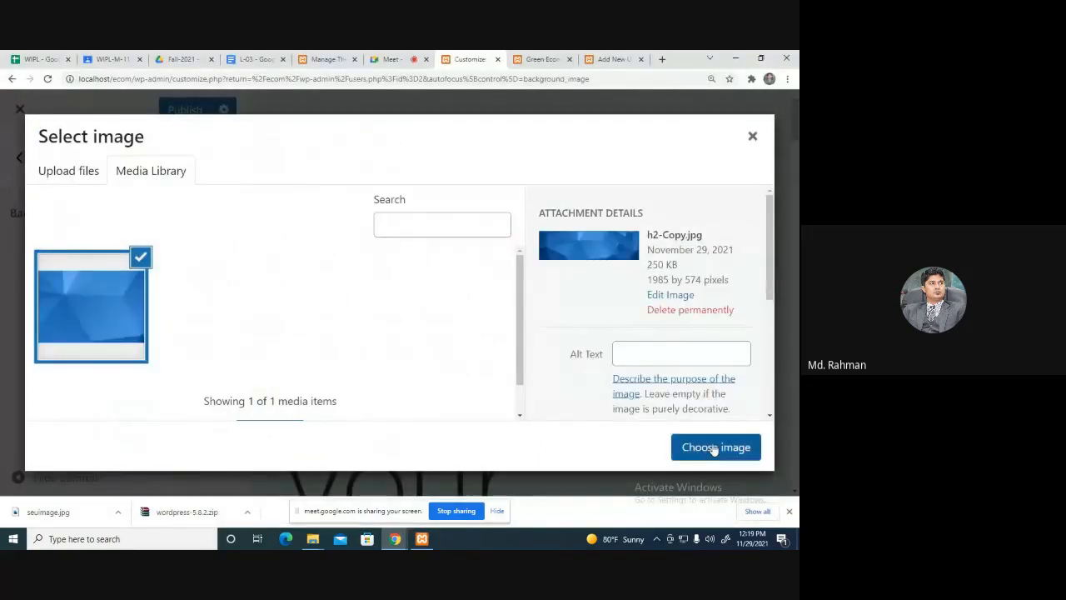
pyautogui.click(714, 448)
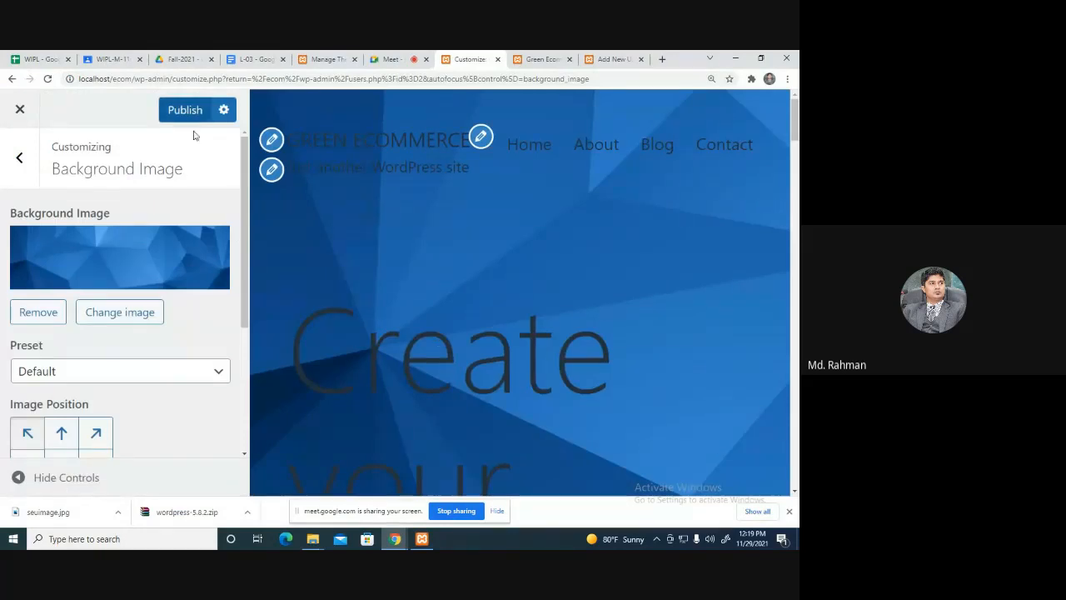
pyautogui.scroll(-3, 140, 351)
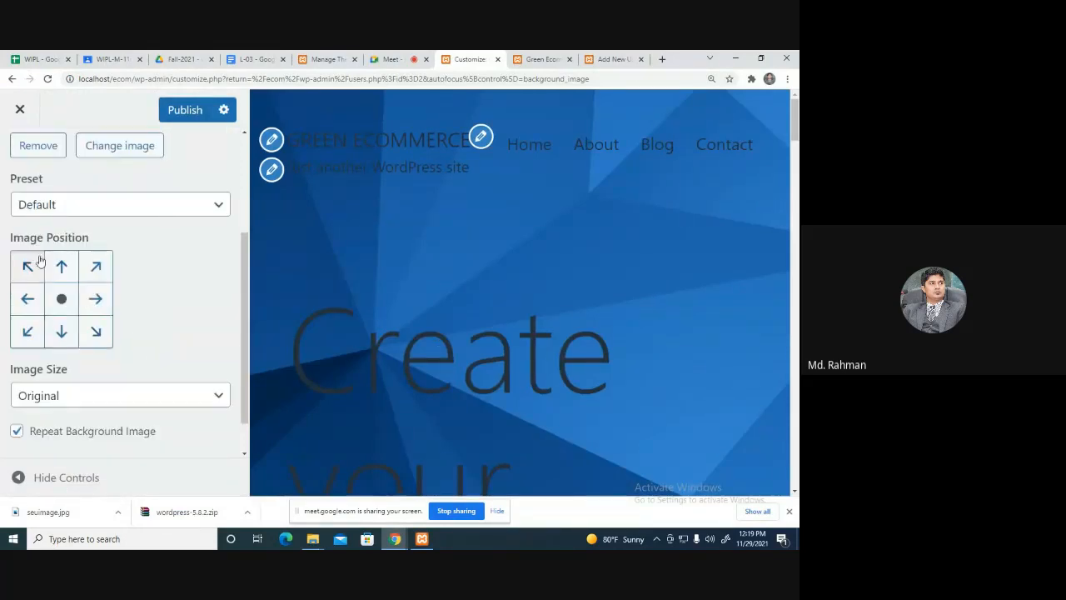
pyautogui.scroll(-1, 125, 345)
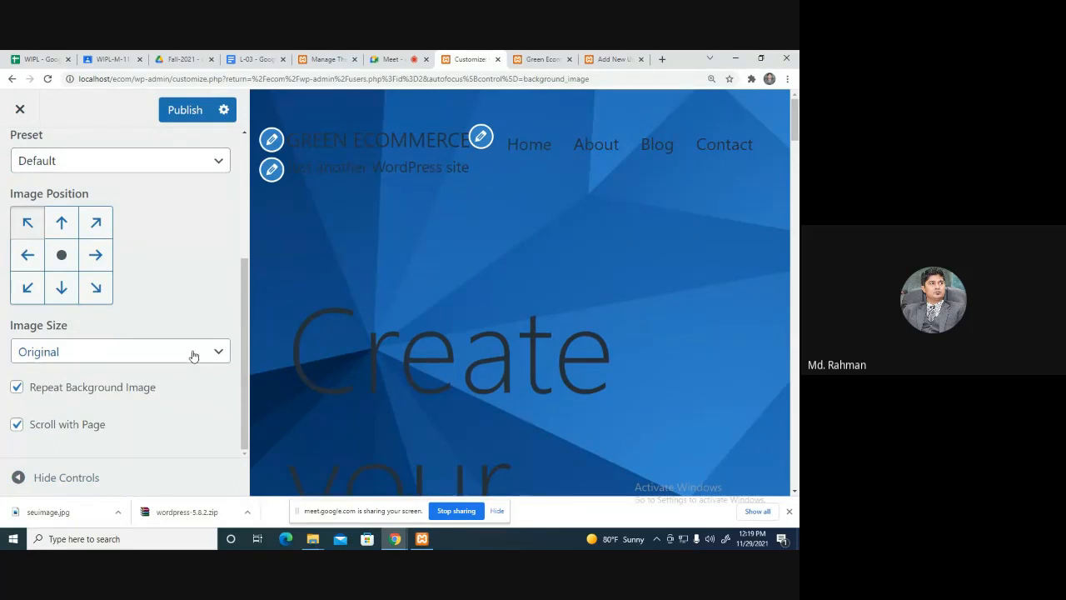
# Publish the blue background image and close the Add New User tab.
pyautogui.click(182, 114)
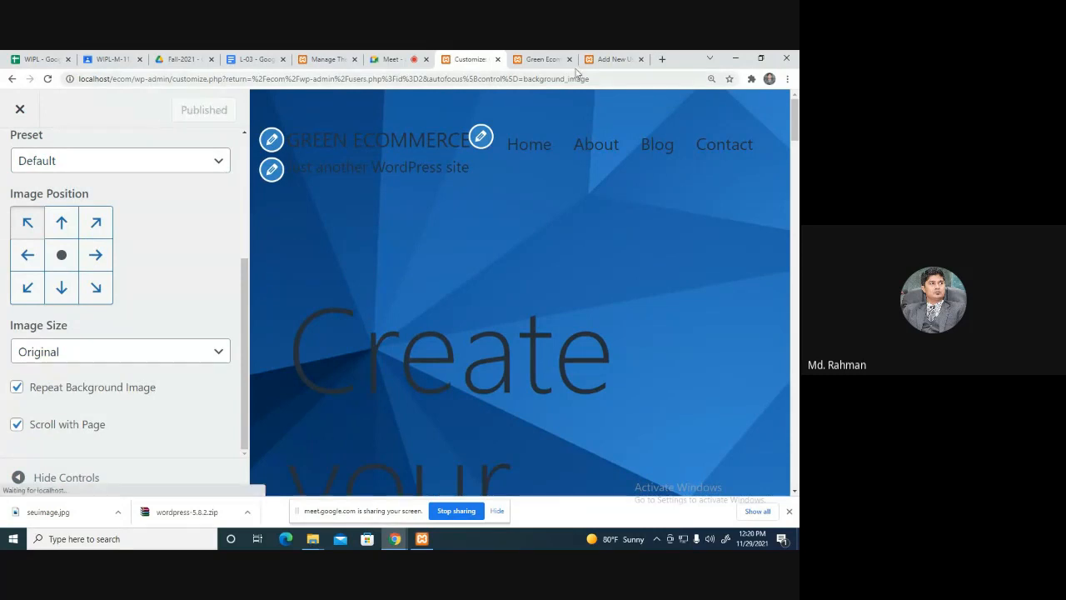
pyautogui.click(615, 59)
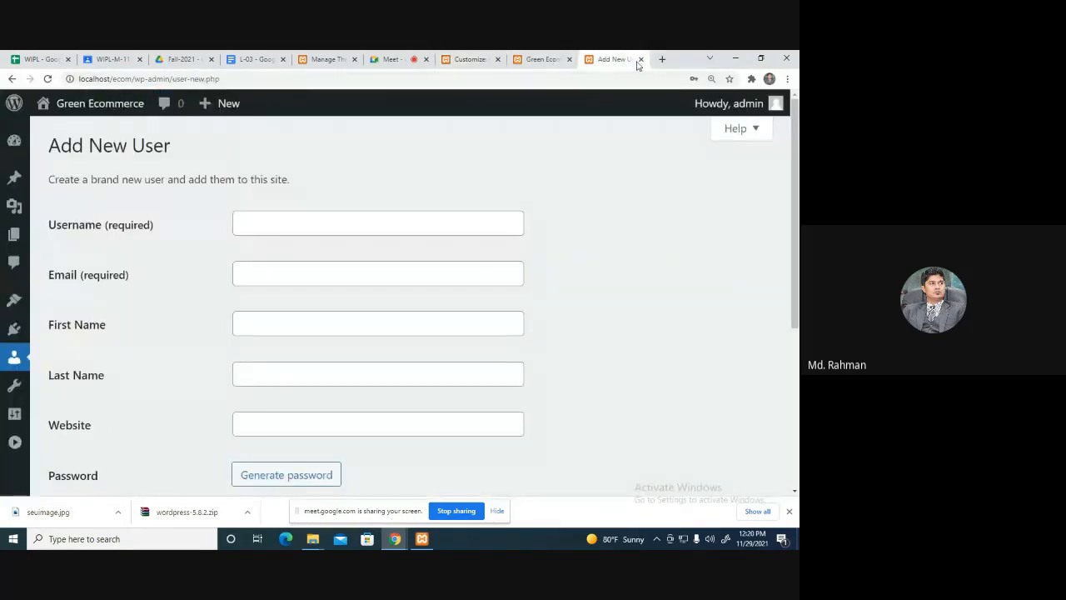
pyautogui.click(641, 59)
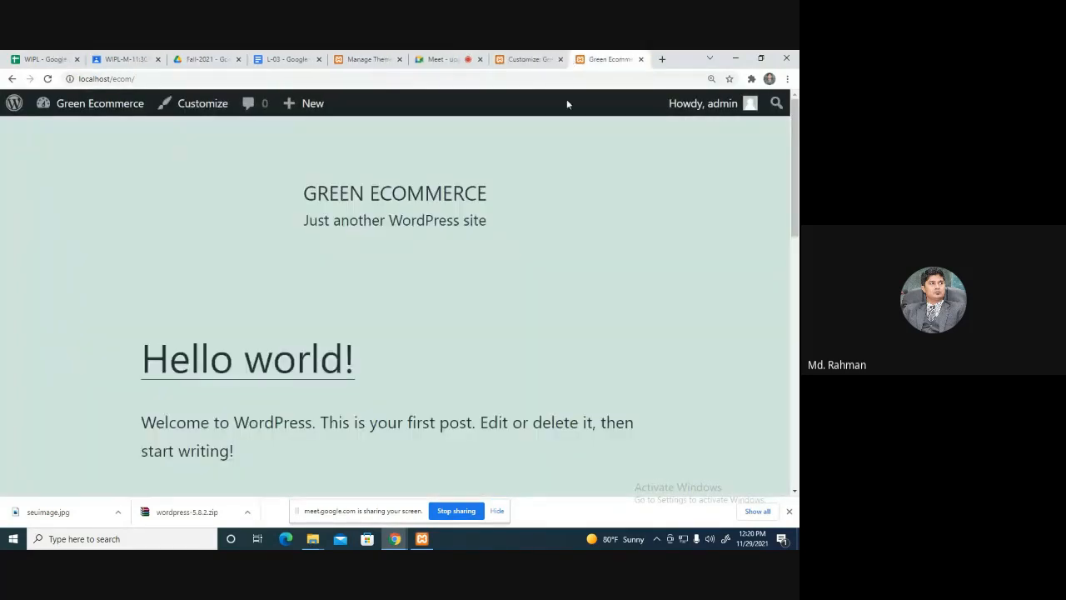
# Reload localhost/ecom/ and scroll through the front page showing the blue background.
pyautogui.click(273, 76)
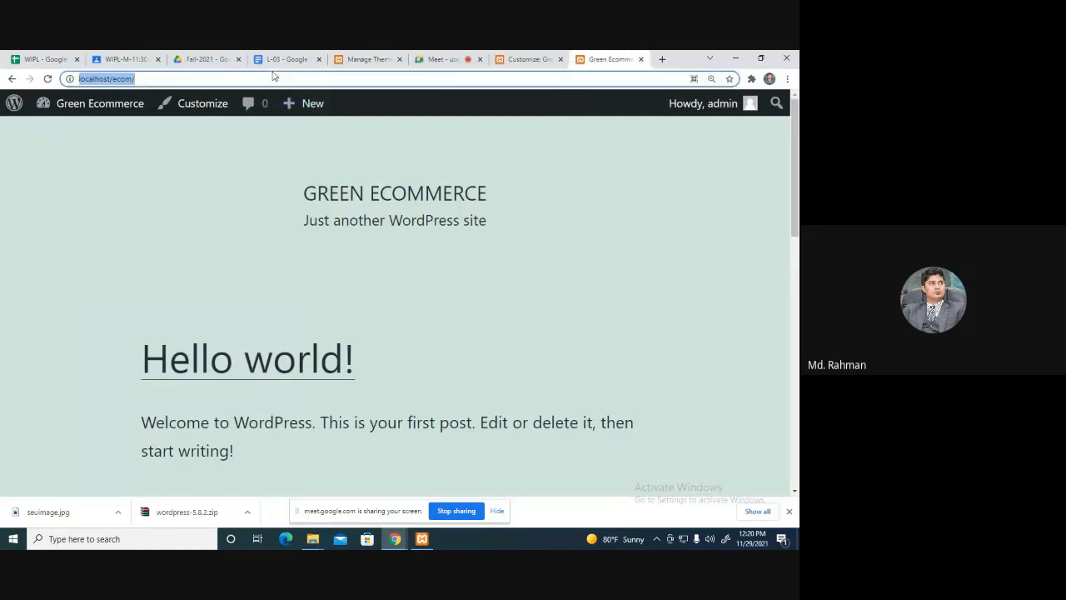
pyautogui.press('Return')
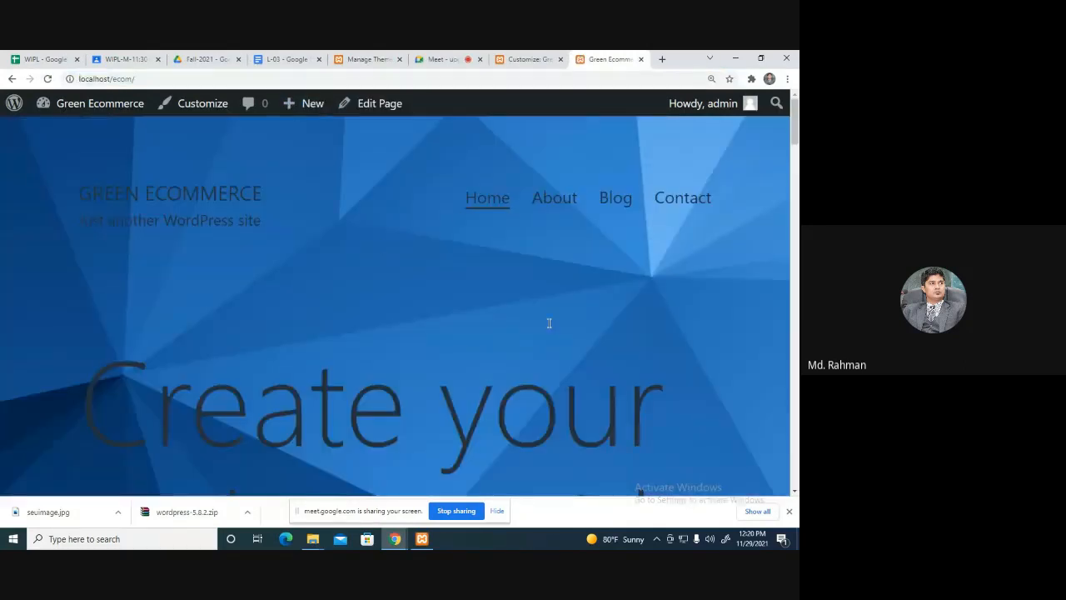
pyautogui.scroll(-10, 560, 323)
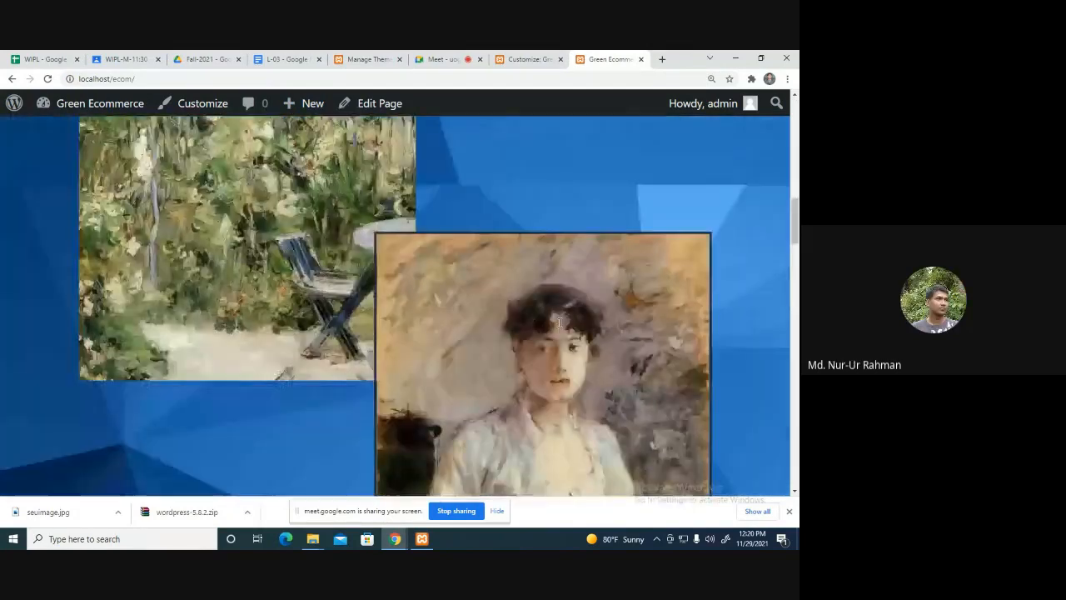
pyautogui.scroll(-15, 560, 323)
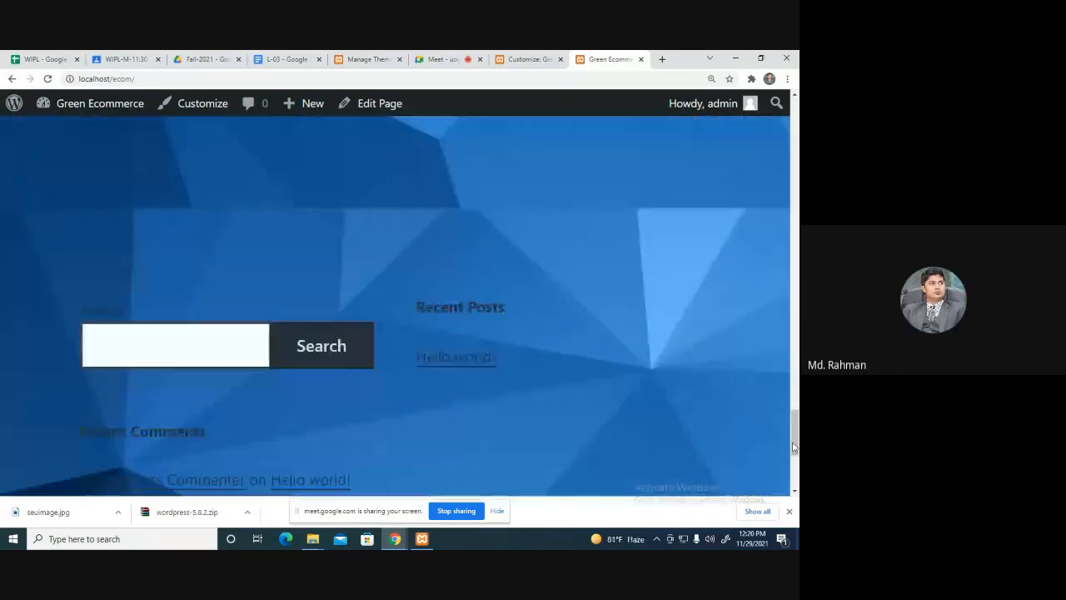
pyautogui.moveTo(793, 448)
pyautogui.mouseDown()
pyautogui.moveTo(793, 475)
pyautogui.moveTo(760, 118)
pyautogui.mouseUp()
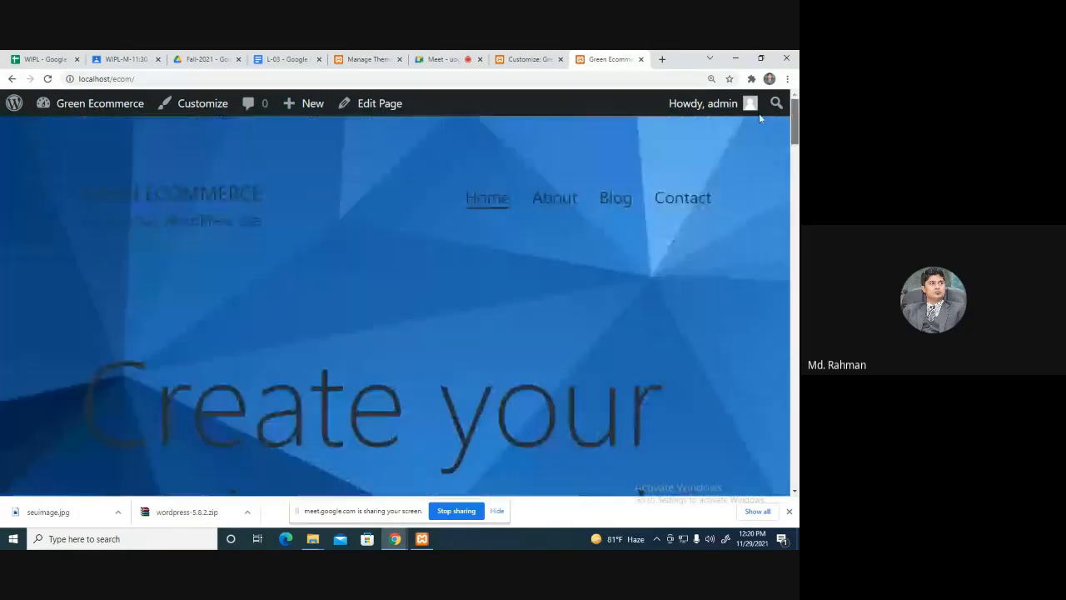
# Set the background image position to centre and publish it.
pyautogui.click(438, 56)
pyautogui.click(526, 59)
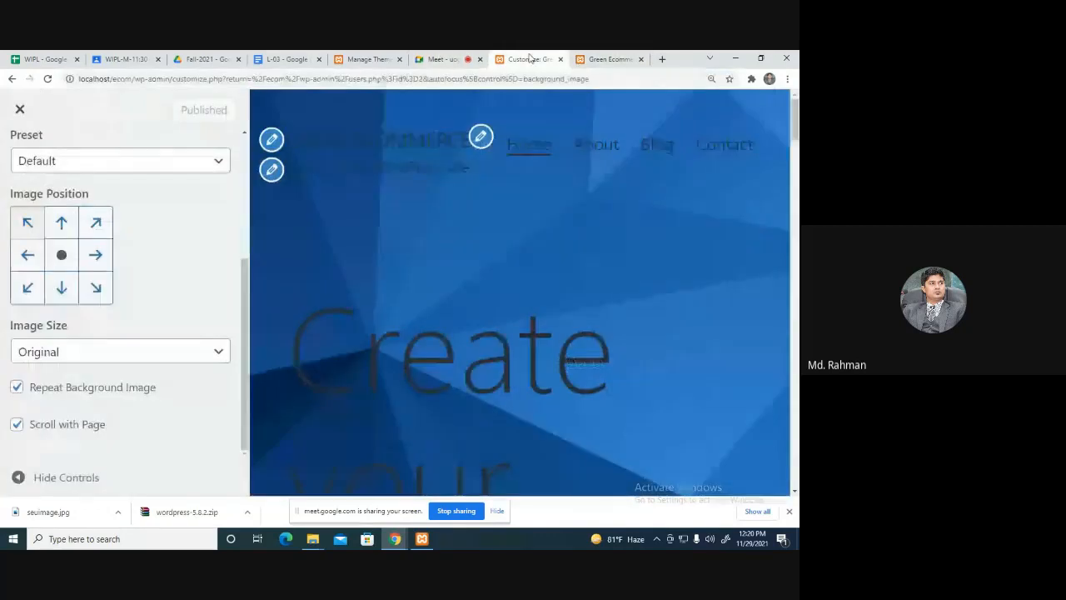
pyautogui.click(61, 255)
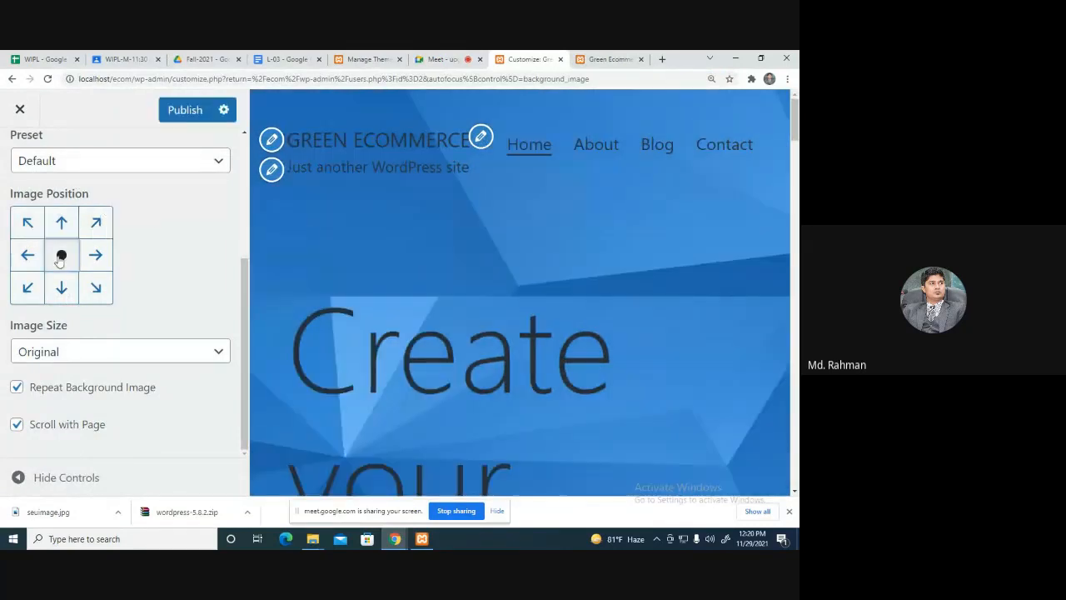
pyautogui.click(185, 109)
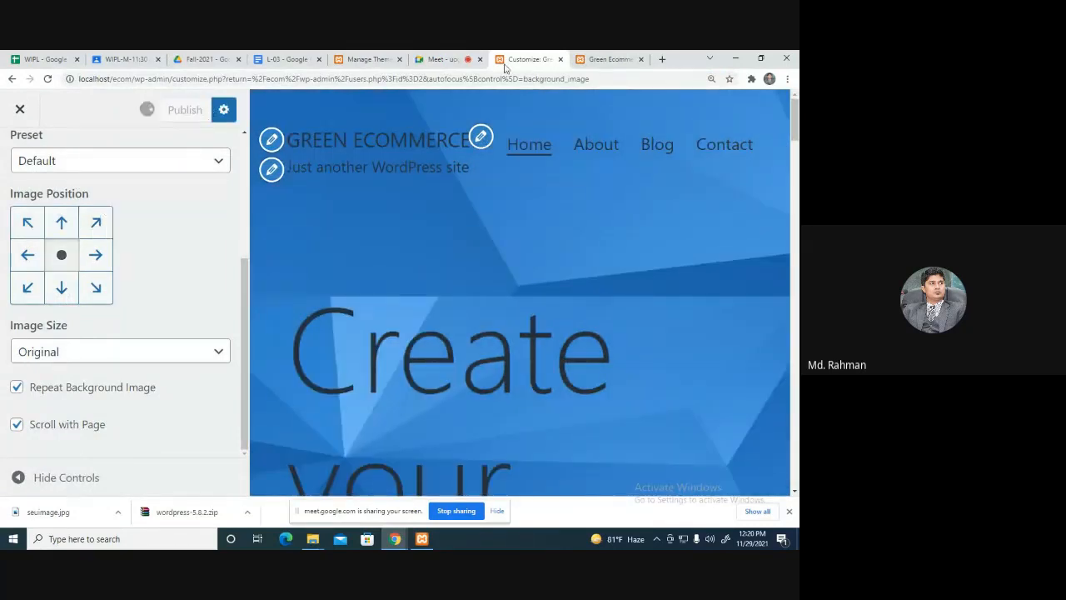
# Reload the live site to check the centred background.
pyautogui.click(587, 59)
pyautogui.click(444, 85)
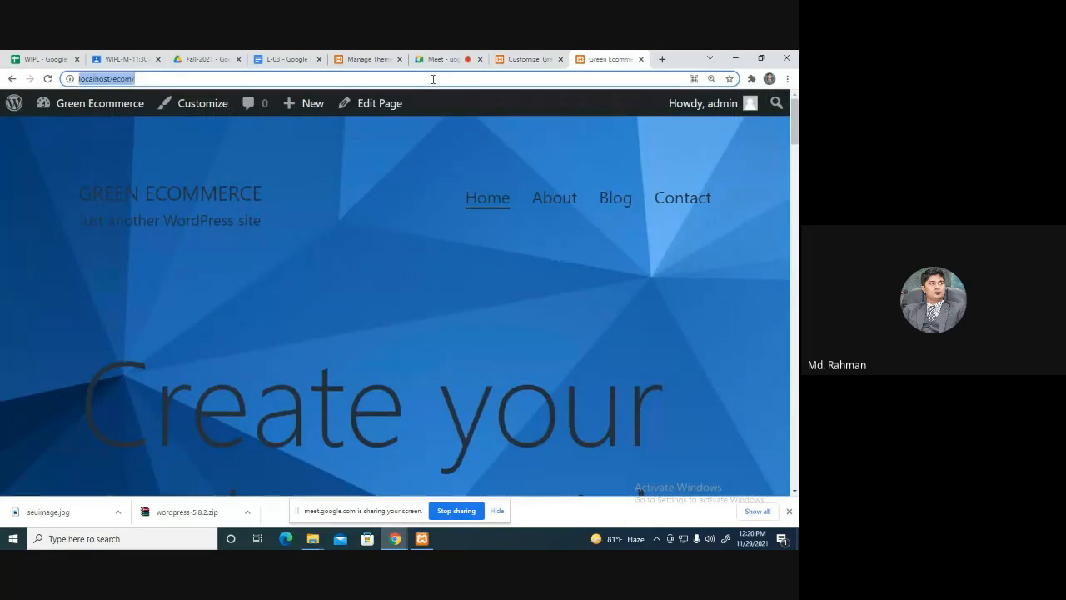
pyautogui.press('Return')
pyautogui.moveTo(795, 140); pyautogui.dragTo(797, 480)
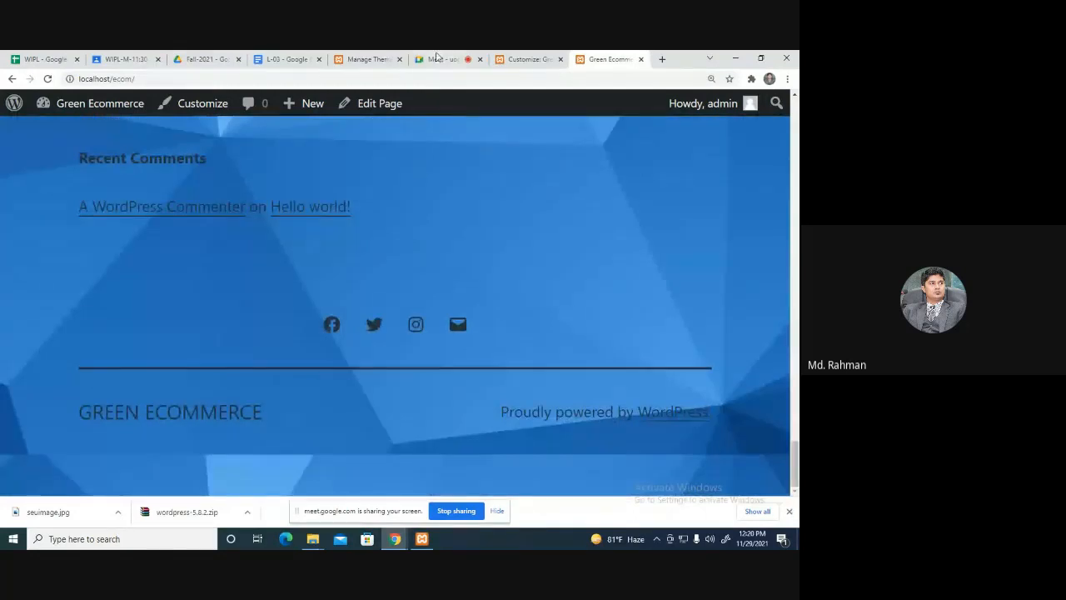
# Align the background image to top centre and publish it.
pyautogui.click(437, 58)
pyautogui.click(525, 59)
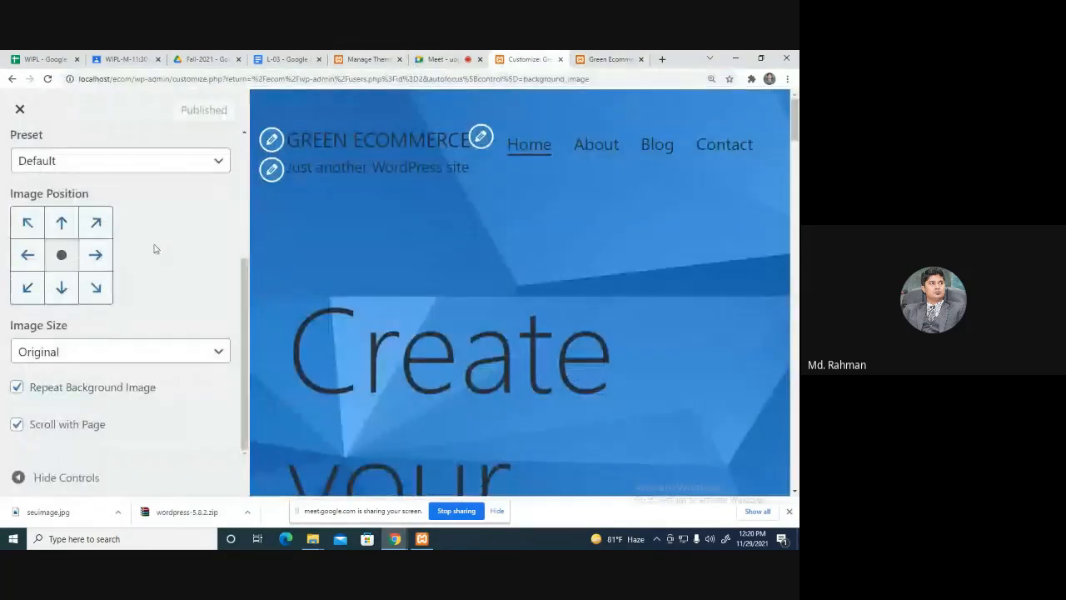
pyautogui.click(61, 222)
pyautogui.click(176, 110)
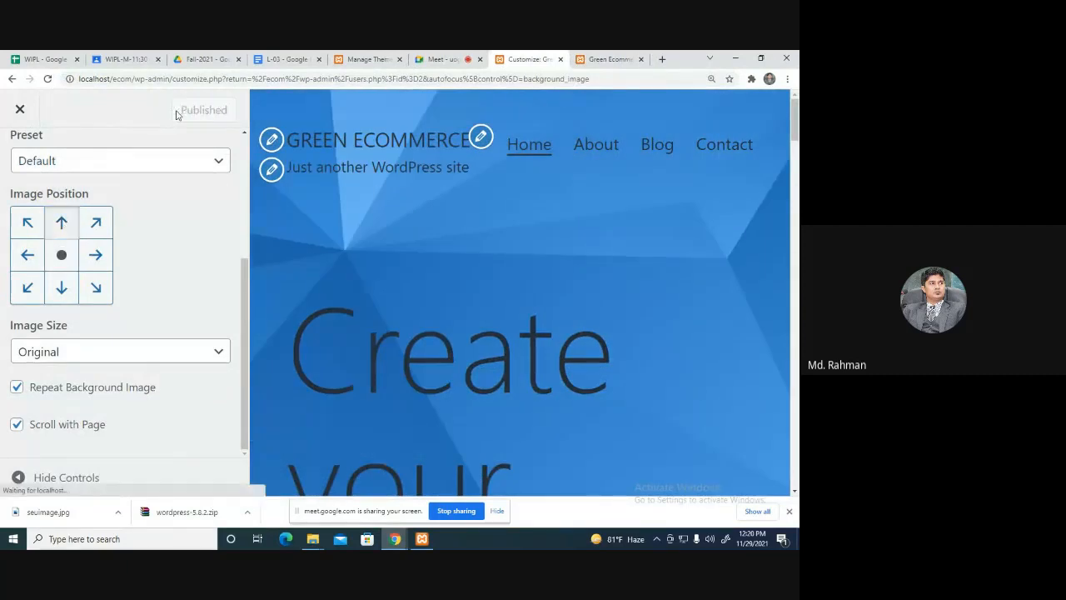
# Reload the live site to check the top-centred background, then return to the background settings.
pyautogui.click(611, 79)
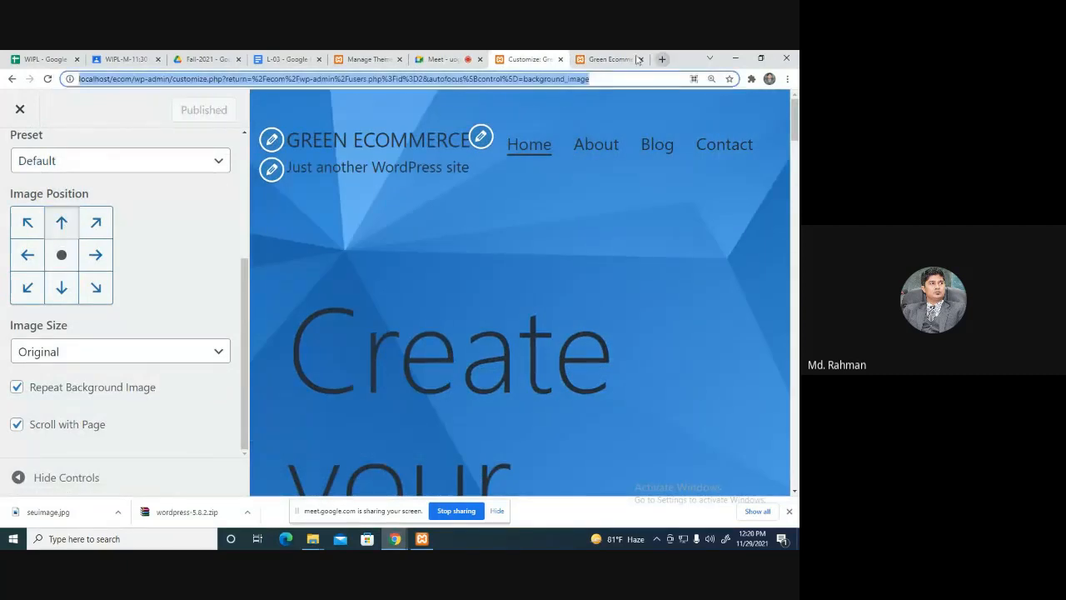
pyautogui.click(621, 60)
pyautogui.click(537, 76)
pyautogui.press('Return')
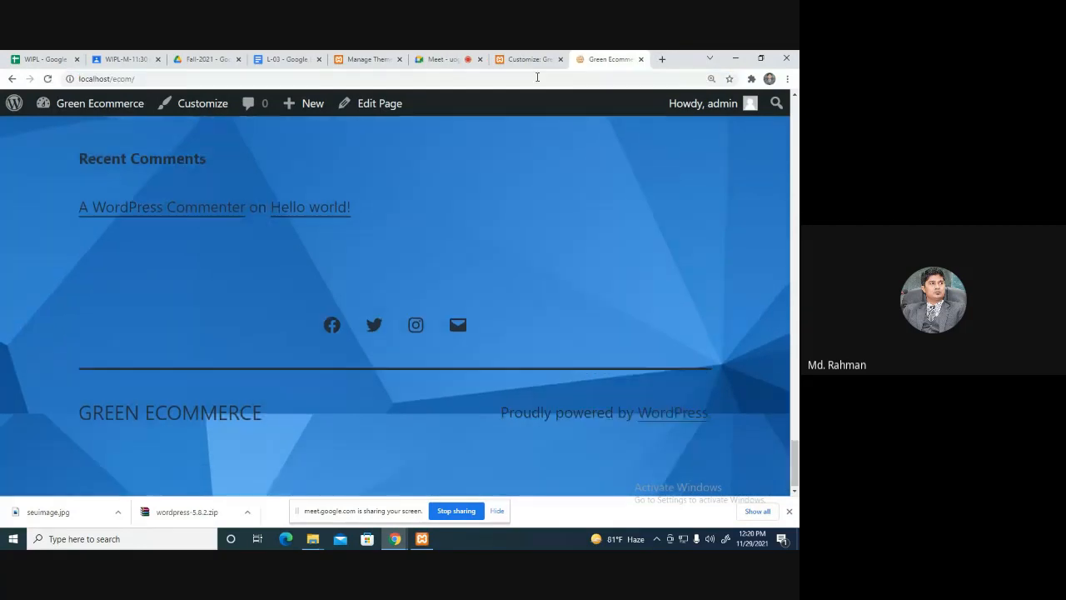
pyautogui.scroll(5, 711, 314)
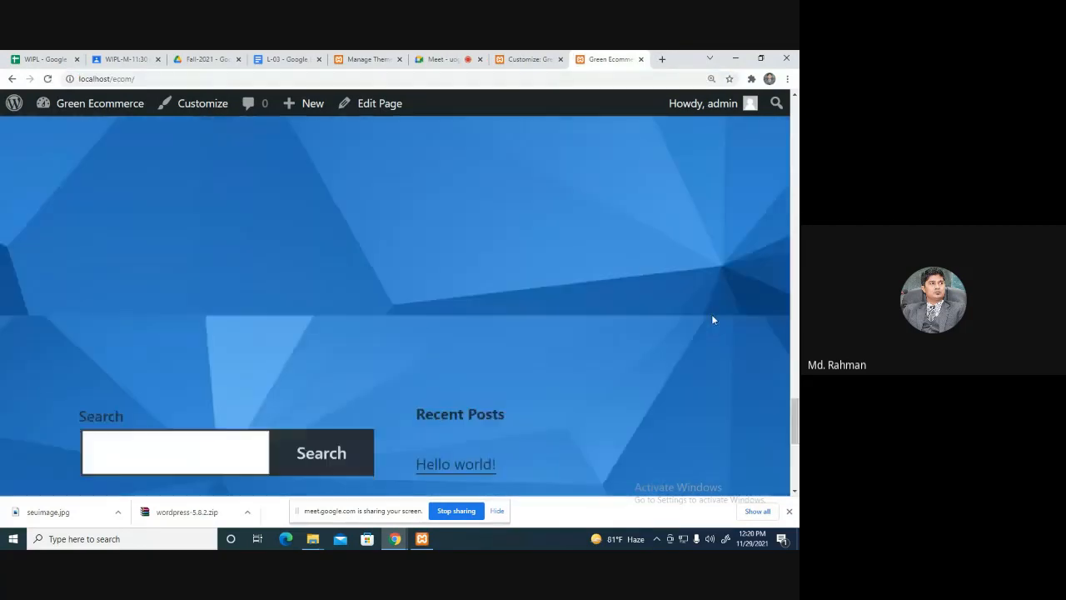
pyautogui.scroll(10, 712, 318)
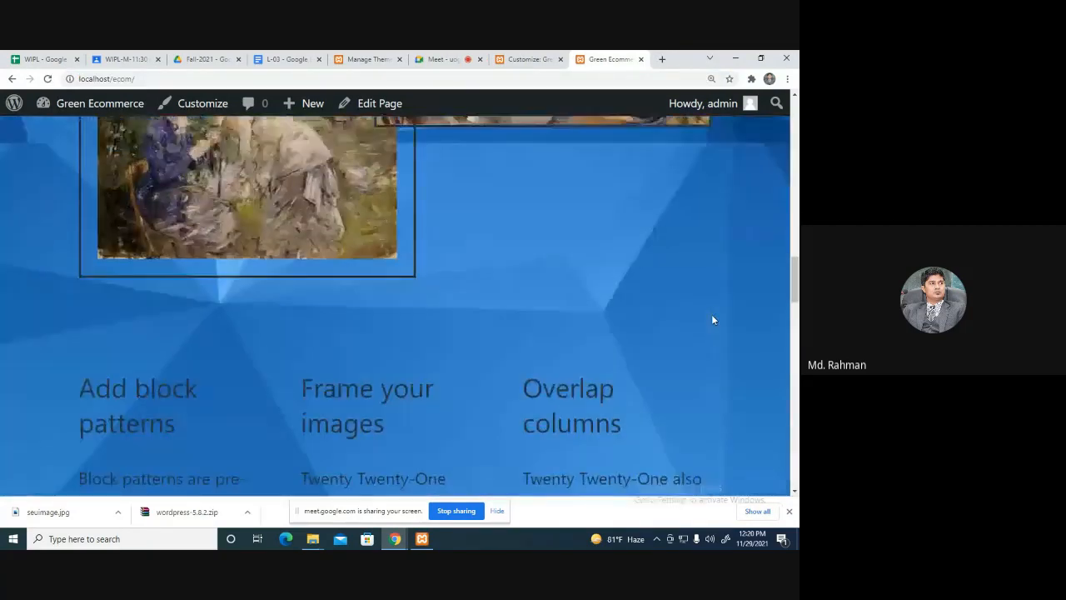
pyautogui.scroll(5, 712, 319)
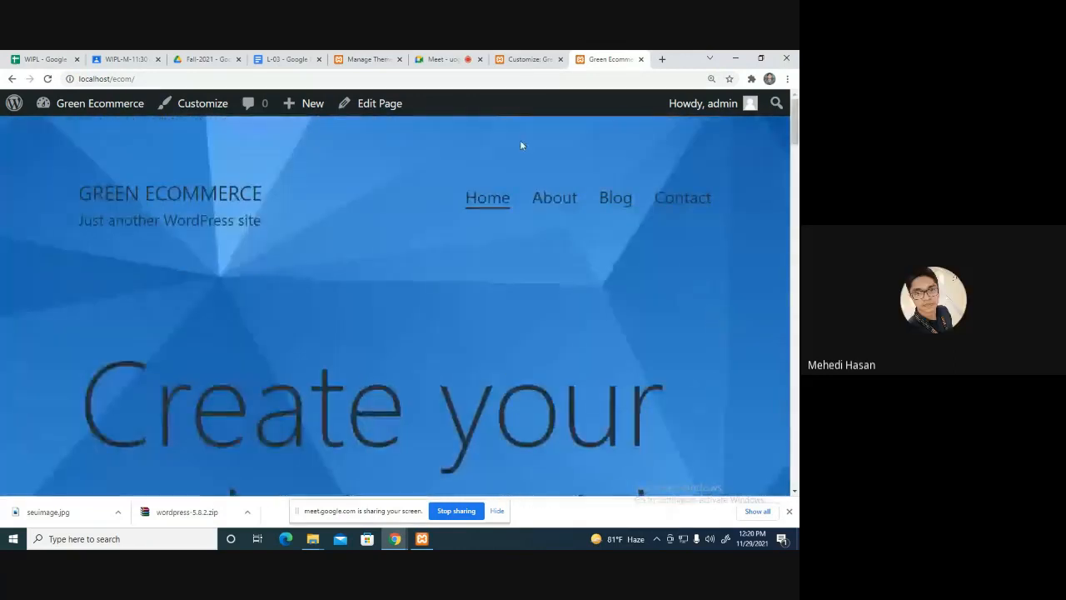
pyautogui.click(526, 58)
pyautogui.scroll(3, 170, 239)
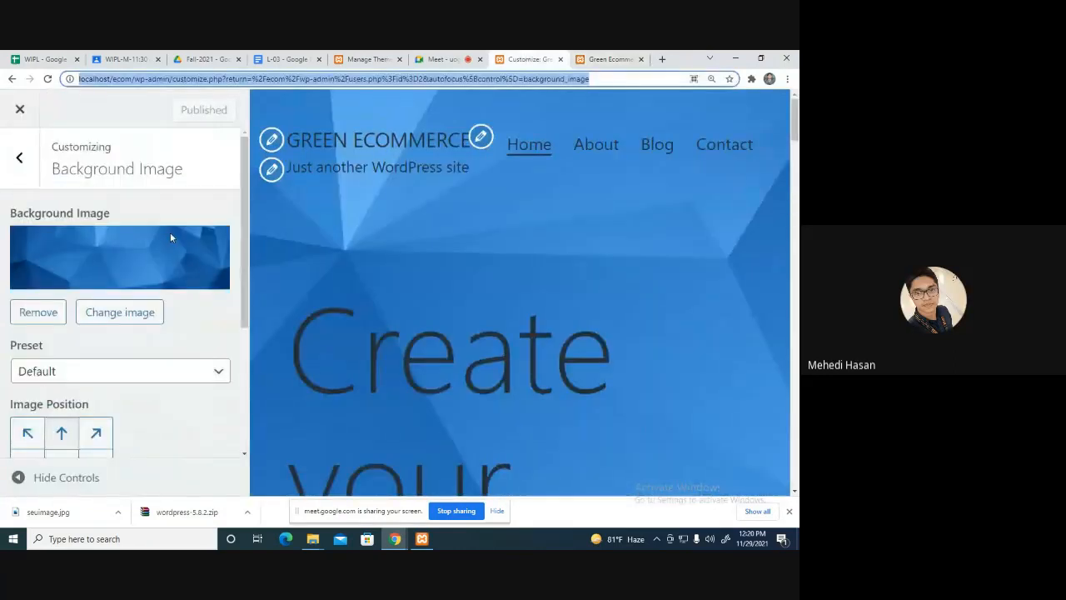
pyautogui.scroll(-3, 152, 341)
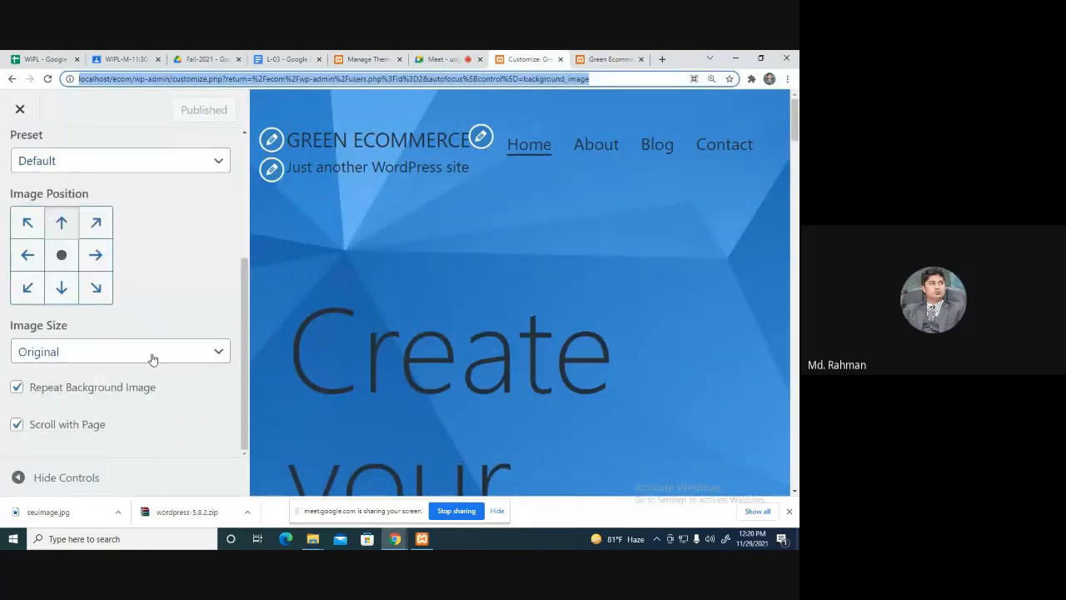
# Turn off Repeat Background Image, publish, and reload the live site to check.
pyautogui.click(15, 389)
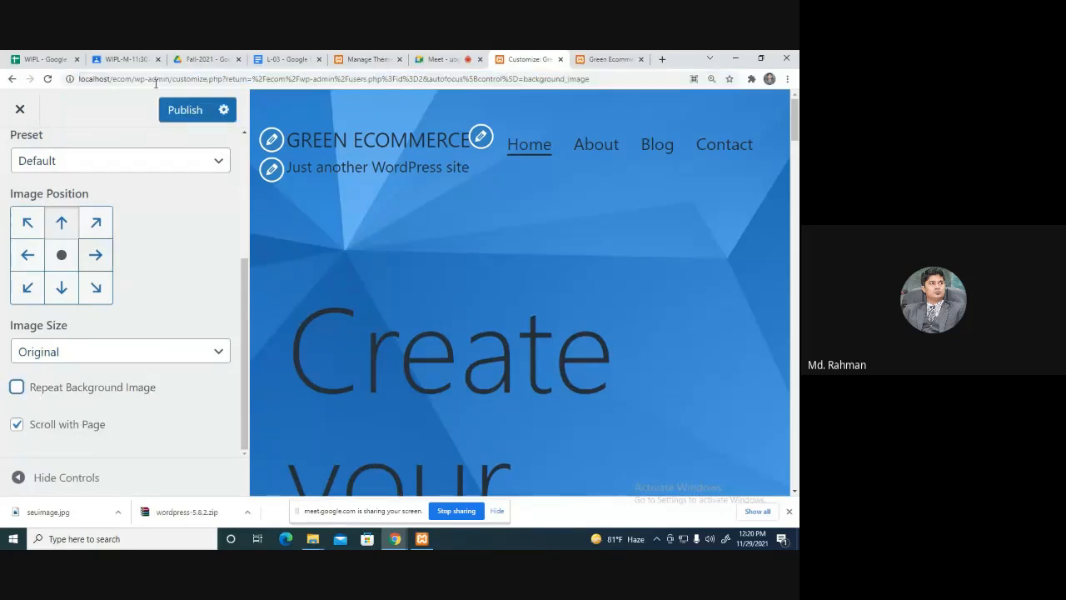
pyautogui.click(176, 113)
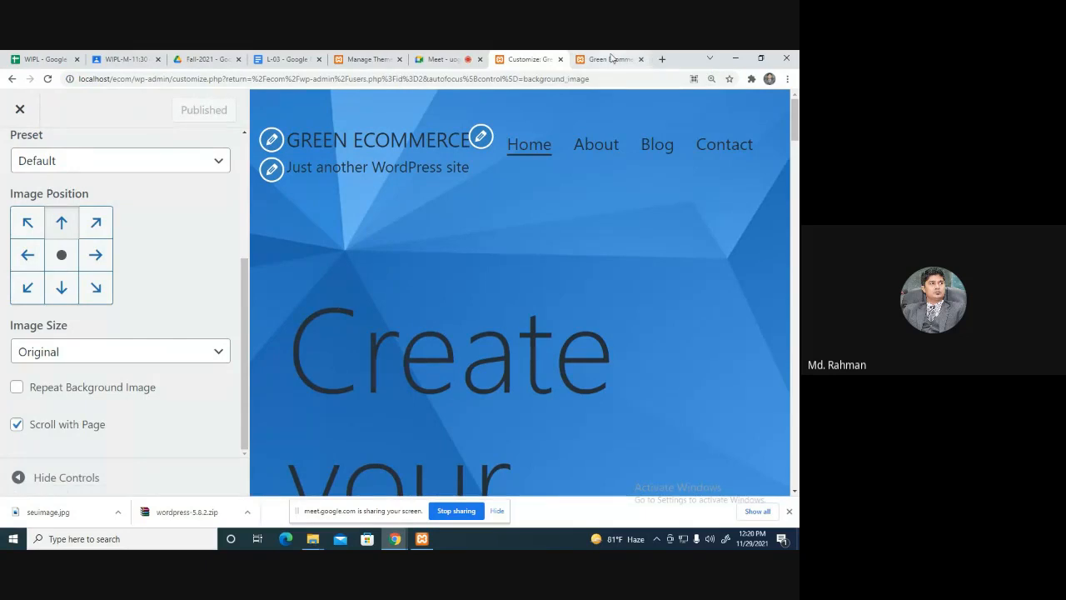
pyautogui.click(608, 59)
pyautogui.click(568, 78)
pyautogui.press('Return')
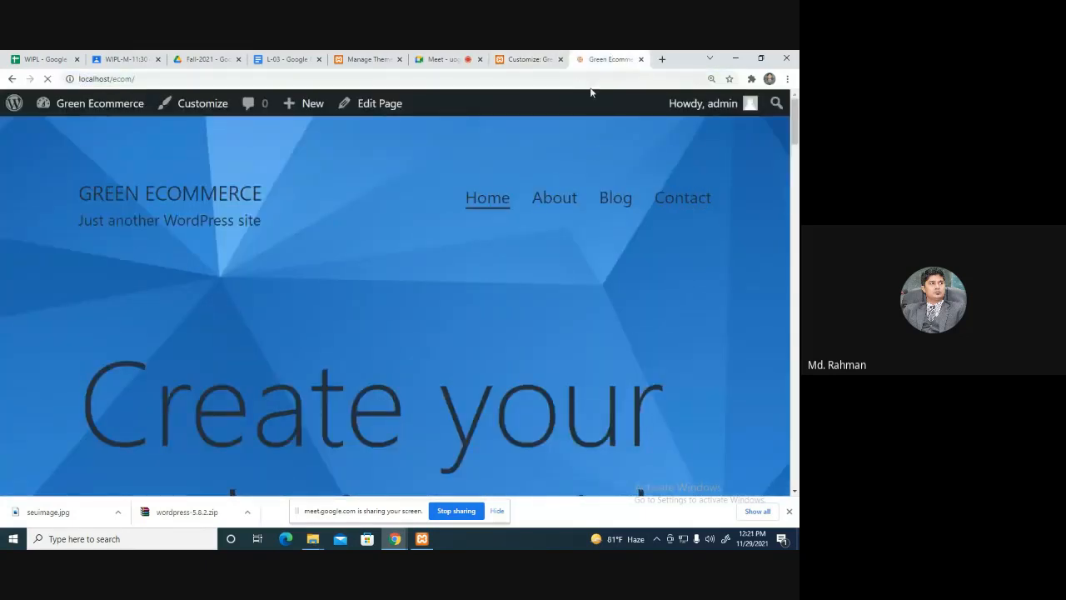
pyautogui.moveTo(795, 137)
pyautogui.mouseDown()
pyautogui.moveTo(797, 197)
pyautogui.moveTo(797, 108)
pyautogui.moveTo(794, 466)
pyautogui.moveTo(795, 133)
pyautogui.mouseUp()
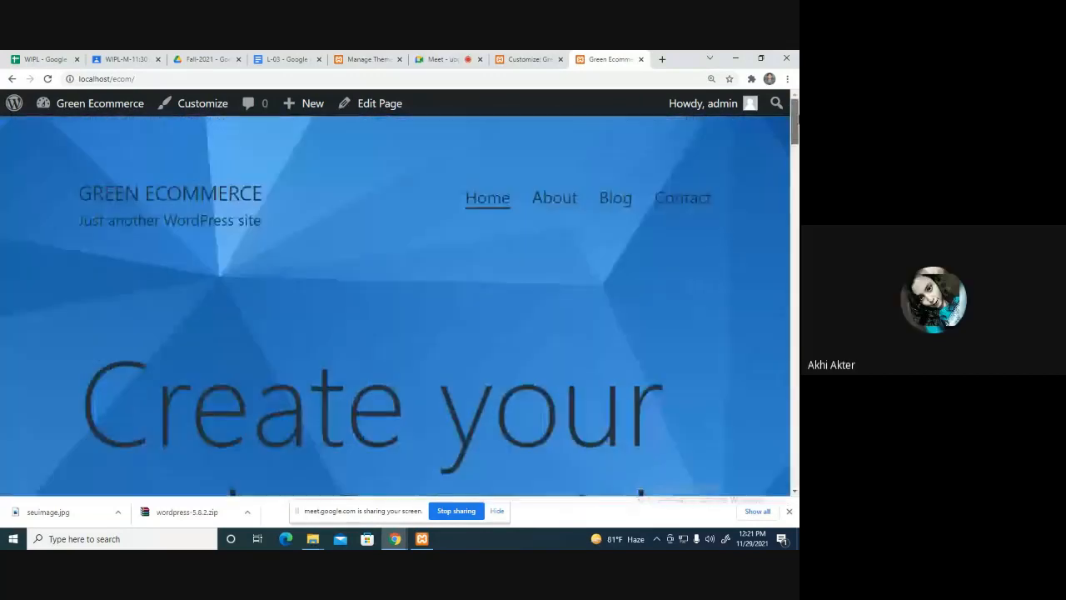
# Toggle Repeat Background Image again, keep Image Size at Original, and publish.
pyautogui.click(504, 58)
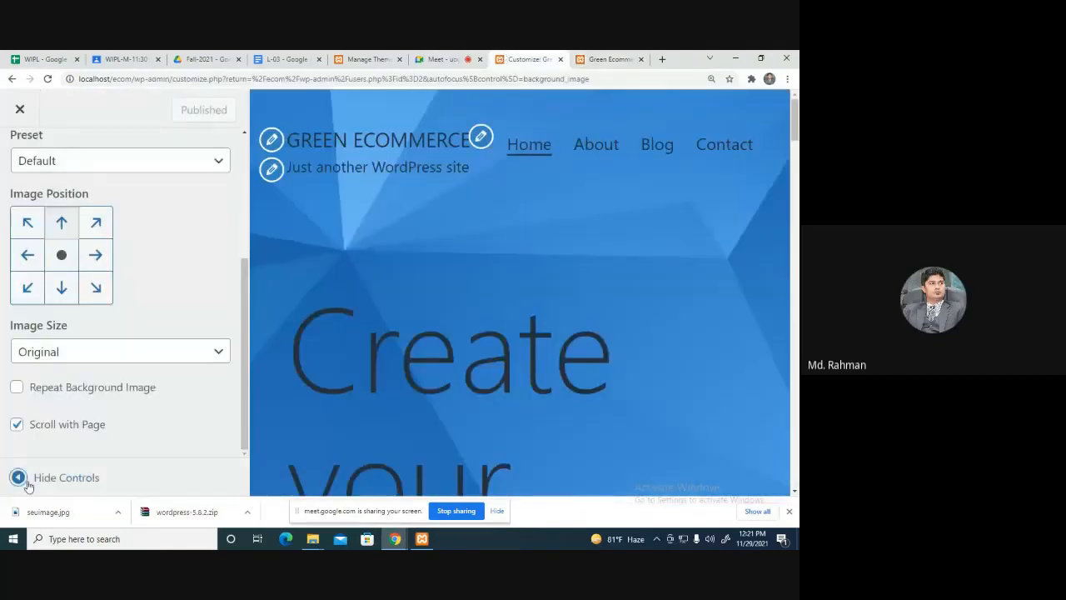
pyautogui.click(17, 388)
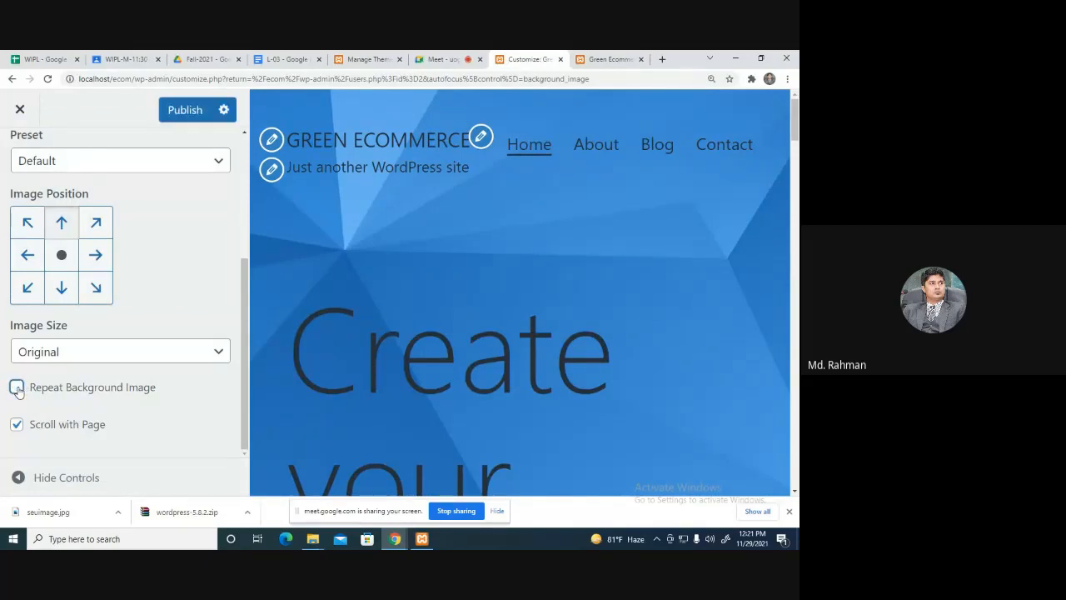
pyautogui.click(78, 359)
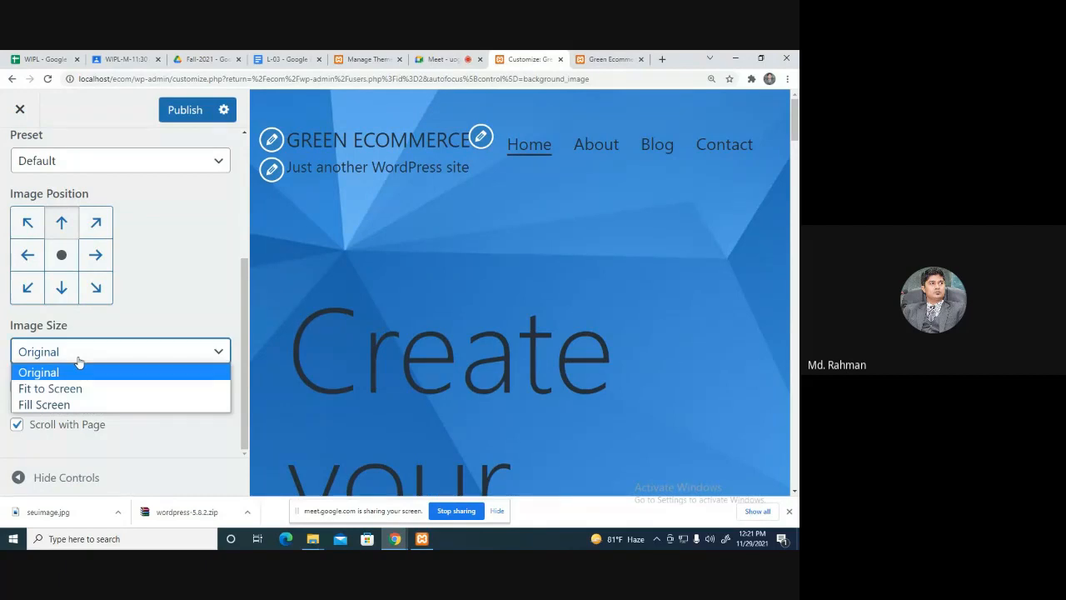
pyautogui.click(78, 360)
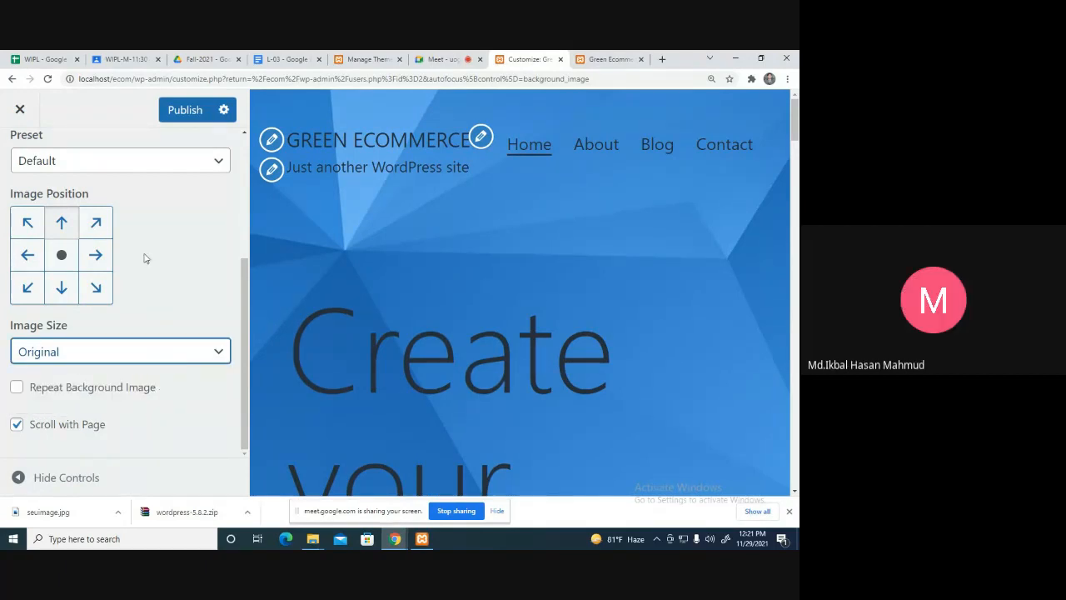
pyautogui.click(185, 109)
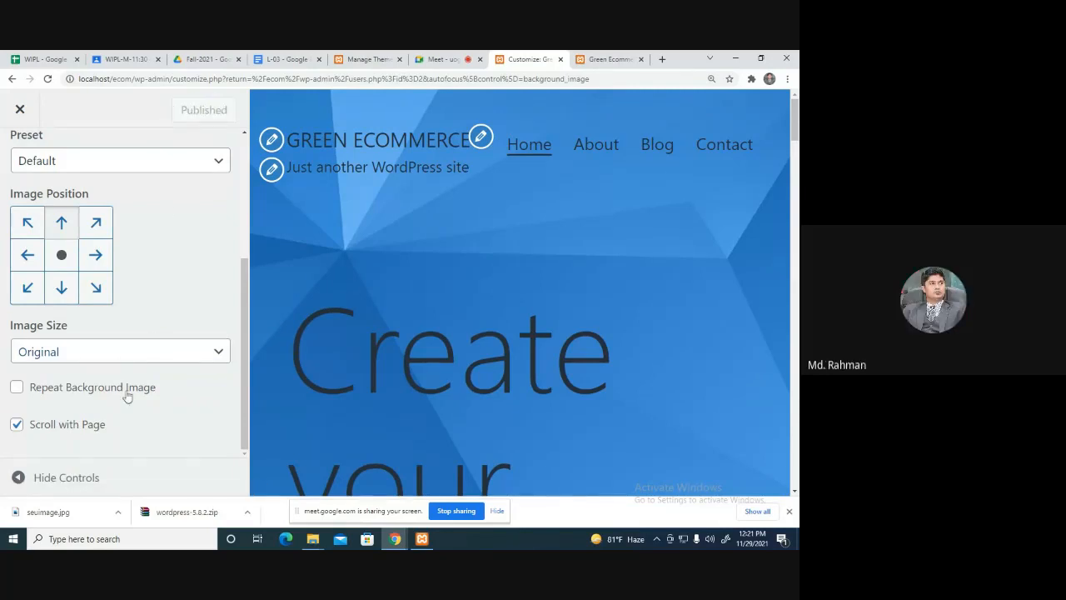
pyautogui.scroll(3, 122, 352)
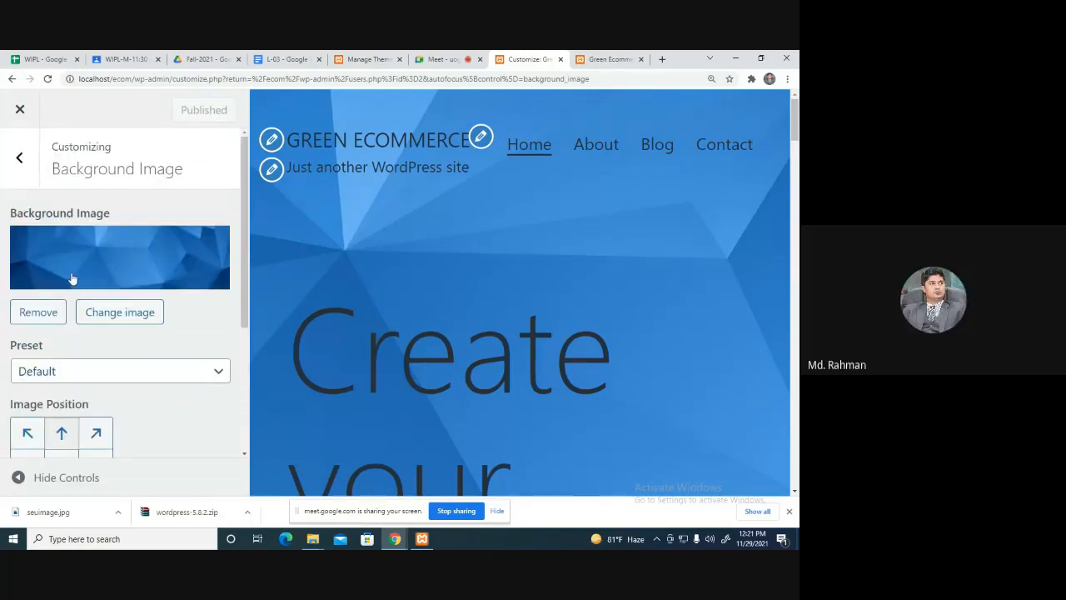
# Remove the blue background image and publish the change.
pyautogui.click(609, 58)
pyautogui.click(523, 59)
pyautogui.click(20, 321)
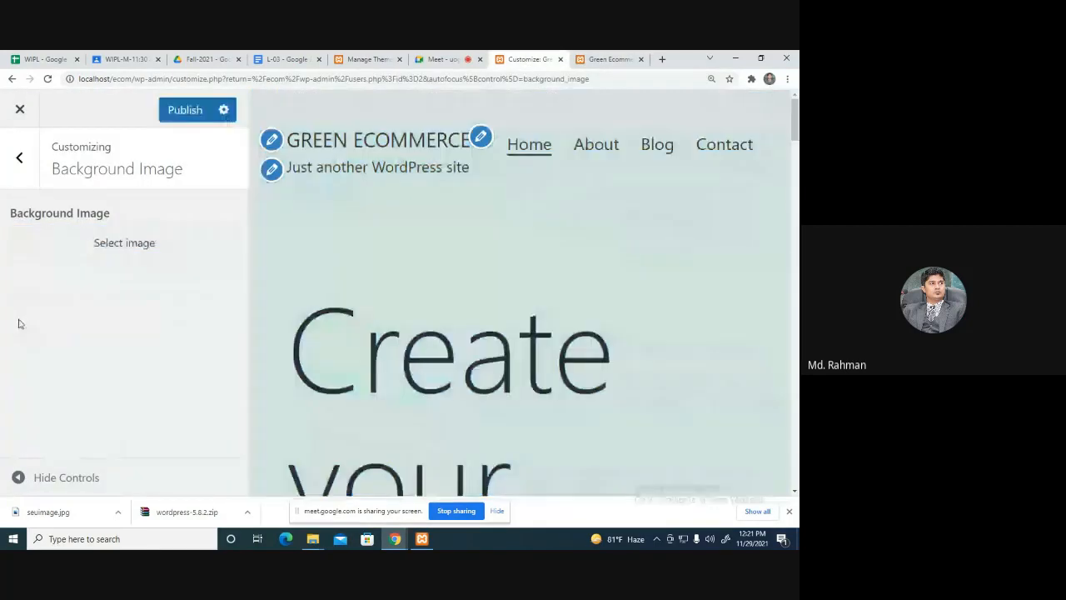
pyautogui.click(194, 109)
# Reload the live site to confirm the plain pale background, then return to the lesson outline.
pyautogui.click(597, 58)
pyautogui.click(546, 79)
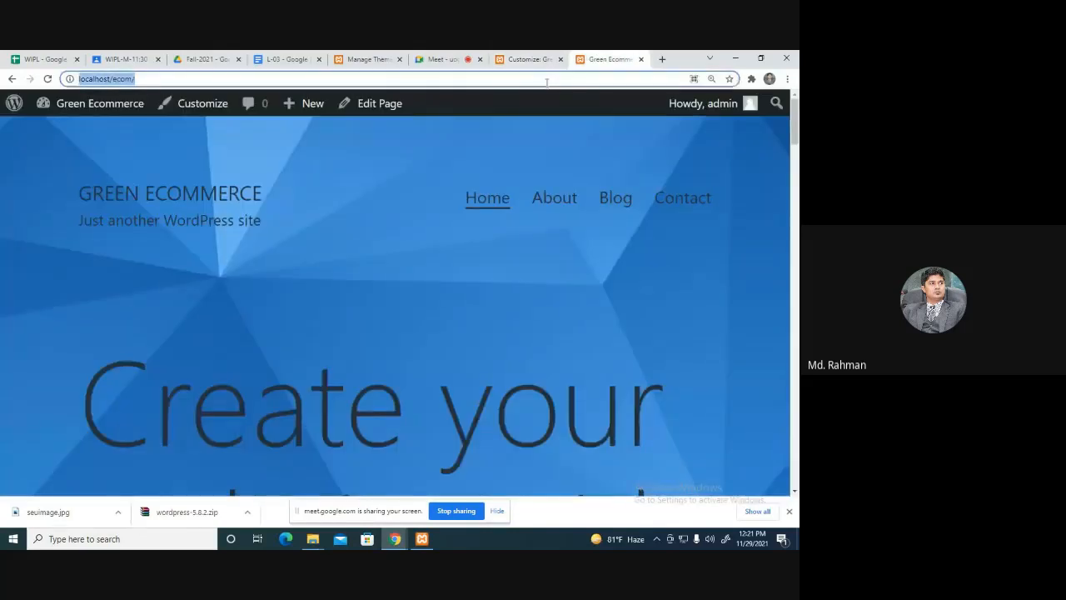
pyautogui.press('Return')
pyautogui.scroll(-4, 583, 330)
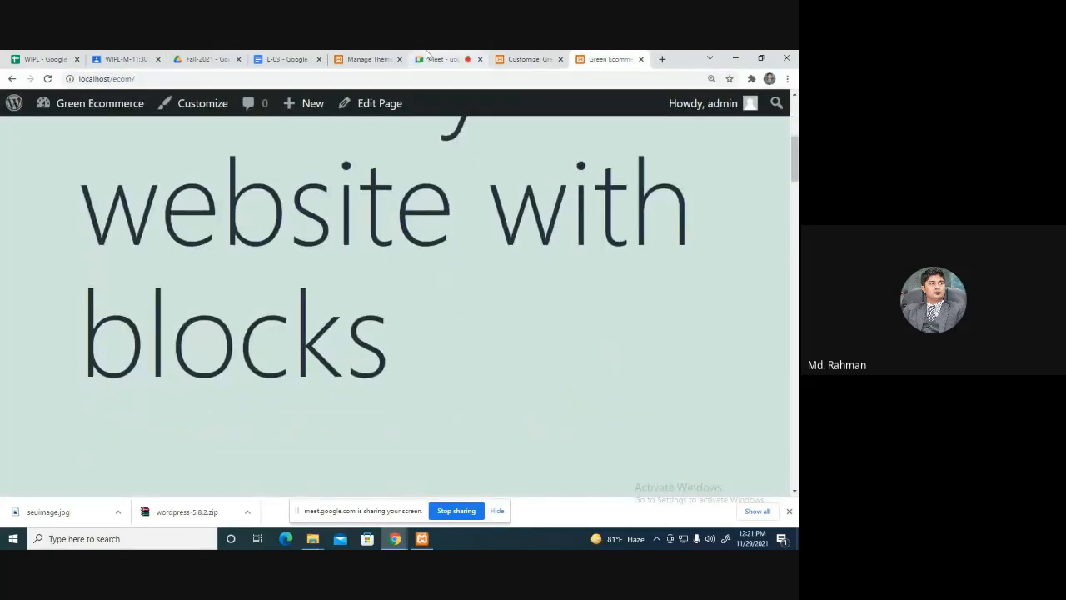
pyautogui.click(284, 58)
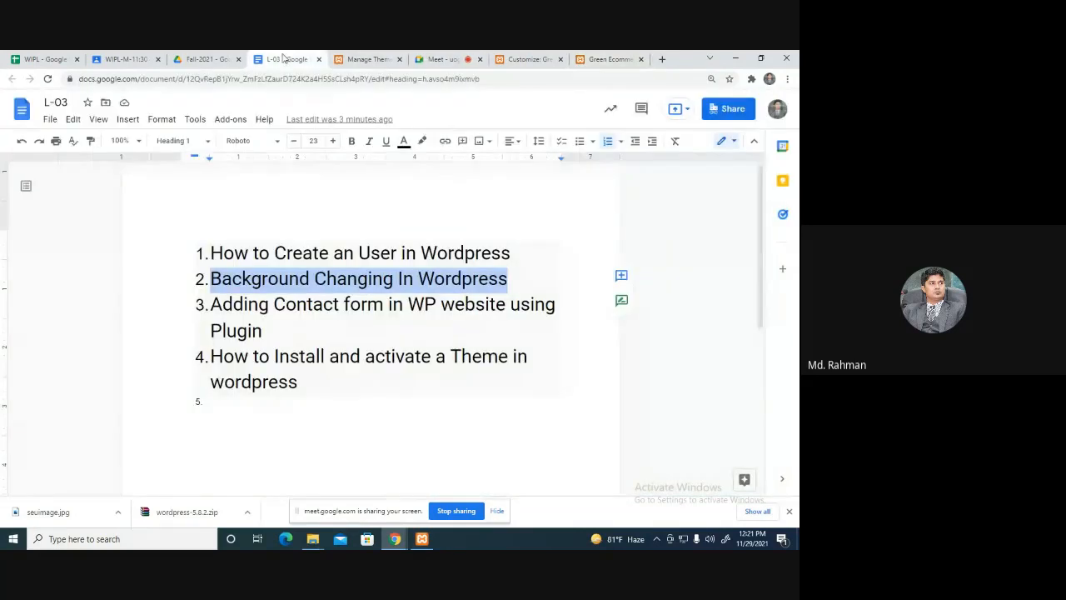
# Highlight topic 3, Adding Contact form using Plugin, then close the Customizer.
pyautogui.moveTo(270, 328); pyautogui.dragTo(210, 313)
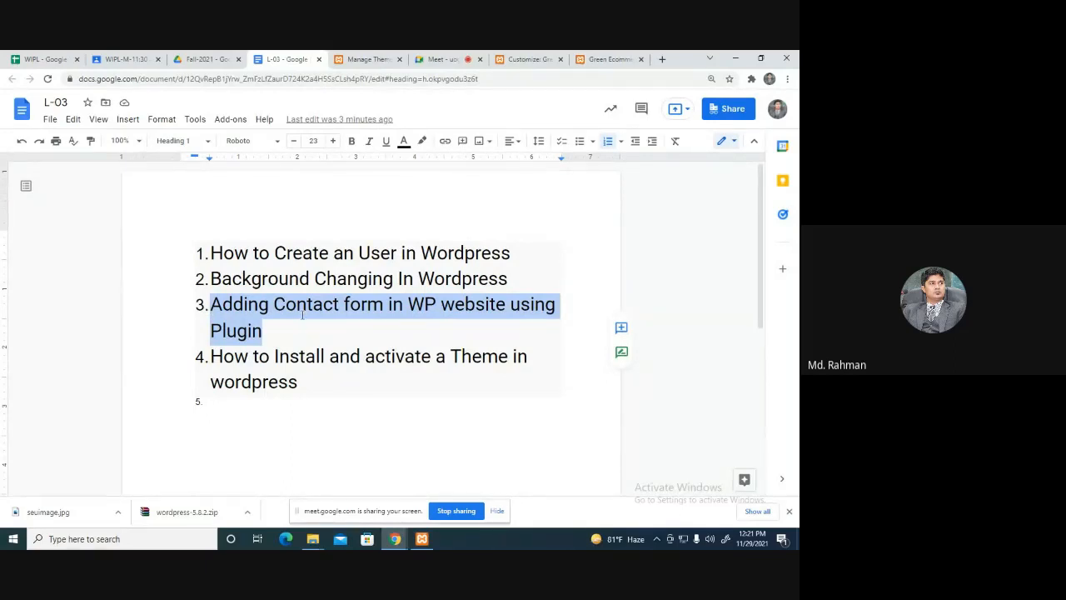
pyautogui.click(530, 60)
pyautogui.click(21, 107)
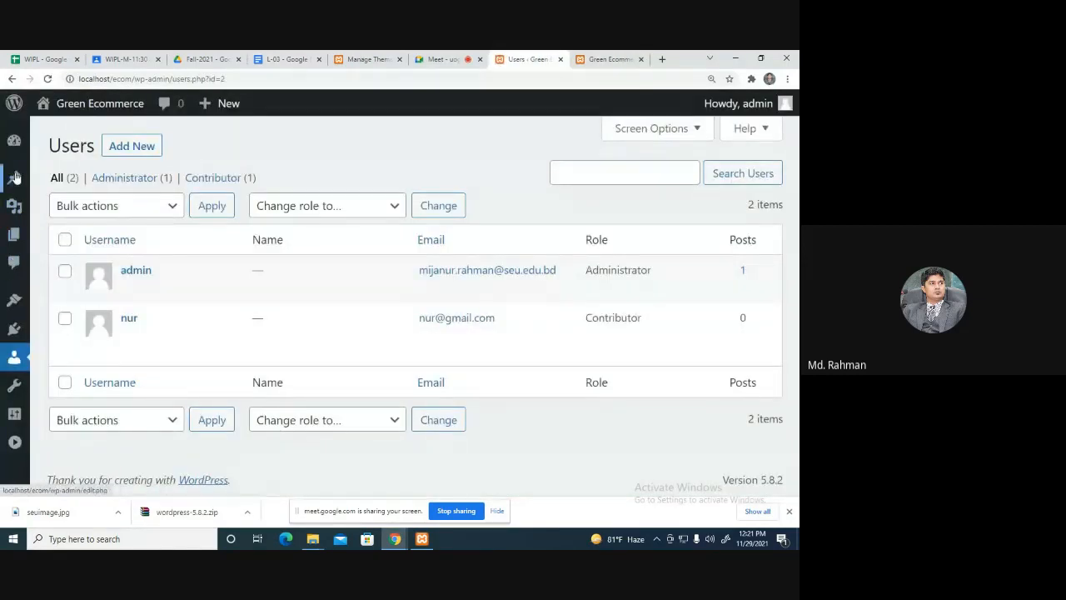
# Go to Plugins > Add New and reveal the Upload Plugin .zip form.
pyautogui.moveTo(17, 208)
pyautogui.moveTo(17, 236)
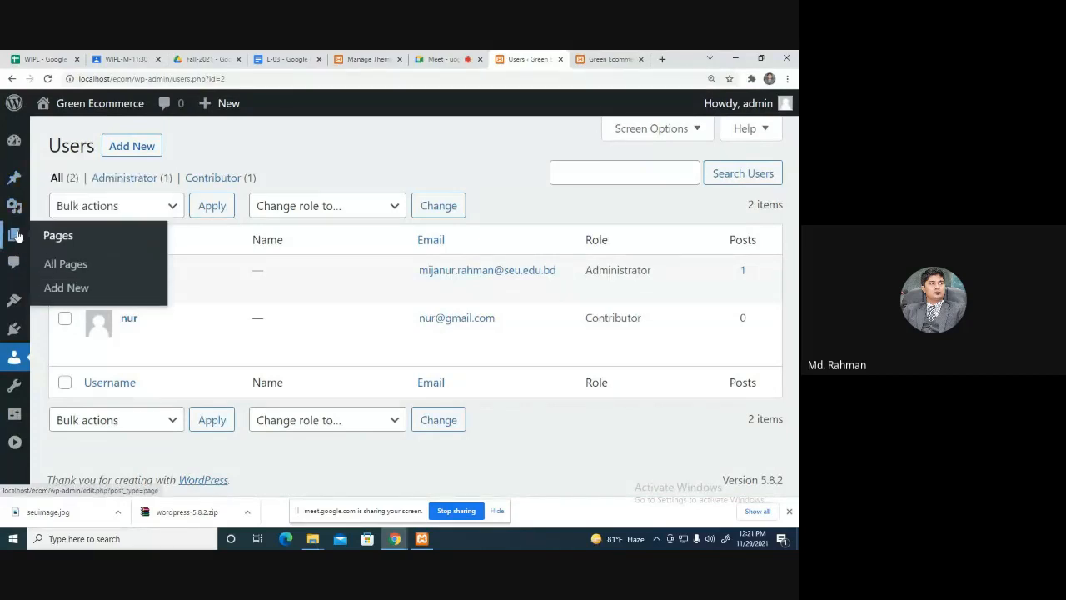
pyautogui.moveTo(17, 341)
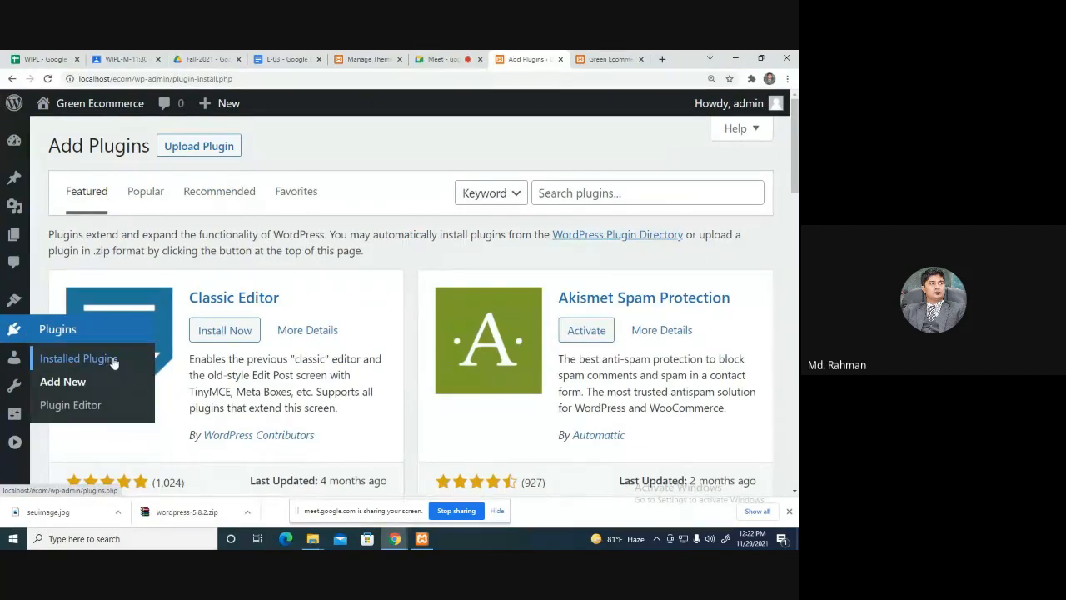
pyautogui.click(199, 149)
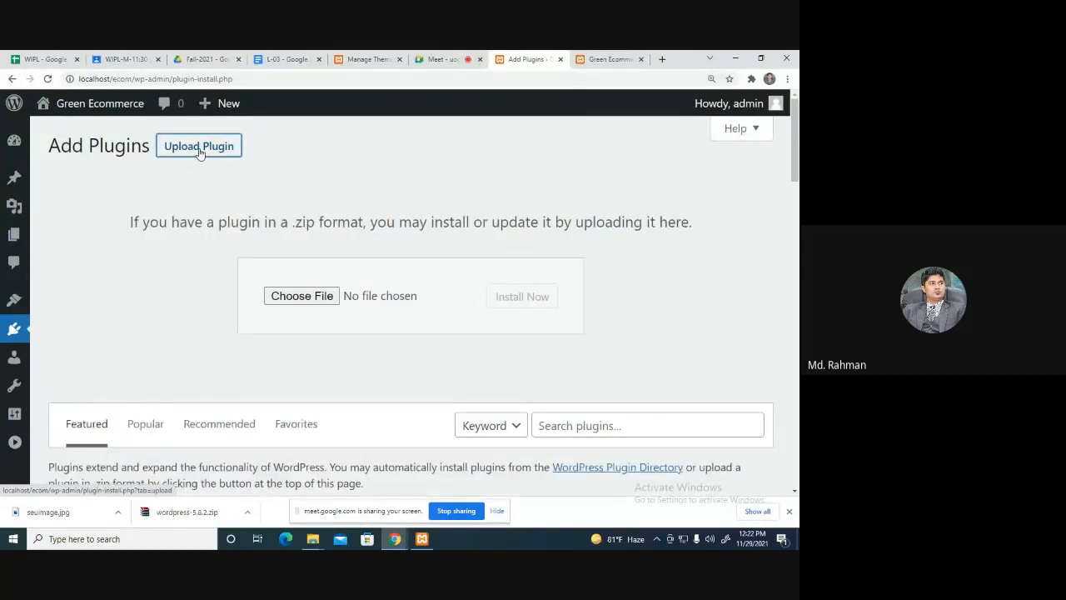
pyautogui.scroll(-2, 646, 353)
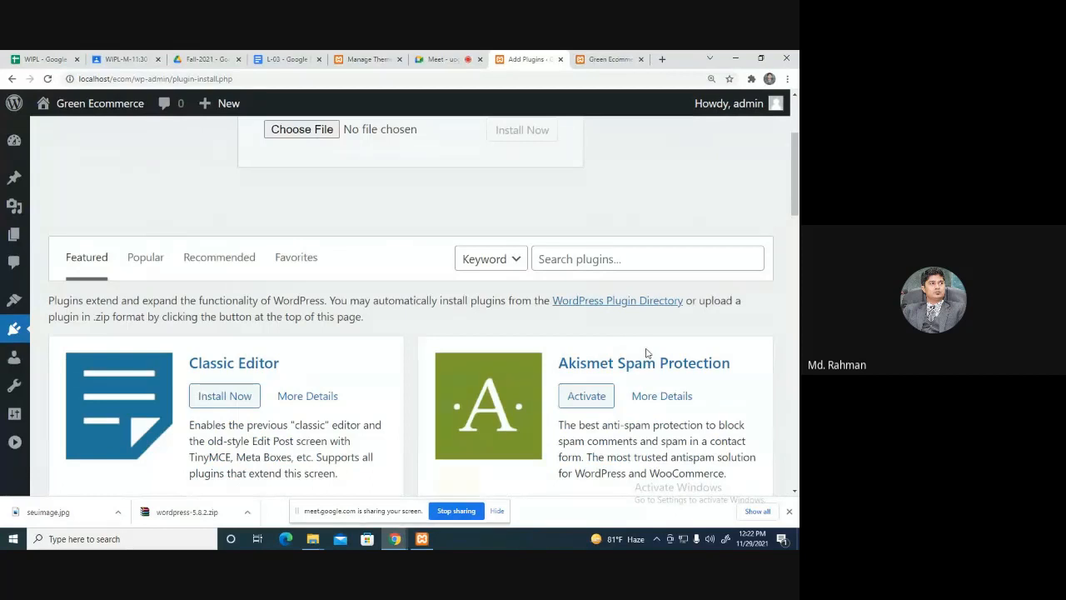
# Search the plugin directory for 'ninj' and install Ninja Forms.
pyautogui.click(626, 259)
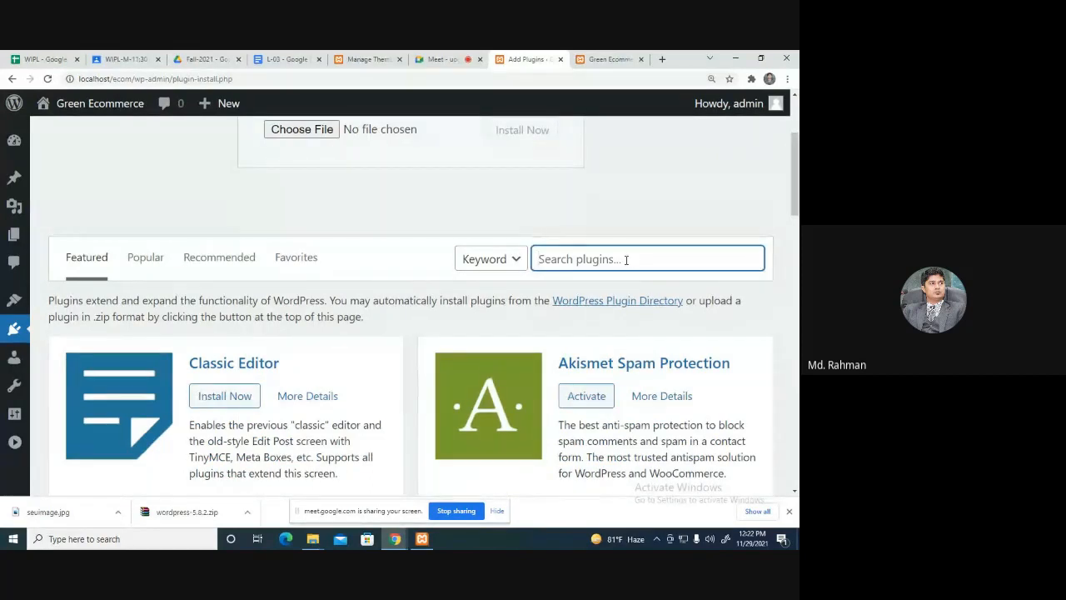
pyautogui.write('nin')
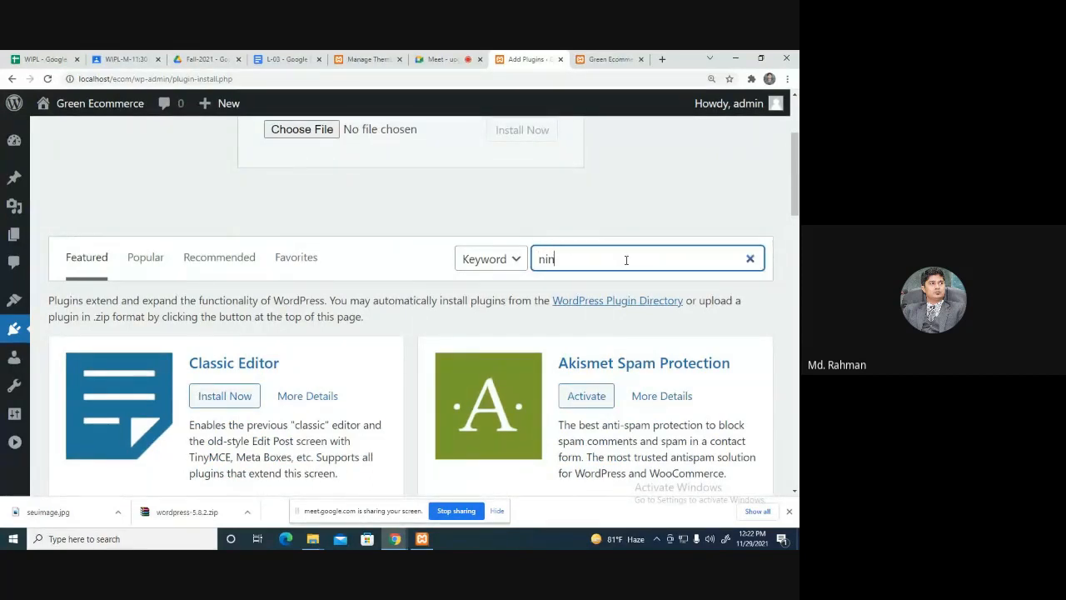
pyautogui.write('ja')
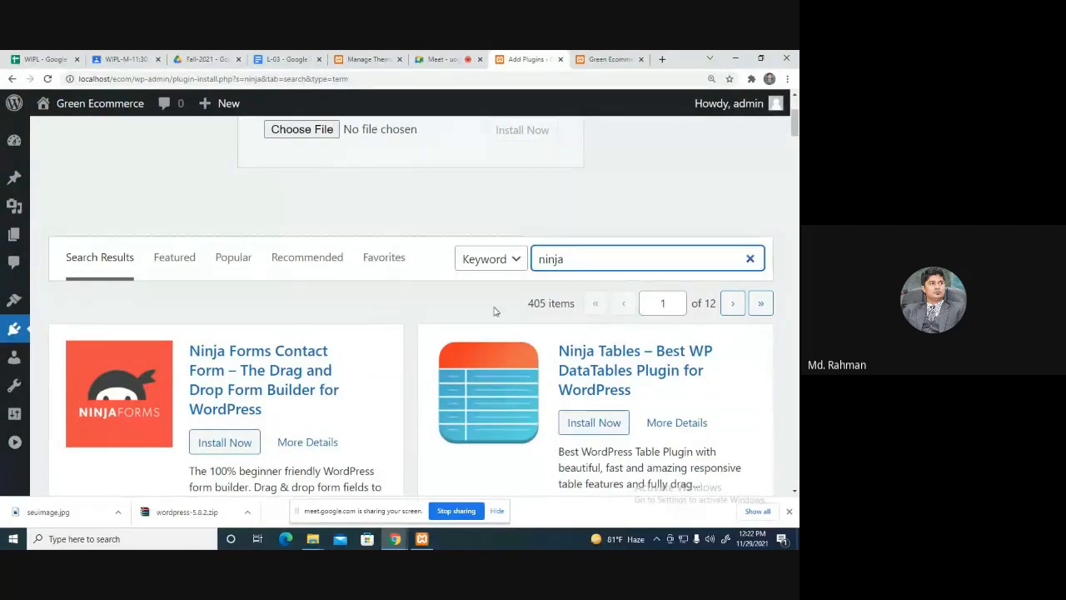
pyautogui.scroll(-2, 250, 329)
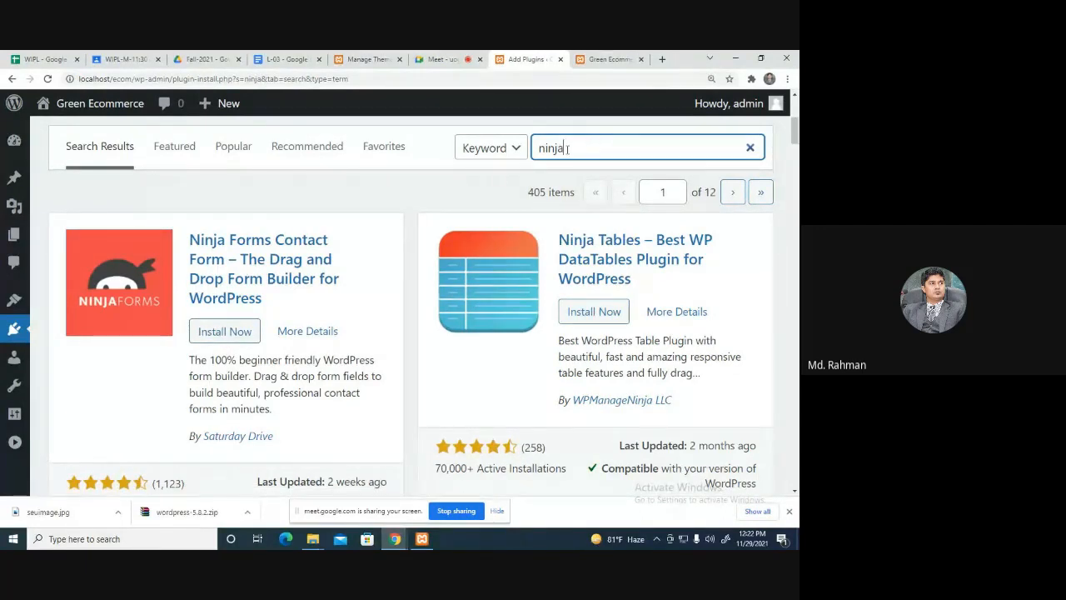
pyautogui.click(223, 332)
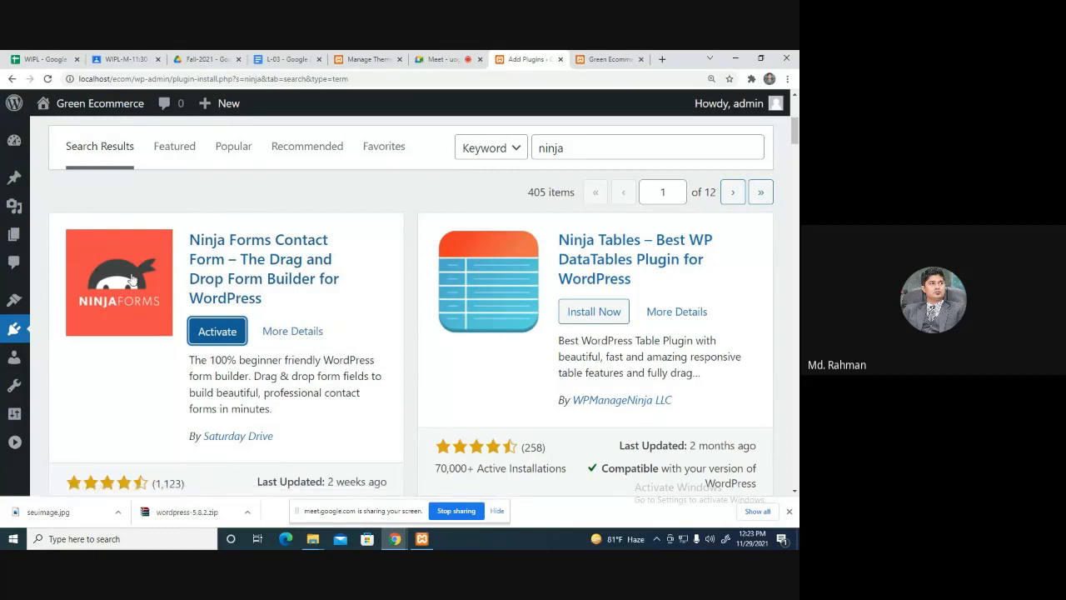
# Activate Ninja Forms and confirm it appears in the installed plugins list.
pyautogui.click(216, 332)
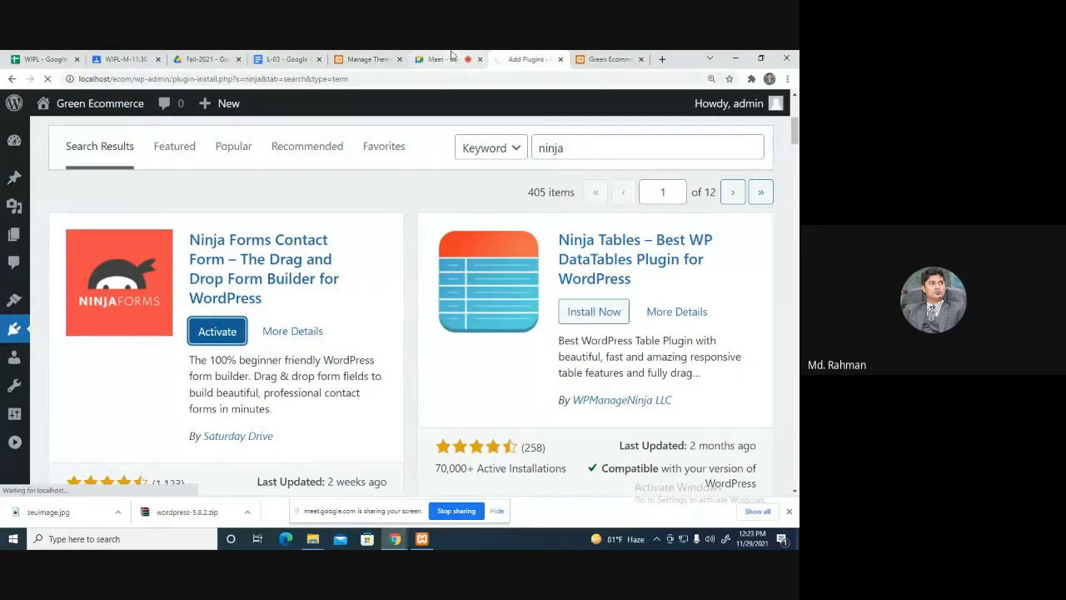
pyautogui.scroll(-3, 236, 283)
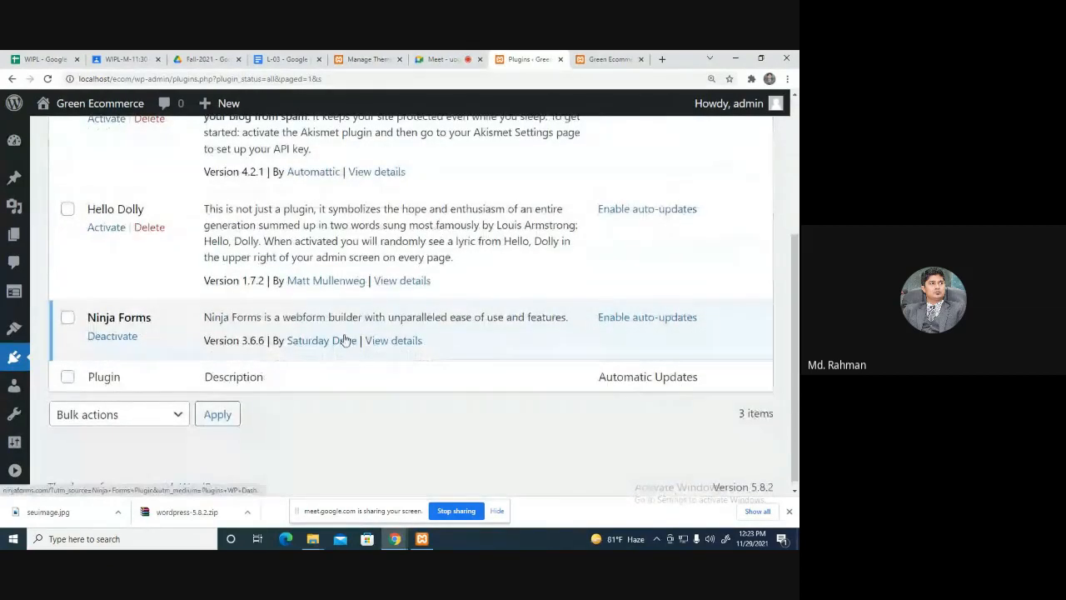
pyautogui.click(446, 58)
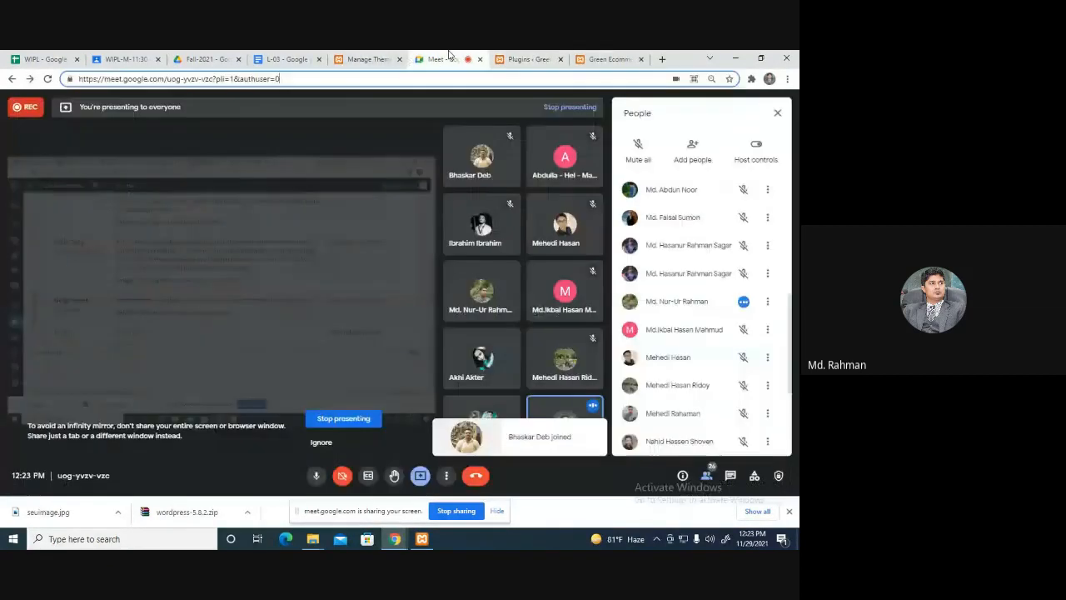
pyautogui.click(524, 60)
pyautogui.moveTo(21, 294)
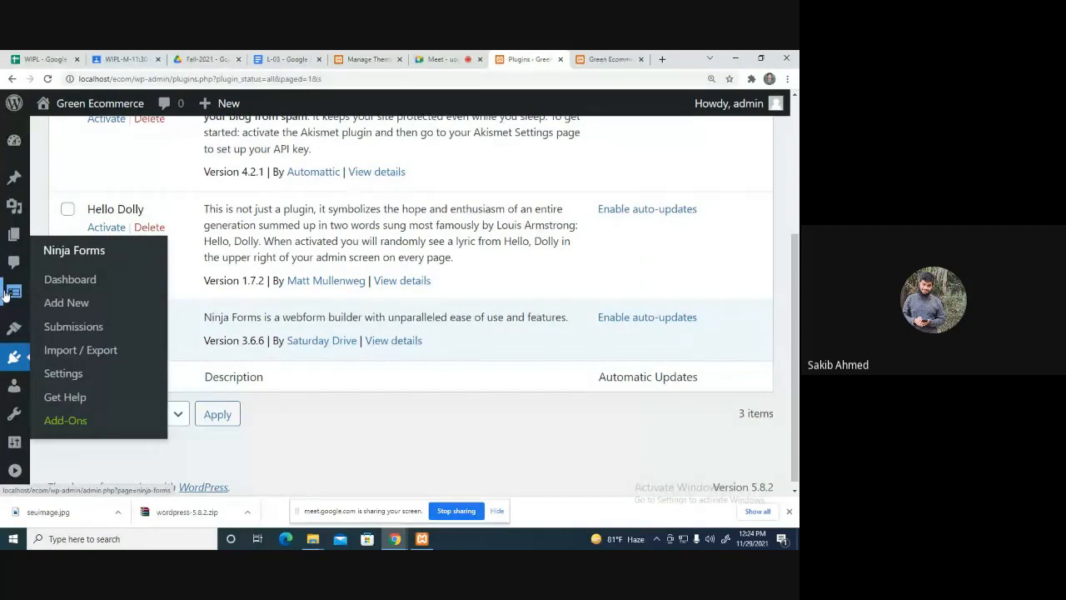
pyautogui.click(73, 304)
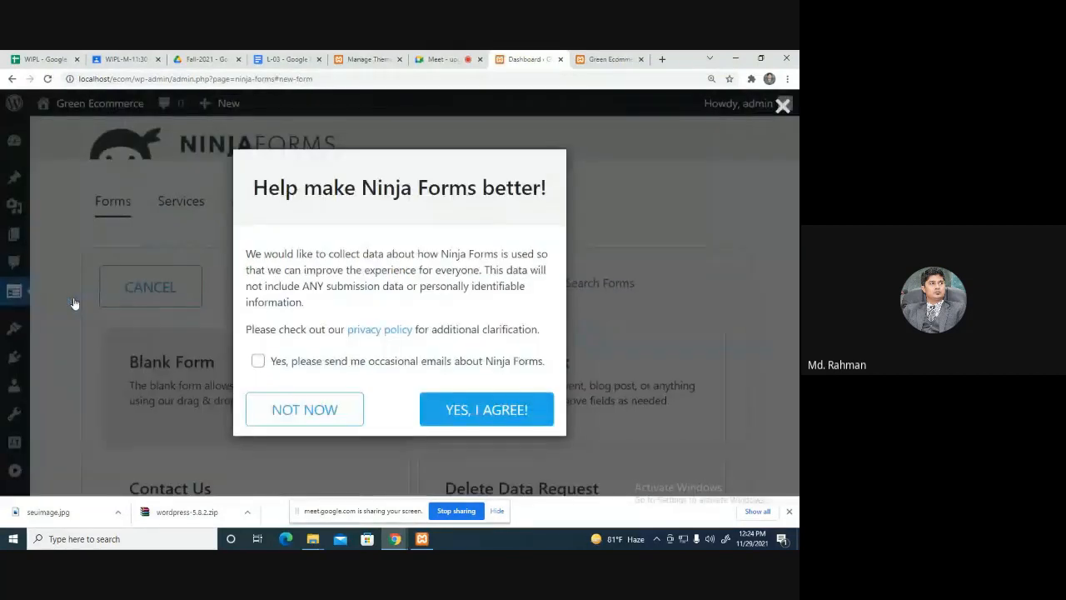
pyautogui.click(308, 408)
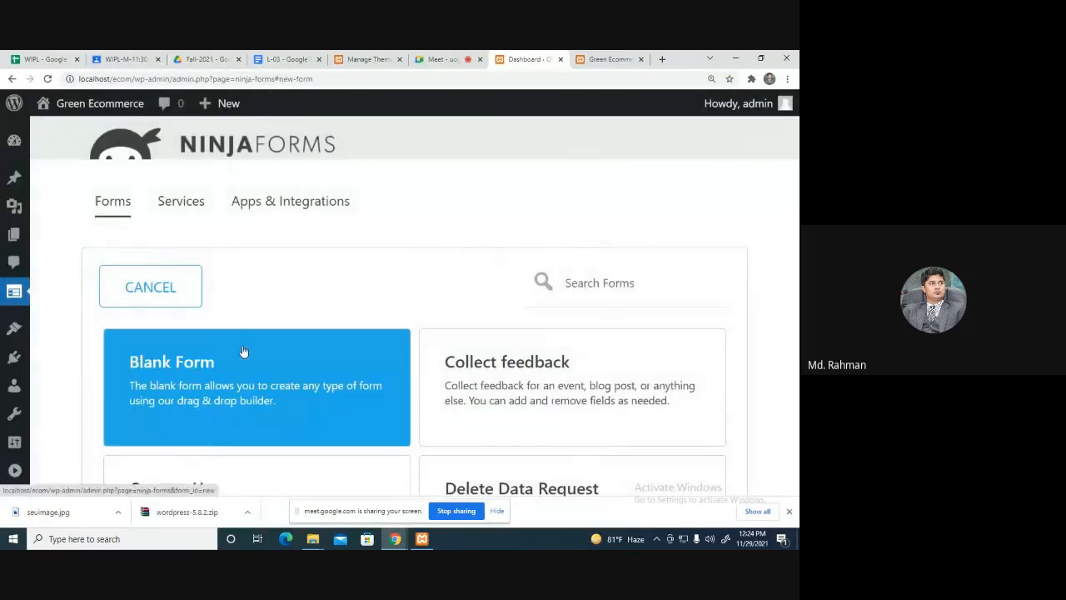
pyautogui.scroll(-2, 361, 276)
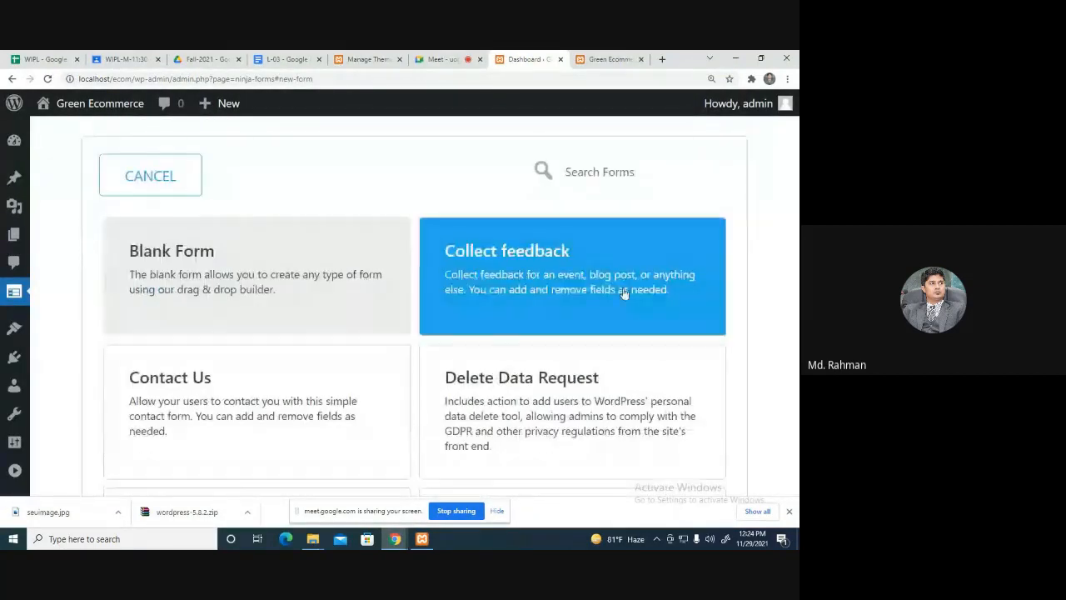
pyautogui.scroll(-2, 624, 293)
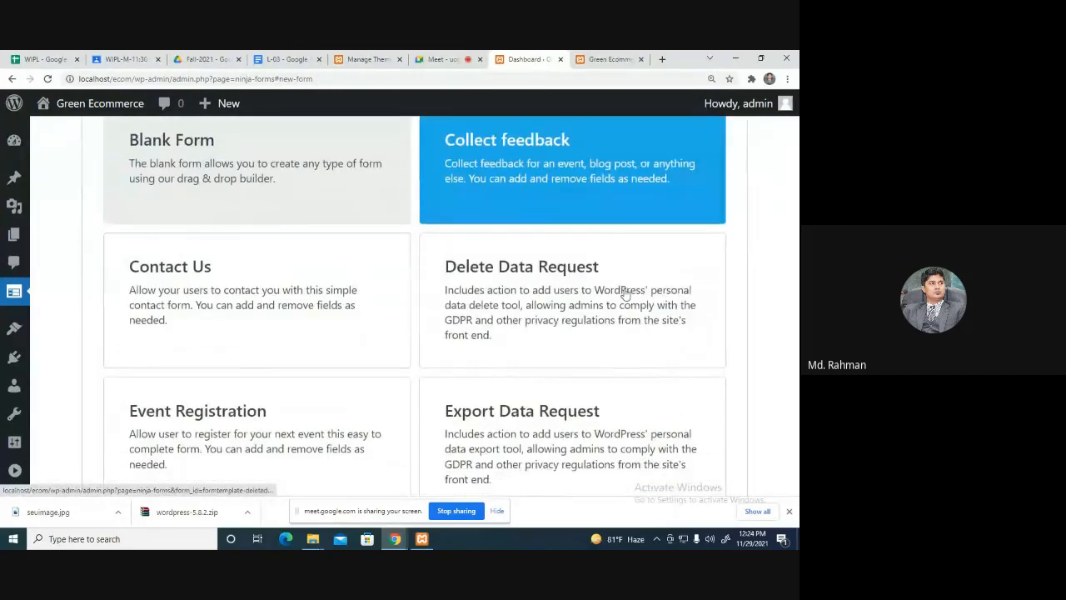
pyautogui.scroll(-2, 603, 320)
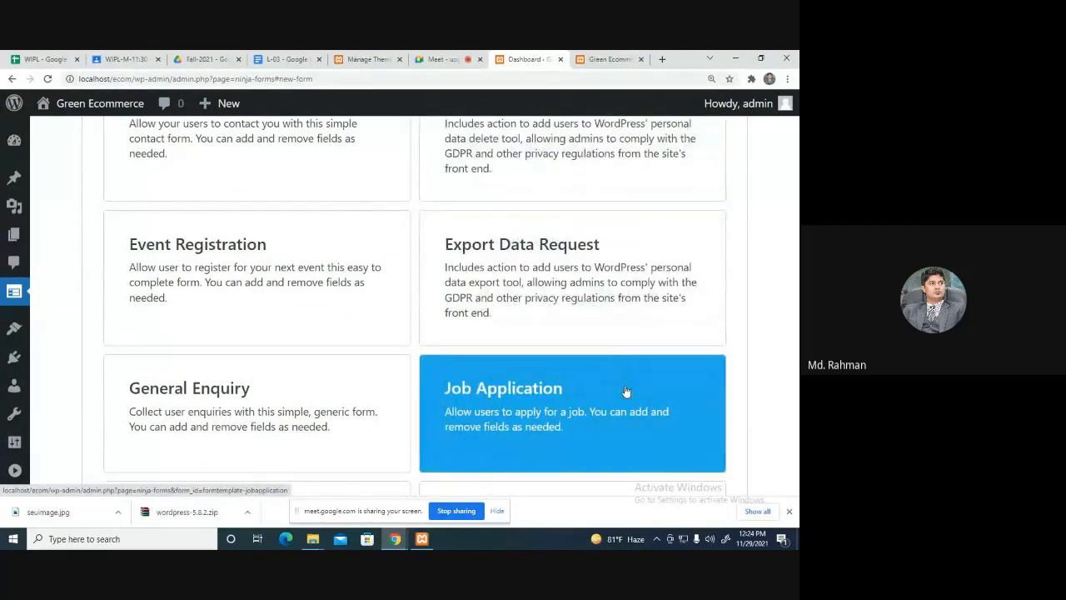
pyautogui.scroll(-3, 627, 391)
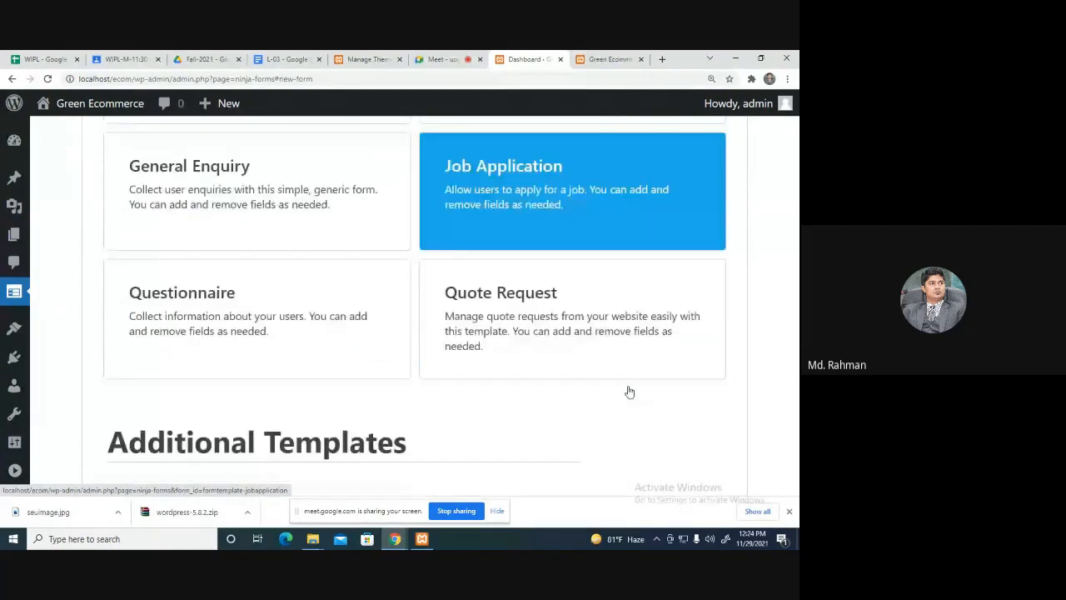
pyautogui.scroll(4, 629, 392)
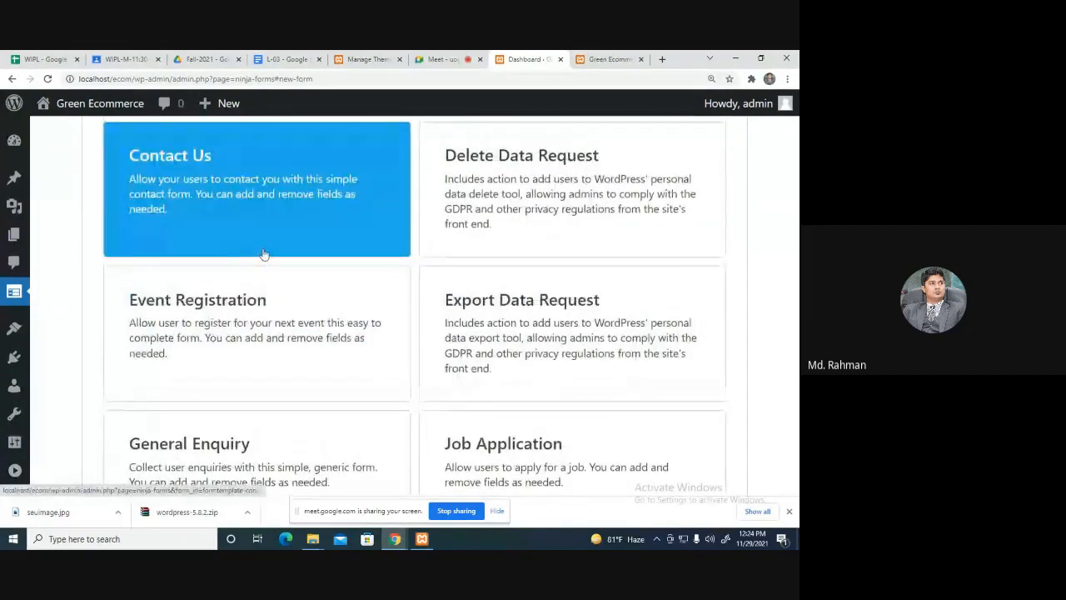
pyautogui.scroll(2, 263, 254)
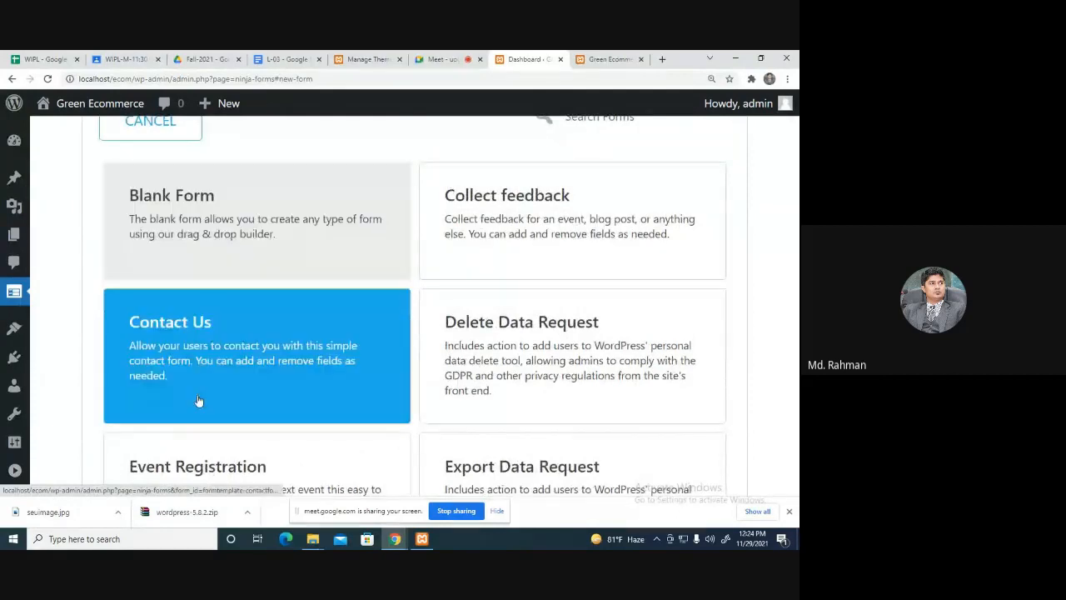
# Start a form from the Contact Us template and duplicate its Email field.
pyautogui.click(212, 372)
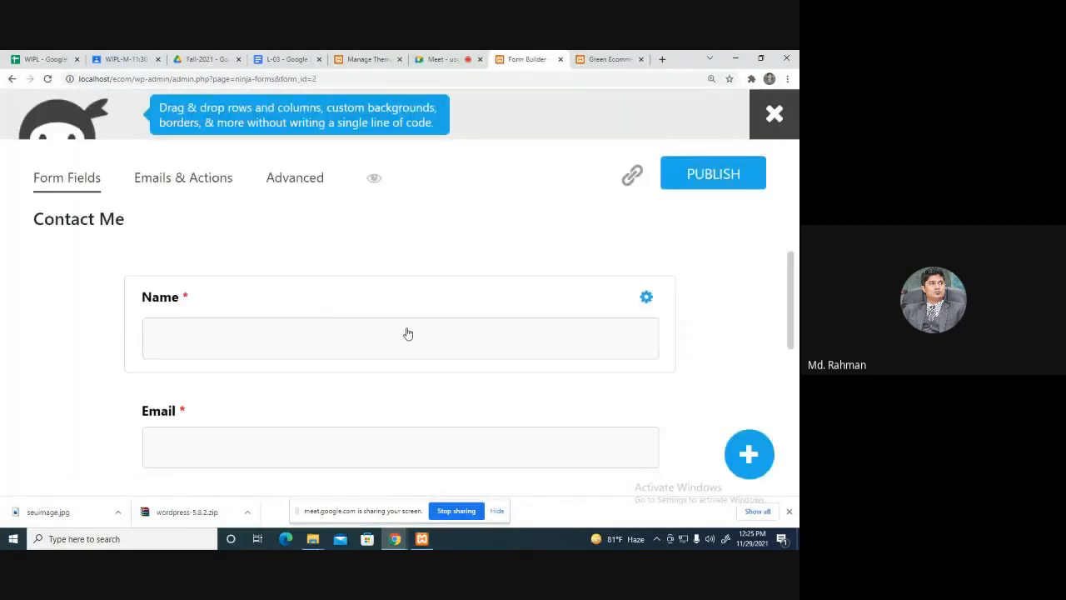
pyautogui.scroll(-4, 349, 310)
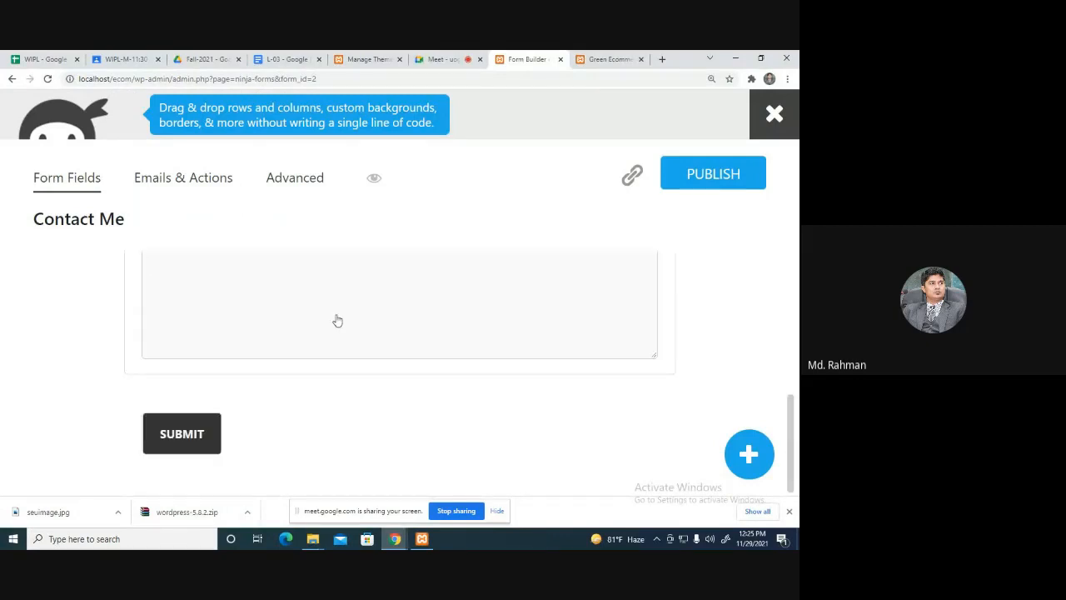
pyautogui.scroll(3, 543, 441)
pyautogui.moveTo(646, 423)
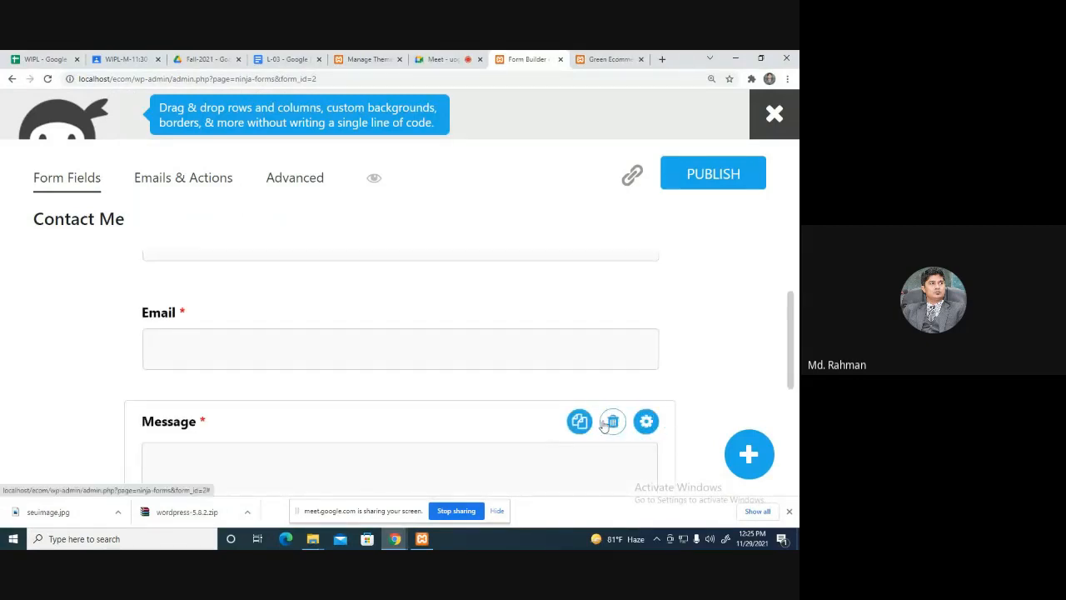
pyautogui.moveTo(645, 314)
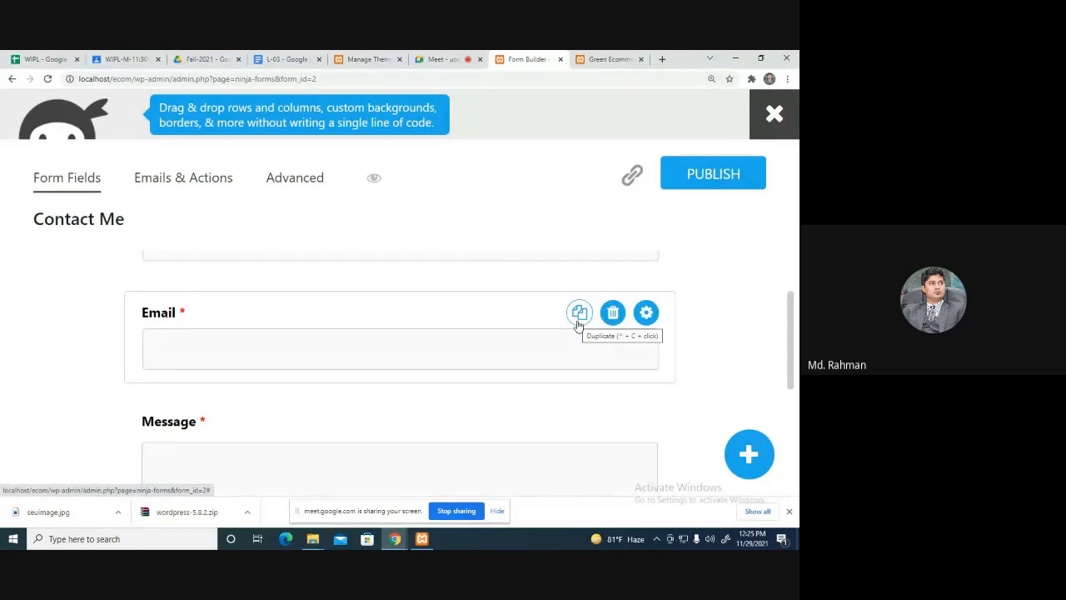
pyautogui.click(579, 315)
# Relabel the Email Copy field 'Phone Number', keeping it required.
pyautogui.scroll(-2, 254, 400)
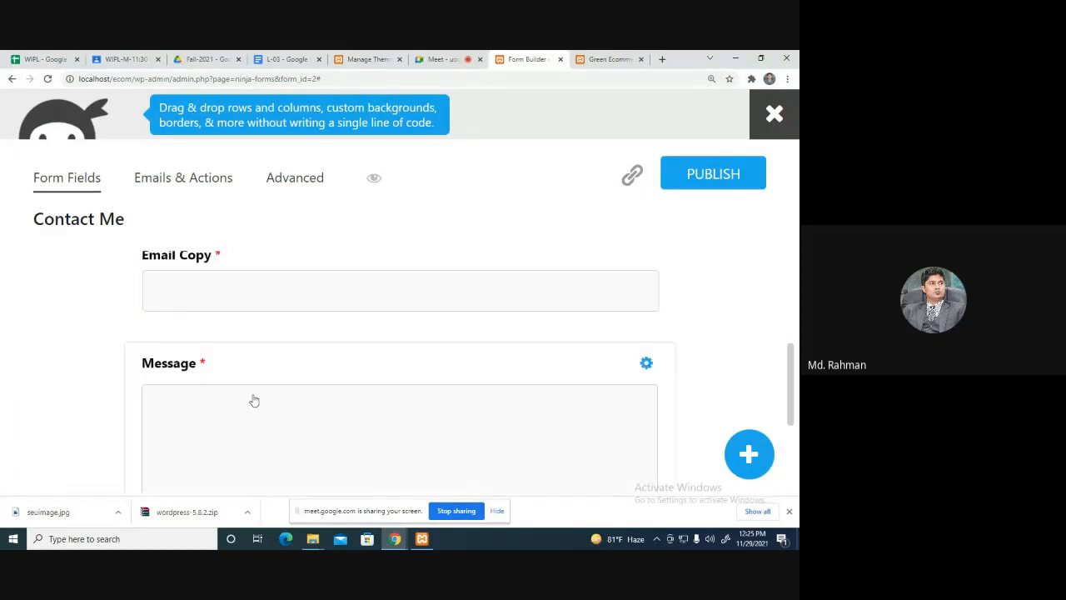
pyautogui.scroll(1, 208, 321)
pyautogui.click(196, 340)
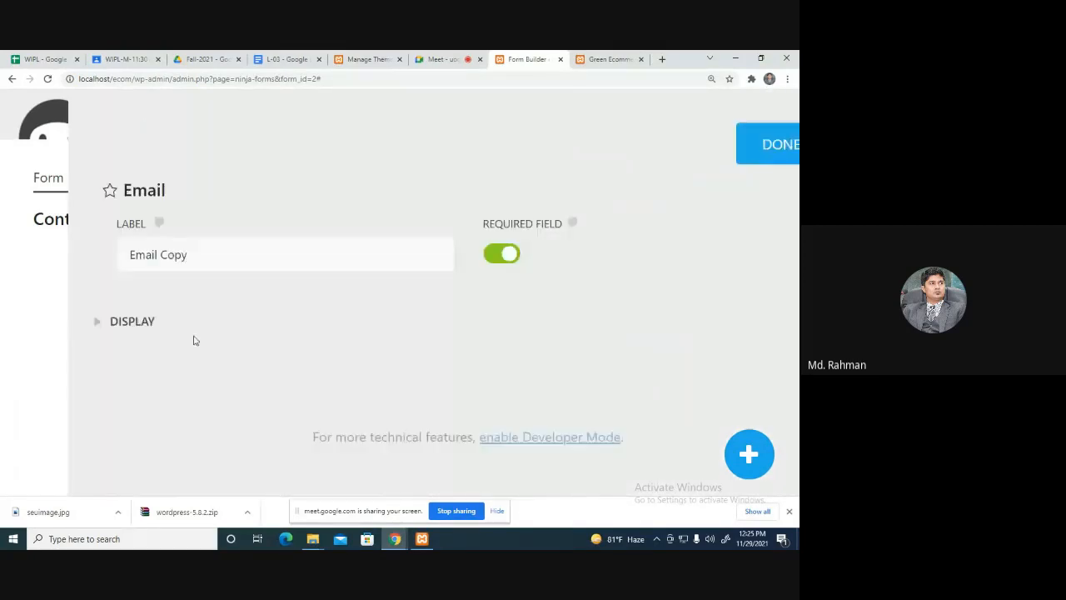
pyautogui.moveTo(139, 249); pyautogui.dragTo(57, 256)
pyautogui.write('Phone Number')
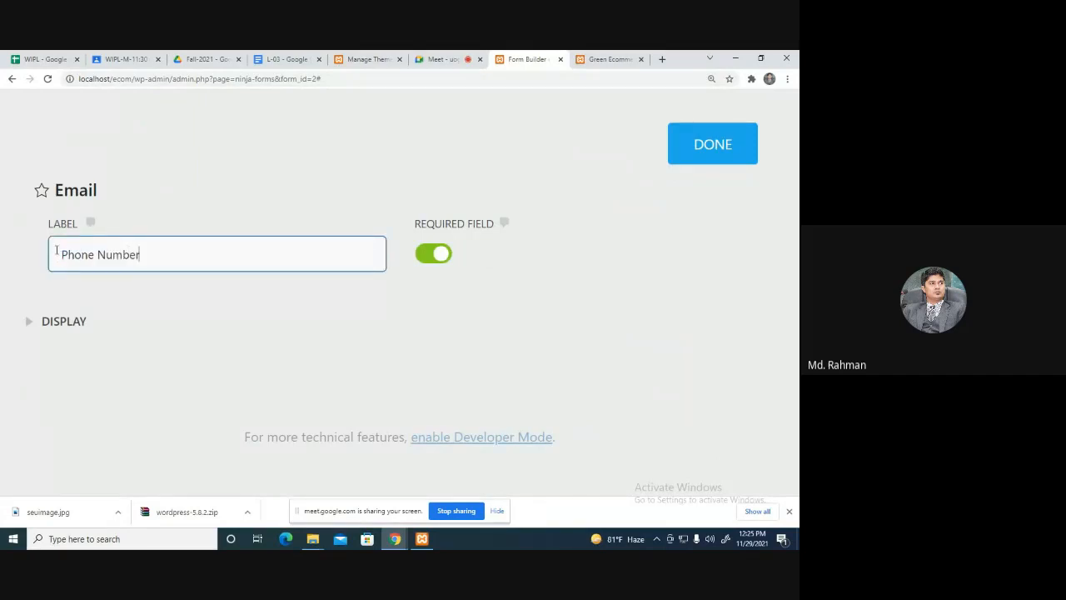
pyautogui.click(442, 259)
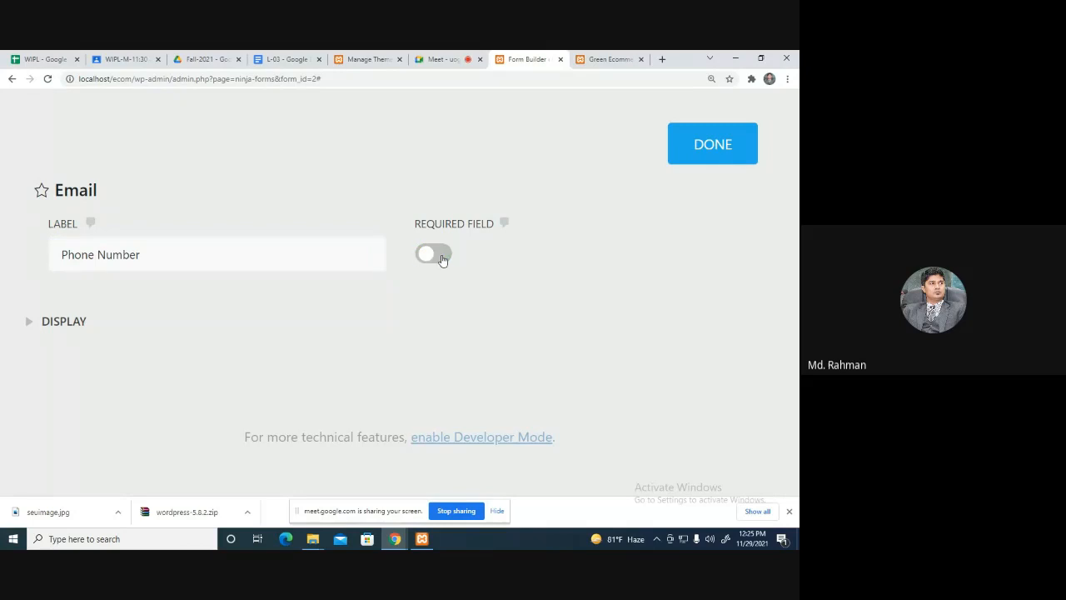
pyautogui.click(442, 259)
pyautogui.click(720, 143)
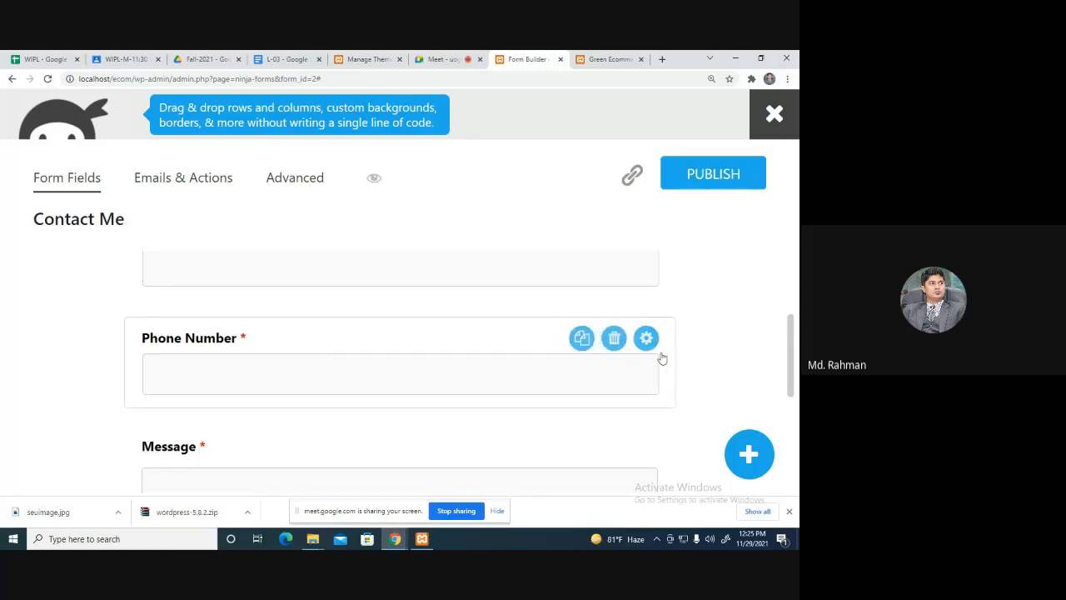
pyautogui.scroll(1, 609, 394)
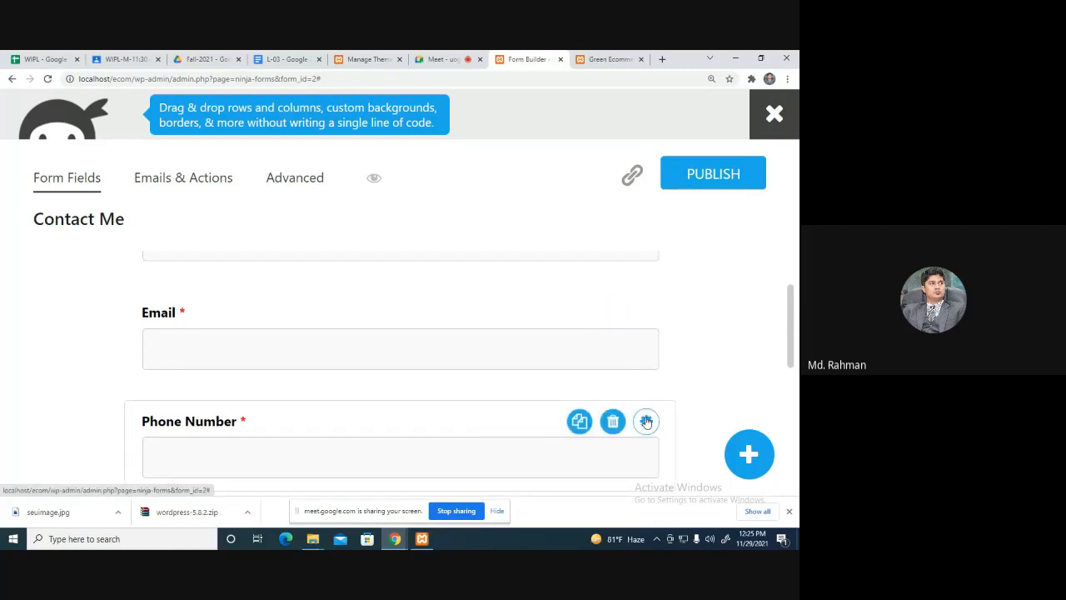
pyautogui.scroll(-2, 701, 339)
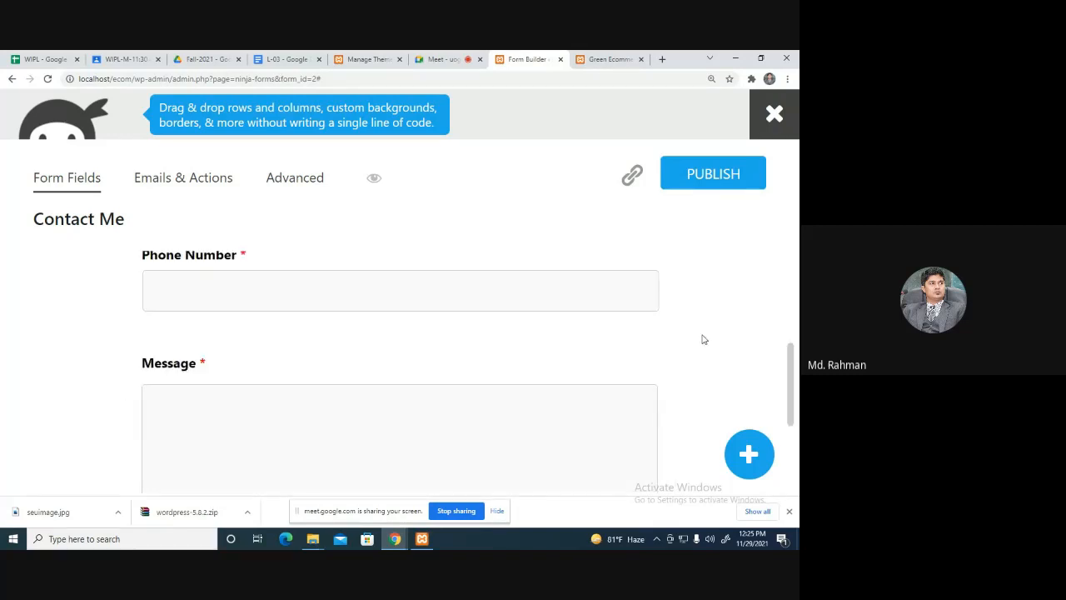
pyautogui.rightClick(375, 178)
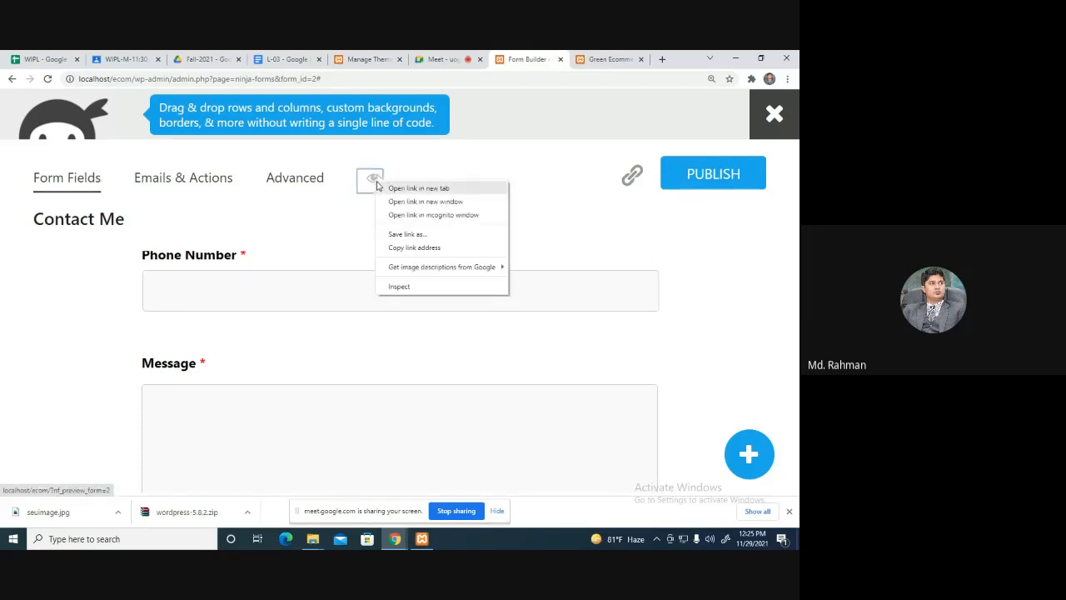
pyautogui.click(391, 186)
pyautogui.click(543, 59)
pyautogui.scroll(-3, 495, 333)
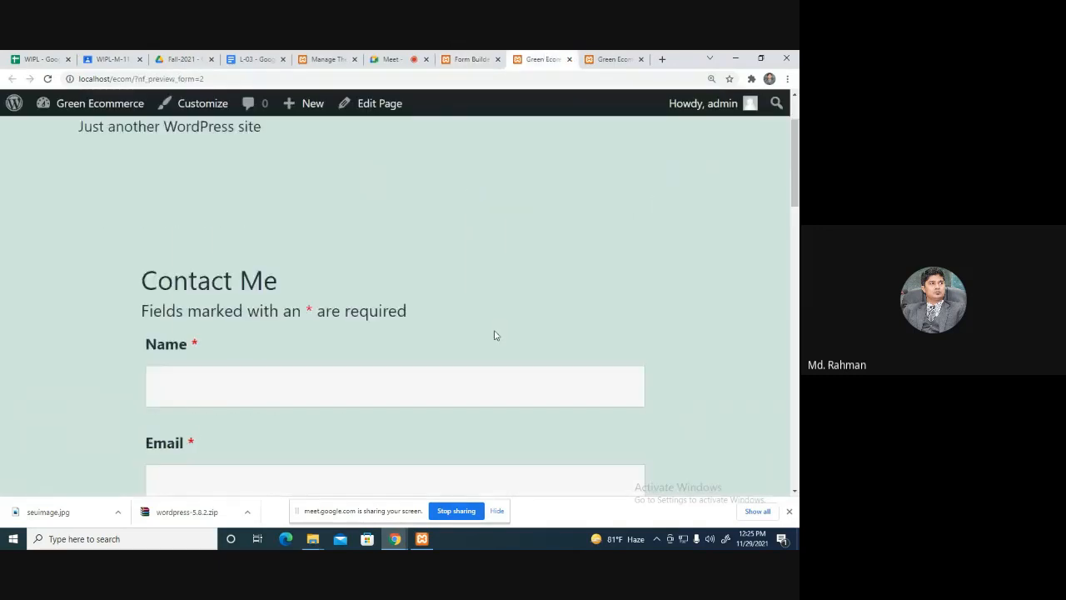
pyautogui.scroll(-6, 372, 241)
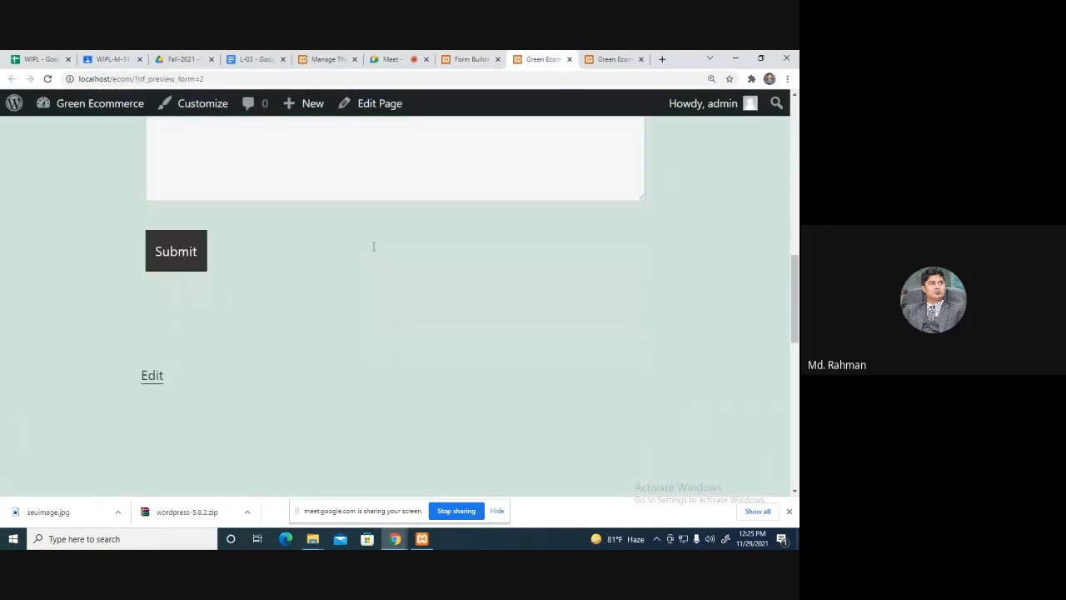
pyautogui.scroll(6, 393, 274)
pyautogui.scroll(1, 394, 273)
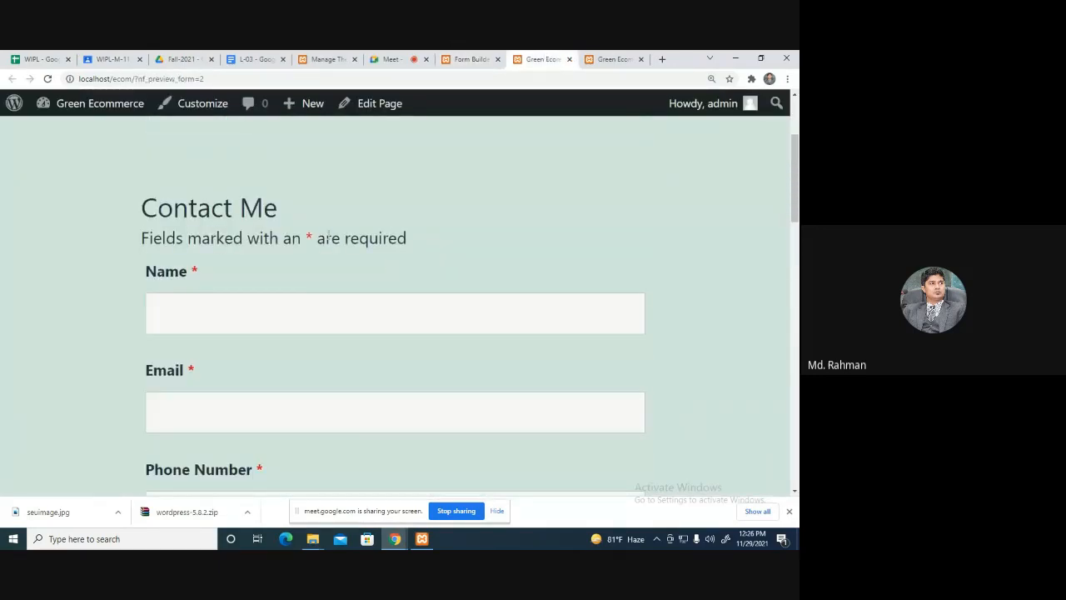
pyautogui.click(568, 58)
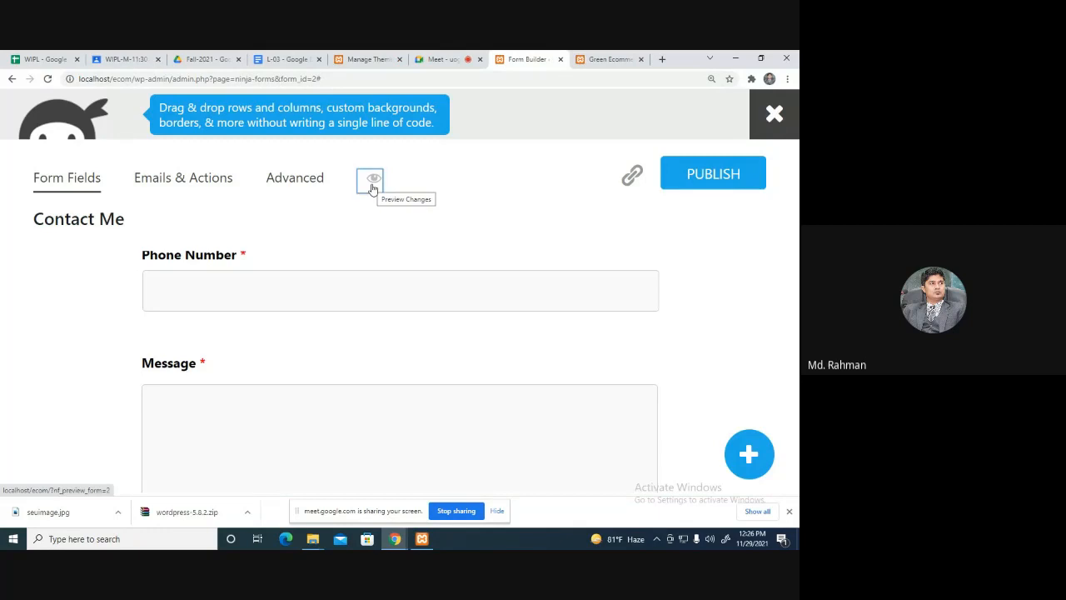
pyautogui.click(175, 178)
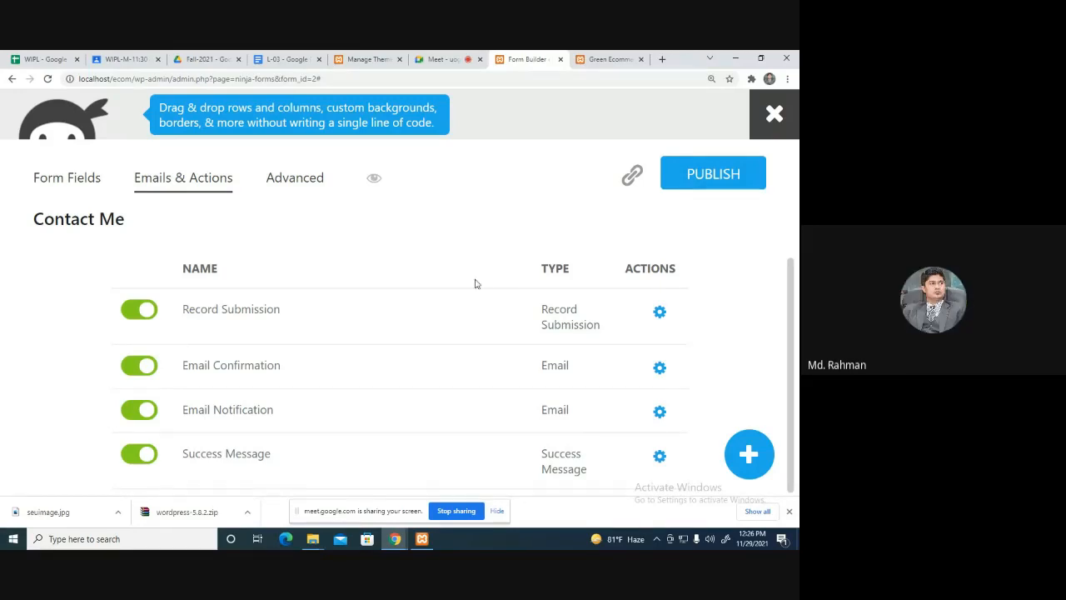
pyautogui.moveTo(660, 409)
pyautogui.click(136, 366)
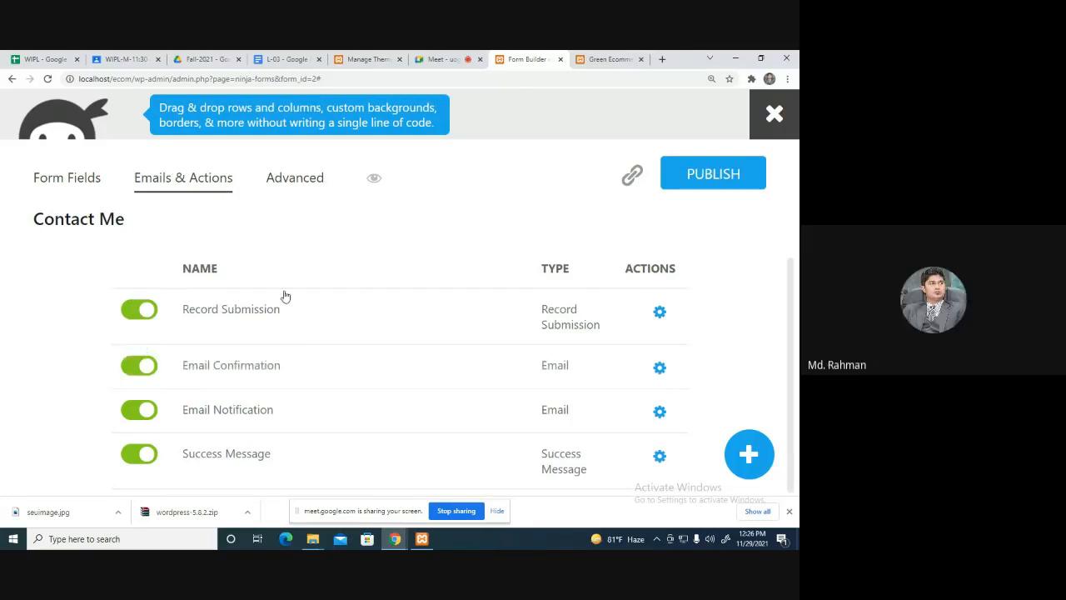
pyautogui.click(298, 181)
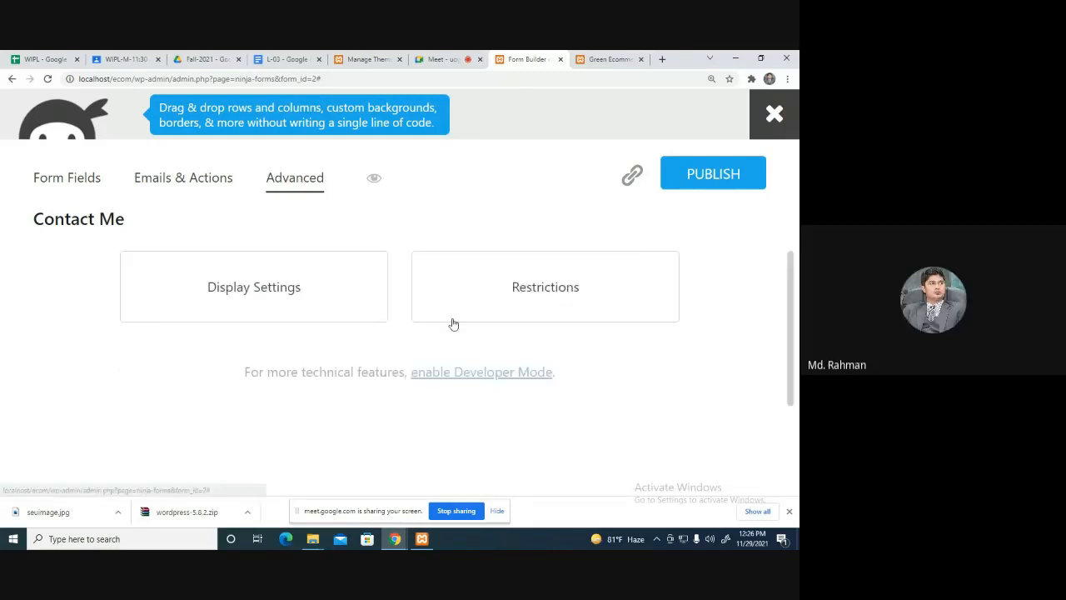
pyautogui.click(83, 178)
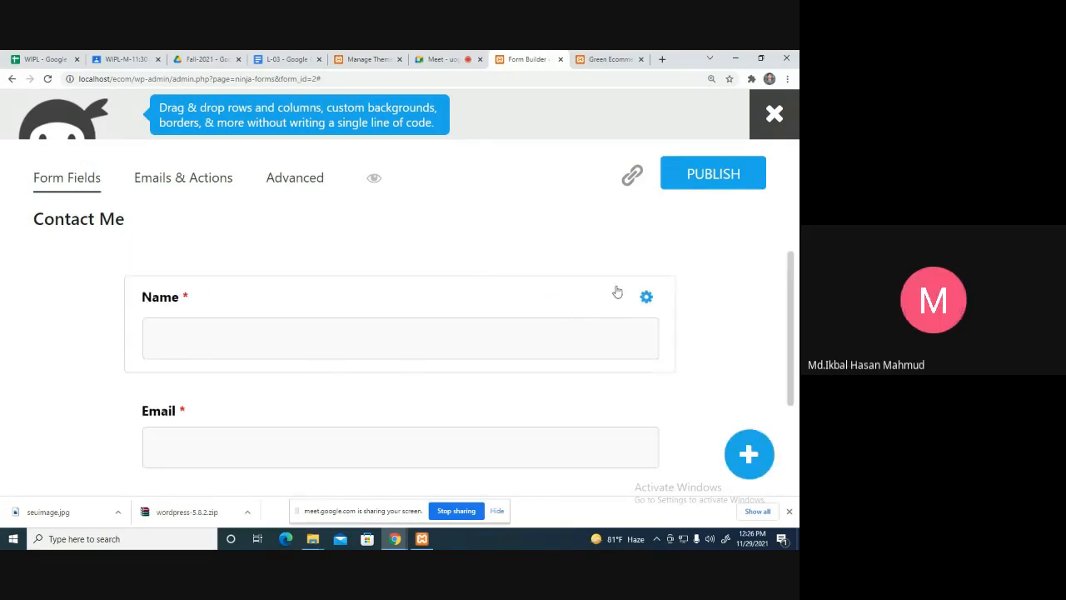
pyautogui.scroll(-5, 616, 293)
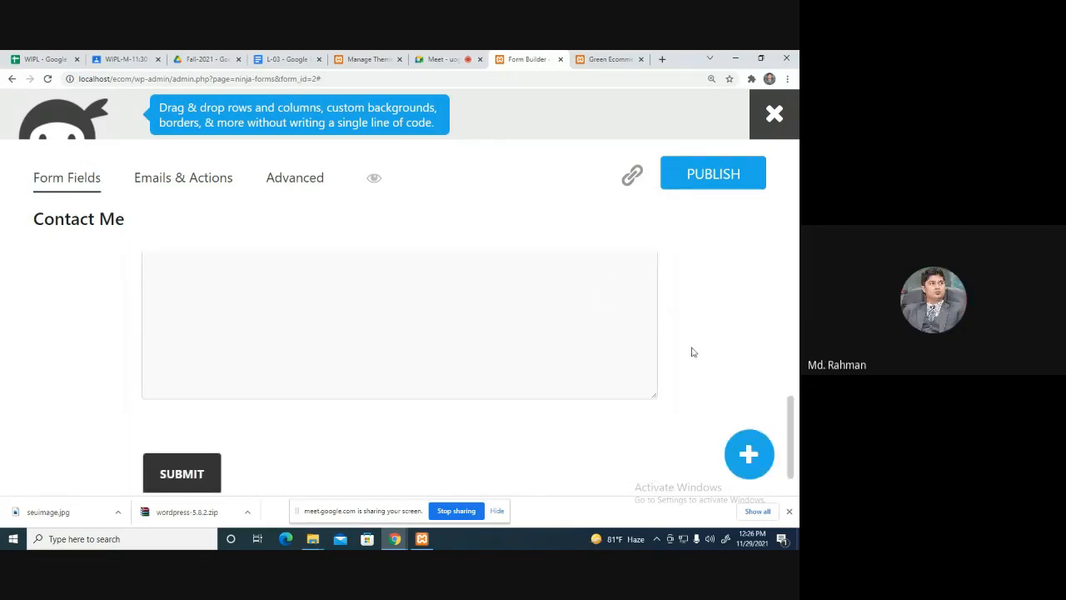
pyautogui.scroll(5, 691, 353)
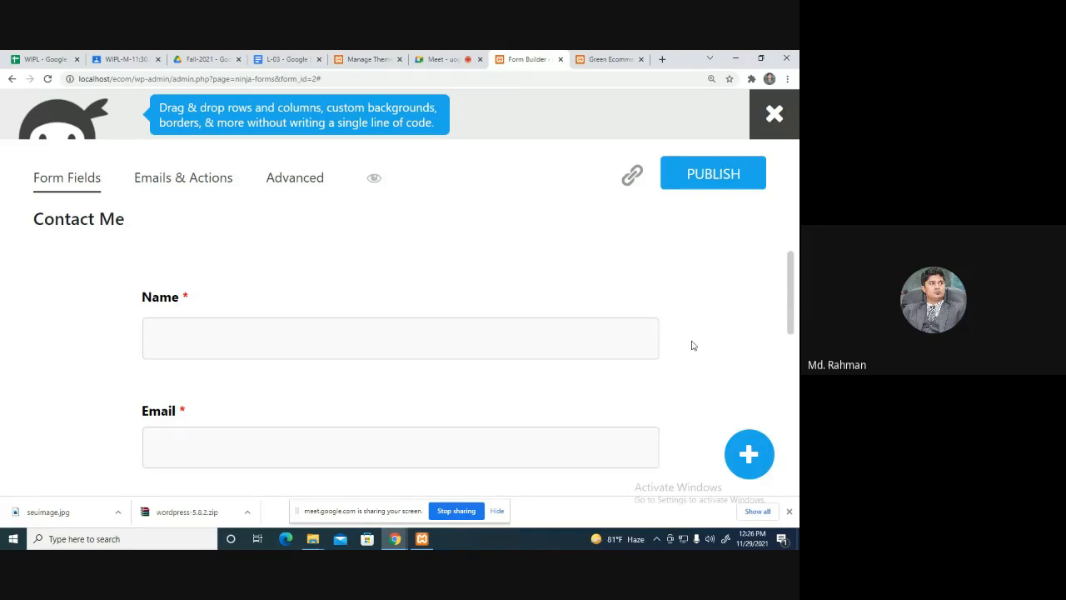
# Publish the Contact Me form with its Name, Email and Phone Number fields and Submit.
pyautogui.scroll(-6, 440, 358)
pyautogui.scroll(6, 609, 341)
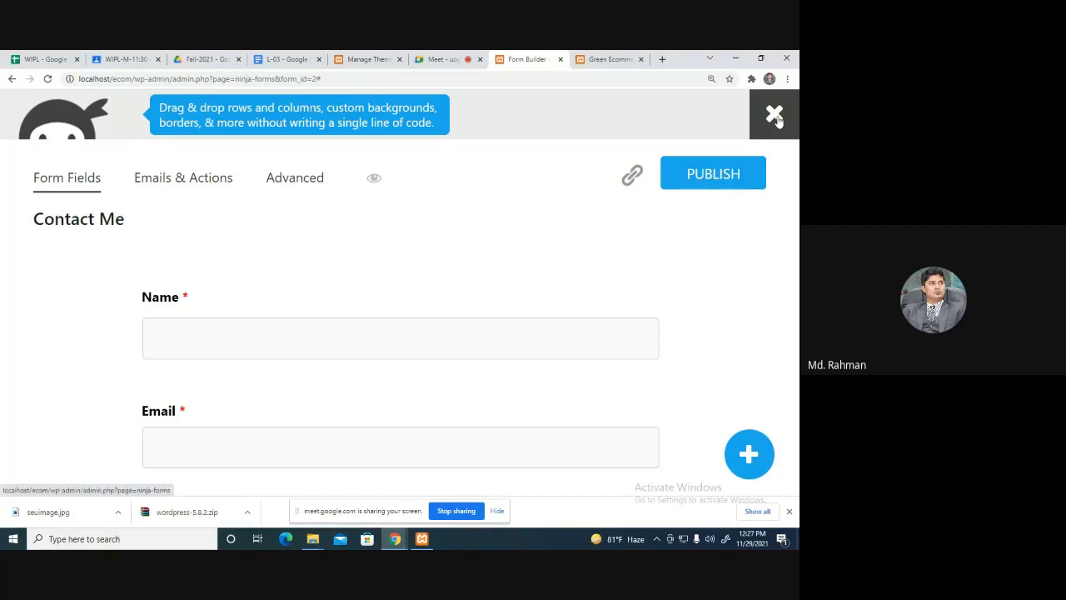
pyautogui.scroll(-5, 556, 336)
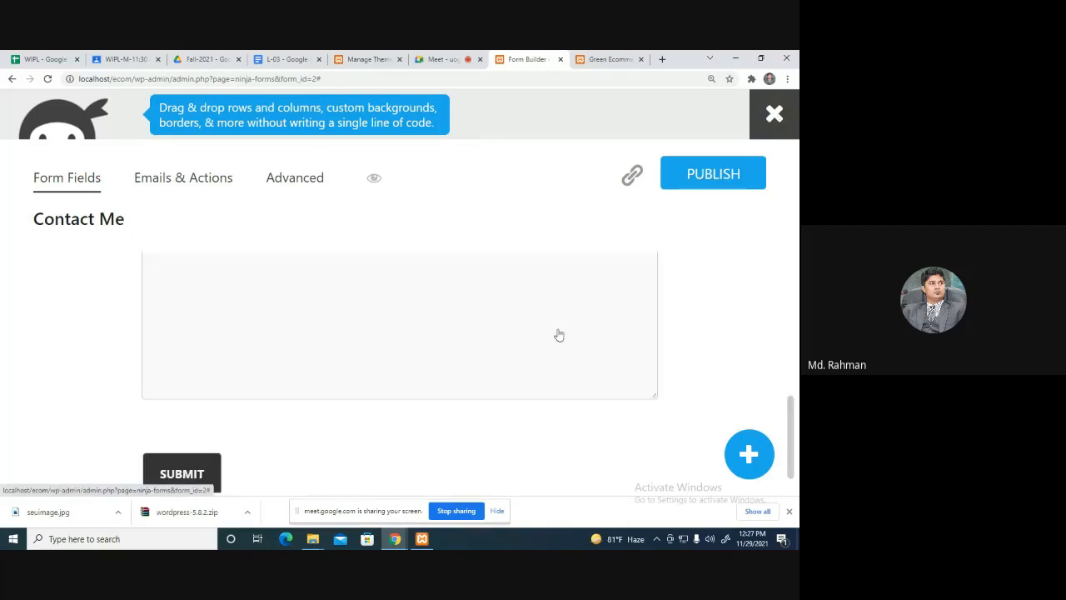
pyautogui.click(724, 175)
pyautogui.scroll(5, 466, 324)
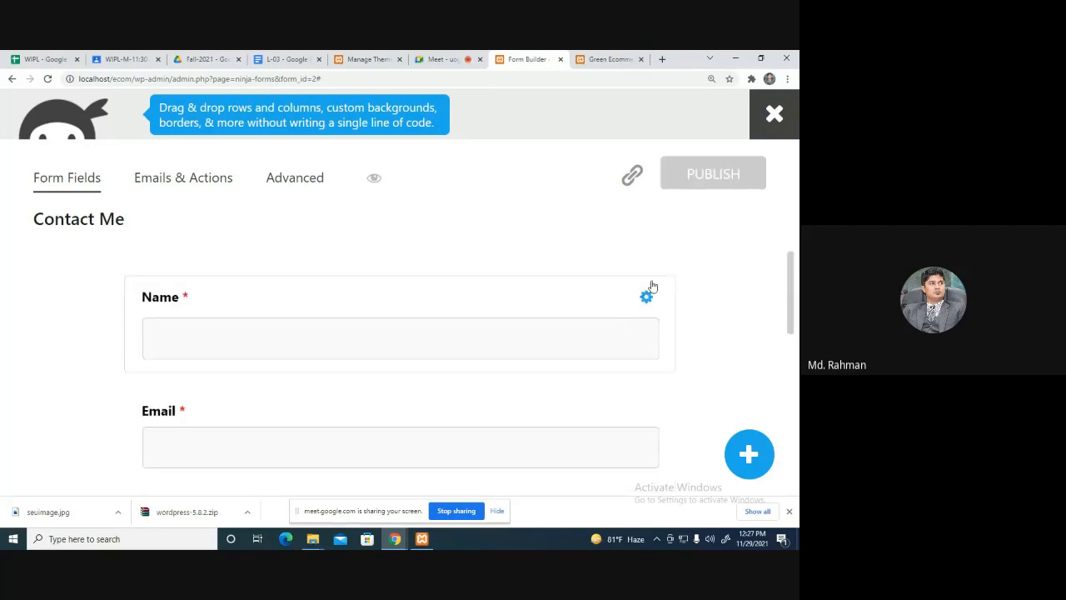
# Enable 'Allow a public link?' for the Contact Me form and copy the link.
pyautogui.click(632, 175)
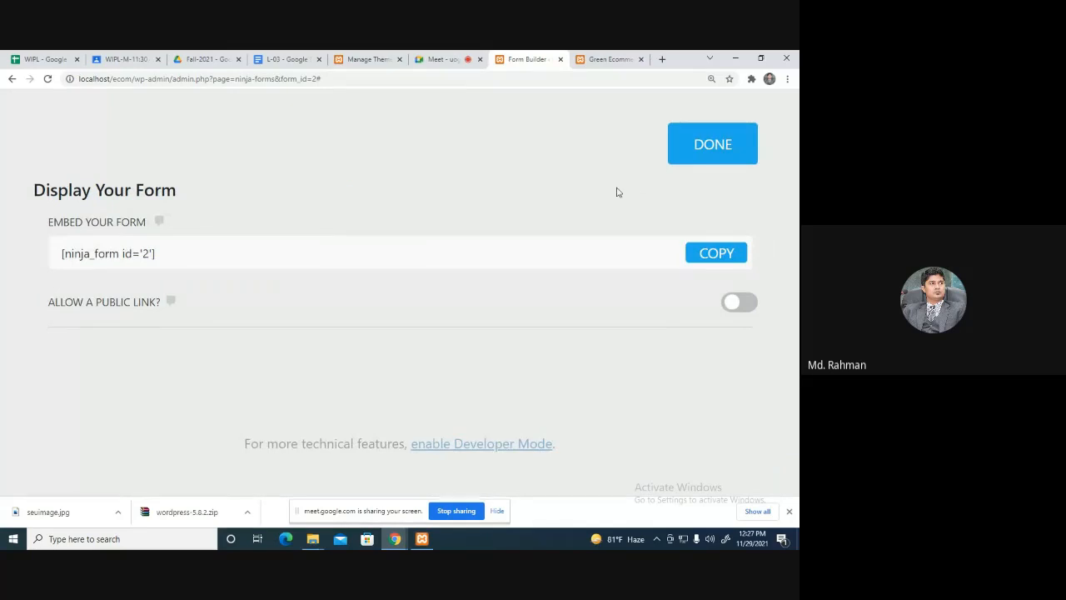
pyautogui.scroll(-2, 612, 342)
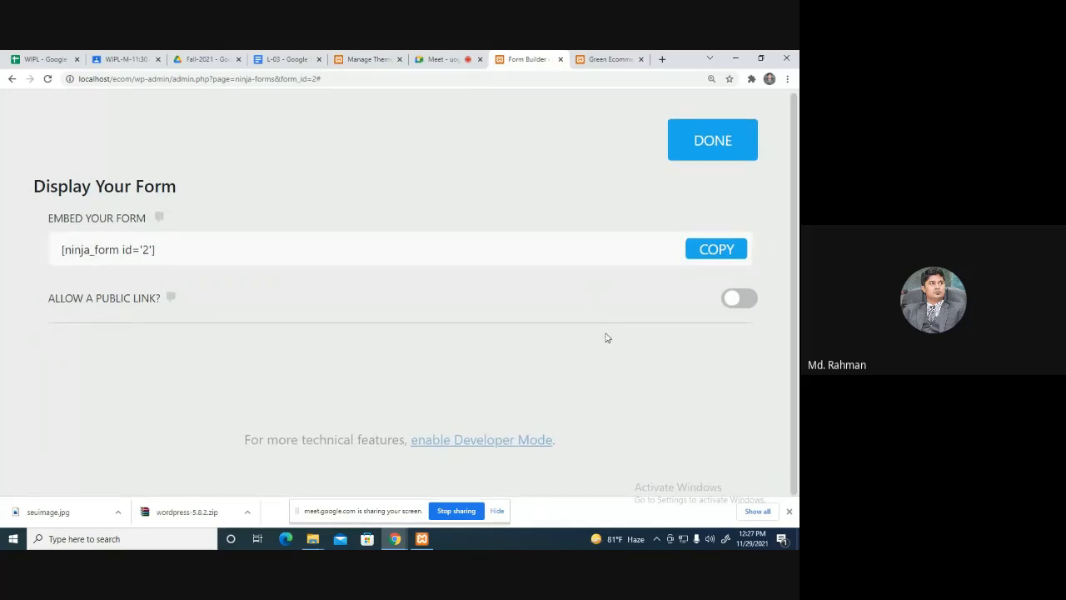
pyautogui.click(751, 298)
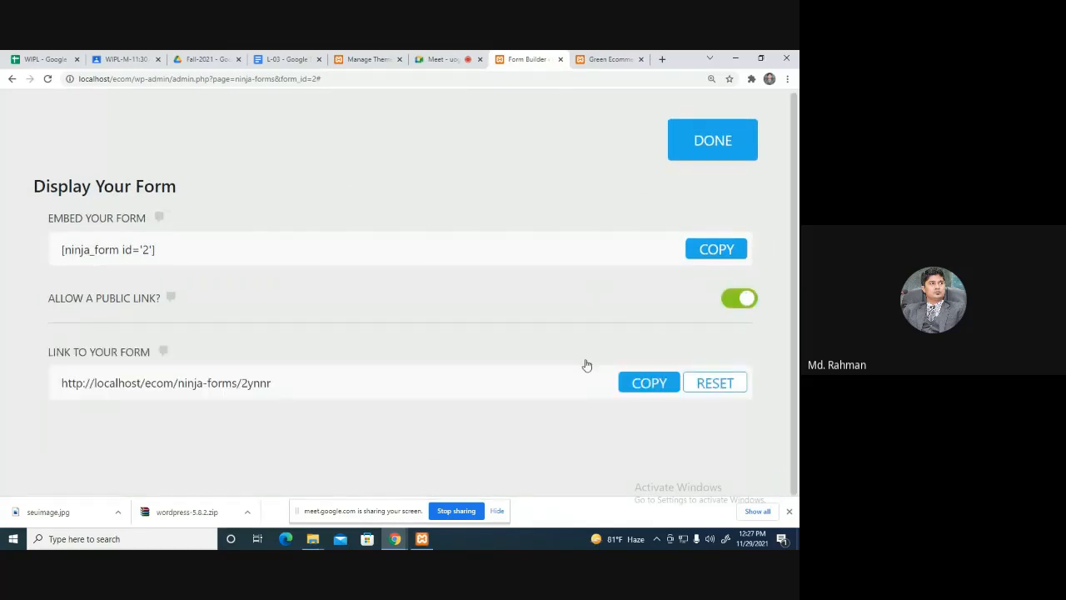
pyautogui.click(639, 387)
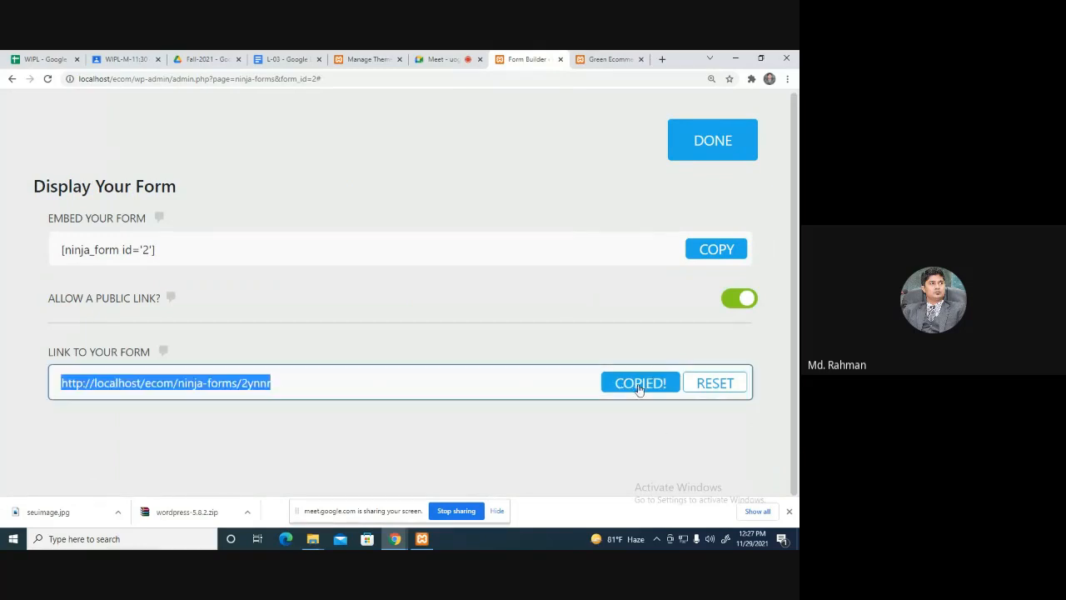
# Close the display options and exit the form builder.
pyautogui.click(711, 142)
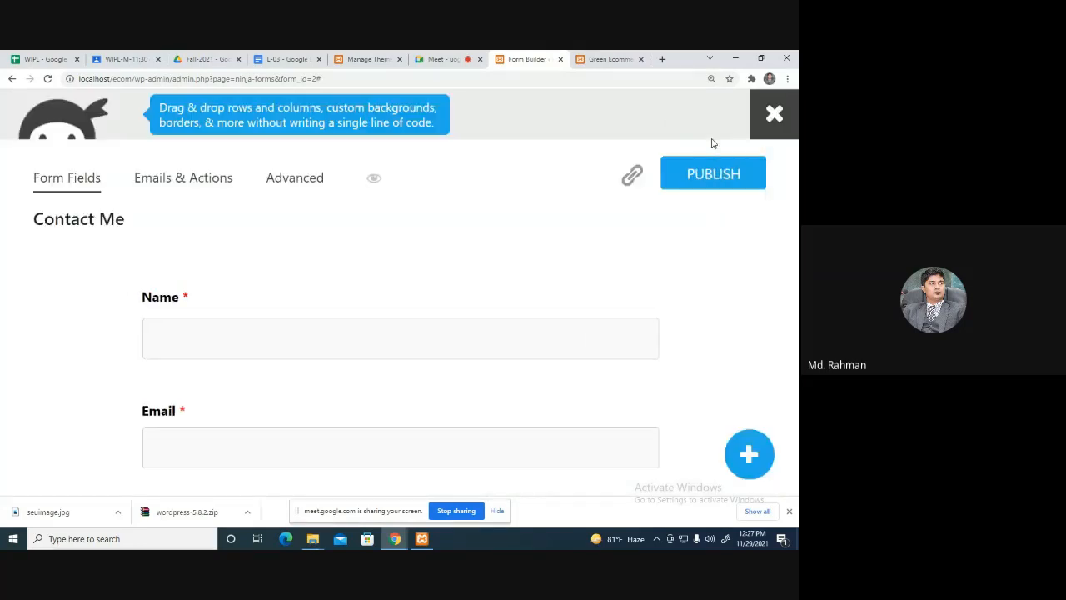
pyautogui.scroll(-5, 542, 346)
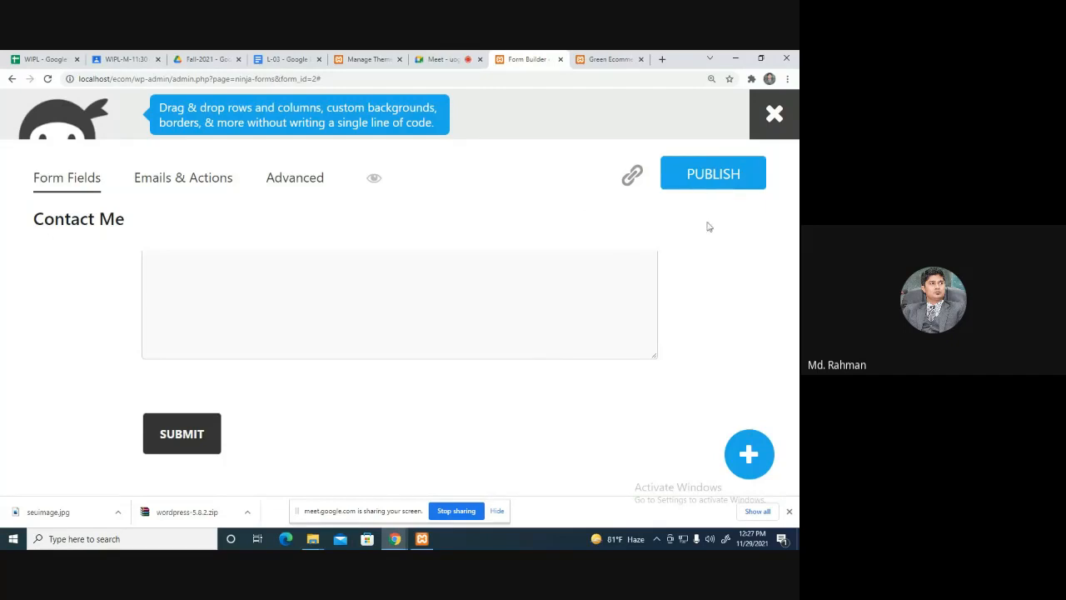
pyautogui.click(774, 117)
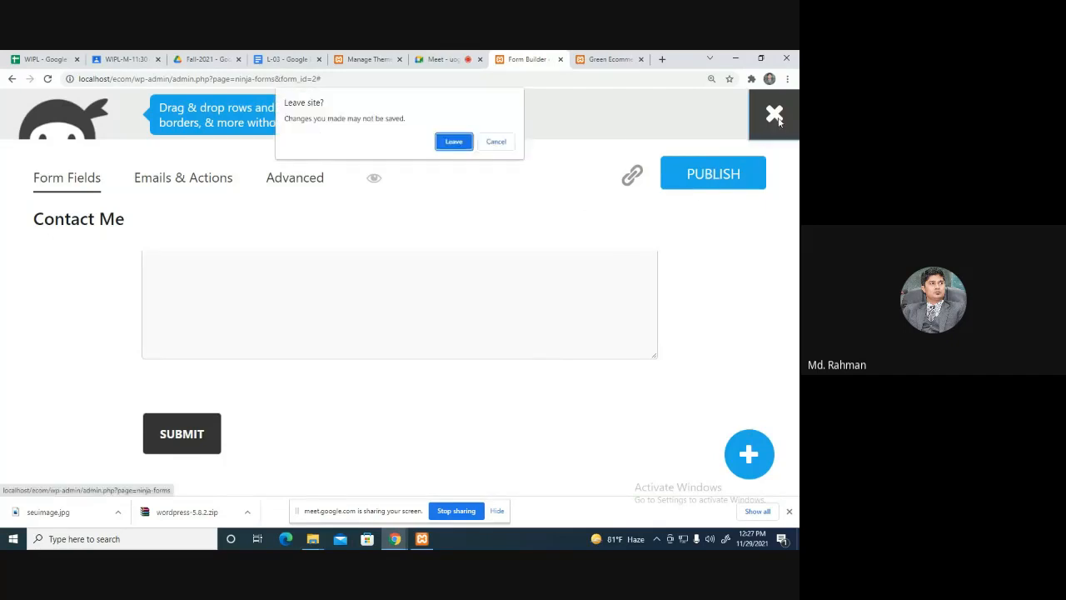
# Leave the builder and load the copied form link in a new browser tab.
pyautogui.click(454, 141)
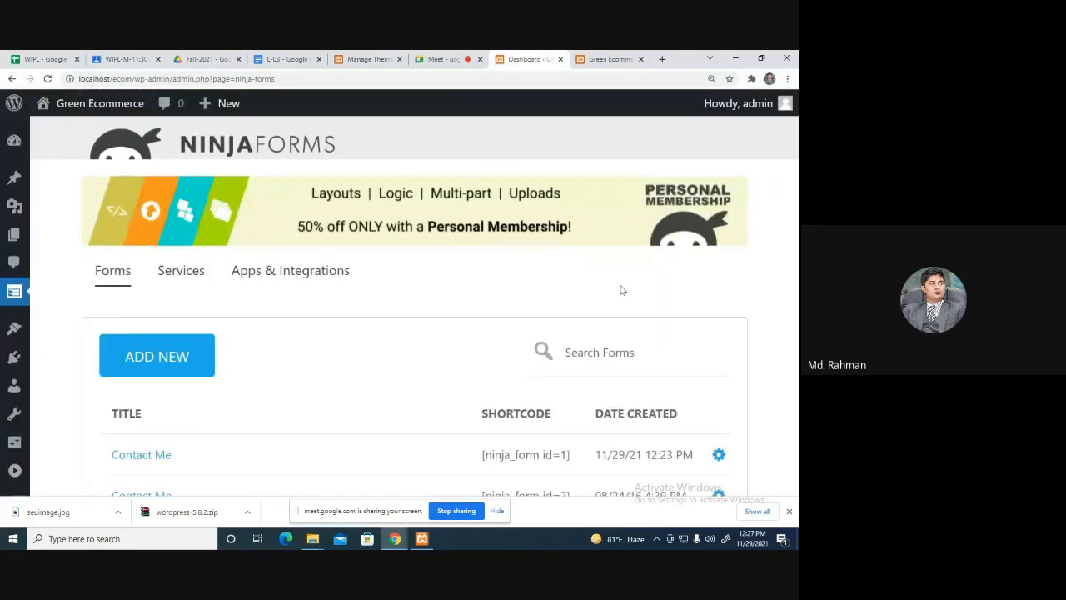
pyautogui.scroll(-3, 620, 290)
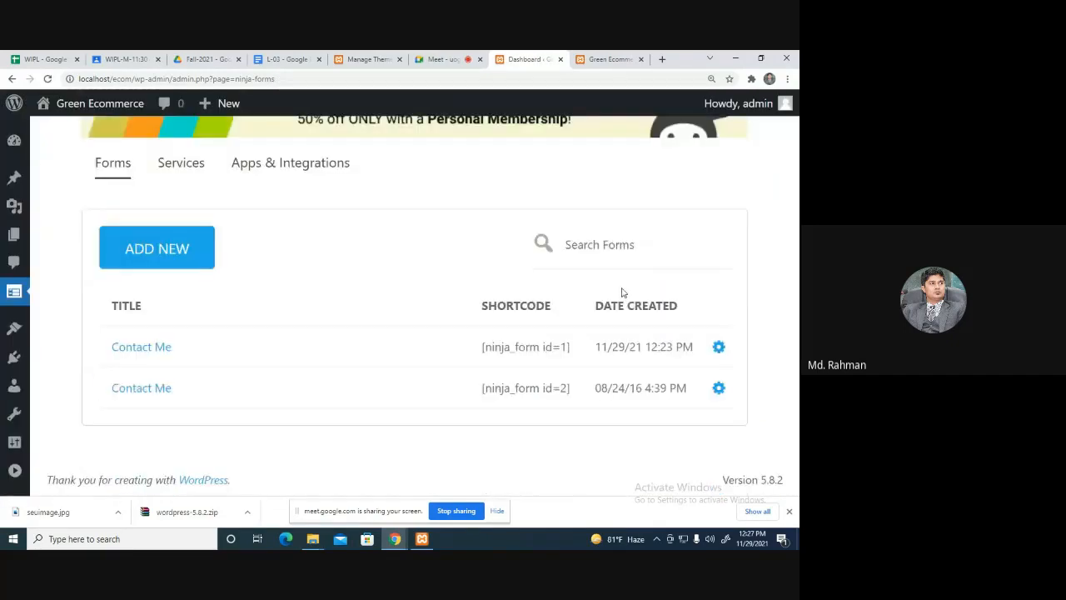
pyautogui.click(663, 60)
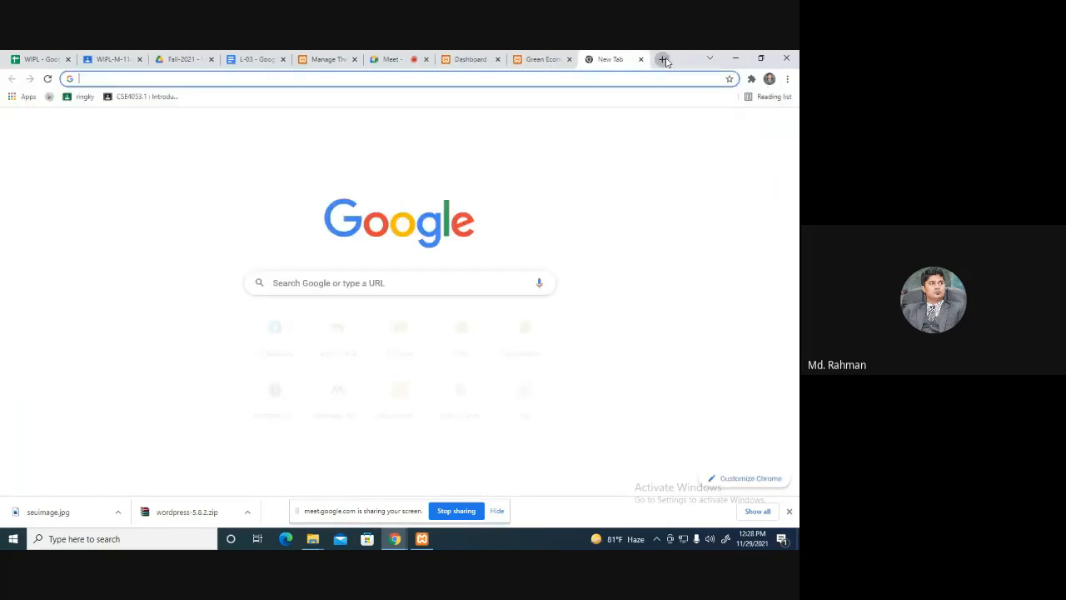
pyautogui.hotkey('ctrl', 'v')
pyautogui.press('Return')
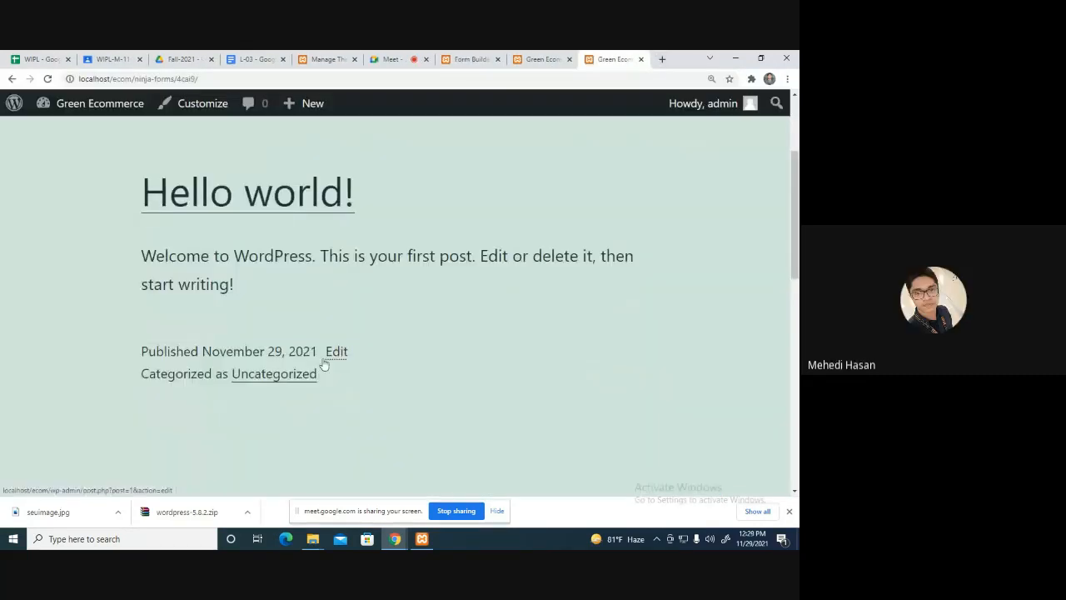
# Check the open site tabs, then return to the form's display settings.
pyautogui.click(539, 58)
pyautogui.scroll(2, 516, 166)
pyautogui.click(596, 54)
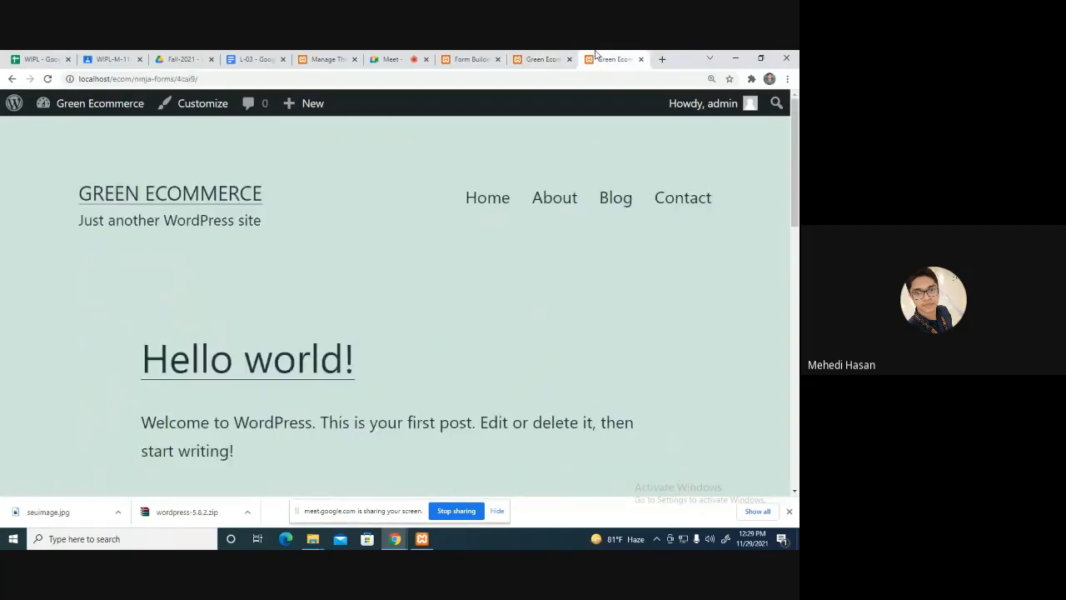
pyautogui.click(483, 59)
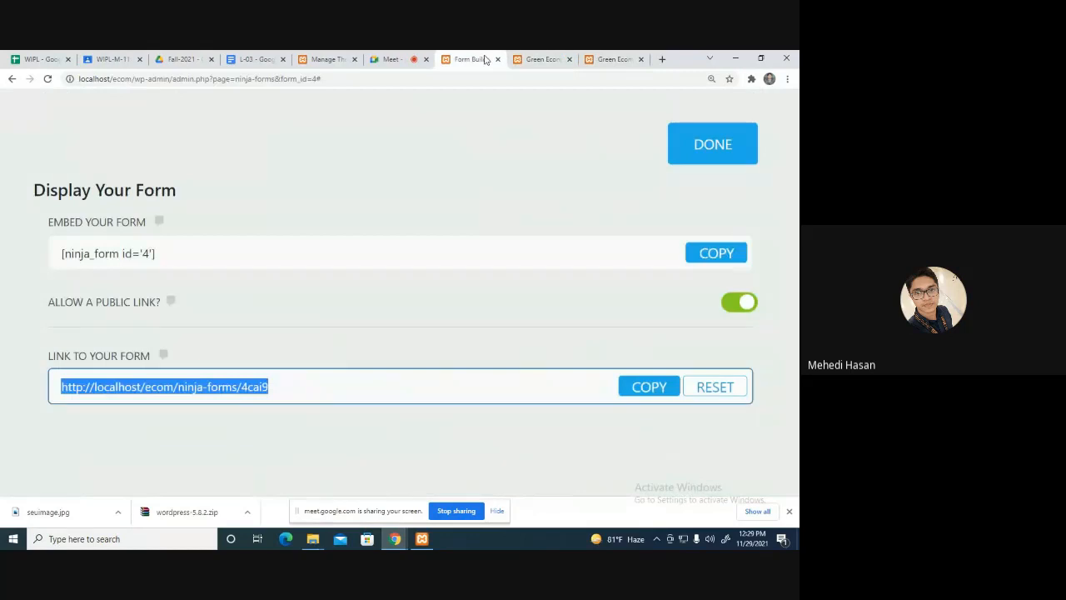
# Select the embed shortcode [ninja_form id='4'] and glance over the site tabs.
pyautogui.click(198, 255)
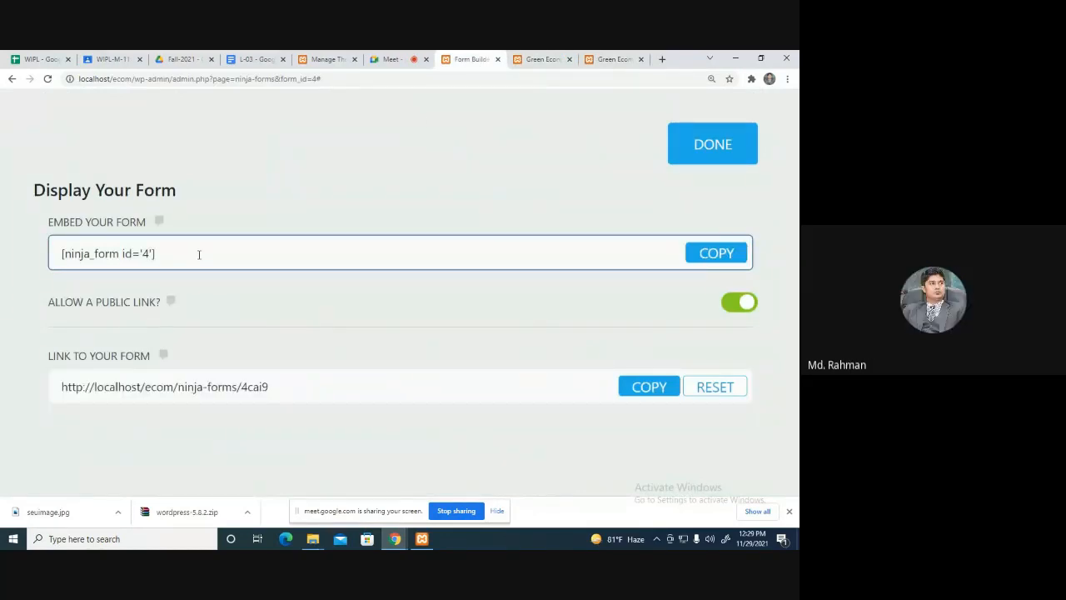
pyautogui.moveTo(199, 254); pyautogui.dragTo(60, 254)
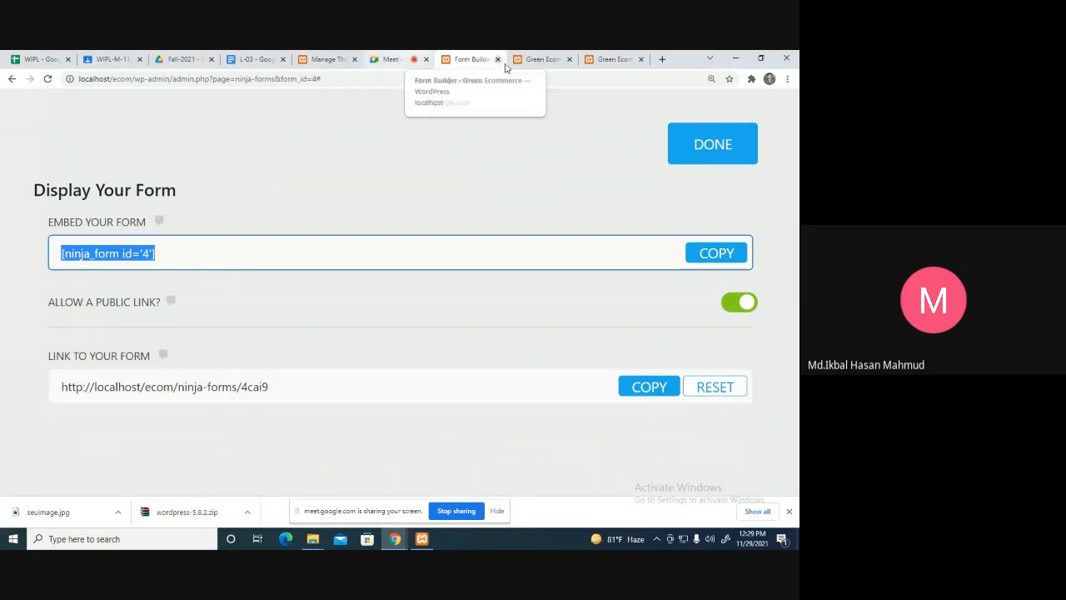
pyautogui.click(541, 59)
pyautogui.click(608, 57)
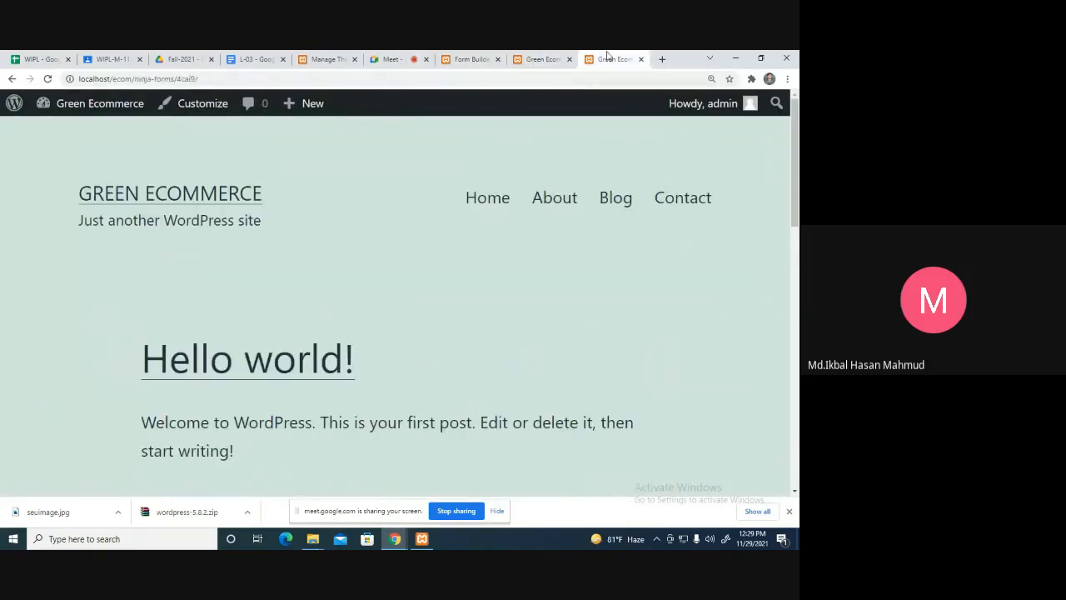
pyautogui.click(468, 60)
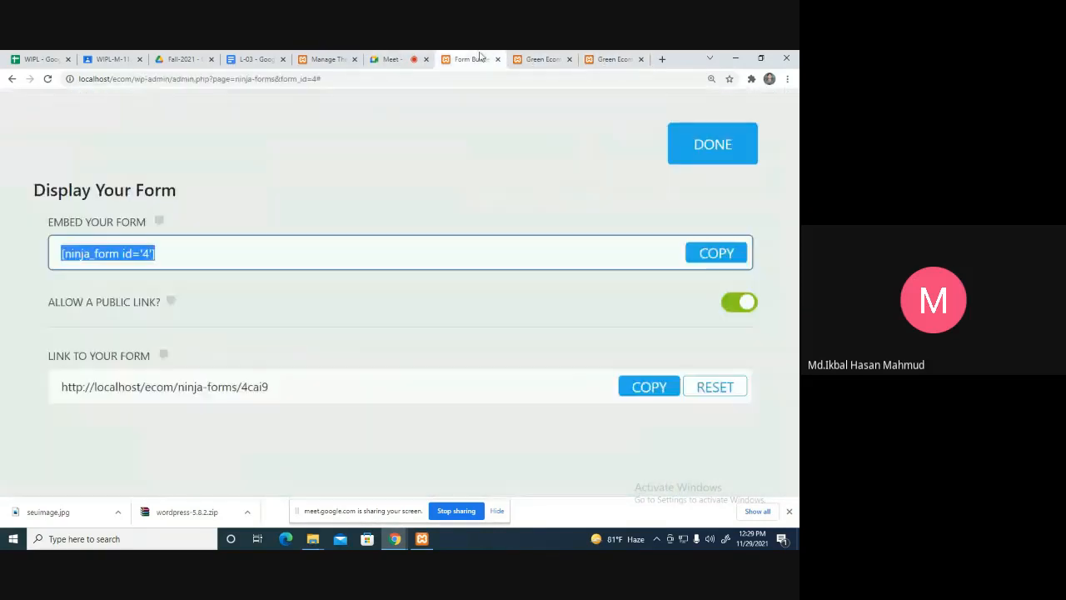
# Publish the Contact Me form and return to the list showing four Contact Me forms.
pyautogui.click(704, 154)
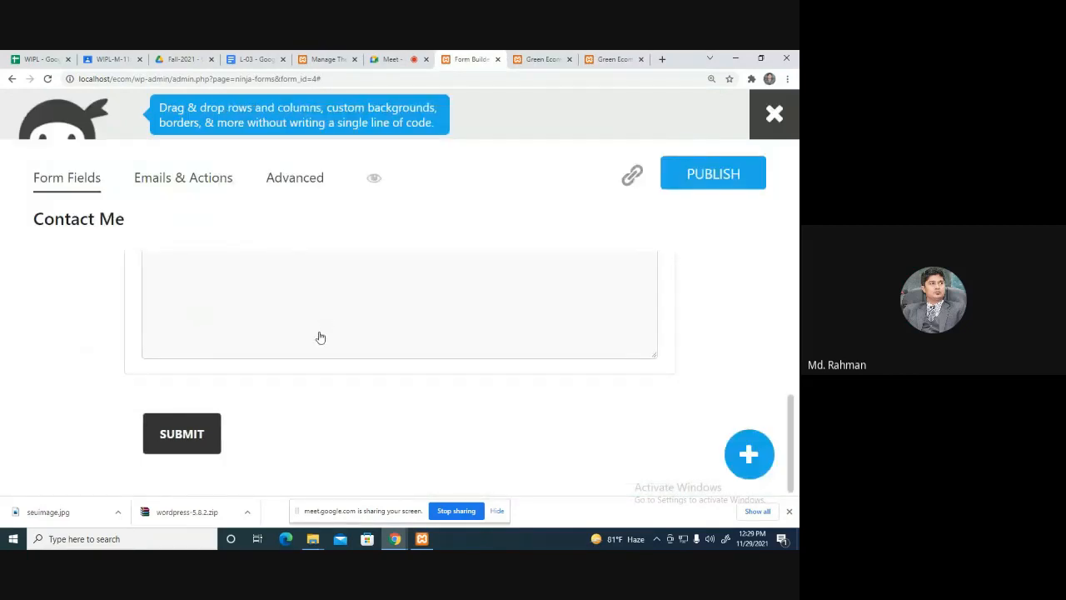
pyautogui.scroll(5, 320, 337)
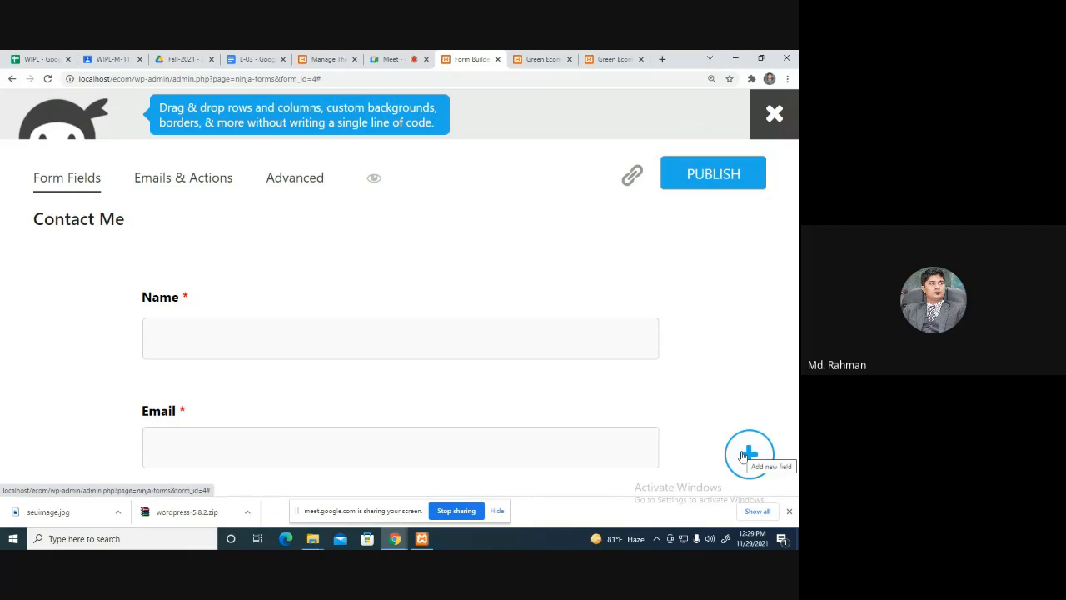
pyautogui.scroll(-5, 604, 352)
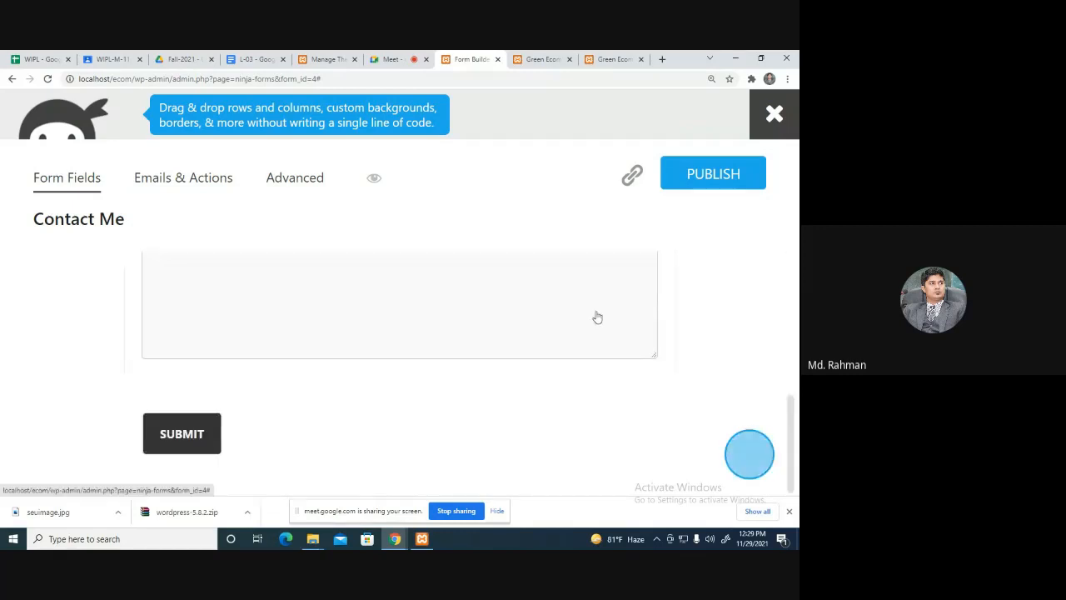
pyautogui.scroll(5, 595, 317)
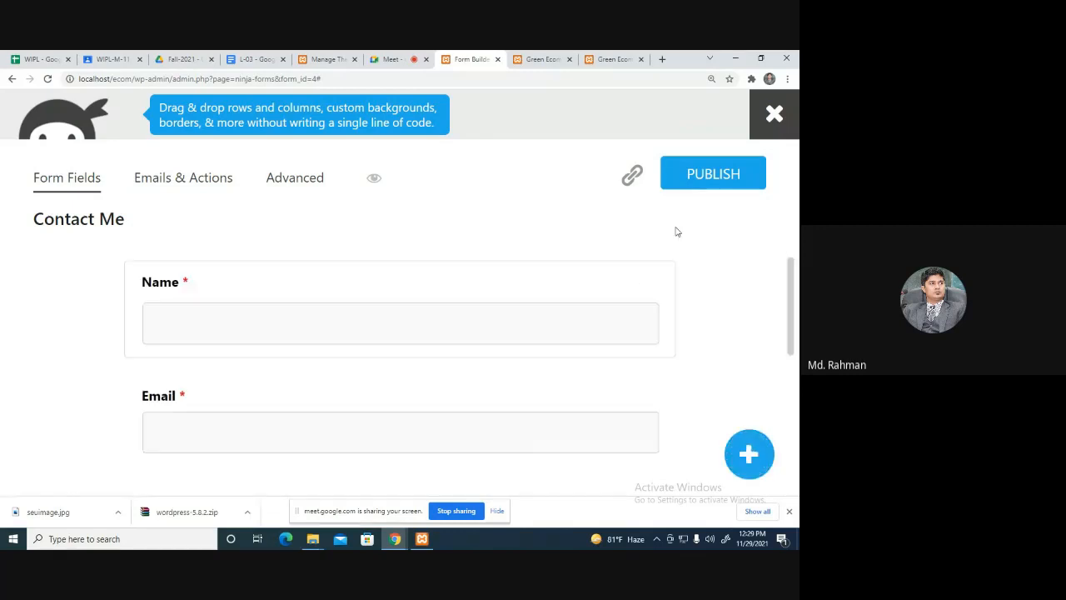
pyautogui.click(701, 182)
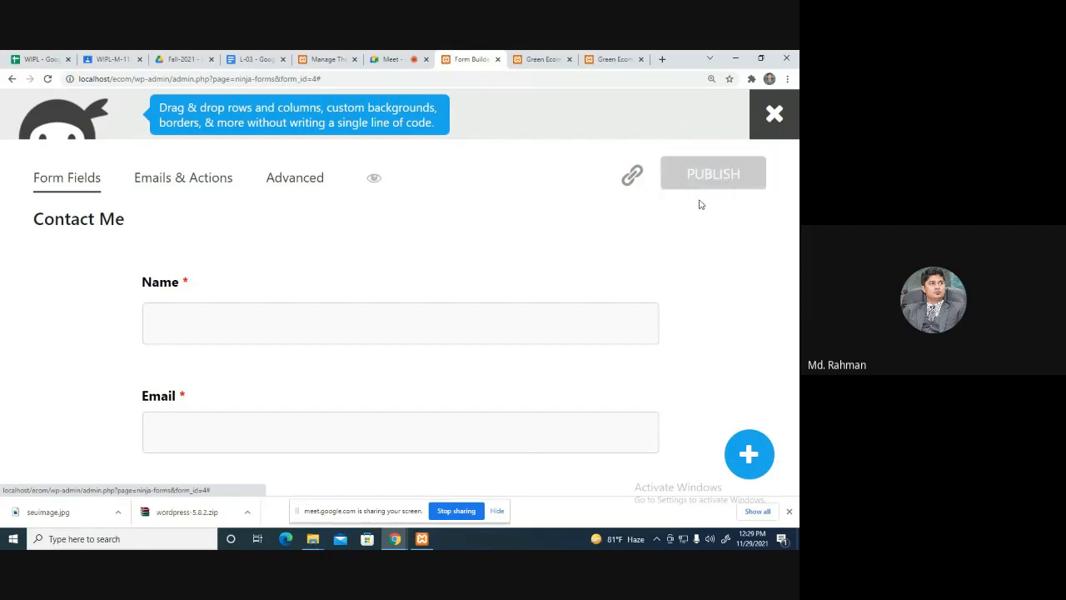
pyautogui.scroll(-5, 719, 314)
pyautogui.scroll(5, 719, 342)
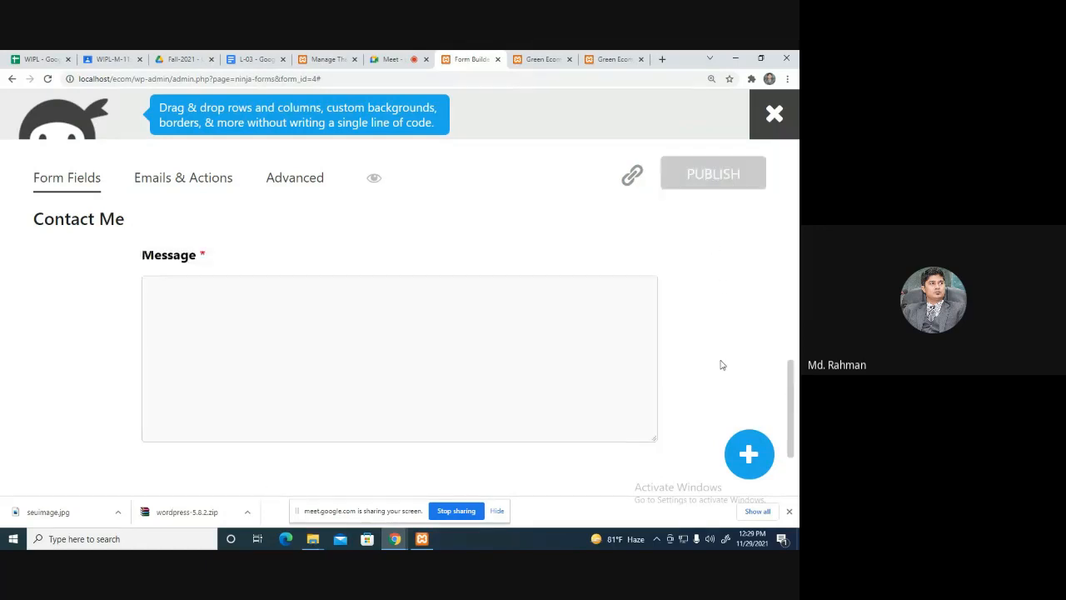
pyautogui.click(781, 125)
pyautogui.scroll(-3, 569, 304)
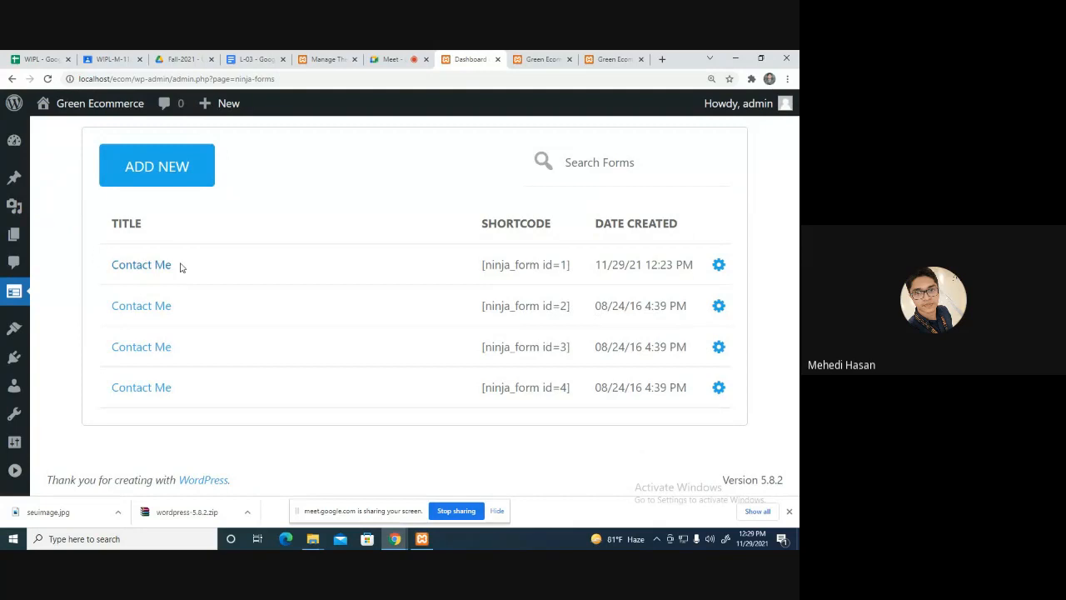
# Preview Contact Me form id=1, scroll through it, and highlight its heading.
pyautogui.click(719, 269)
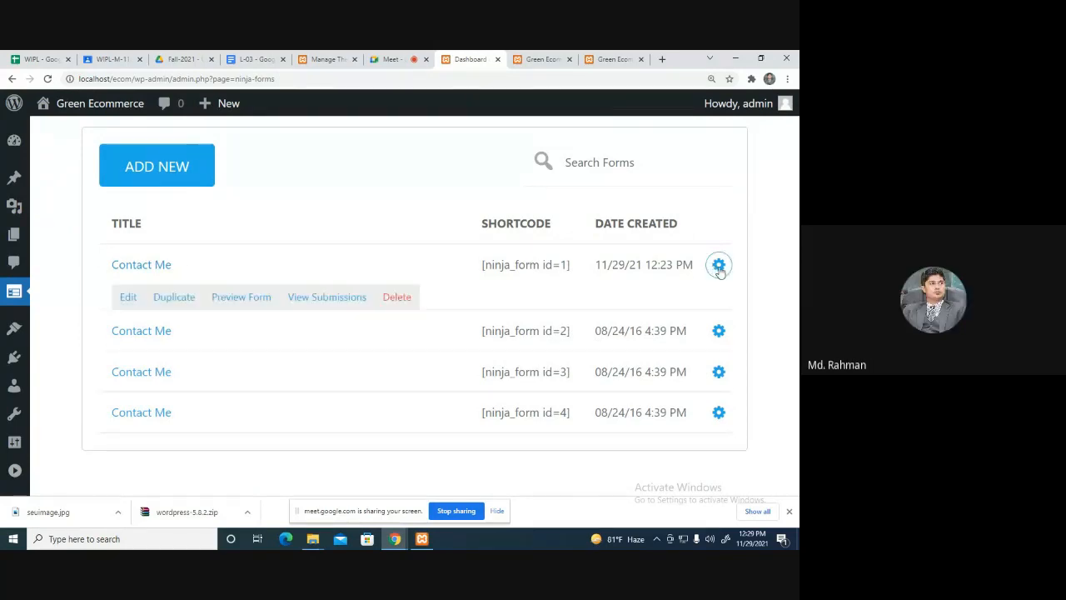
pyautogui.click(241, 297)
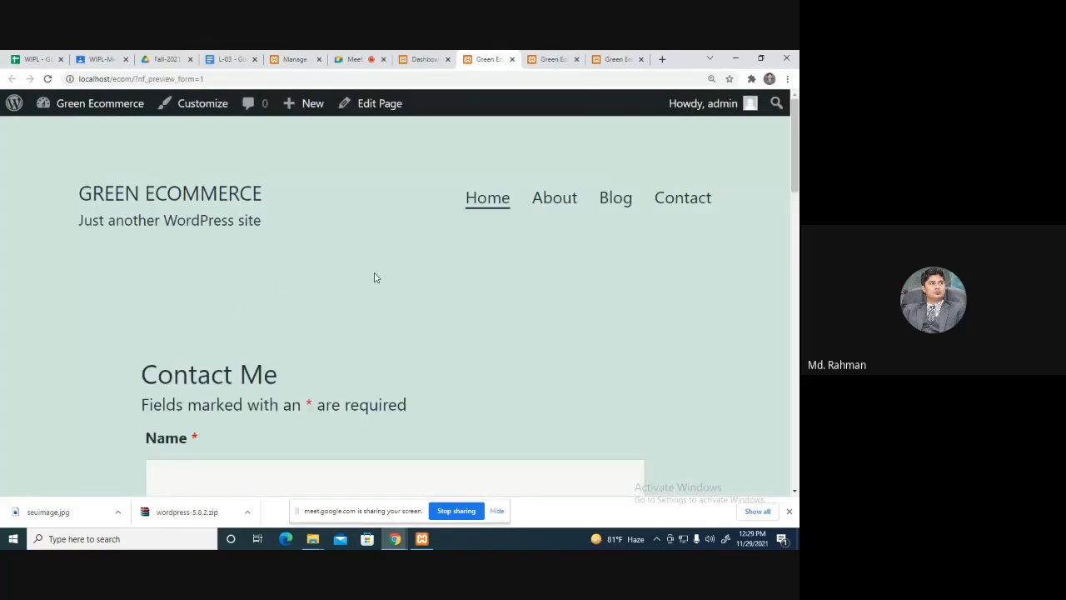
pyautogui.scroll(-3, 379, 287)
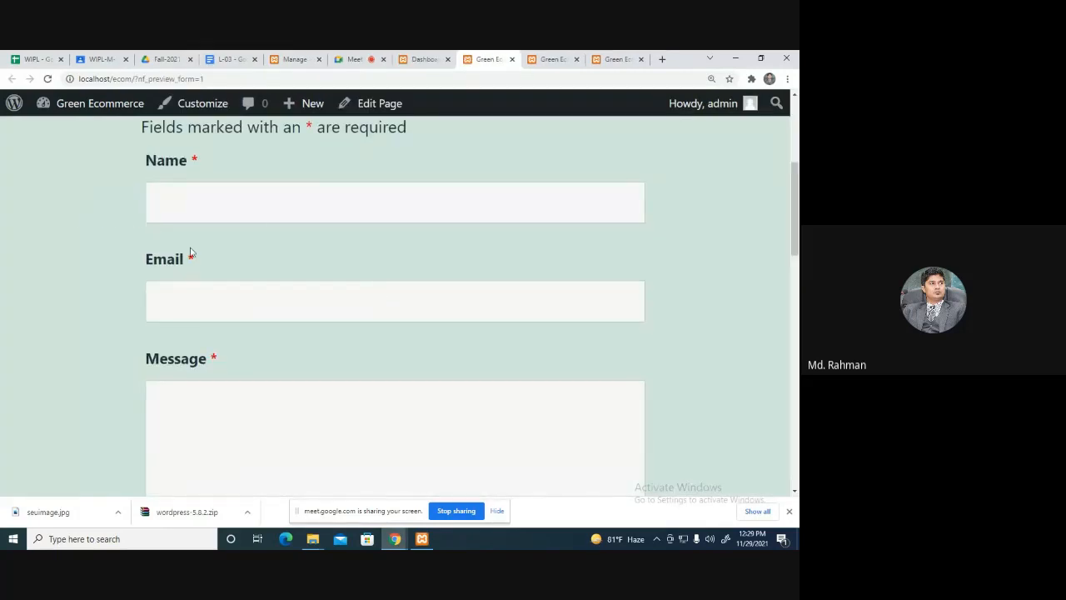
pyautogui.scroll(-4, 638, 286)
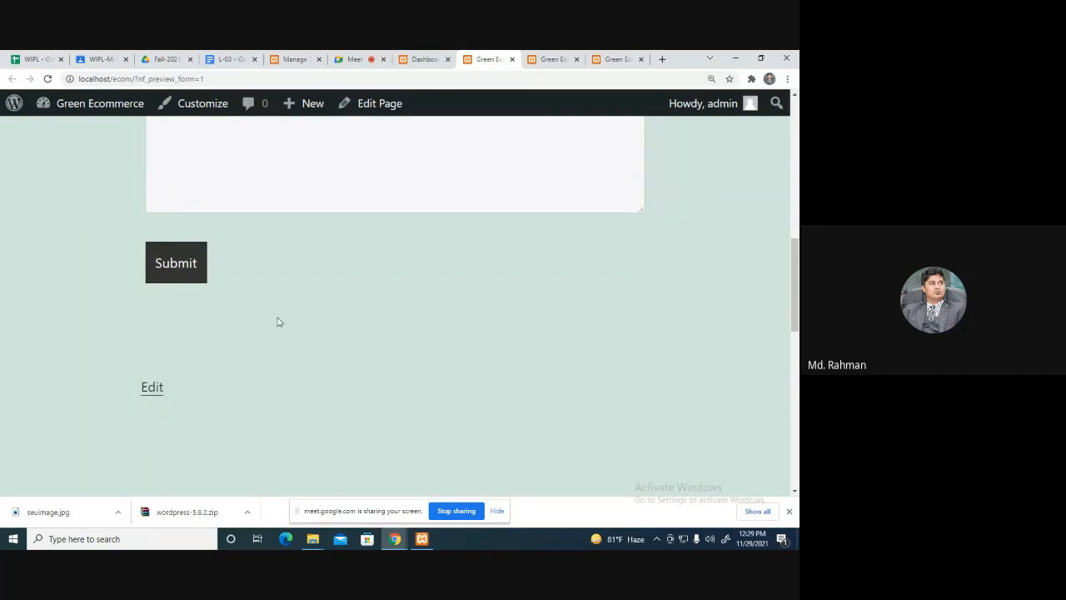
pyautogui.scroll(7, 337, 286)
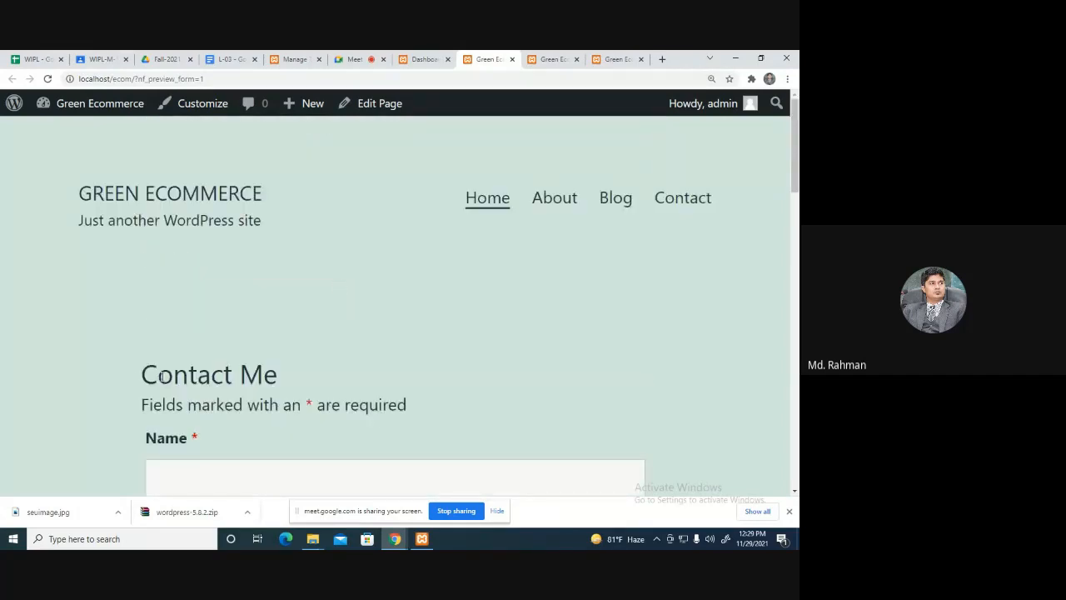
pyautogui.moveTo(131, 375); pyautogui.dragTo(350, 392)
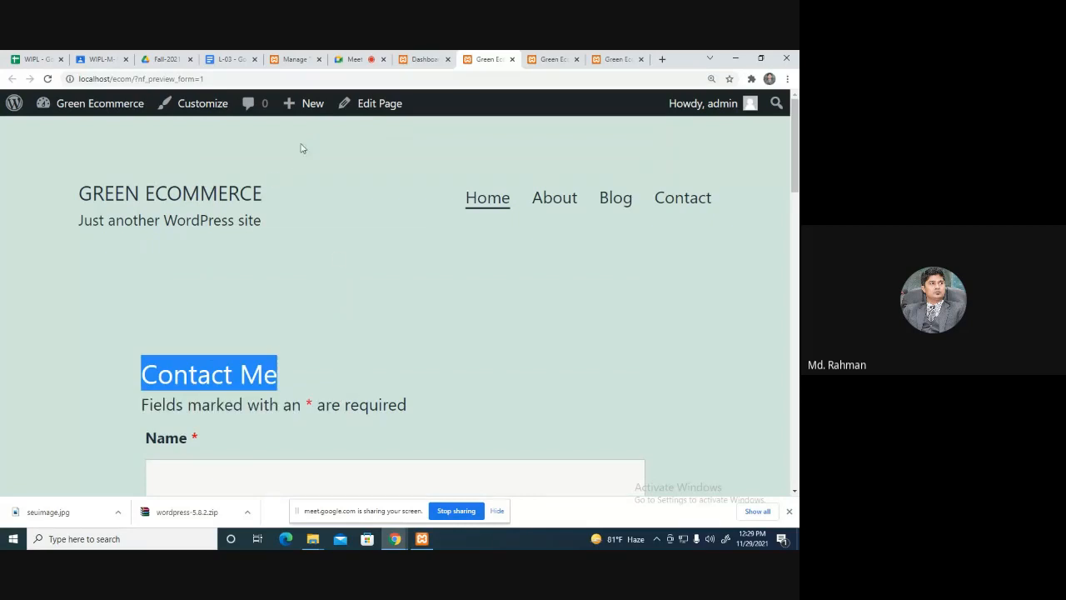
# Reload the Green Ecommerce home page and scroll through it.
pyautogui.click(560, 58)
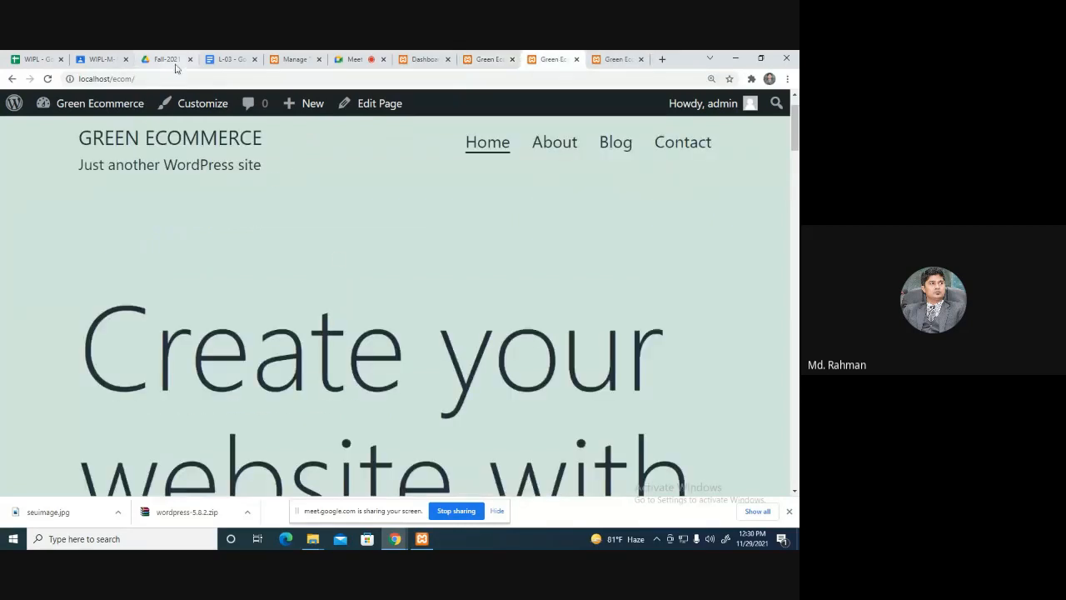
pyautogui.click(162, 82)
pyautogui.press('Return')
pyautogui.scroll(-10, 641, 250)
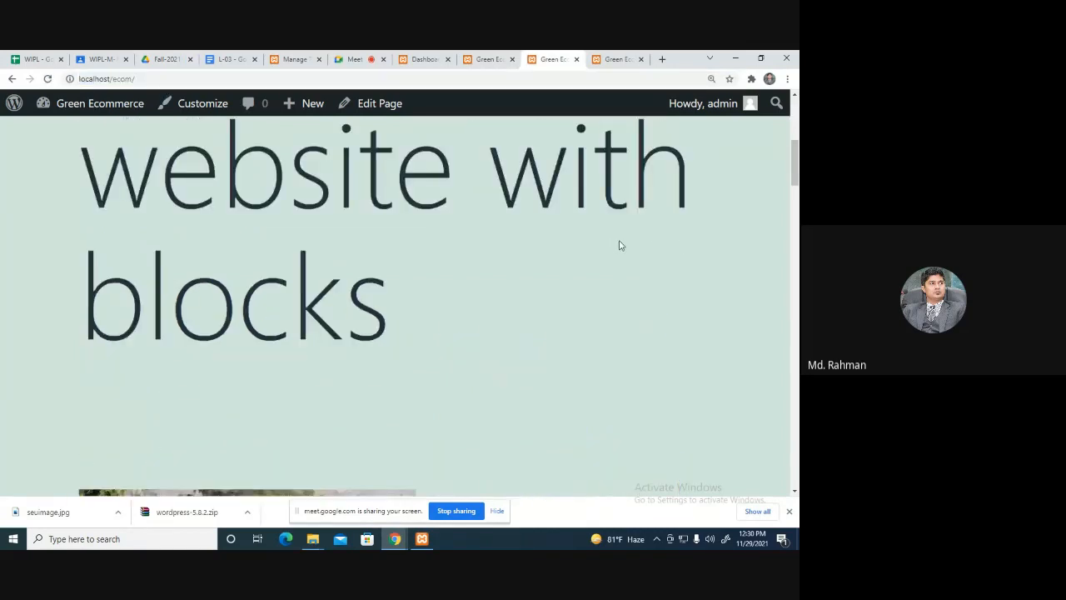
pyautogui.scroll(-4, 639, 280)
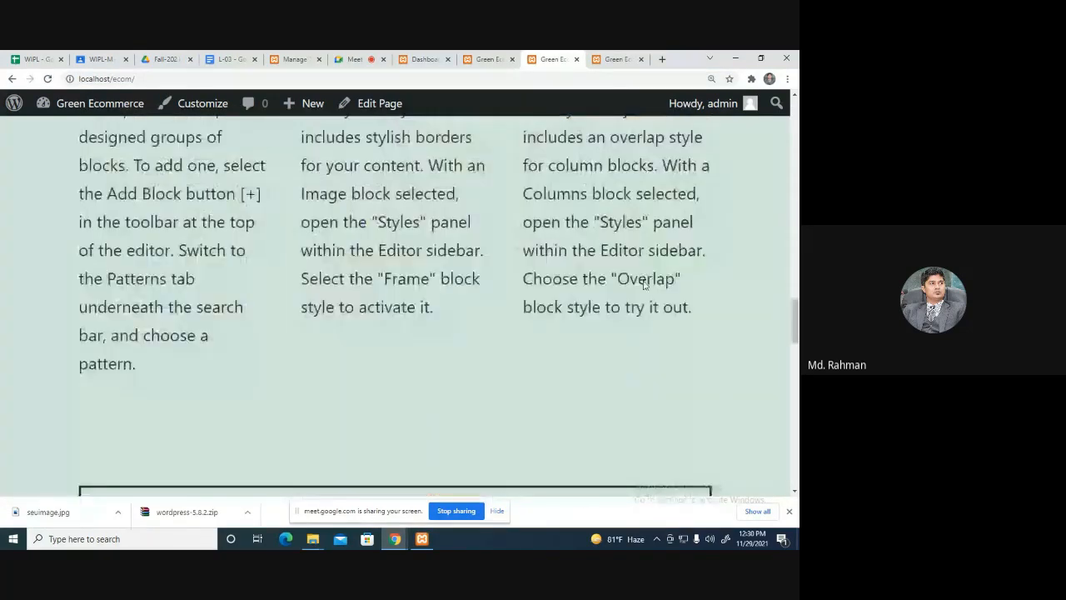
pyautogui.scroll(-15, 645, 284)
pyautogui.moveTo(795, 465); pyautogui.dragTo(781, 122)
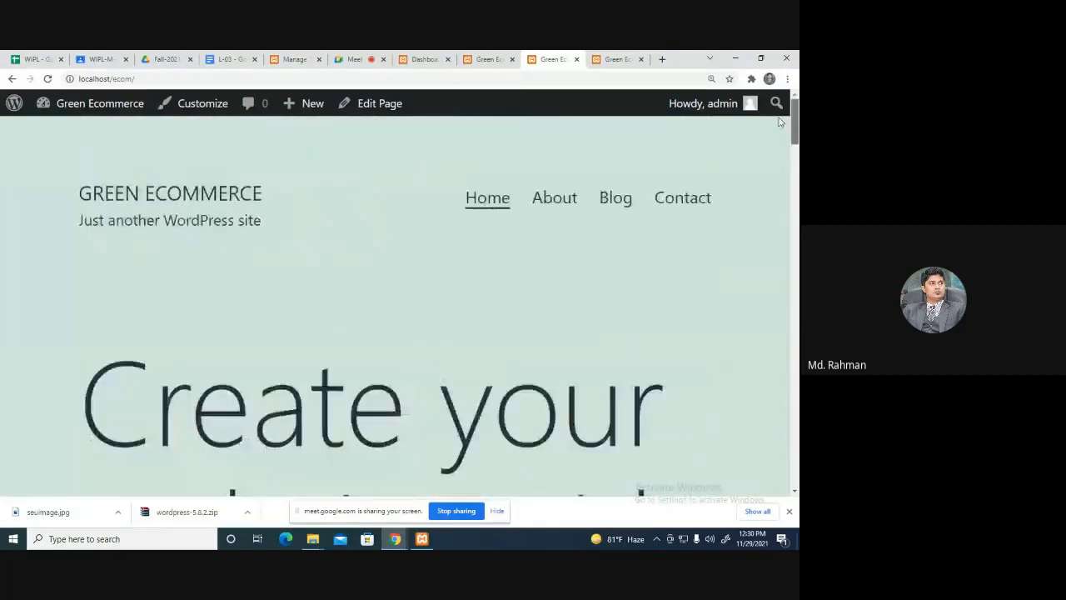
# Recheck the Contact Me form preview, then move on to the L-03 lesson outline.
pyautogui.click(495, 59)
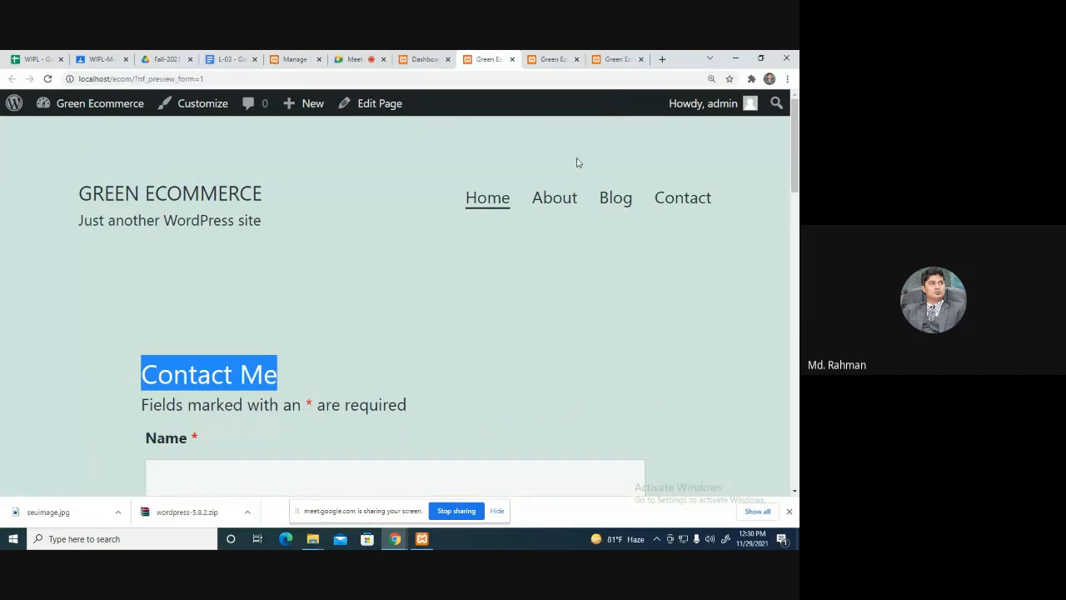
pyautogui.scroll(-3, 552, 298)
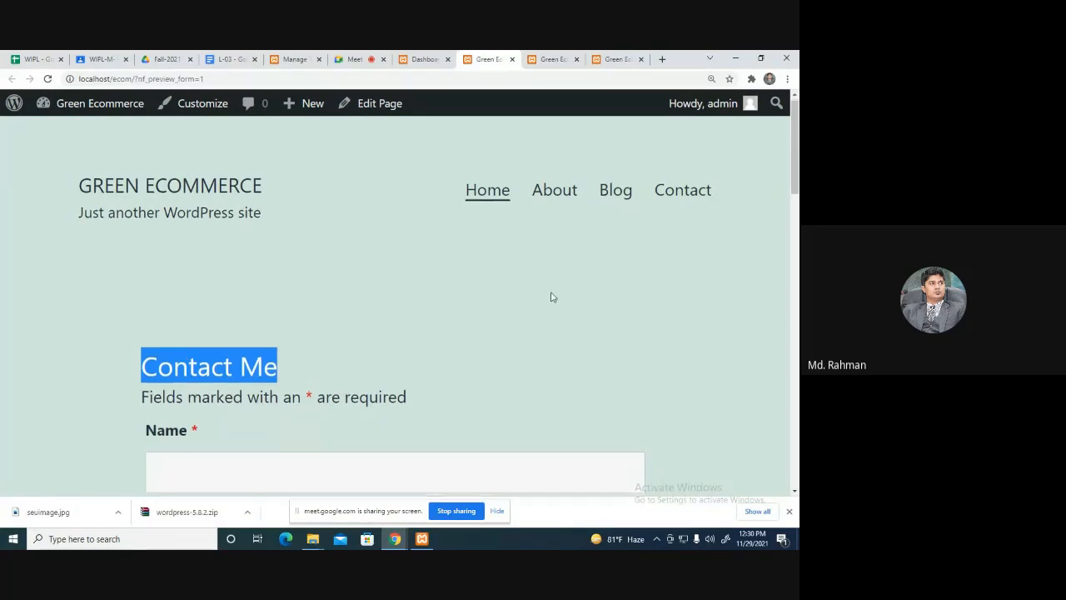
pyautogui.click(286, 59)
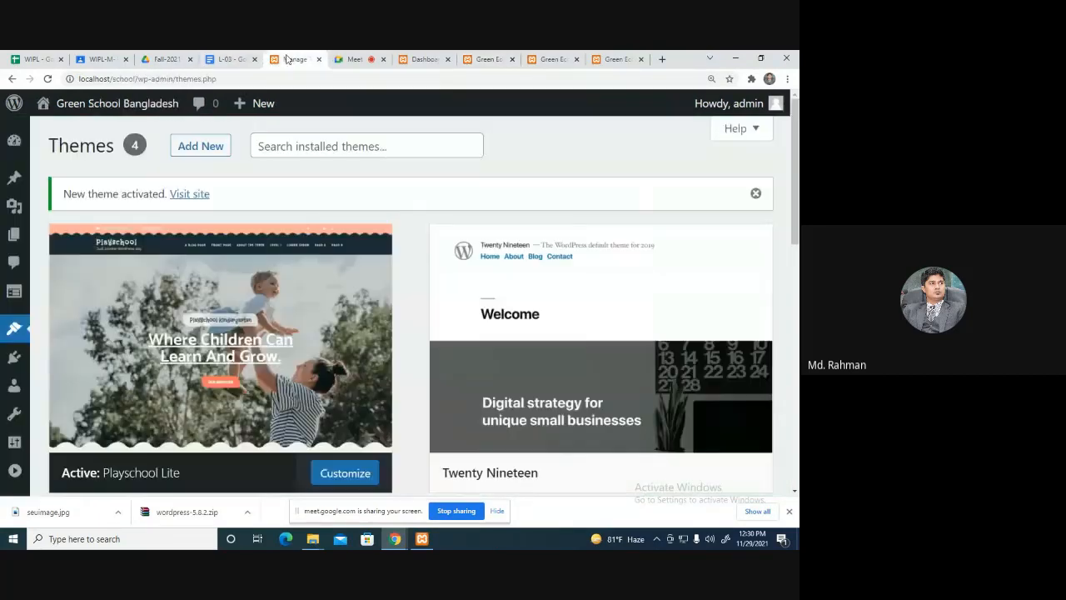
pyautogui.click(230, 59)
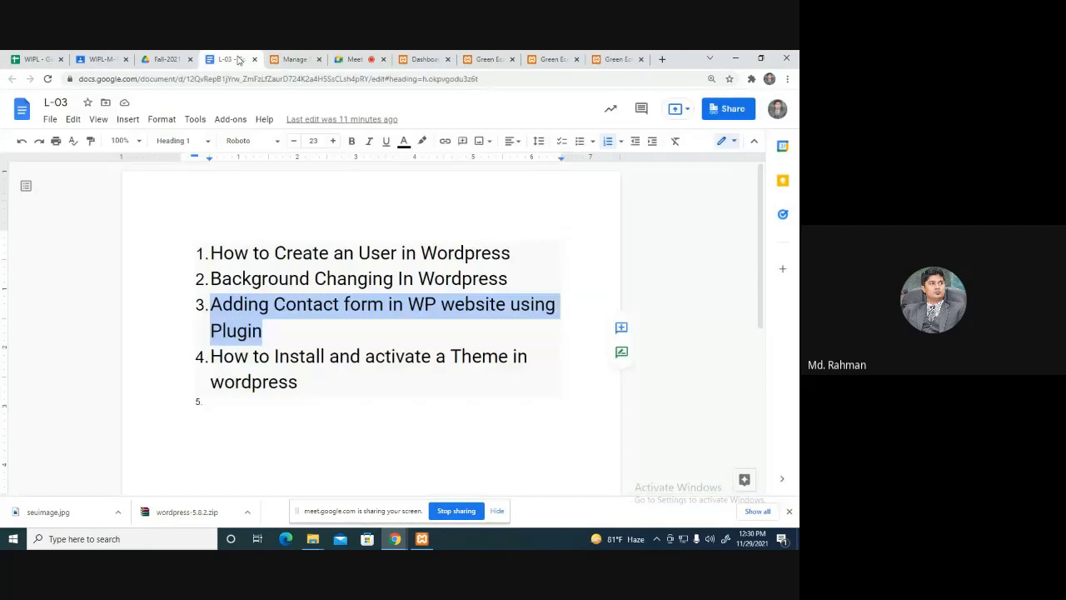
# Highlight topic 4, 'How to Install and activate a Theme in wordpress', in the L-03 outline.
pyautogui.click(323, 385)
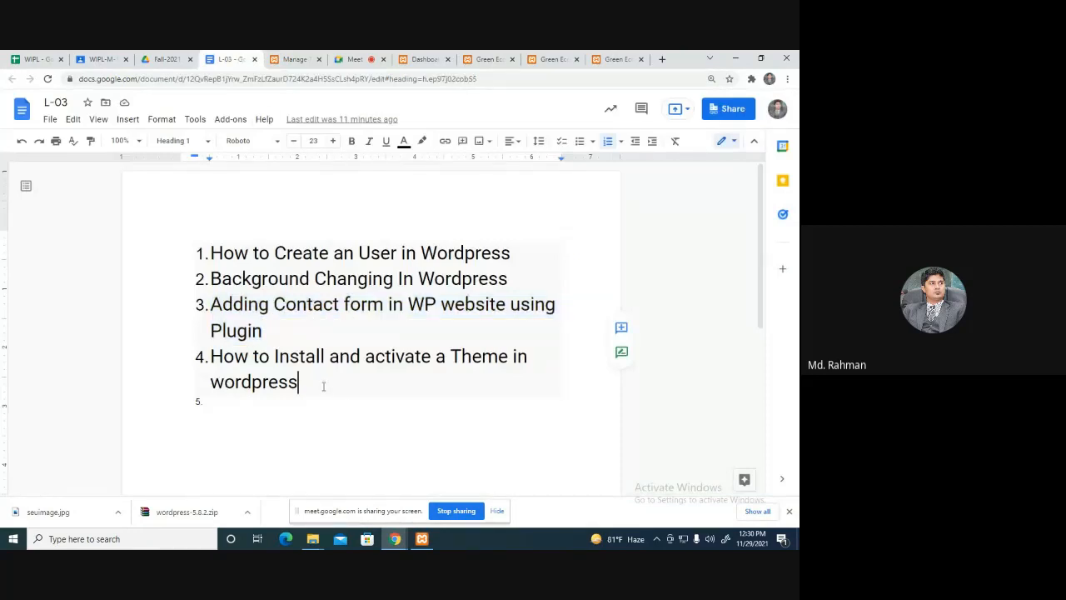
pyautogui.moveTo(323, 385); pyautogui.dragTo(210, 360)
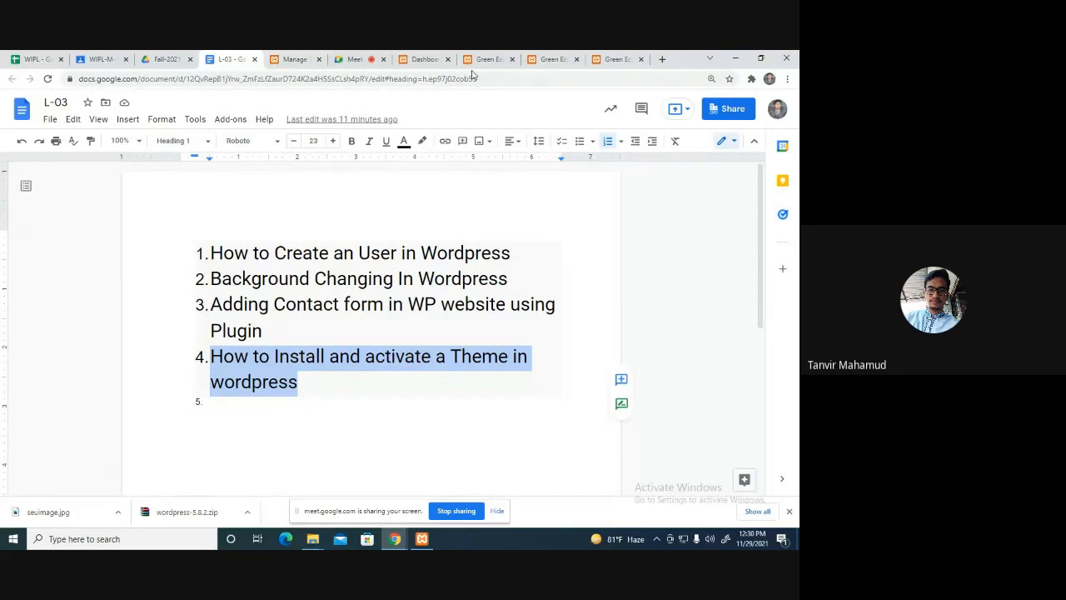
# Go to Appearance > Themes in the WordPress dashboard.
pyautogui.click(358, 60)
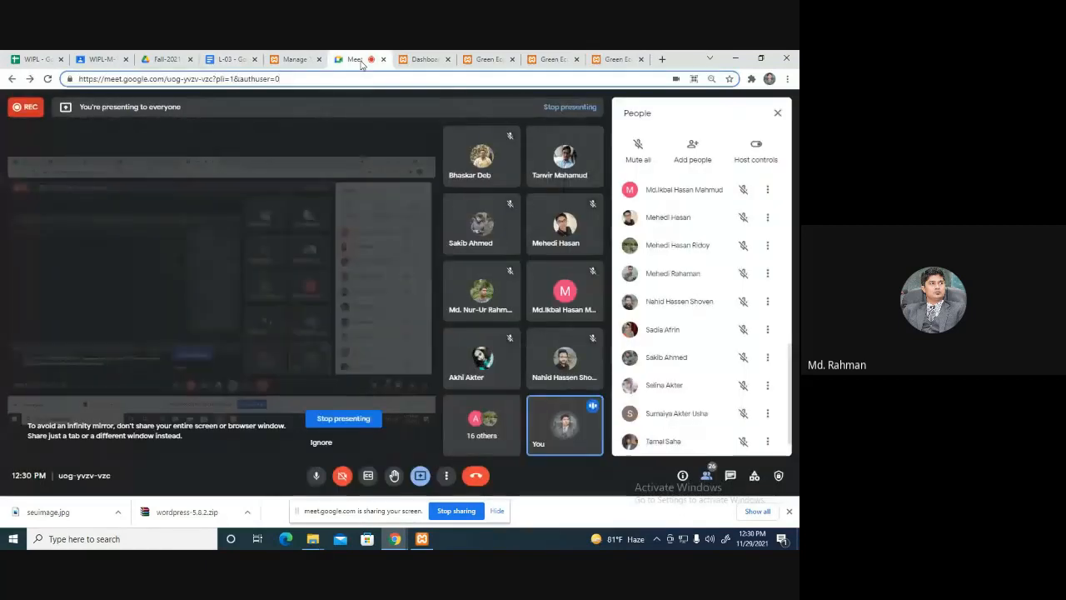
pyautogui.click(425, 59)
pyautogui.moveTo(18, 329)
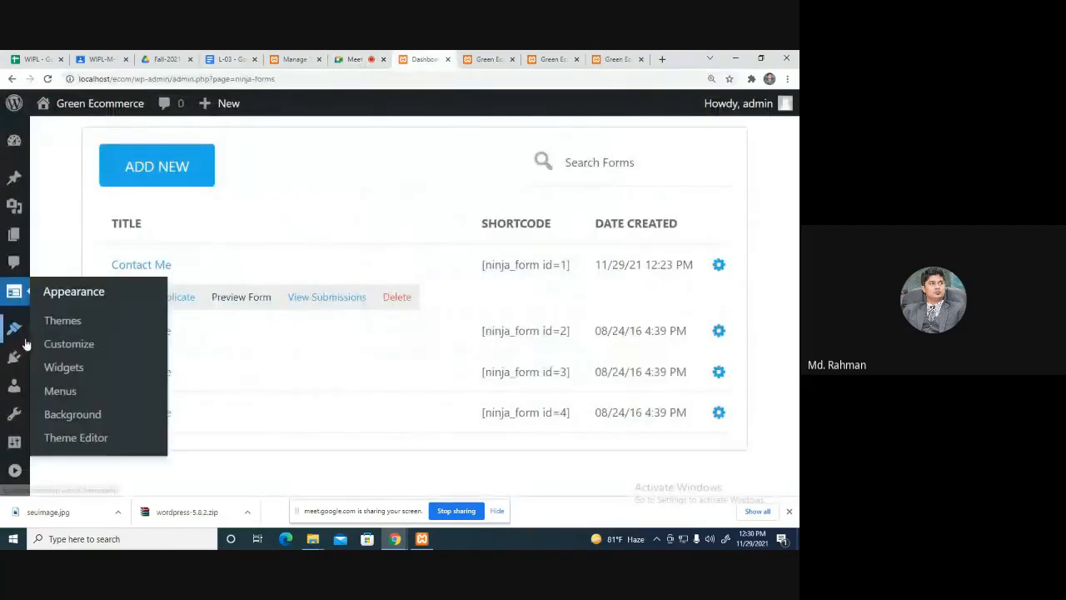
pyautogui.moveTo(12, 359)
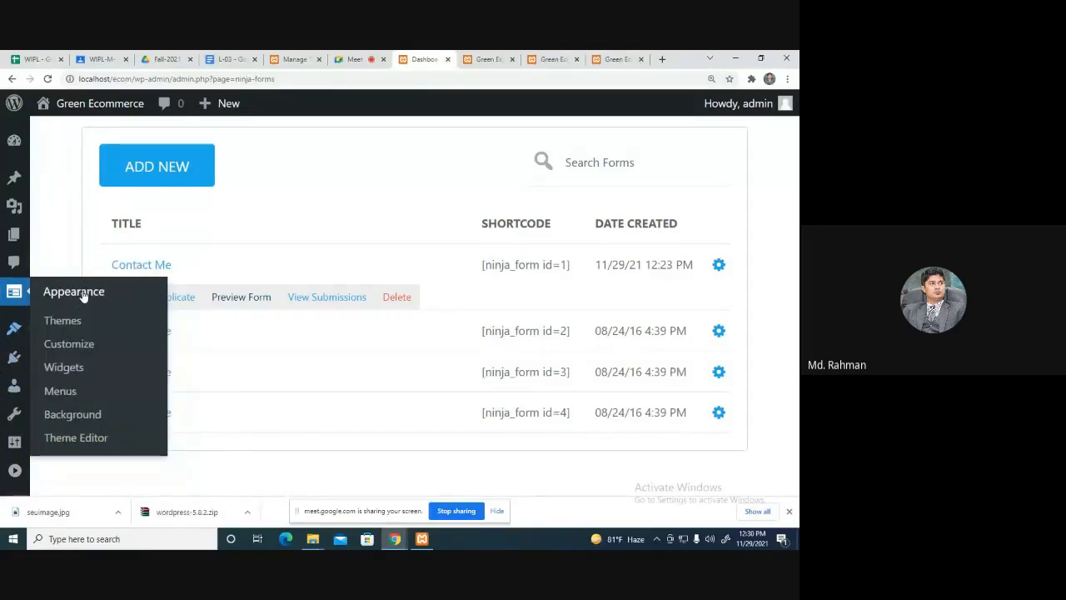
pyautogui.click(78, 319)
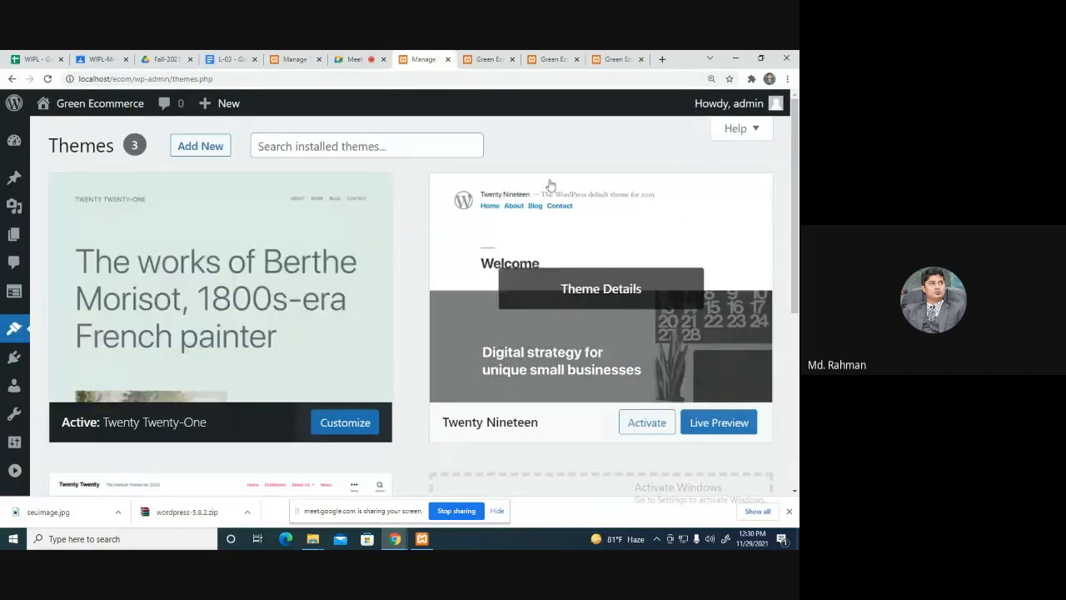
# Activate the Twenty Twenty theme.
pyautogui.scroll(-4, 708, 300)
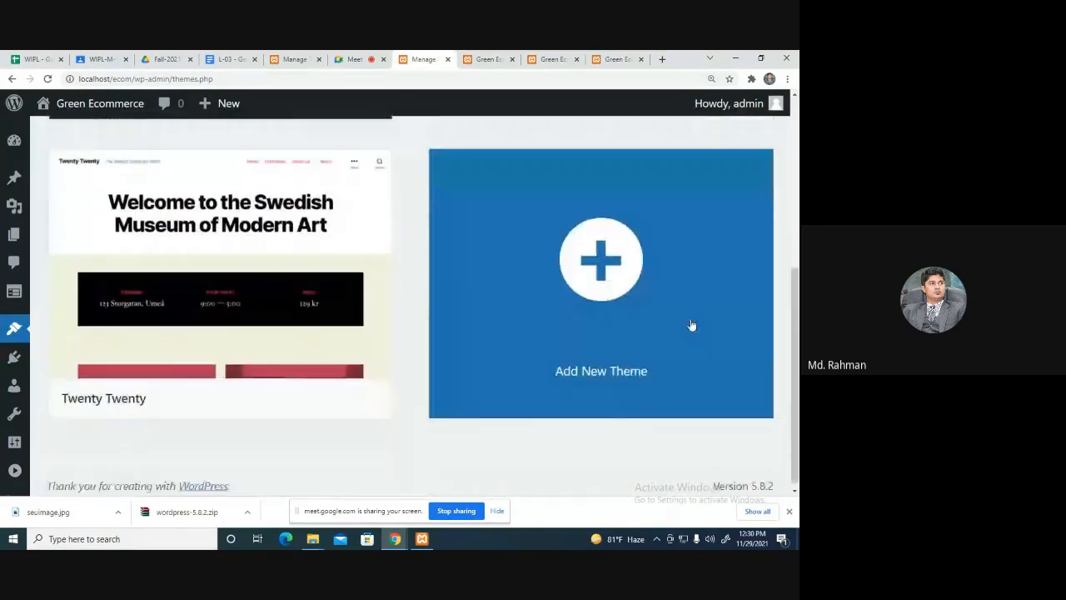
pyautogui.scroll(4, 691, 325)
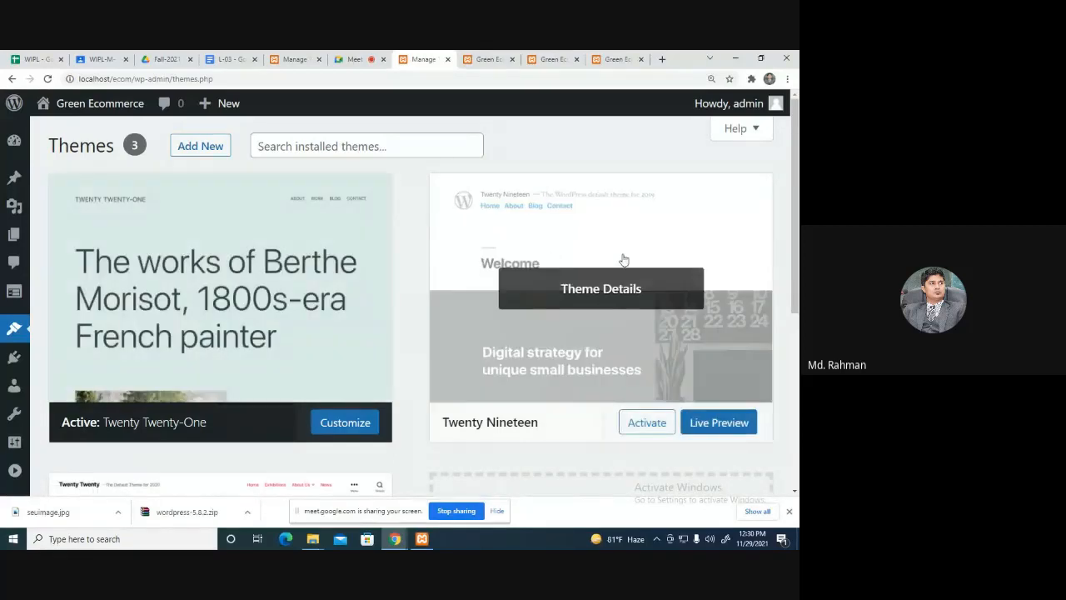
pyautogui.scroll(-2, 691, 363)
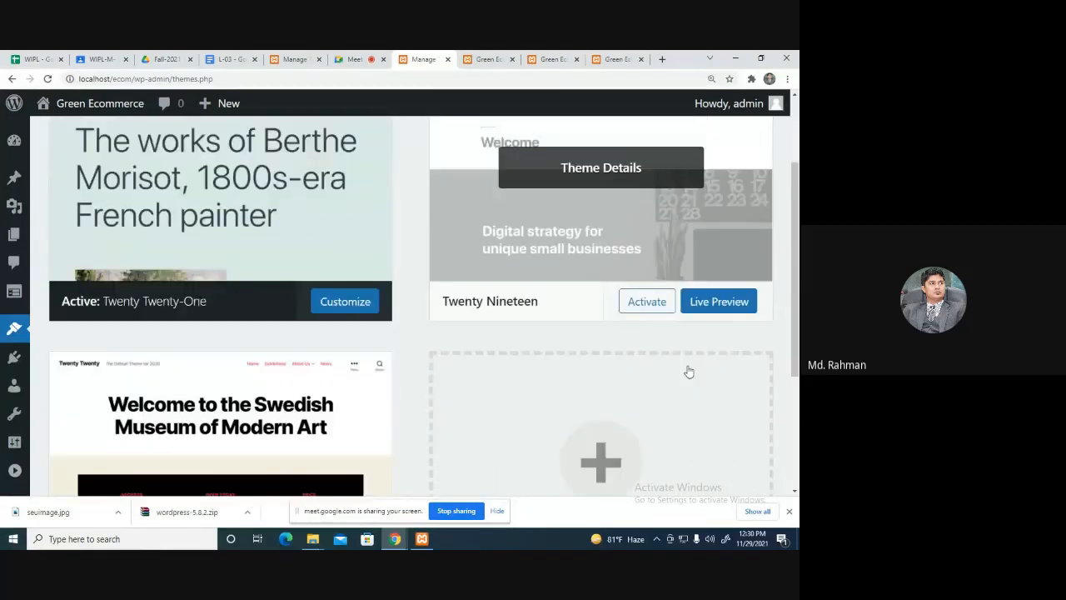
pyautogui.scroll(-3, 209, 412)
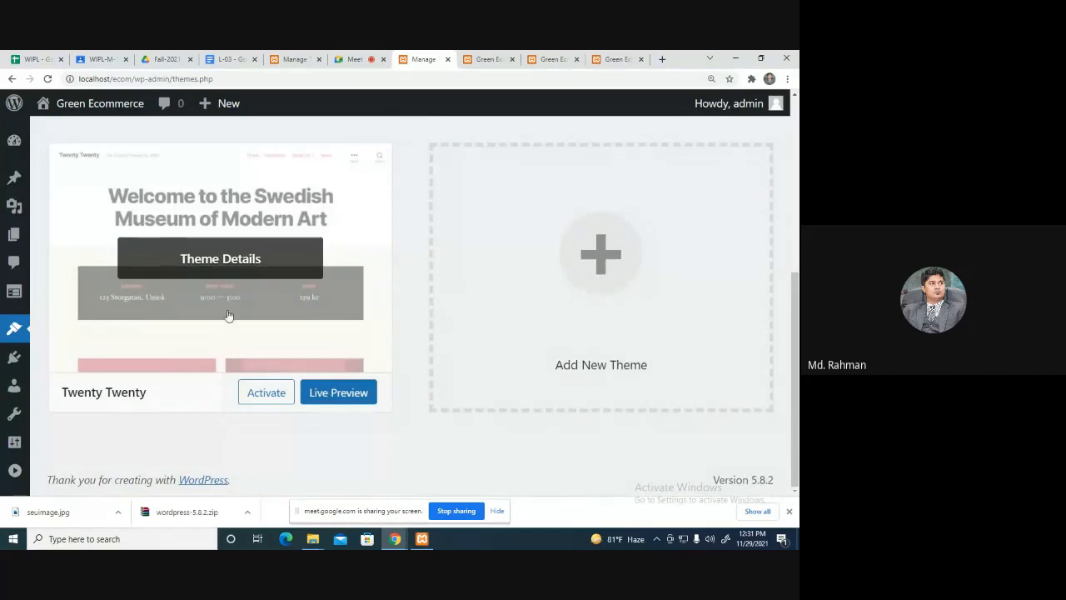
pyautogui.click(252, 397)
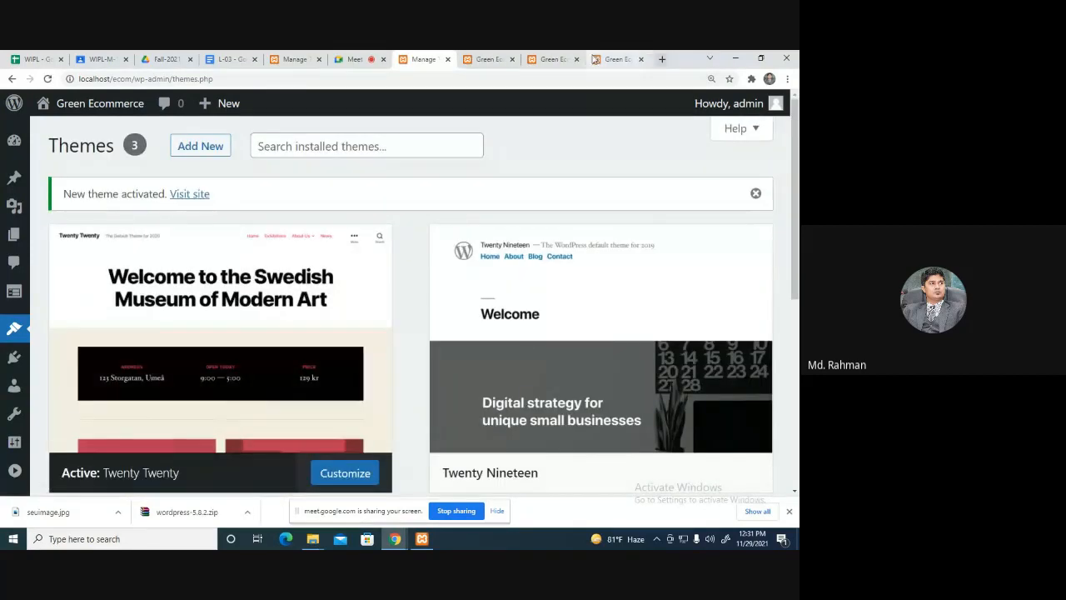
pyautogui.click(553, 59)
# Reload the home page in Twenty Twenty's design and try its navigation menu.
pyautogui.click(355, 79)
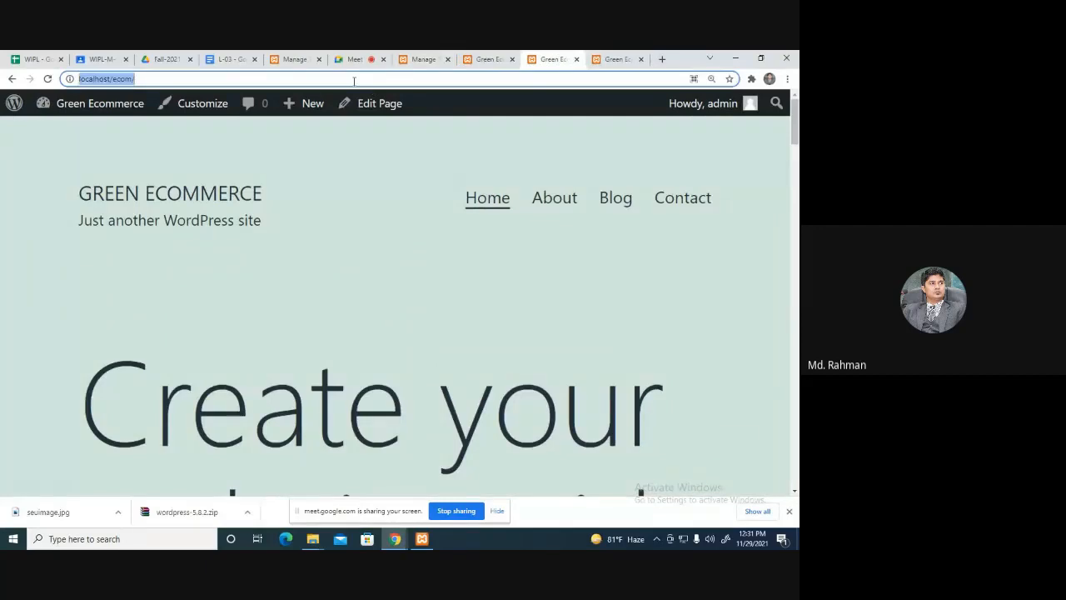
pyautogui.press('Return')
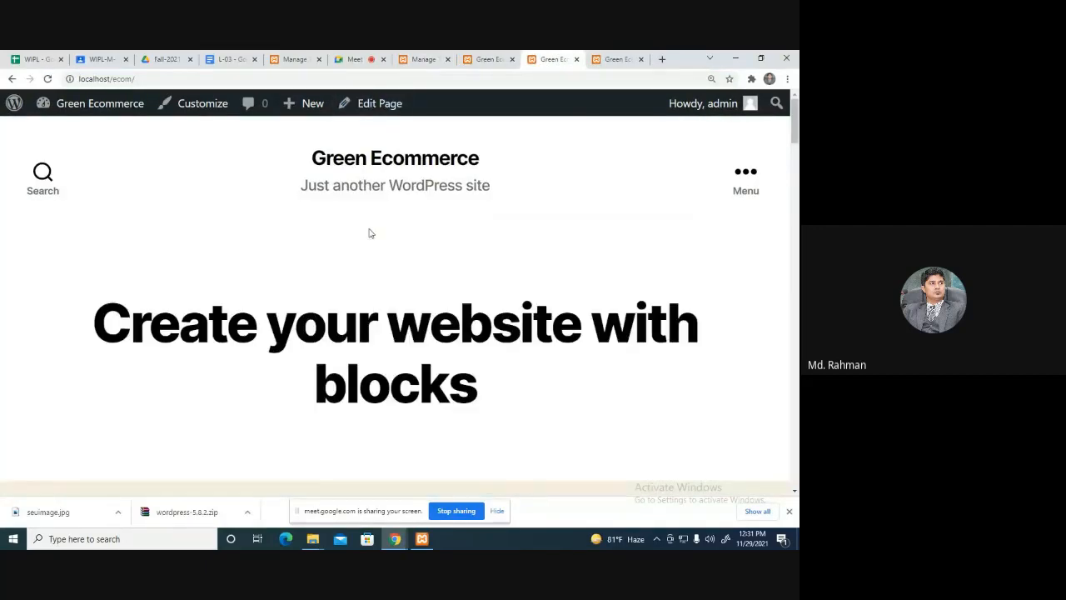
pyautogui.scroll(-4, 506, 166)
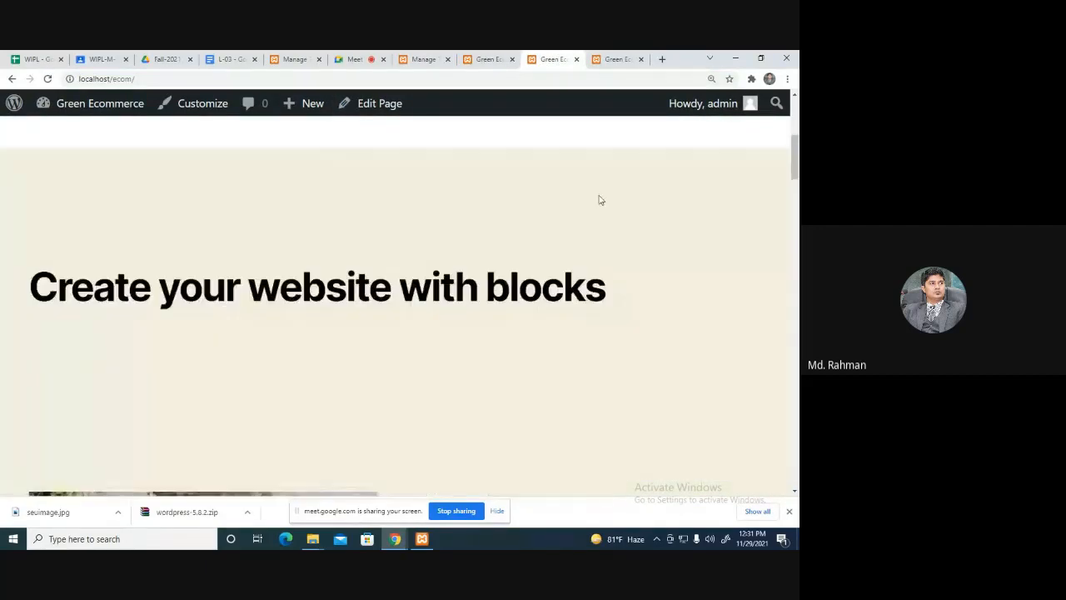
pyautogui.scroll(2, 766, 207)
pyautogui.scroll(2, 763, 200)
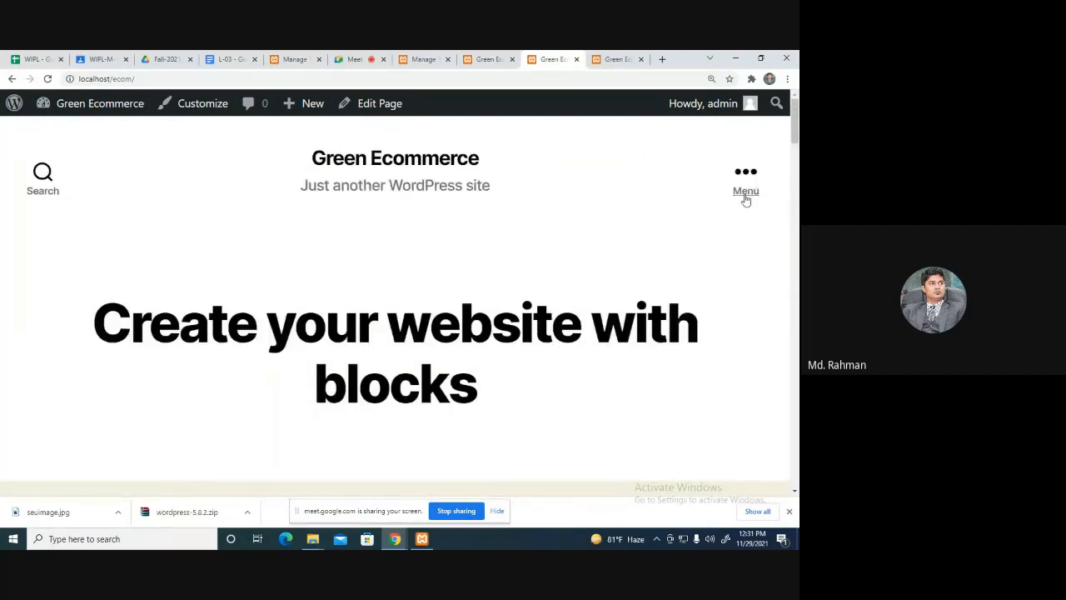
pyautogui.click(746, 176)
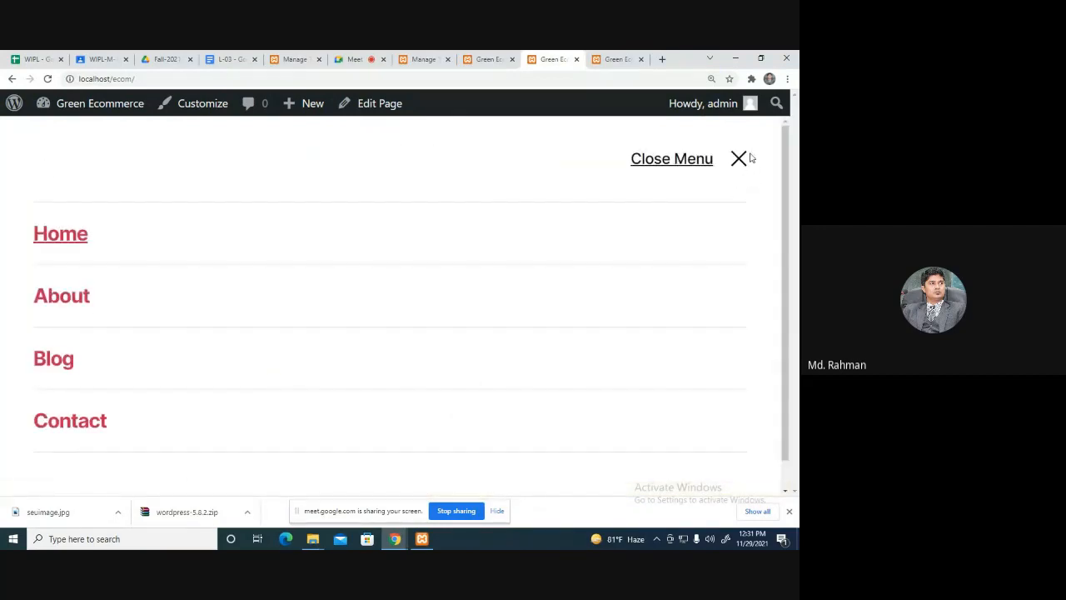
pyautogui.click(738, 161)
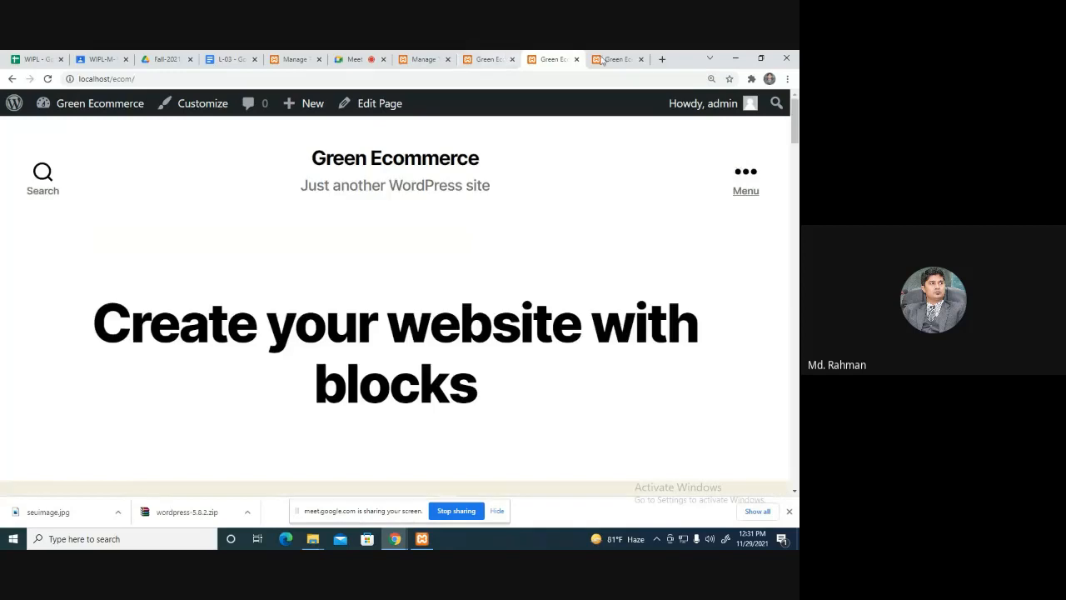
# Compare the contact form preview with the home page, then return to the installed themes.
pyautogui.click(605, 61)
pyautogui.click(566, 60)
pyautogui.click(474, 60)
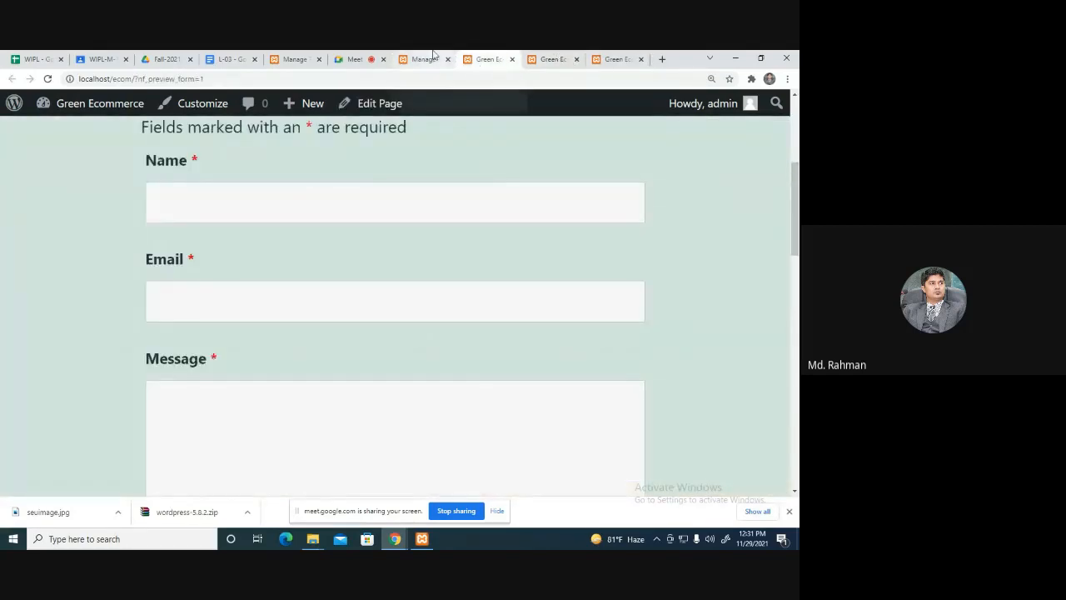
pyautogui.click(552, 58)
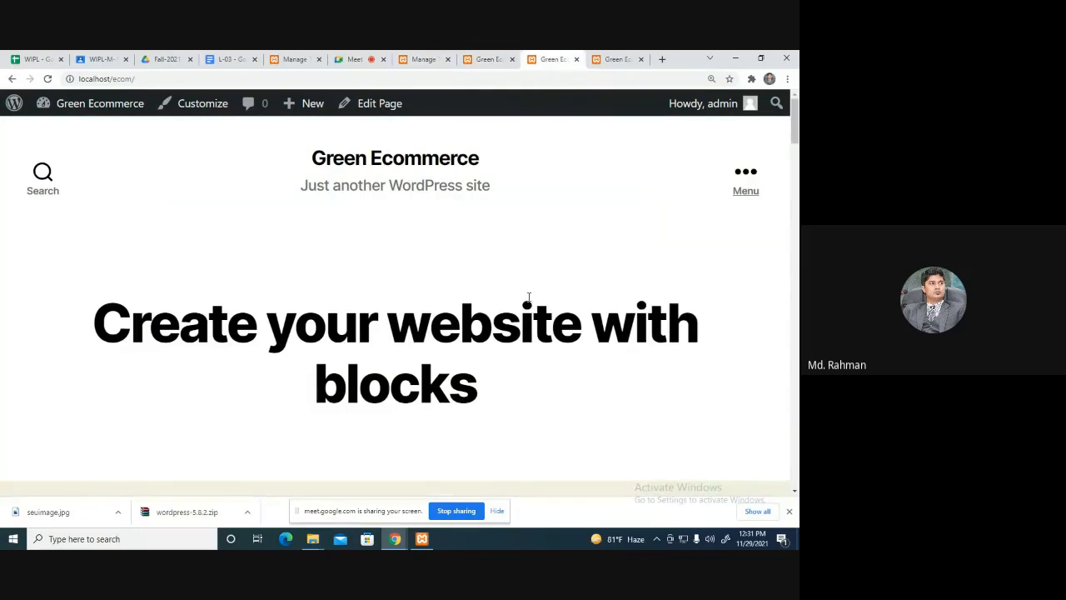
pyautogui.scroll(-6, 561, 311)
pyautogui.scroll(-3, 562, 318)
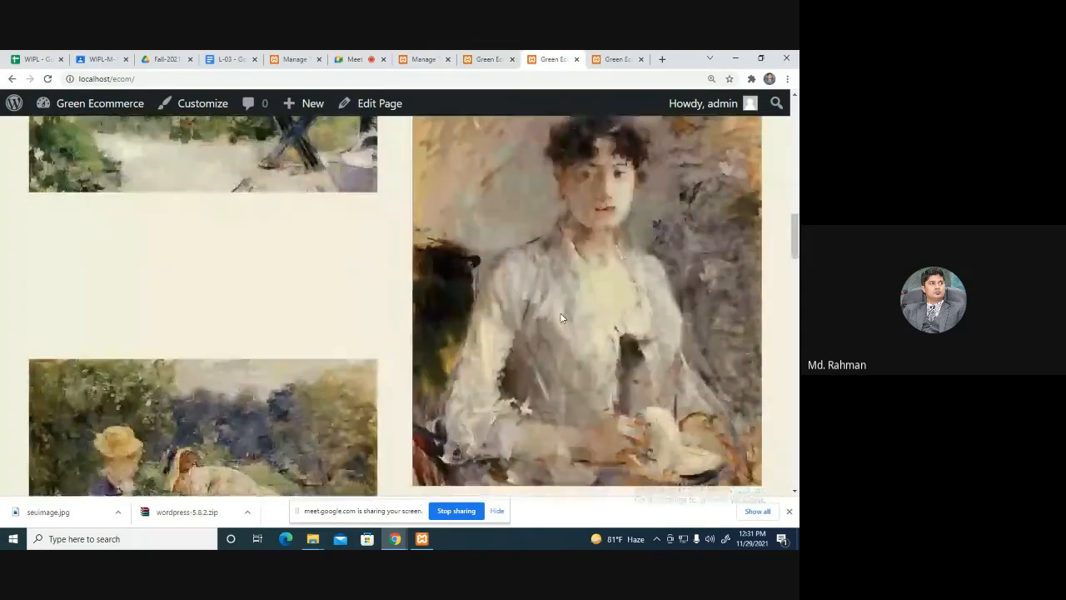
pyautogui.scroll(10, 562, 318)
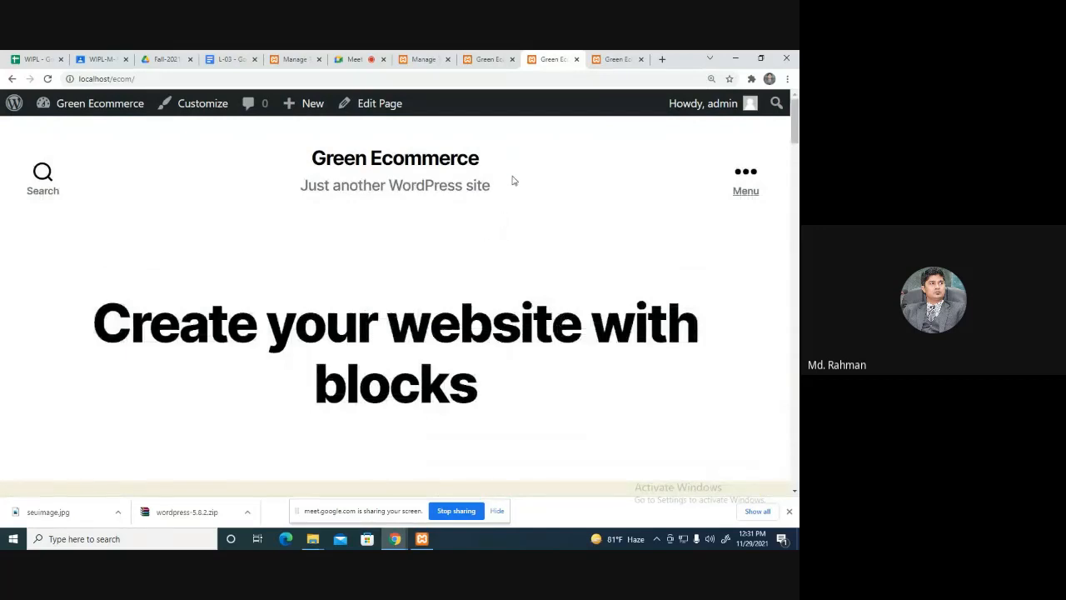
pyautogui.click(494, 55)
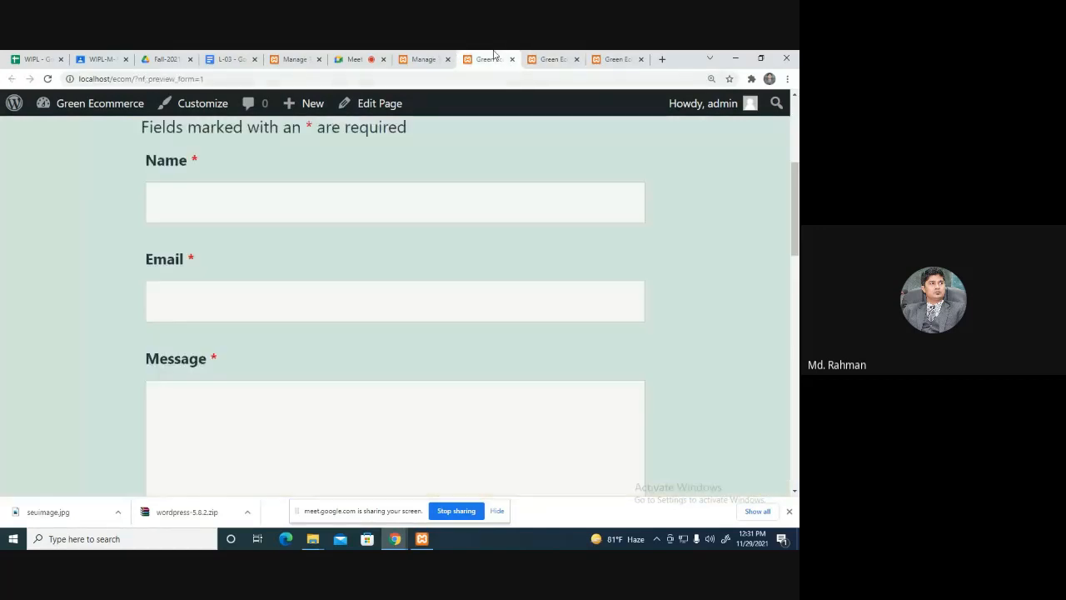
pyautogui.click(423, 59)
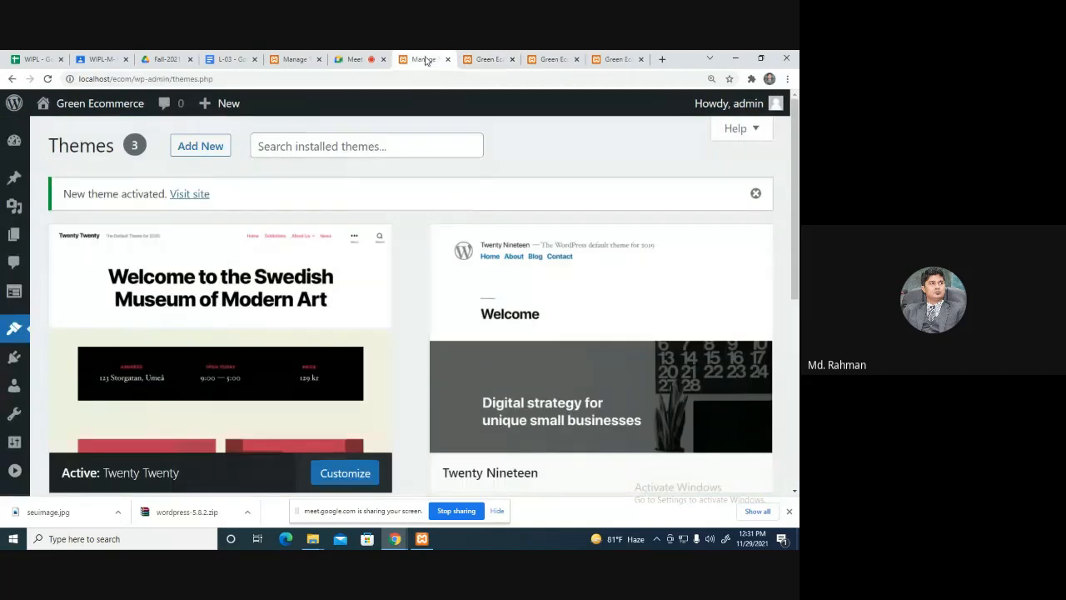
# Search installed themes for 'eco', clear it, and go to Add New themes.
pyautogui.click(348, 145)
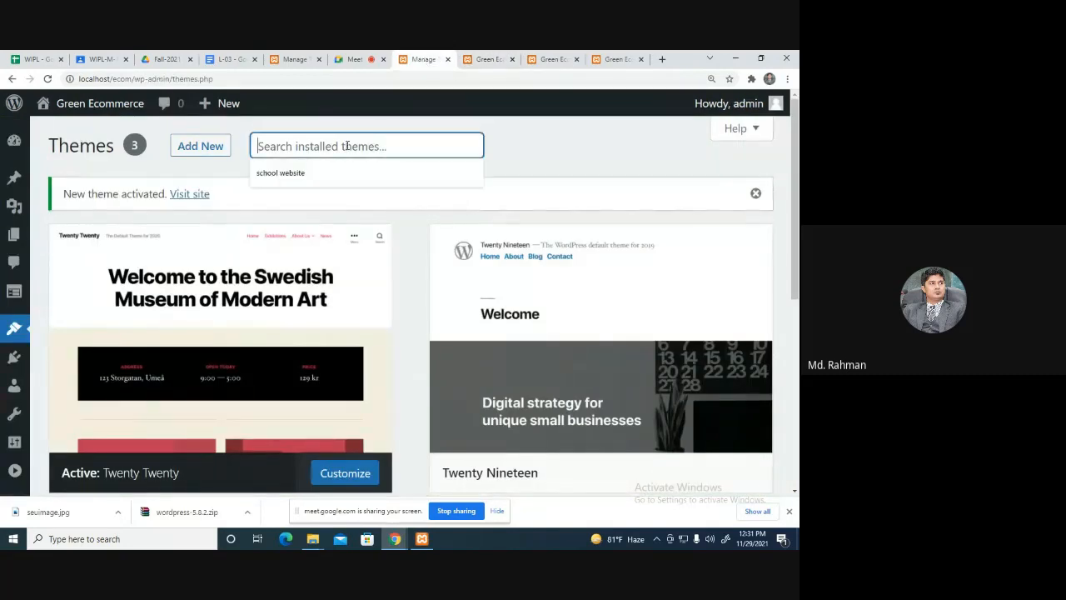
pyautogui.write('ecommerce')
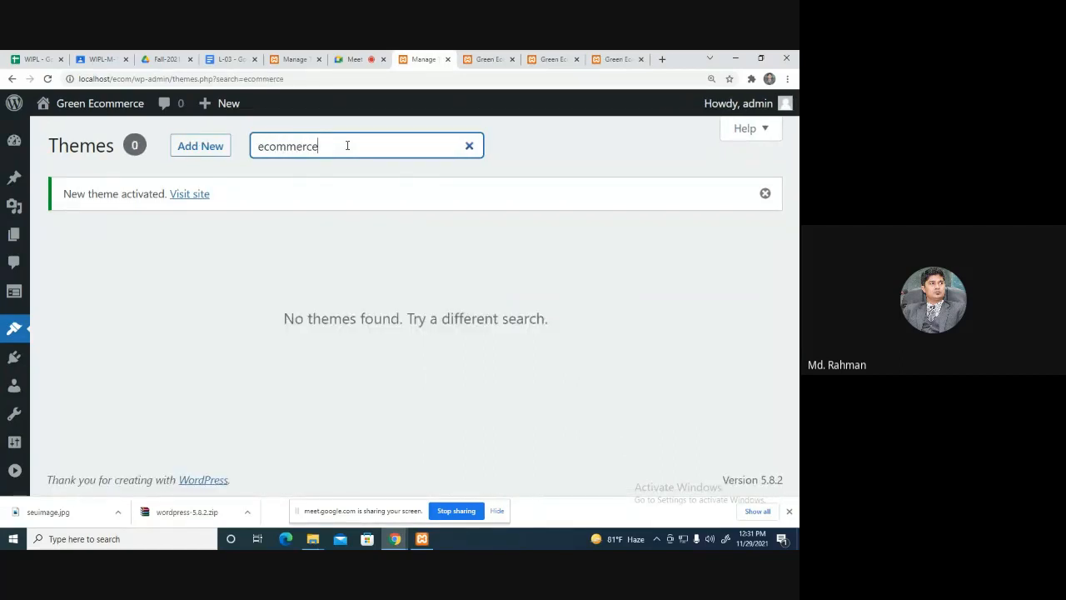
pyautogui.press('BackSpace')
pyautogui.press('BackSpace')
pyautogui.press('BackSpace')
pyautogui.press('BackSpace')
pyautogui.press('BackSpace')
pyautogui.press('BackSpace')
pyautogui.press('BackSpace')
pyautogui.press('BackSpace')
pyautogui.press('BackSpace')
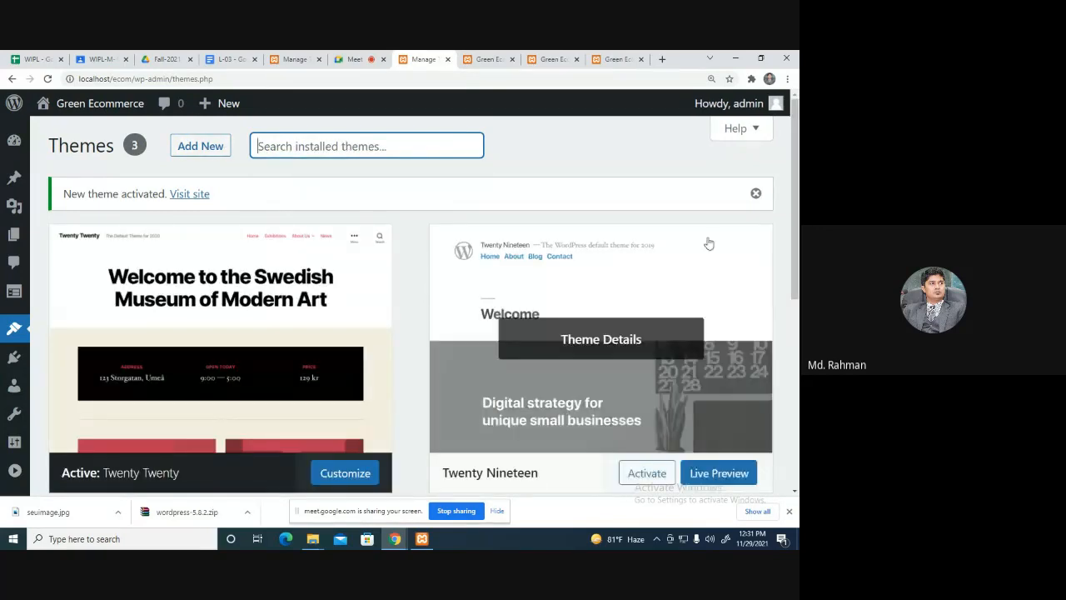
pyautogui.scroll(-1, 652, 281)
pyautogui.scroll(-3, 652, 281)
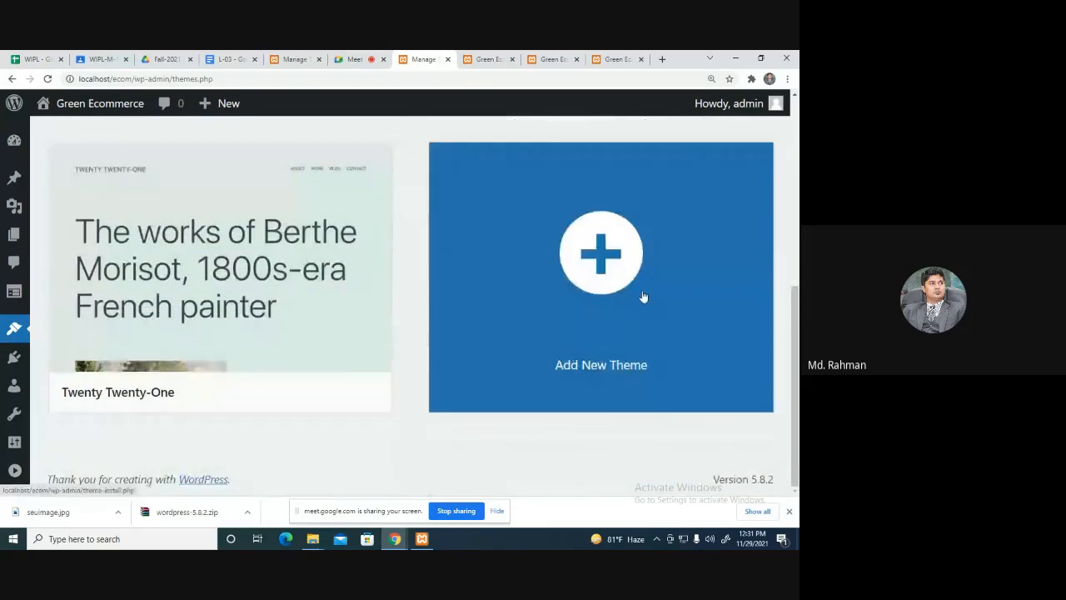
pyautogui.click(598, 255)
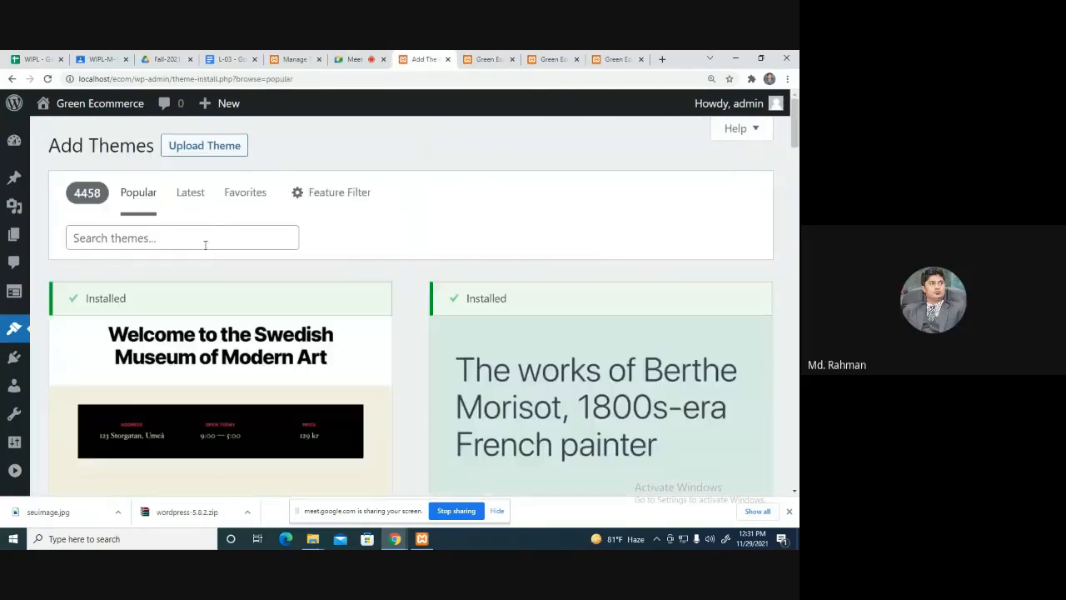
# Search the theme directory for 'ocean wp' and browse the results.
pyautogui.click(208, 240)
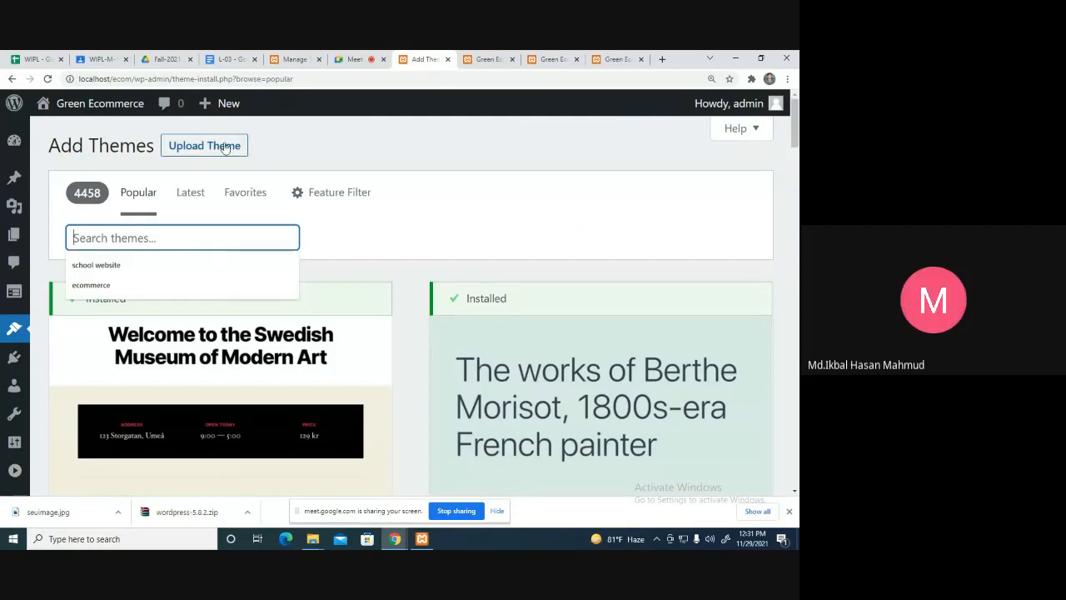
pyautogui.write('oce')
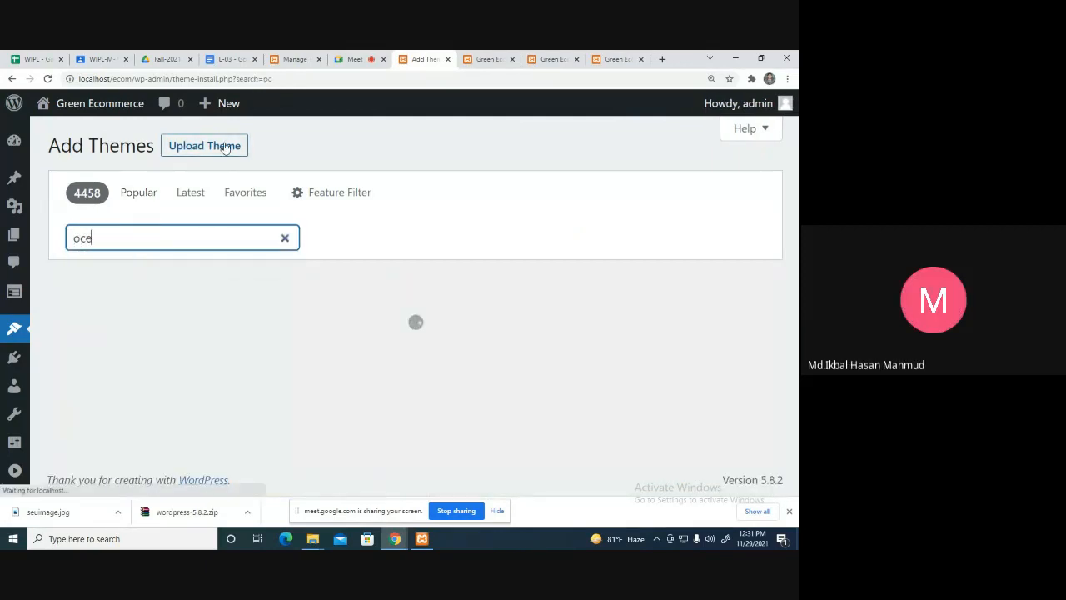
pyautogui.write('an we')
pyautogui.press('BackSpace')
pyautogui.write('p')
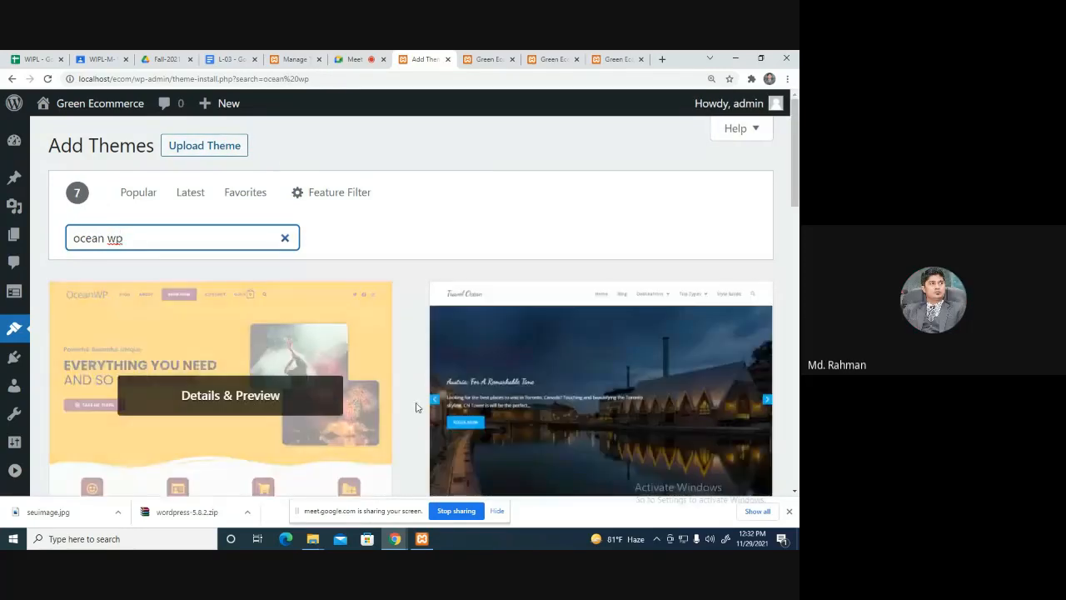
pyautogui.scroll(-3, 716, 399)
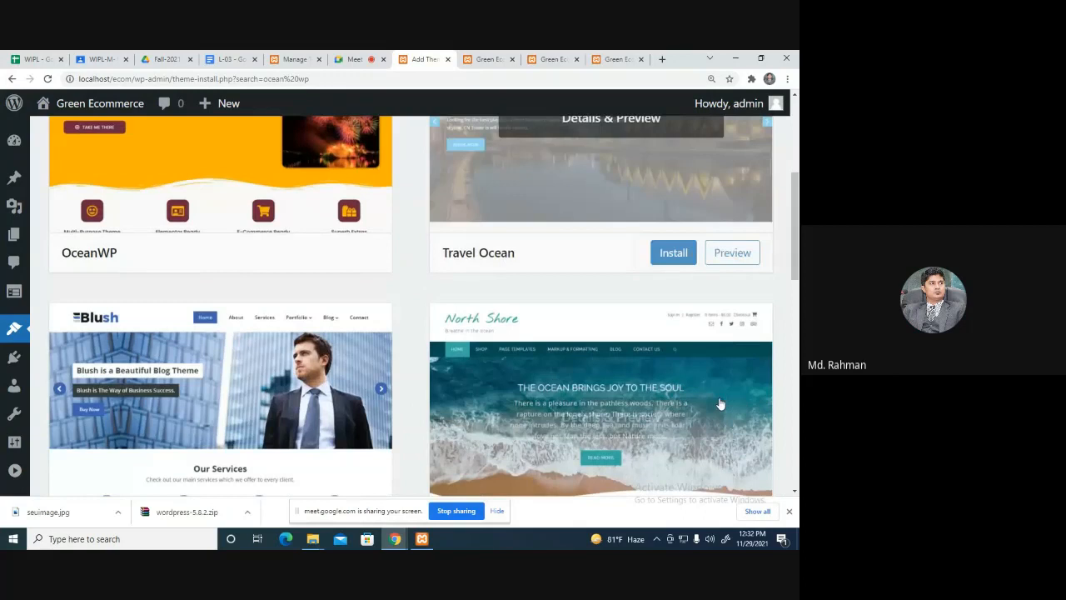
pyautogui.scroll(-1, 720, 404)
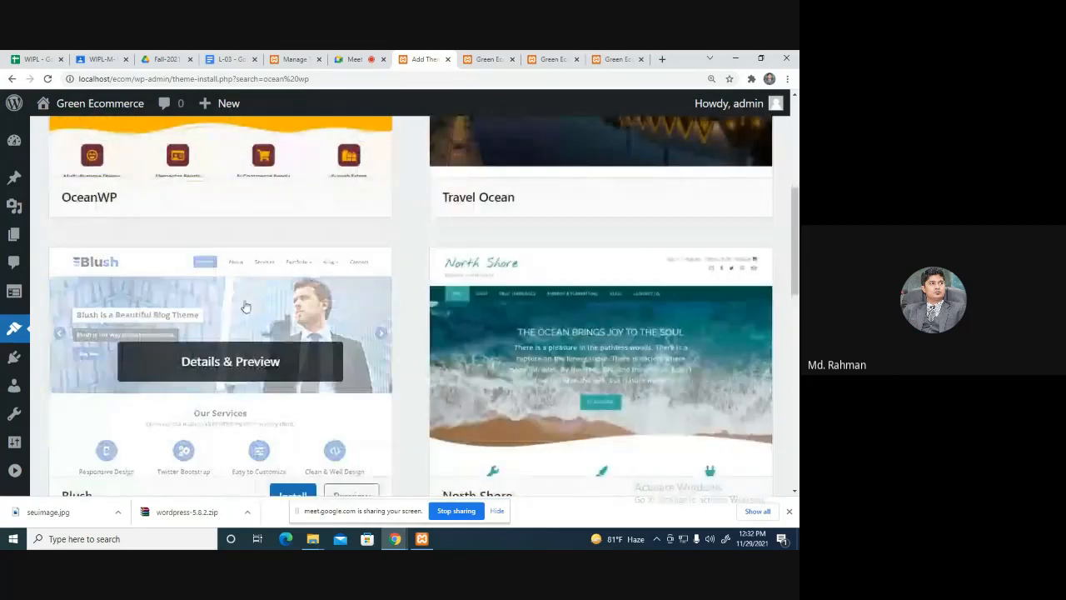
pyautogui.scroll(3, 245, 307)
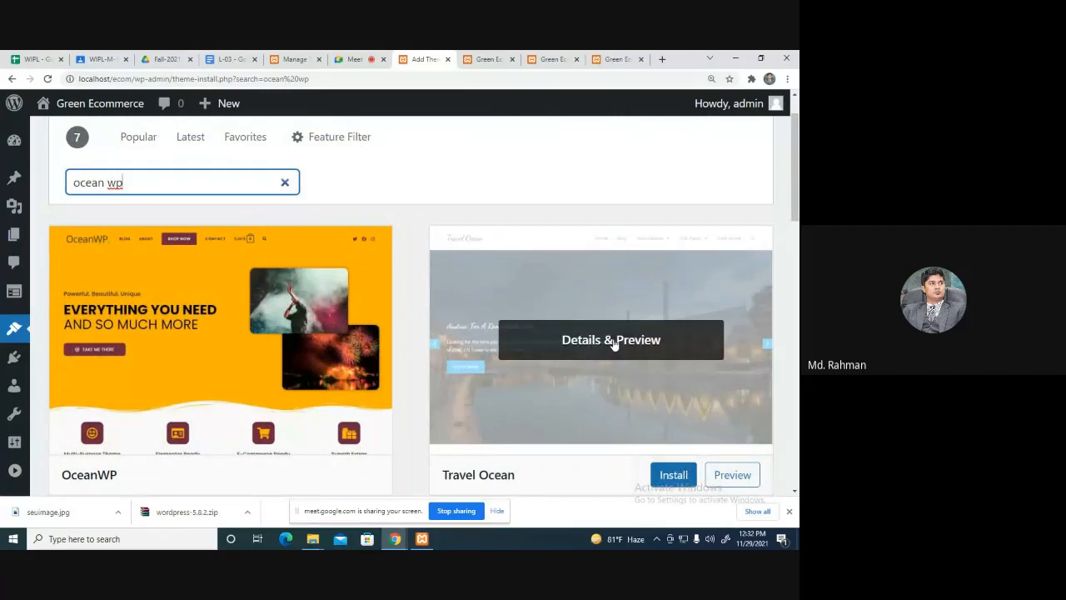
# Preview the Travel Ocean theme, then close the preview.
pyautogui.rightClick(624, 348)
pyautogui.click(572, 345)
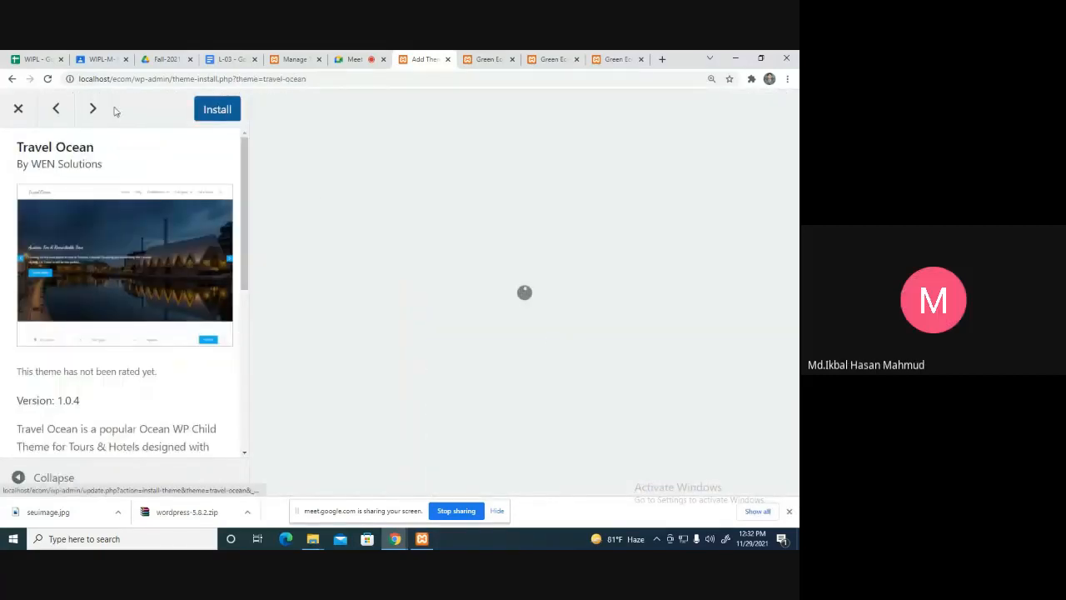
pyautogui.click(17, 108)
pyautogui.moveTo(158, 373)
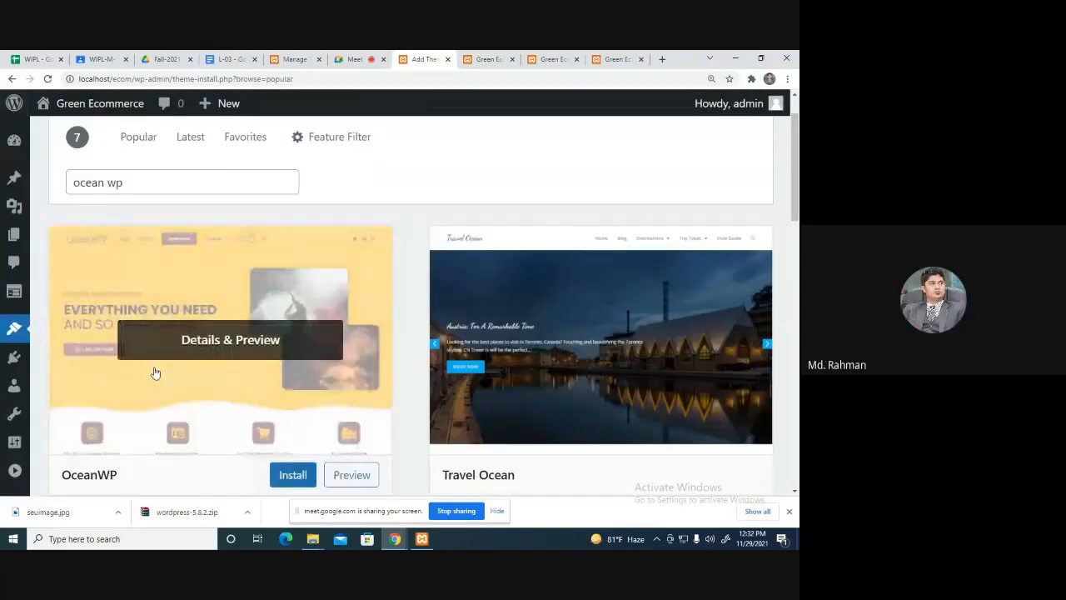
pyautogui.scroll(-2, 250, 383)
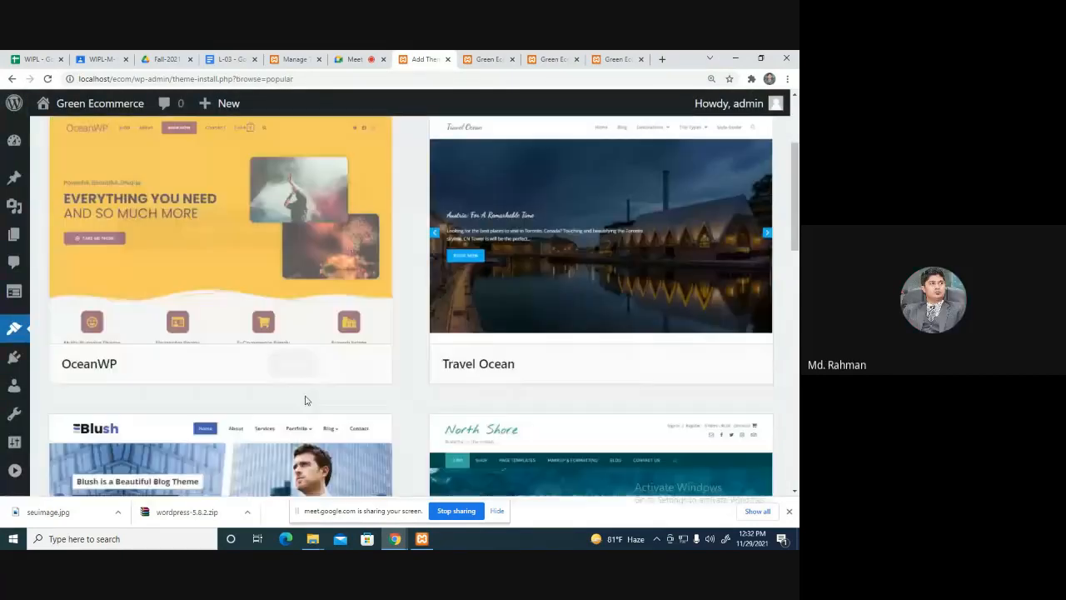
# Install and activate the OceanWP theme, then return to the Google Meet call.
pyautogui.click(287, 363)
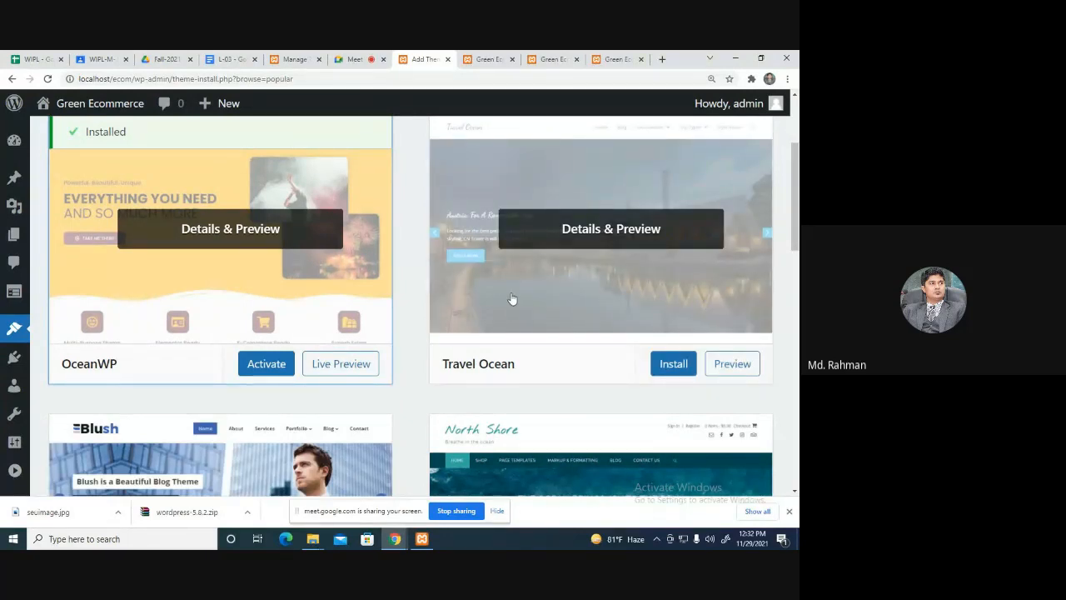
pyautogui.click(271, 364)
pyautogui.click(355, 59)
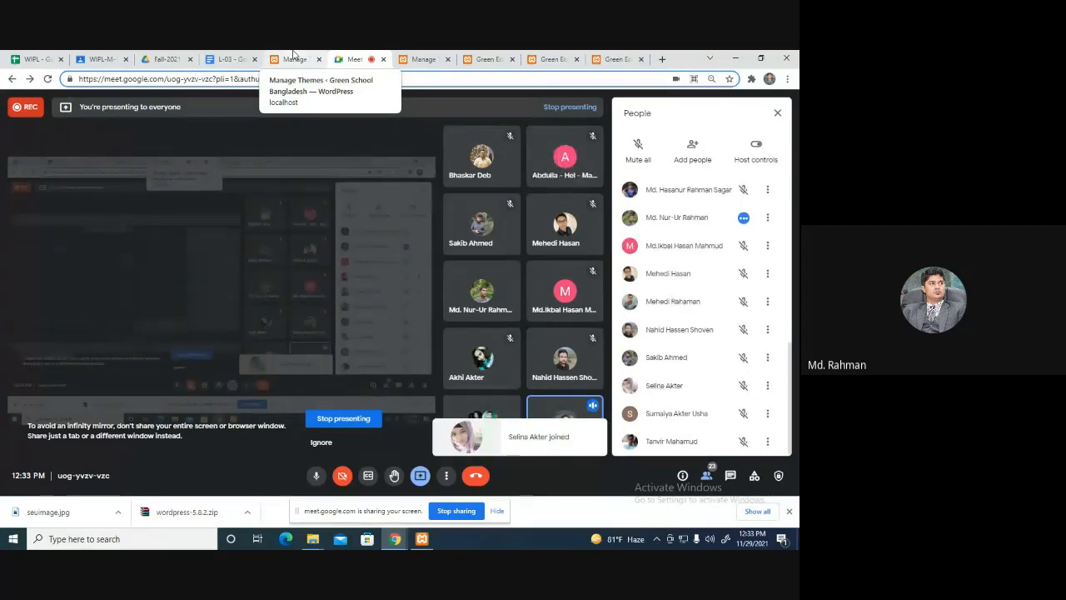
# Reload the Green Ecommerce front page to see it in the OceanWP design.
pyautogui.click(293, 55)
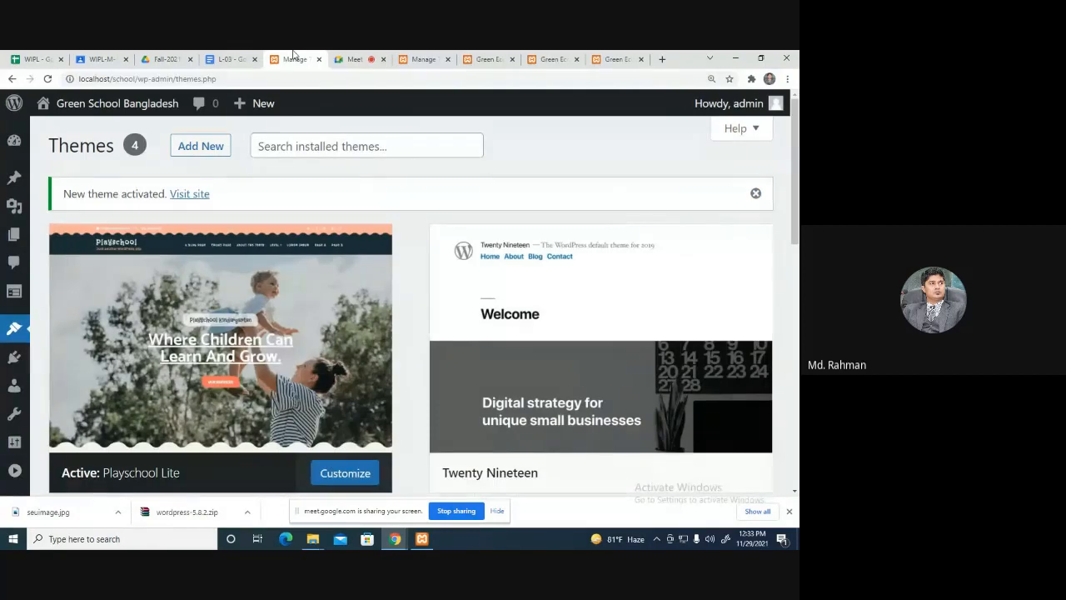
pyautogui.click(421, 57)
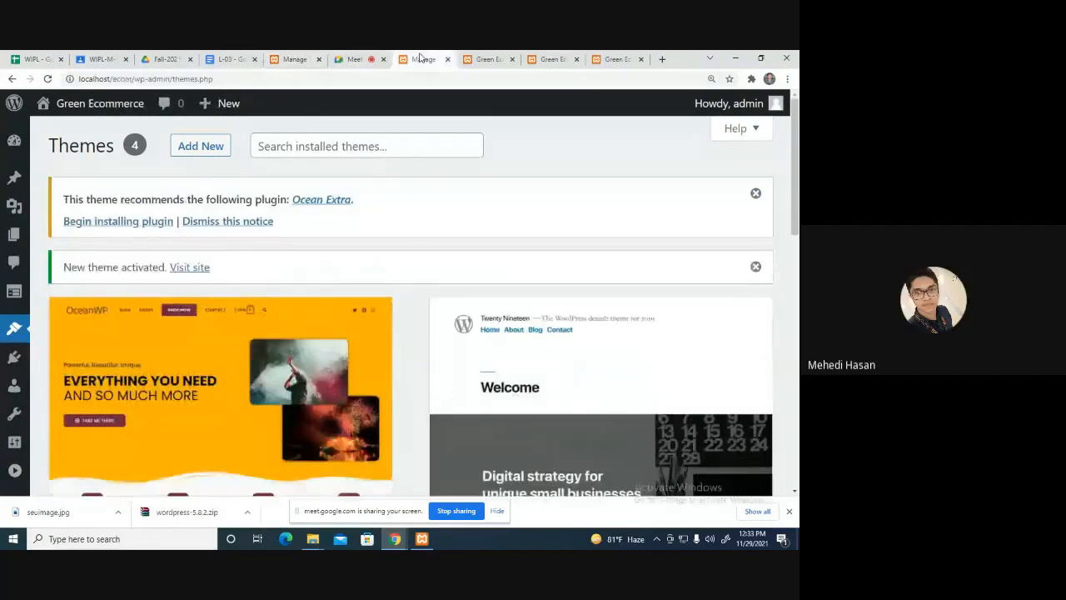
pyautogui.scroll(-3, 395, 264)
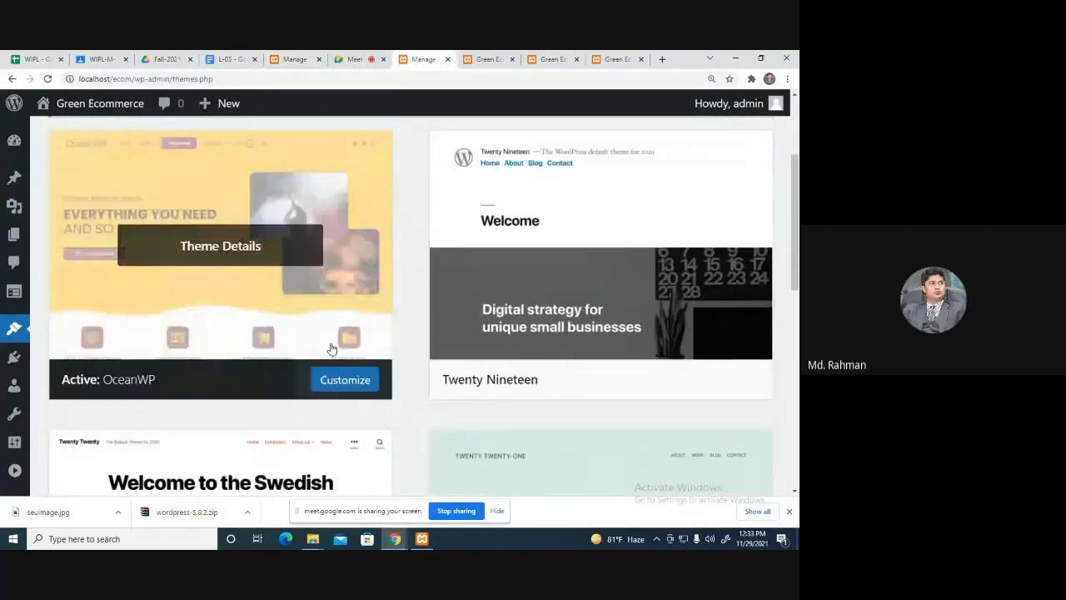
pyautogui.click(550, 59)
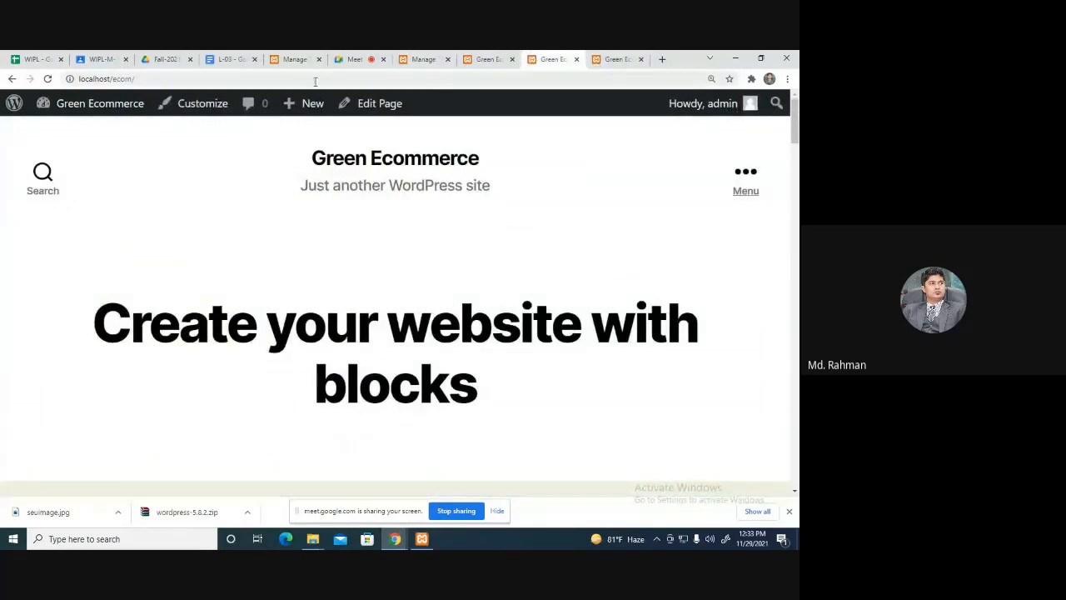
pyautogui.press('Return')
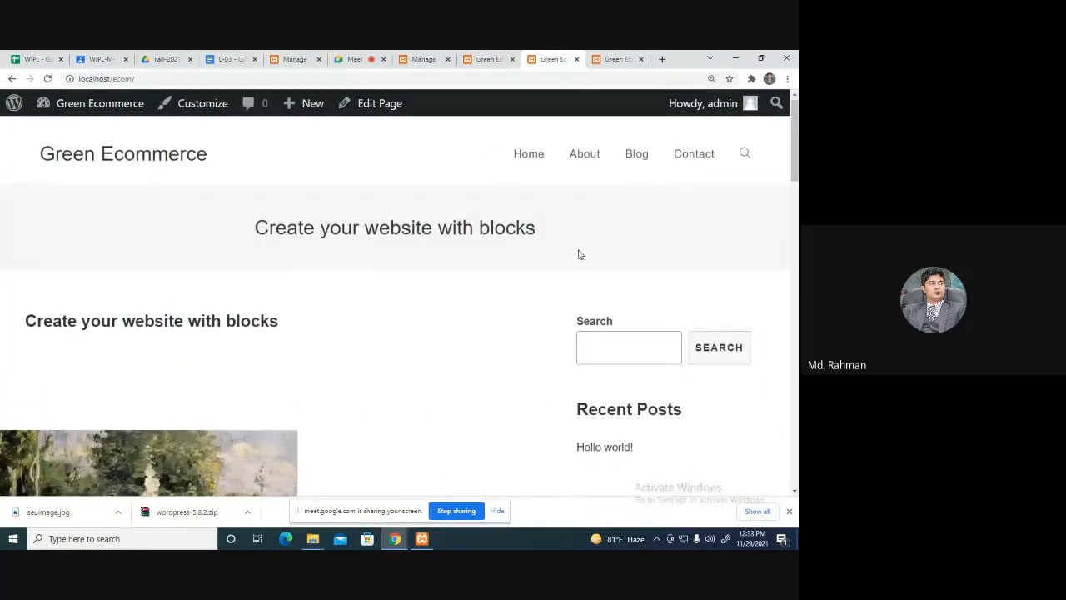
pyautogui.scroll(-4, 579, 255)
pyautogui.scroll(5, 579, 255)
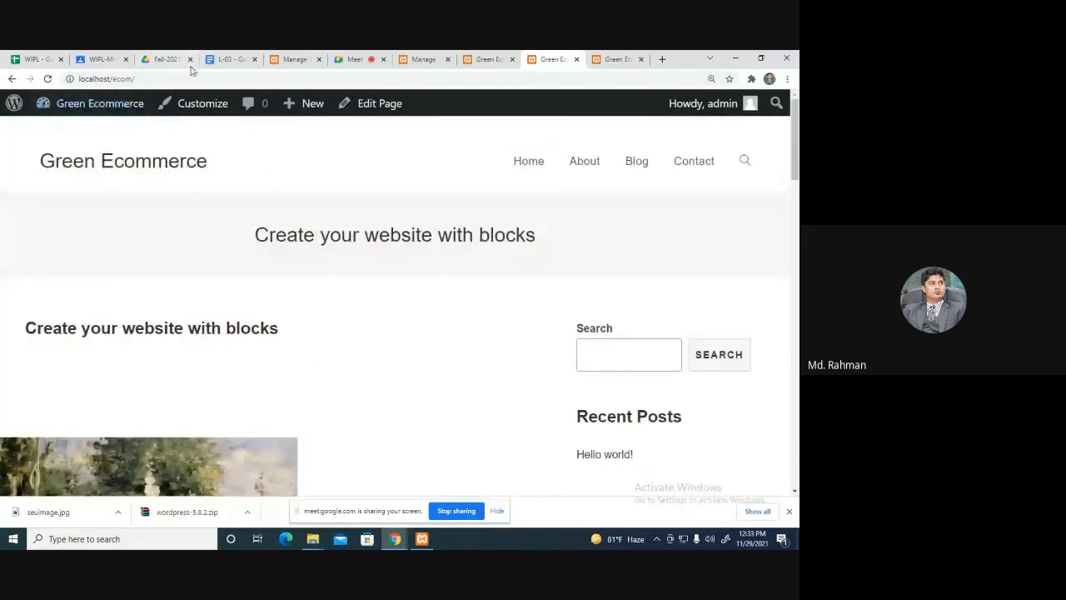
# Return to the installed themes list showing OceanWP as active.
pyautogui.click(484, 58)
pyautogui.click(417, 58)
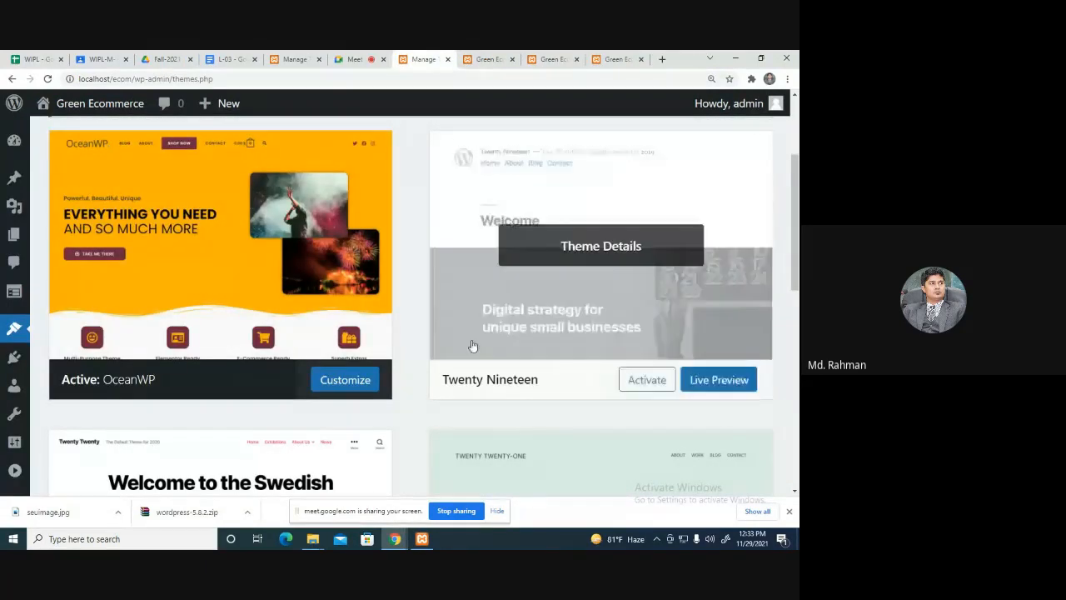
pyautogui.scroll(3, 432, 351)
pyautogui.scroll(-6, 432, 352)
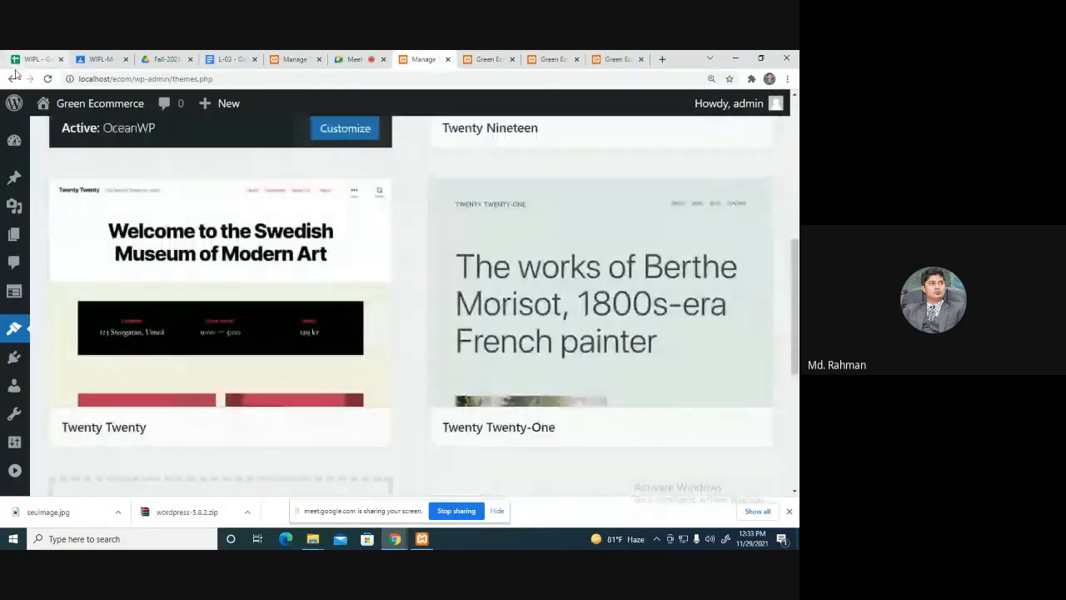
# Install Twenty Seventeen from the Popular themes and activate it.
pyautogui.click(11, 78)
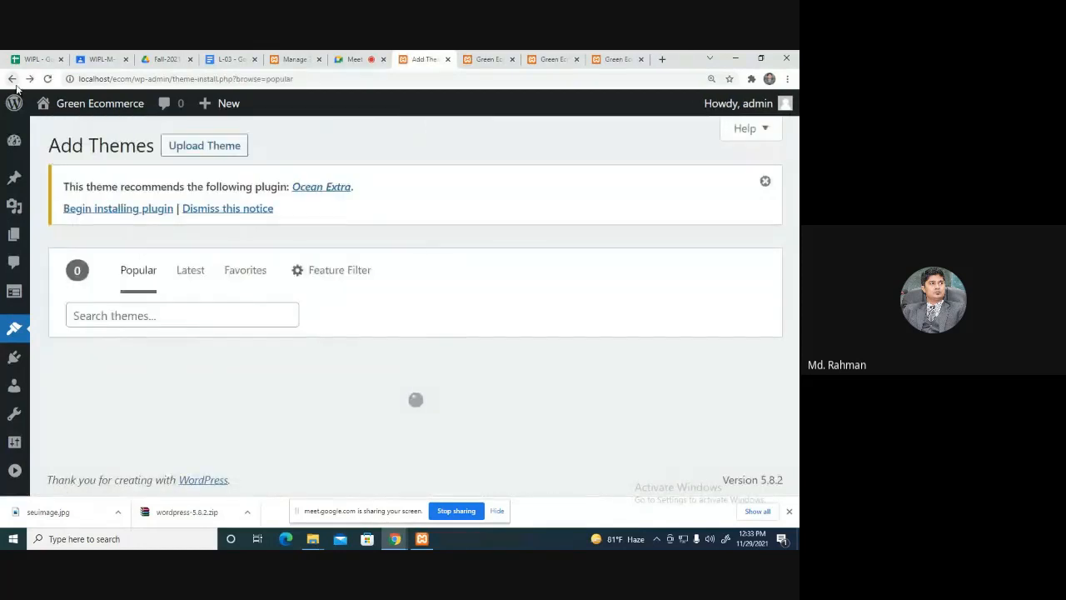
pyautogui.scroll(-4, 572, 296)
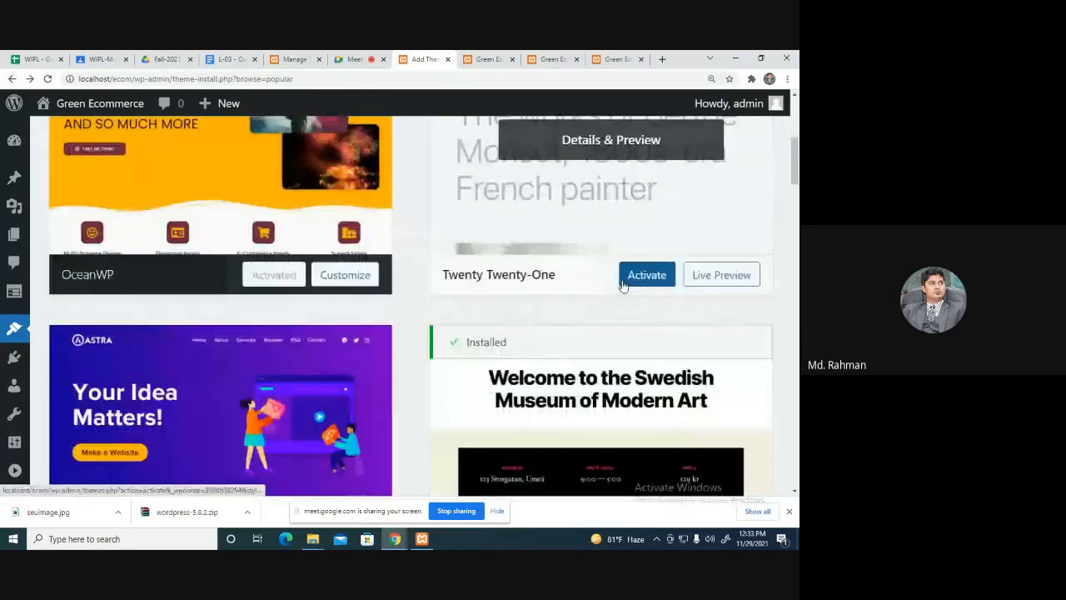
pyautogui.scroll(-5, 623, 284)
pyautogui.scroll(-5, 623, 283)
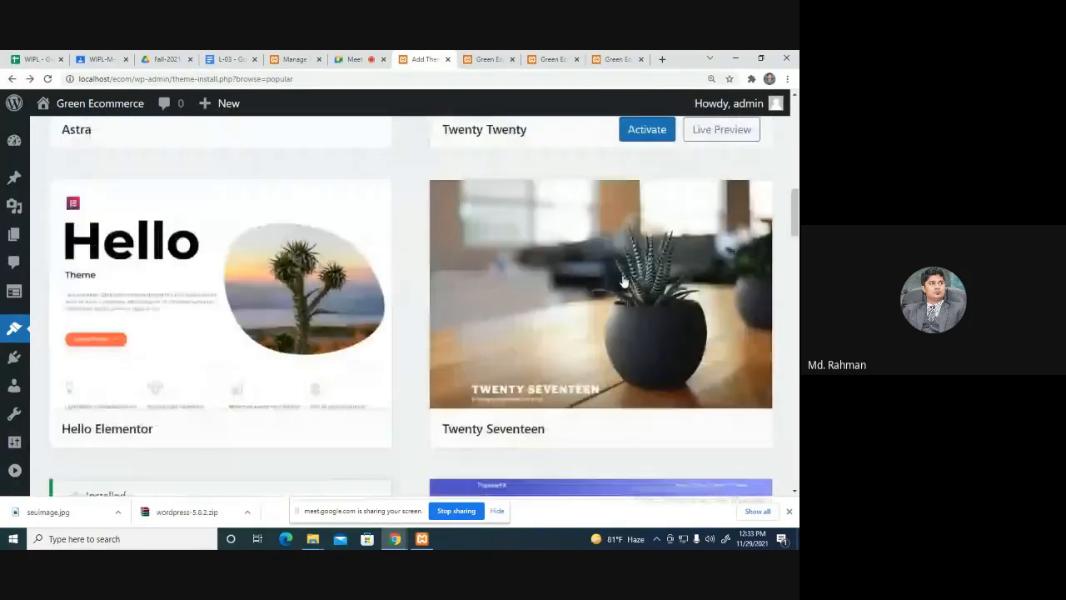
pyautogui.click(673, 429)
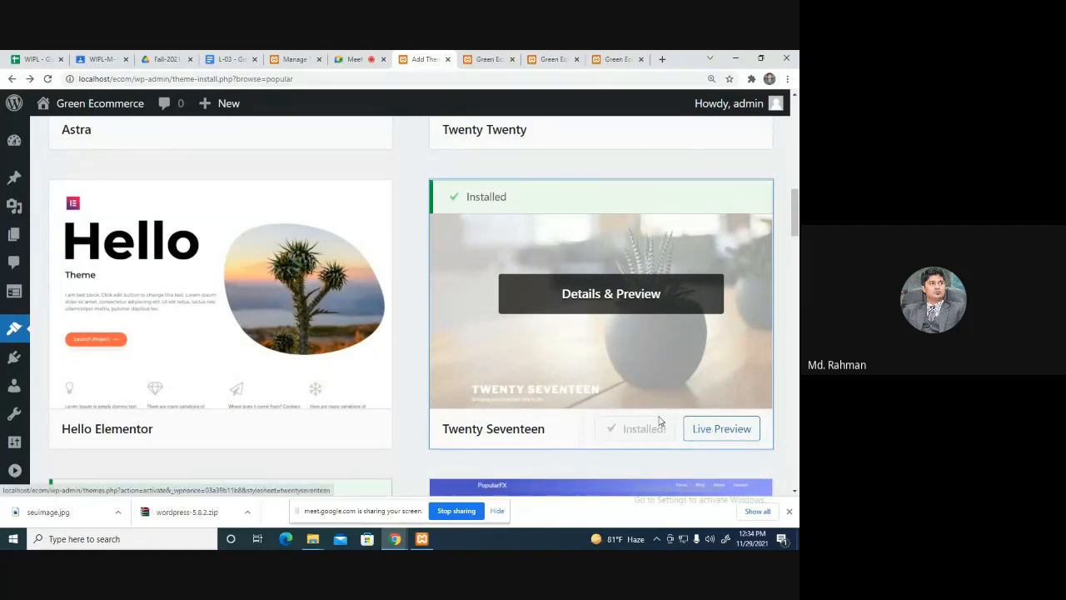
pyautogui.click(647, 428)
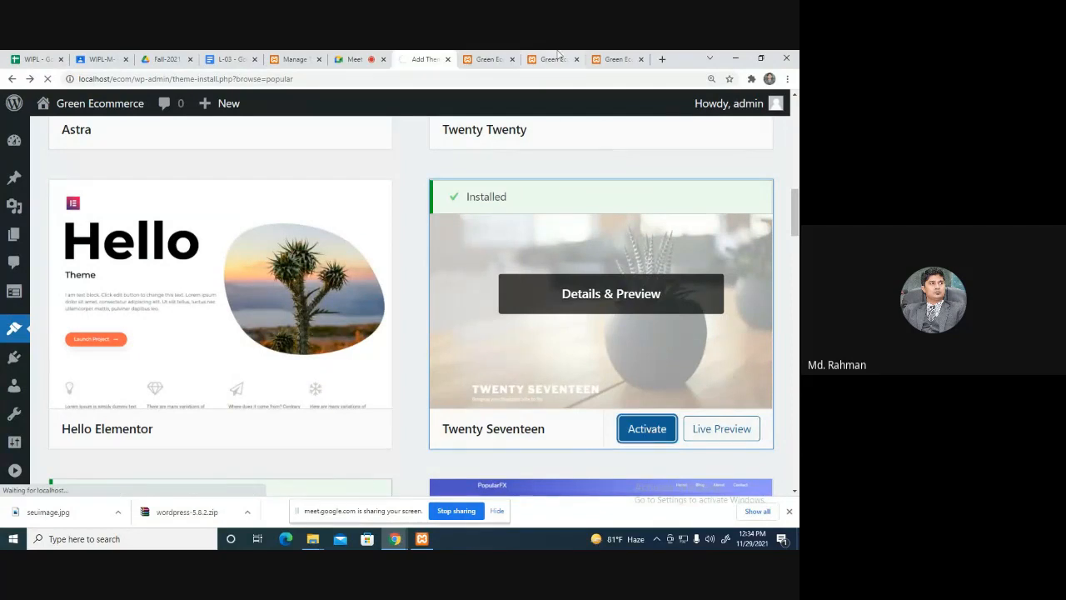
pyautogui.click(554, 59)
pyautogui.click(532, 82)
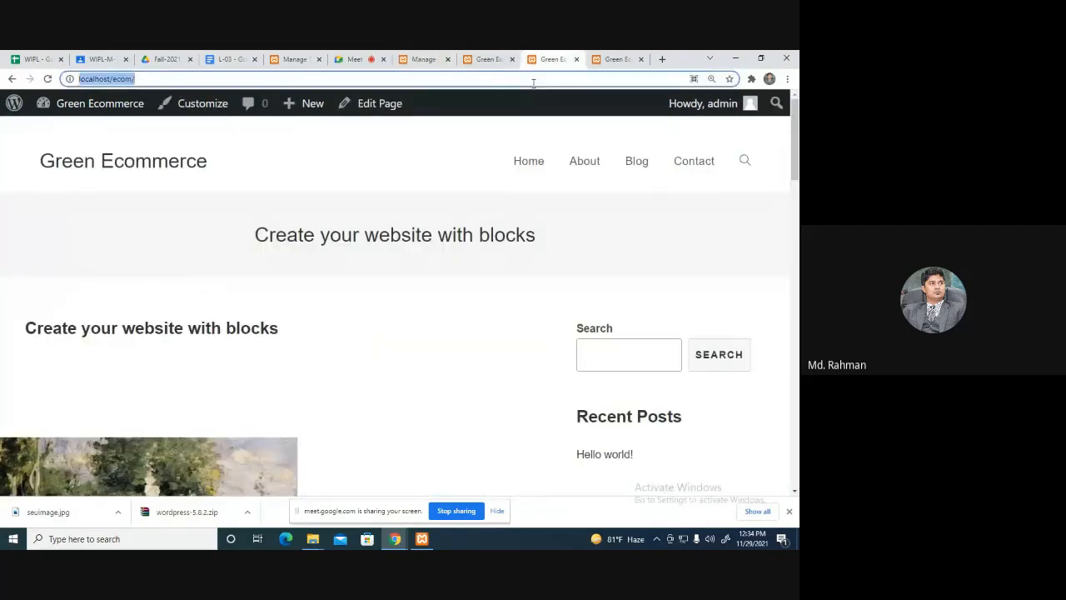
# Reload the Green Ecommerce site to check the Twenty Seventeen plant-pot header, then return to Themes.
pyautogui.press('Return')
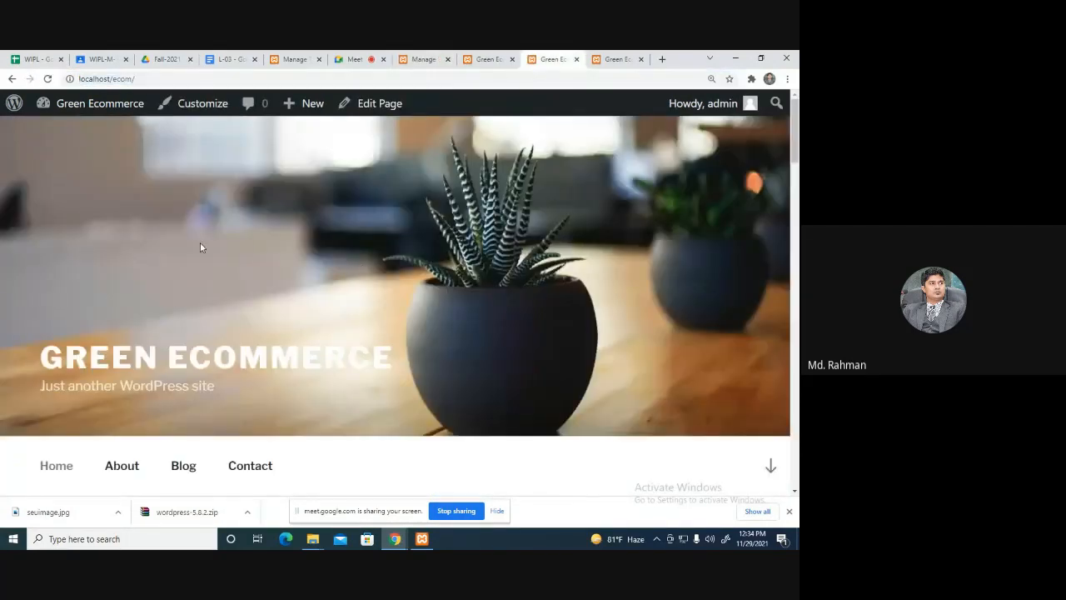
pyautogui.scroll(-5, 266, 276)
pyautogui.scroll(-3, 271, 250)
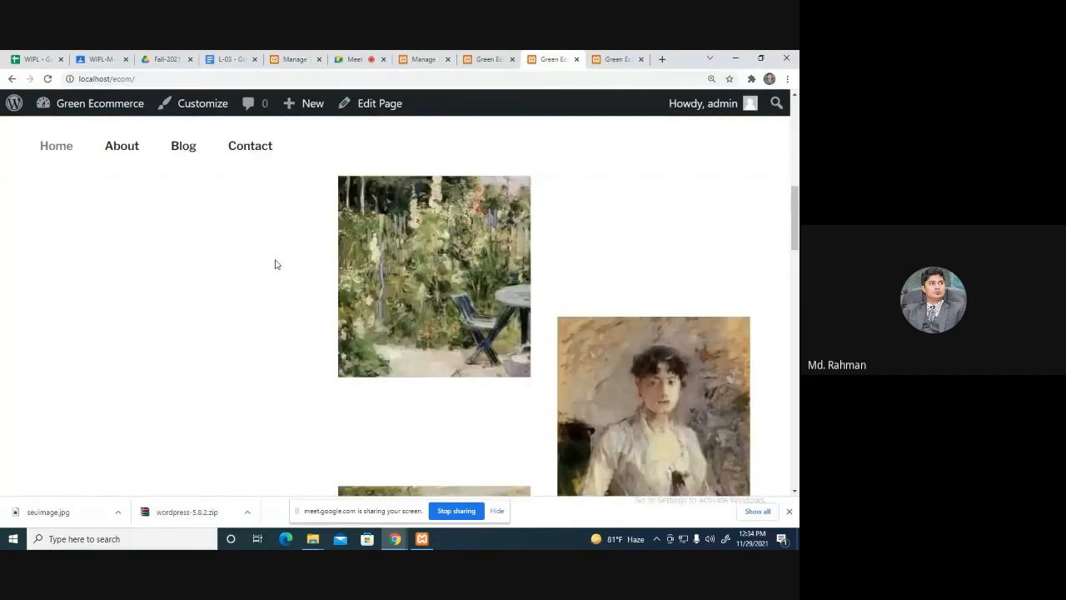
pyautogui.scroll(-3, 313, 337)
pyautogui.scroll(10, 312, 337)
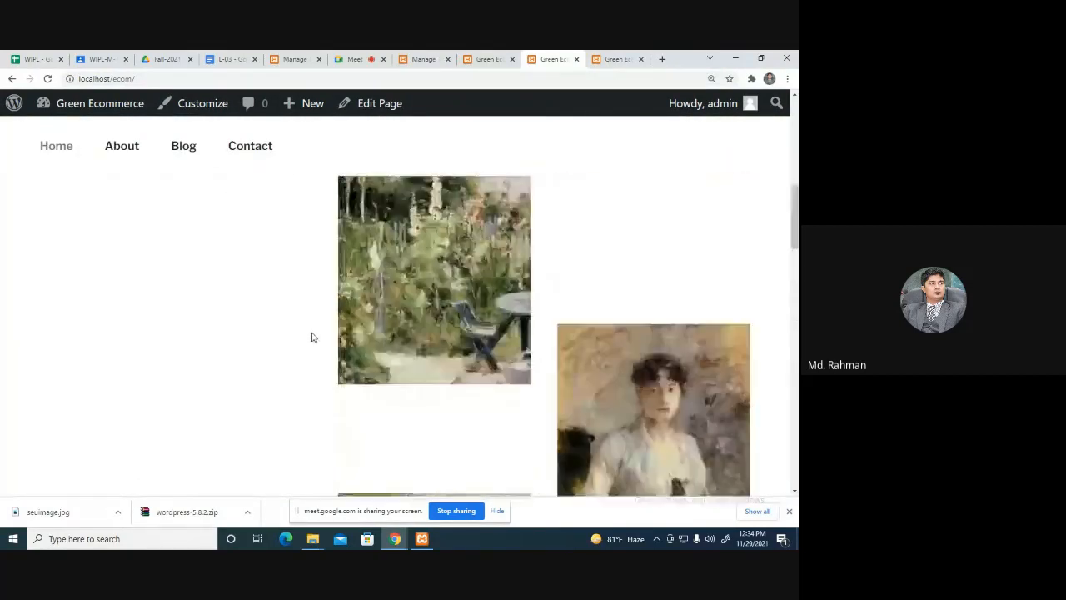
pyautogui.scroll(1, 312, 336)
pyautogui.scroll(-2, 167, 471)
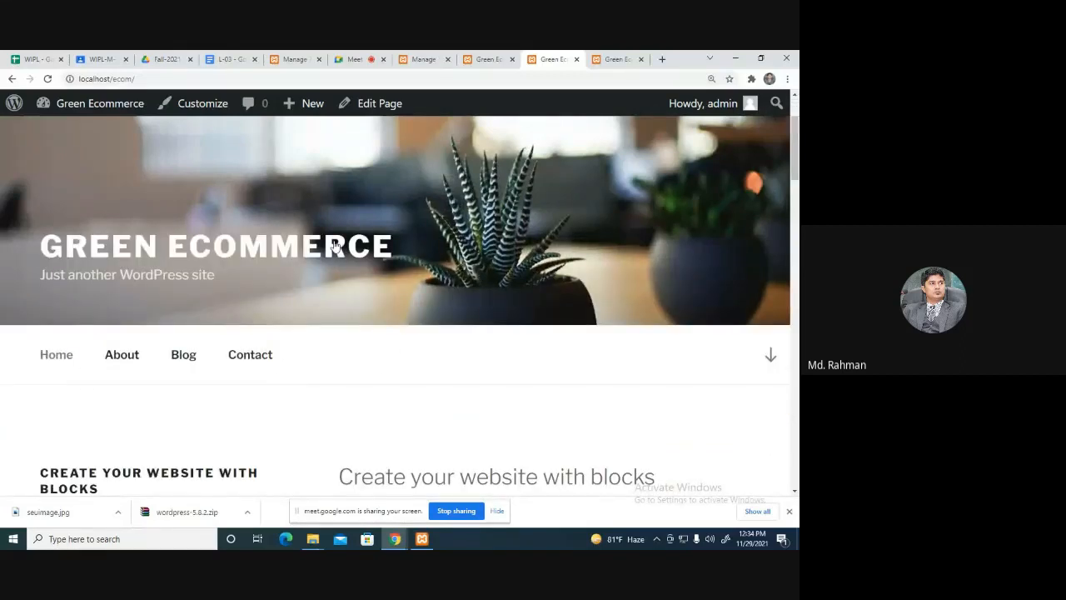
pyautogui.click(427, 60)
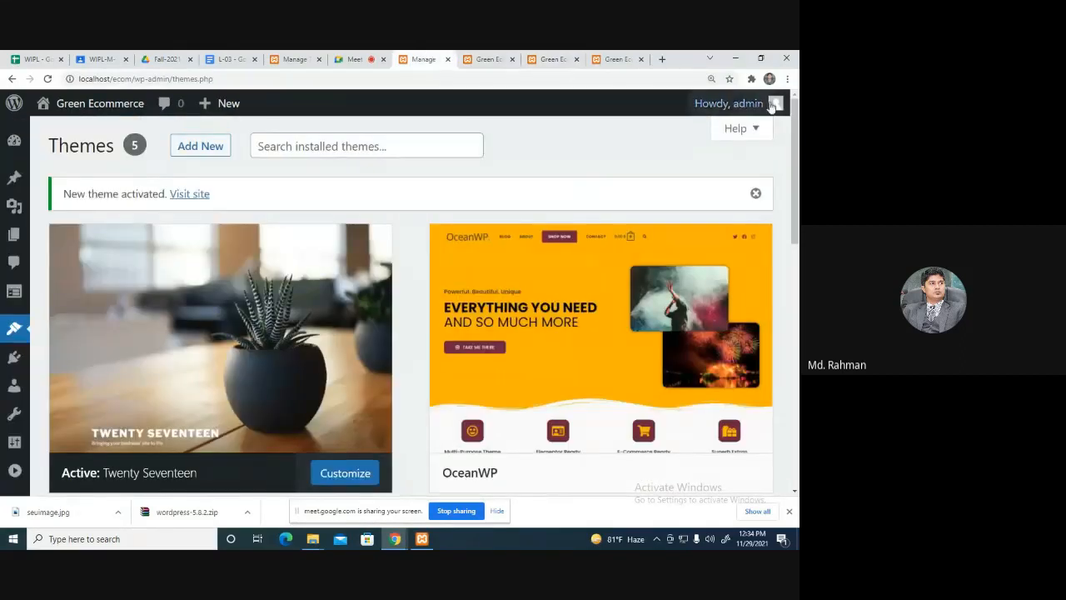
# Log out of the WordPress admin account from the Howdy, admin menu.
pyautogui.moveTo(772, 102)
pyautogui.click(682, 161)
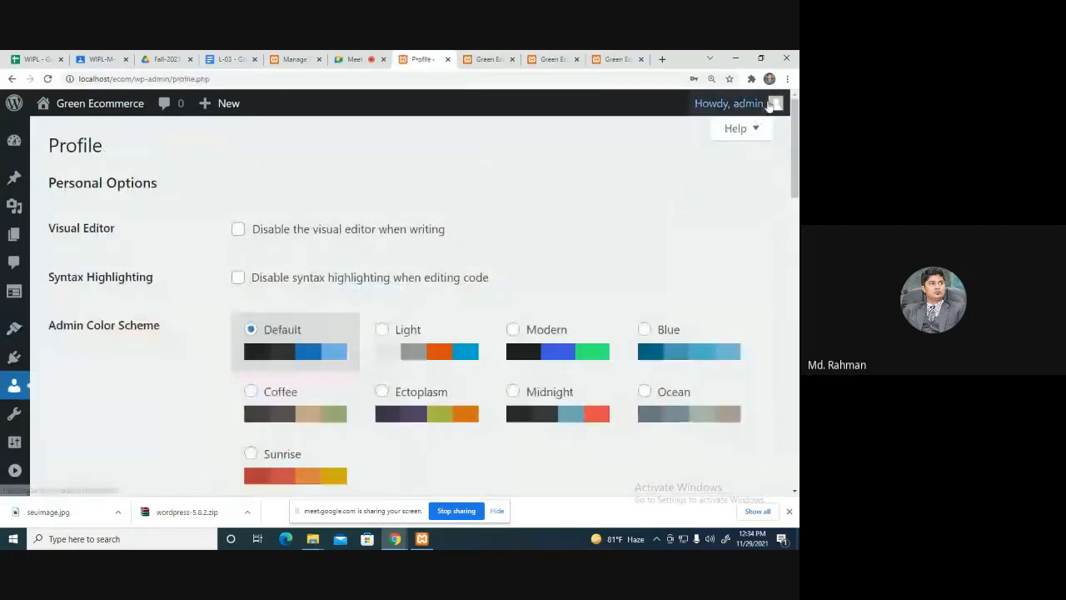
pyautogui.moveTo(738, 109)
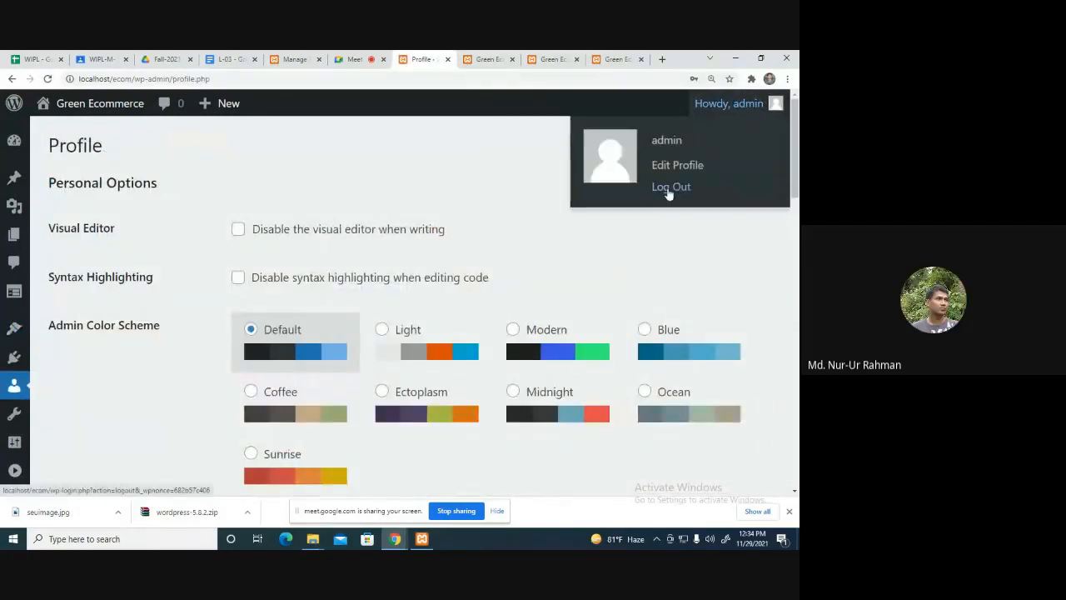
pyautogui.click(669, 188)
# Reload the Green Ecommerce front page and browse it as a logged-out visitor.
pyautogui.click(549, 58)
pyautogui.click(441, 77)
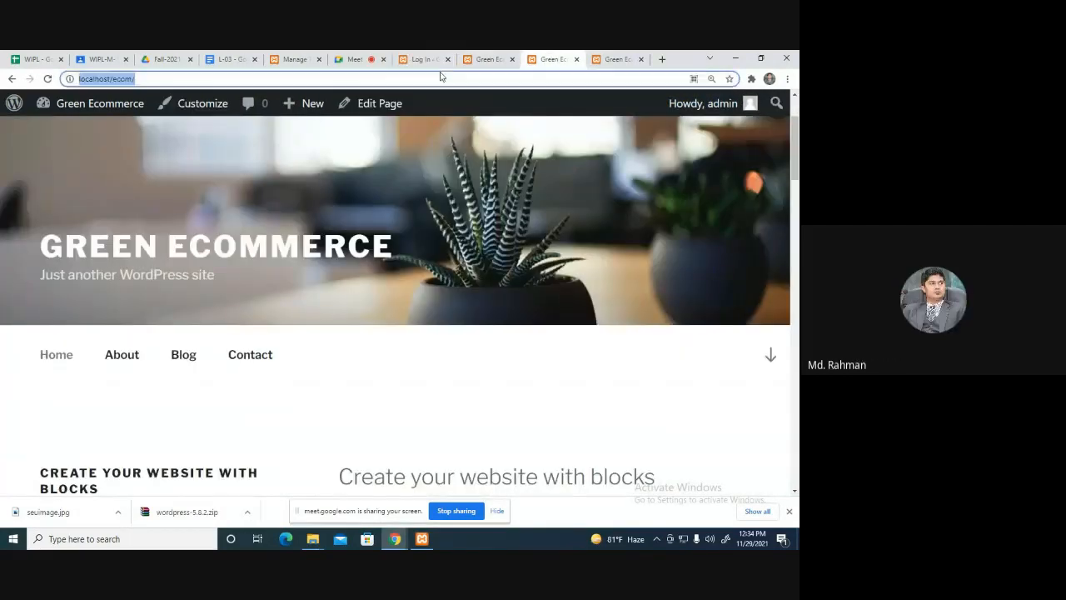
pyautogui.press('Return')
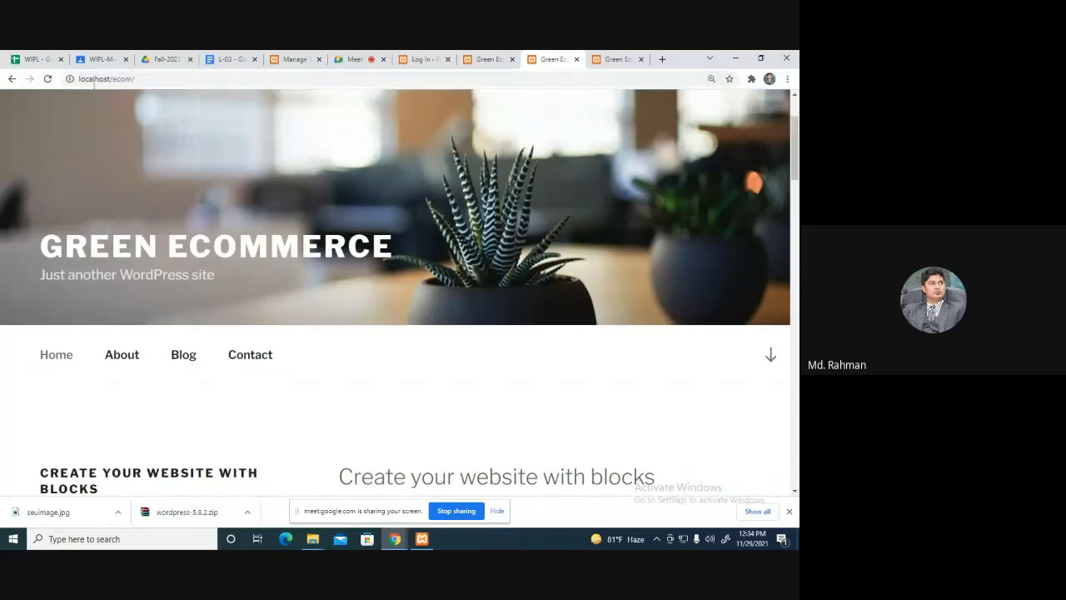
pyautogui.scroll(2, 788, 166)
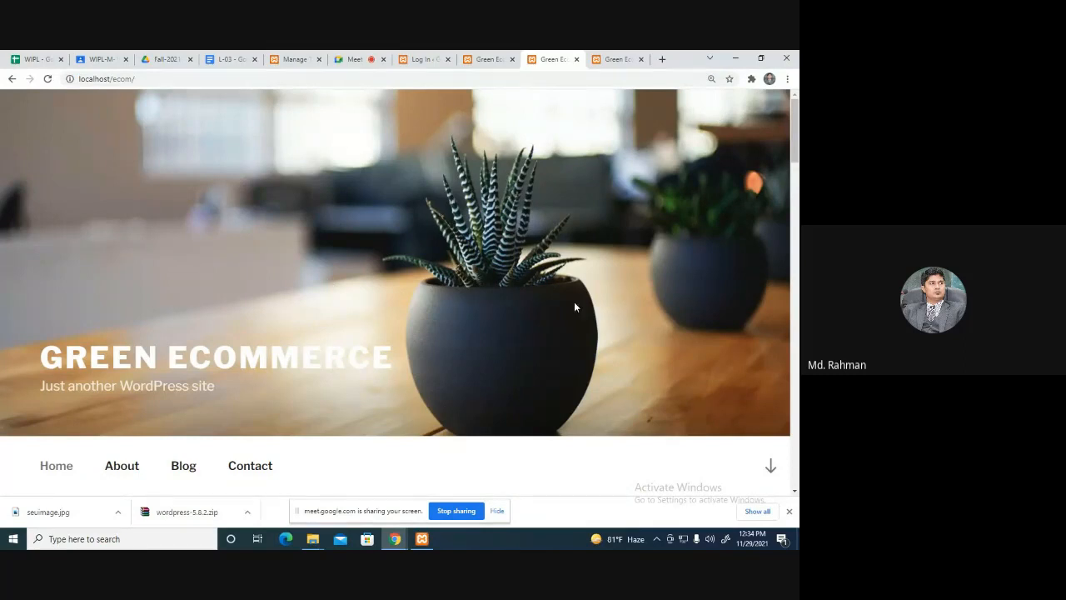
pyautogui.scroll(-5, 598, 302)
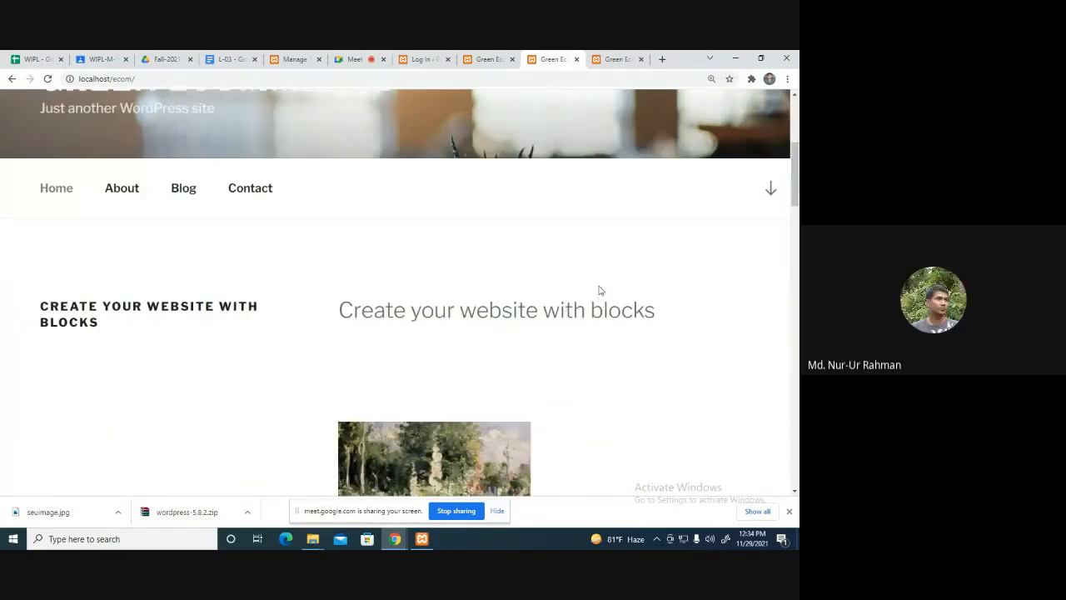
pyautogui.scroll(2, 600, 289)
pyautogui.scroll(3, 583, 288)
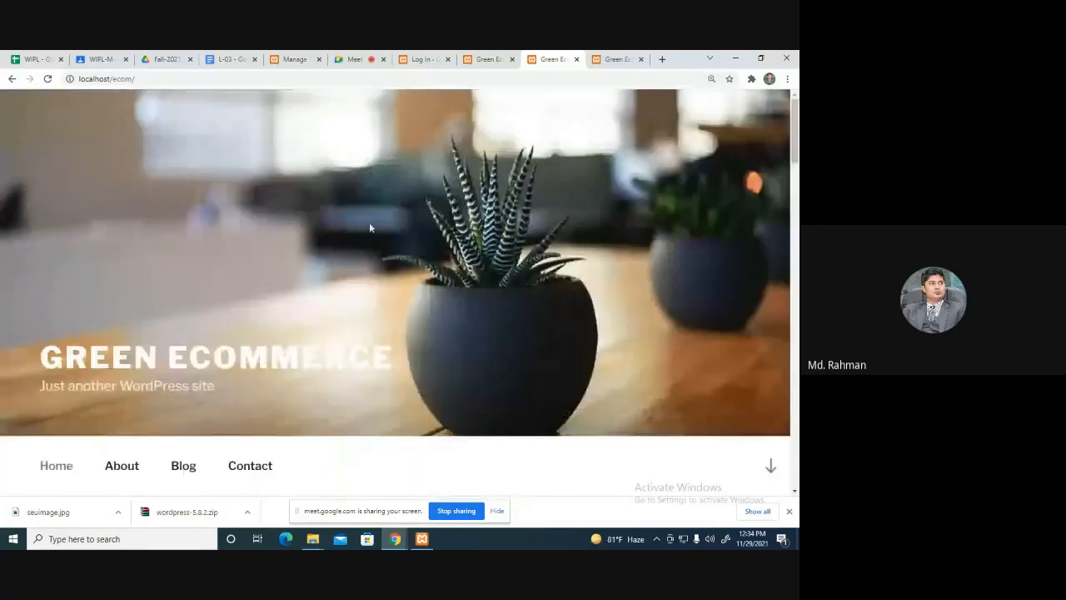
pyautogui.scroll(-4, 367, 227)
pyautogui.scroll(5, 375, 223)
# In the Meet call, close the People panel and open the Recording panel from More options.
pyautogui.click(358, 59)
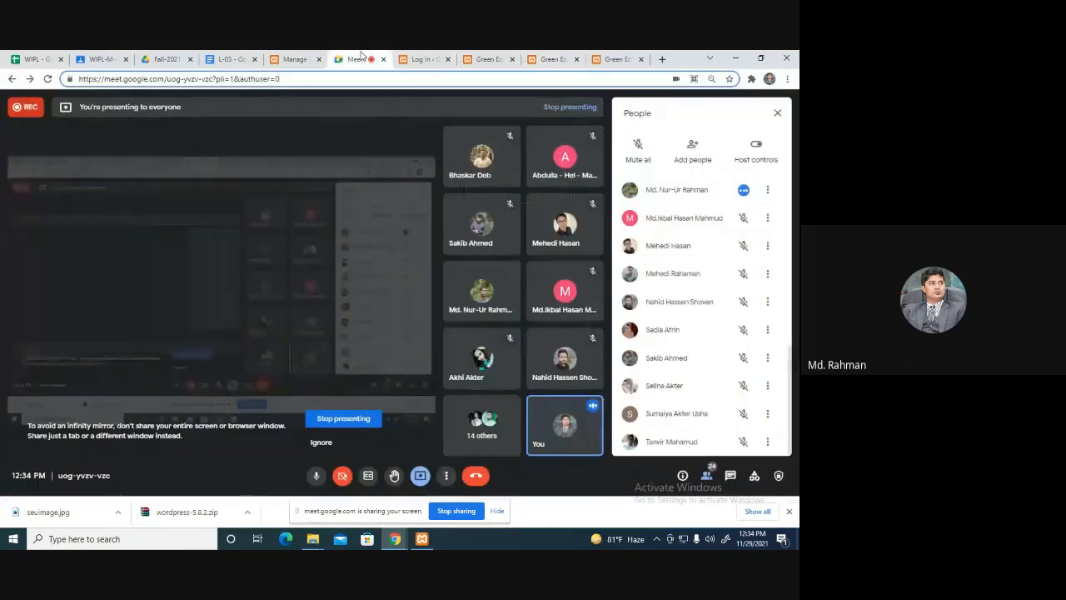
pyautogui.click(706, 475)
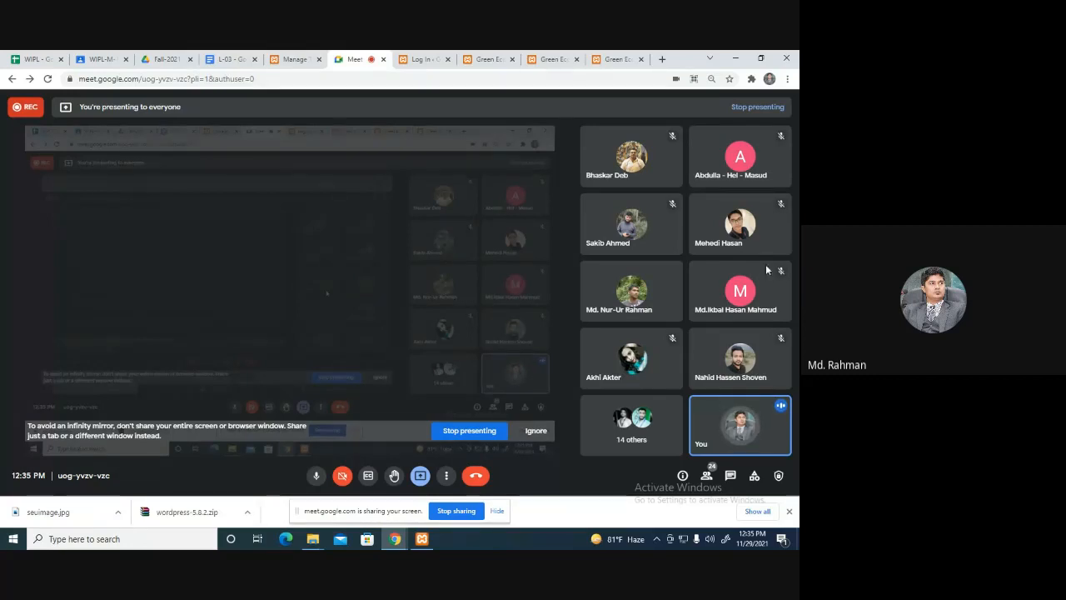
pyautogui.click(446, 476)
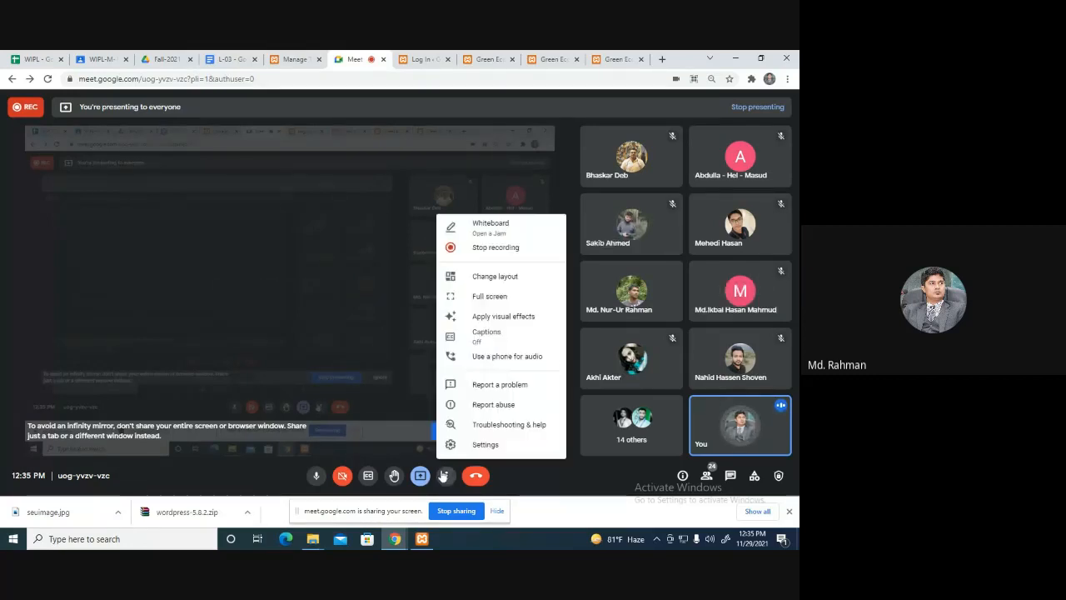
pyautogui.click(512, 246)
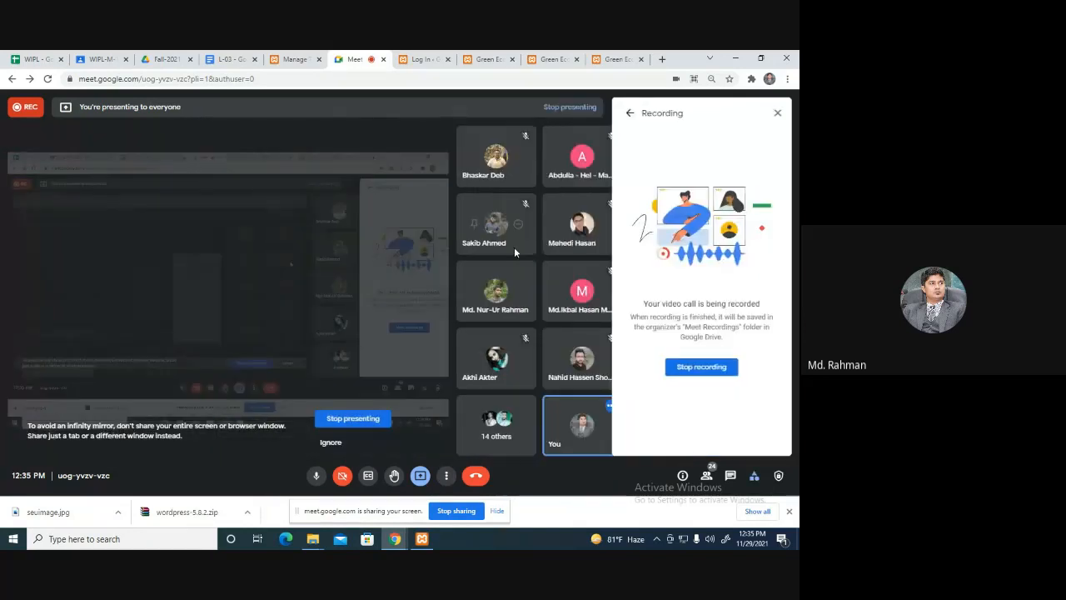